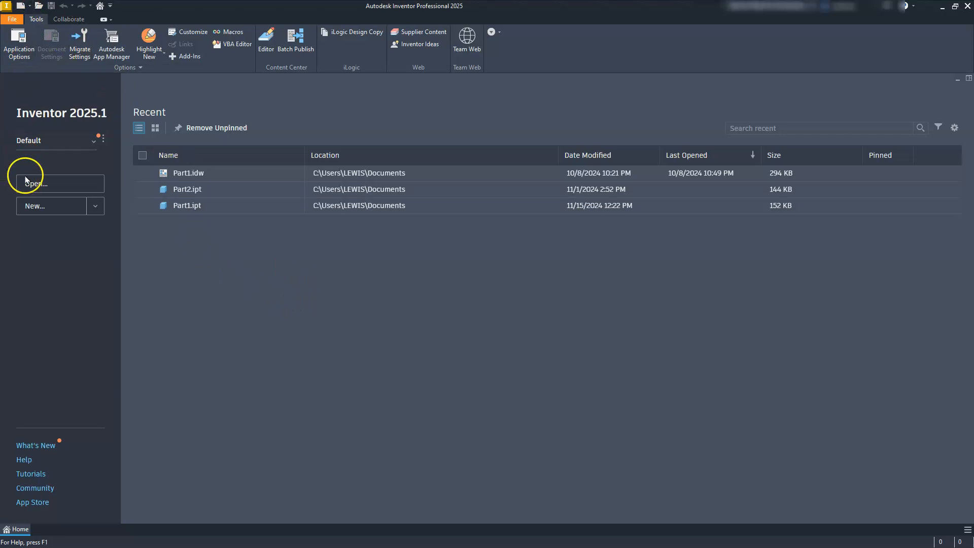
Step: Create a new part file from the Metric Standard (mm).ipt template
{"action": "left_click", "coordinate": [31, 207]}
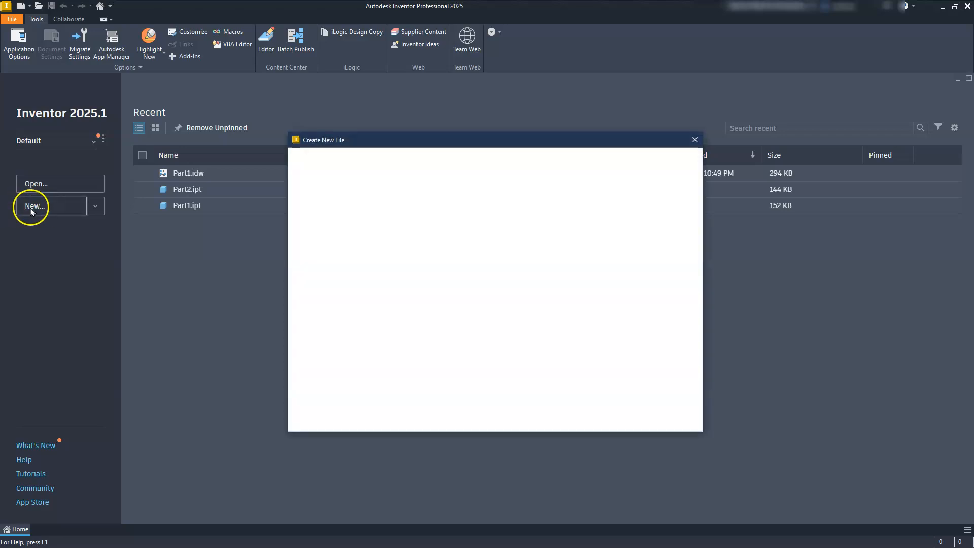
{"action": "left_click", "coordinate": [339, 193]}
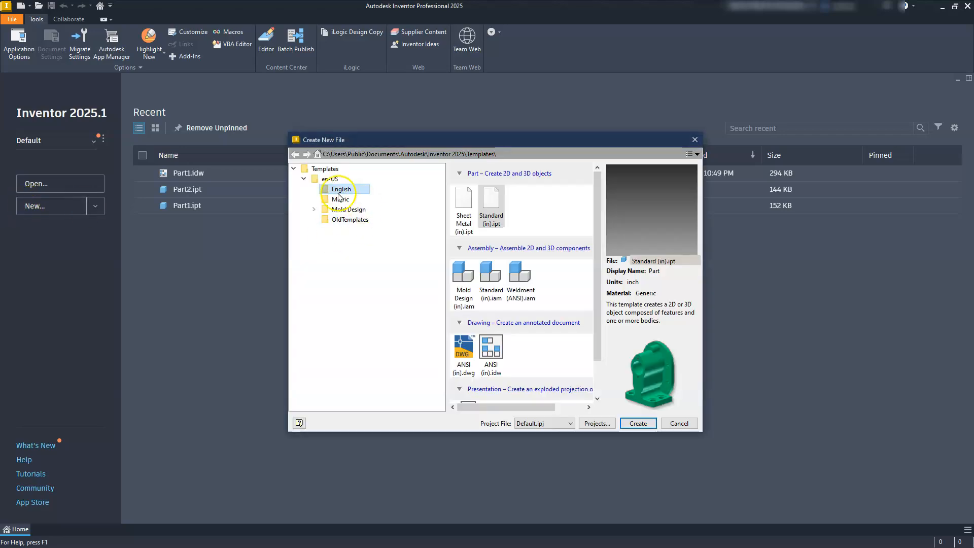
{"action": "left_click", "coordinate": [340, 199]}
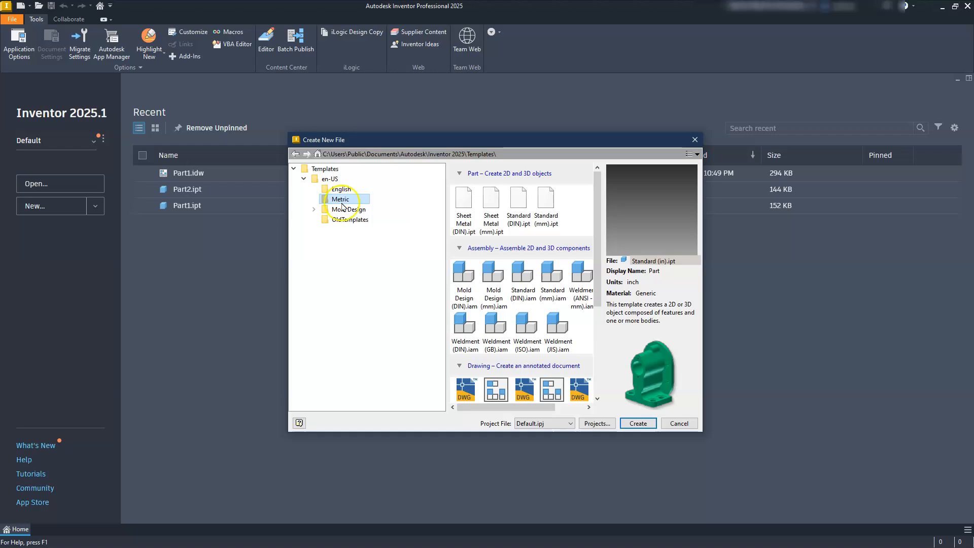
{"action": "left_click", "coordinate": [545, 212]}
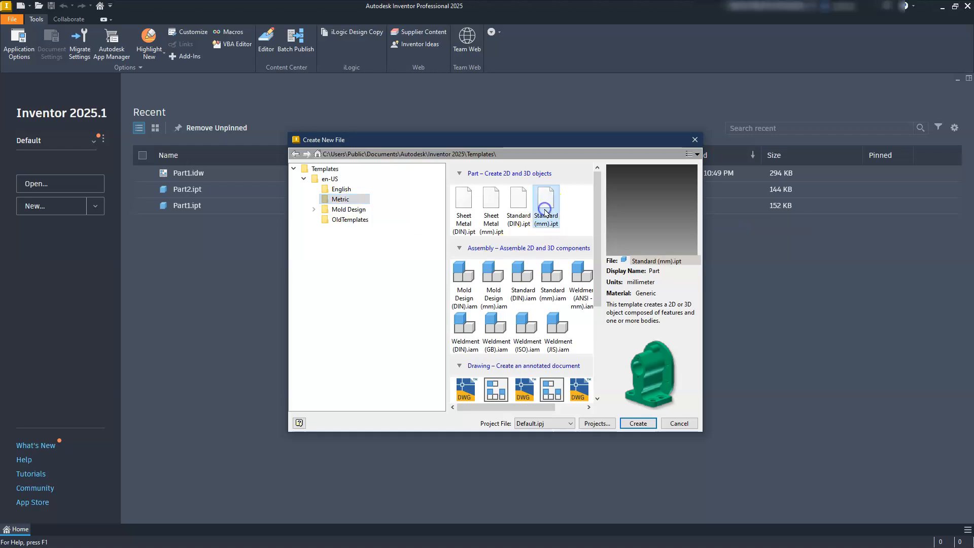
{"action": "double_click", "coordinate": [546, 212]}
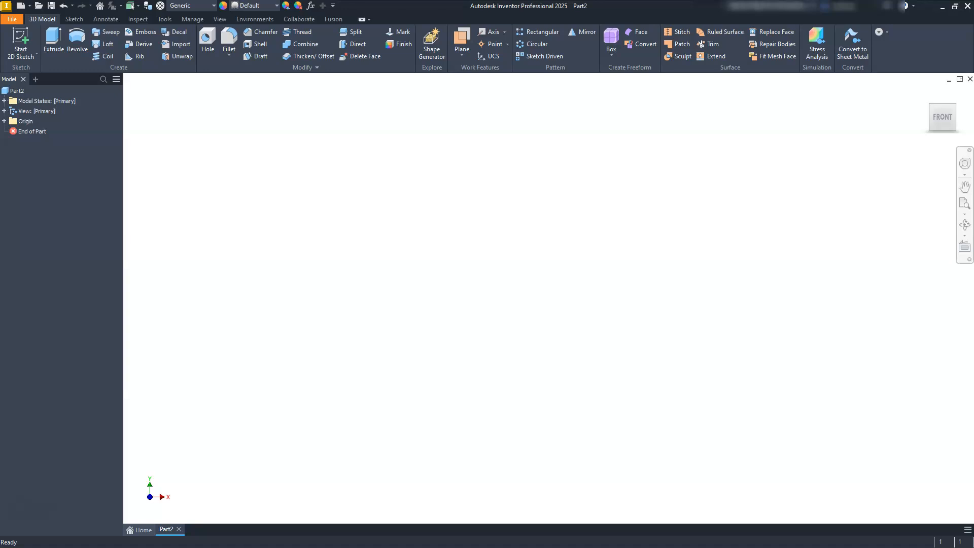
Step: Switch to the PDF reference drawing and examine the L-shaped side profile, the central rib, and angled bosses A and B
{"action": "key", "text": "alt+Tab"}
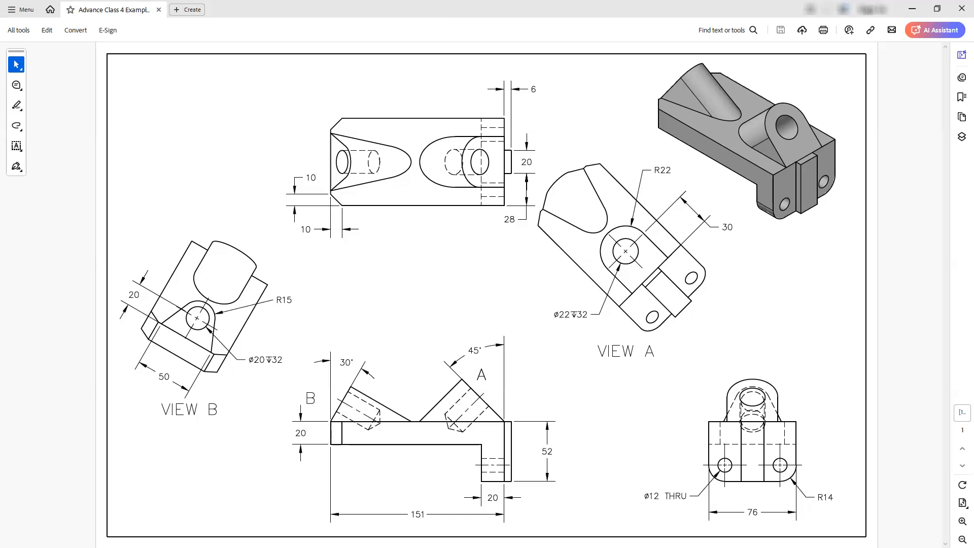
{"action": "mouse_move", "coordinate": [336, 448]}
{"action": "left_mouse_down"}
{"action": "mouse_move", "coordinate": [435, 461]}
{"action": "mouse_move", "coordinate": [469, 491]}
{"action": "mouse_move", "coordinate": [495, 491]}
{"action": "mouse_move", "coordinate": [509, 480]}
{"action": "mouse_move", "coordinate": [513, 431]}
{"action": "mouse_move", "coordinate": [500, 403]}
{"action": "mouse_move", "coordinate": [330, 409]}
{"action": "mouse_move", "coordinate": [312, 424]}
{"action": "mouse_move", "coordinate": [316, 449]}
{"action": "mouse_move", "coordinate": [336, 450]}
{"action": "left_mouse_up"}
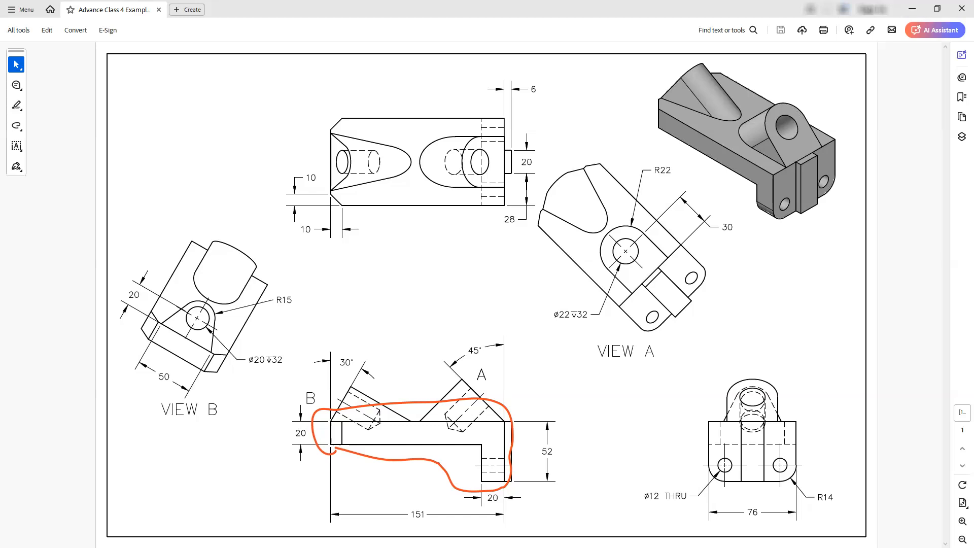
{"action": "mouse_move", "coordinate": [737, 407]}
{"action": "left_mouse_down"}
{"action": "mouse_move", "coordinate": [733, 484]}
{"action": "mouse_move", "coordinate": [742, 499]}
{"action": "mouse_move", "coordinate": [767, 492]}
{"action": "mouse_move", "coordinate": [770, 429]}
{"action": "mouse_move", "coordinate": [755, 395]}
{"action": "mouse_move", "coordinate": [741, 405]}
{"action": "left_mouse_up"}
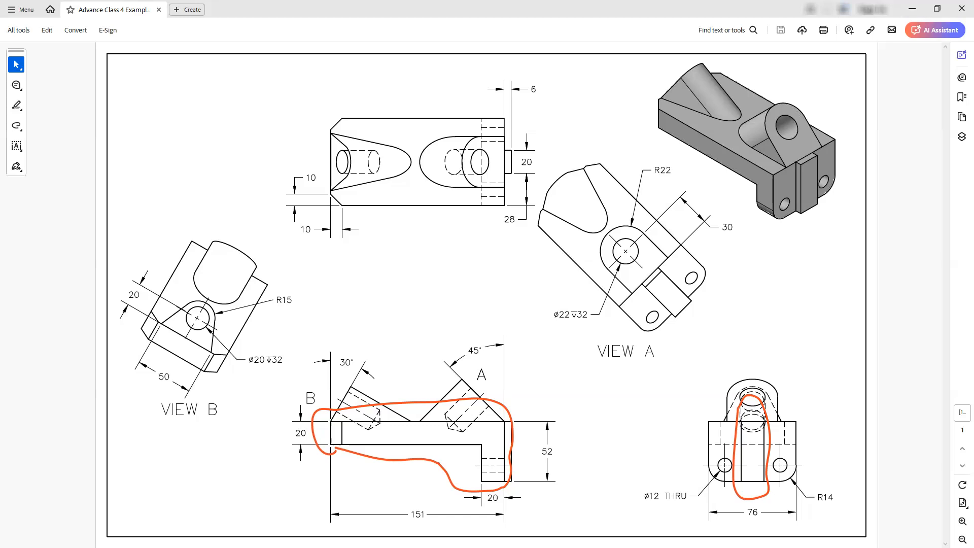
{"action": "mouse_move", "coordinate": [414, 369]}
{"action": "left_mouse_down"}
{"action": "mouse_move", "coordinate": [435, 445]}
{"action": "mouse_move", "coordinate": [501, 443]}
{"action": "mouse_move", "coordinate": [503, 373]}
{"action": "mouse_move", "coordinate": [416, 365]}
{"action": "left_mouse_up"}
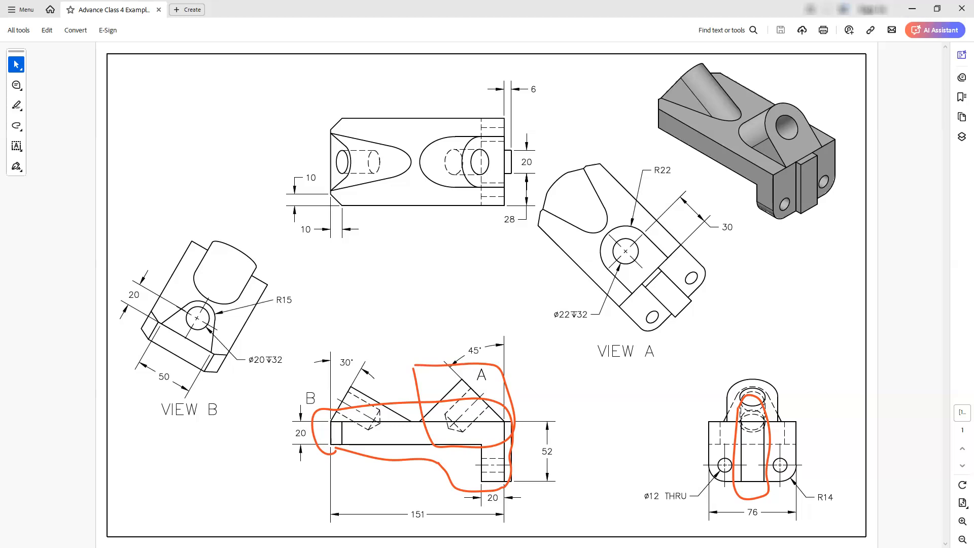
{"action": "left_click_drag", "start_coordinate": [313, 389], "coordinate": [356, 449]}
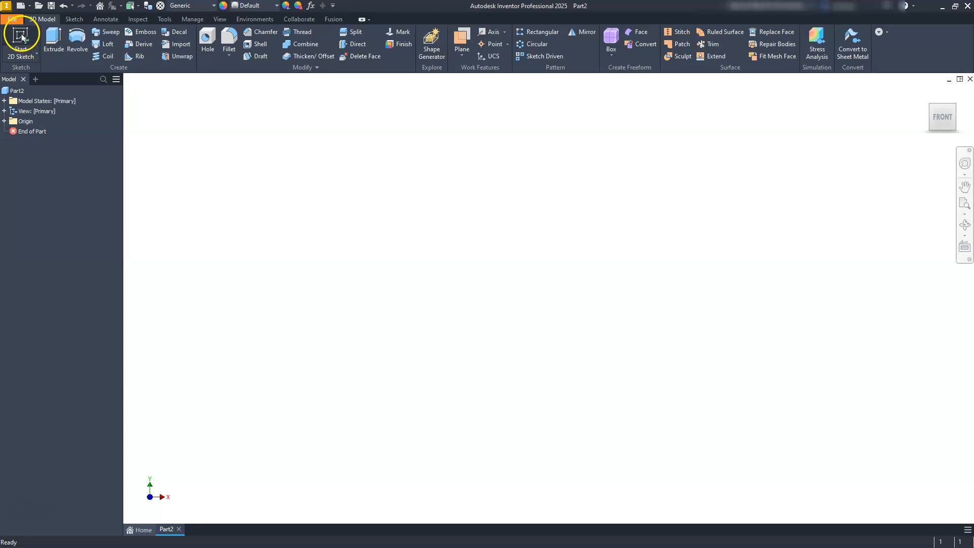
Step: Sketch a closed L-shaped profile about 23 mm wide and 12 mm tall on the XY plane, with its short leg pointing down
{"action": "left_click", "coordinate": [21, 35]}
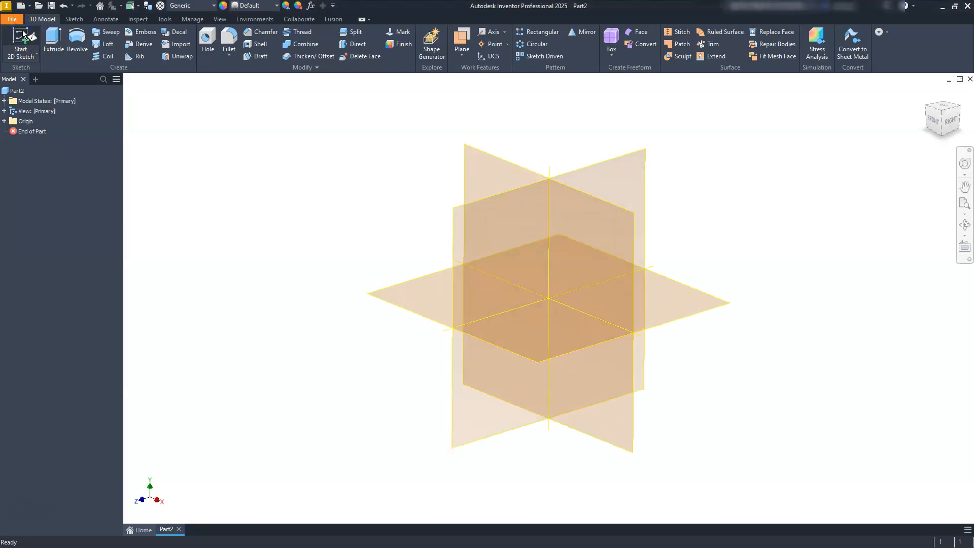
{"action": "left_click", "coordinate": [503, 167]}
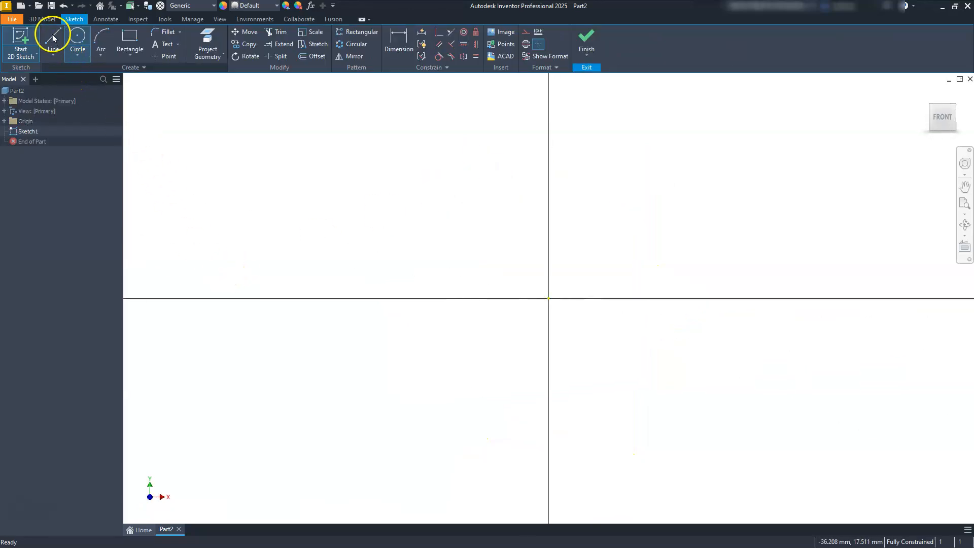
{"action": "left_click", "coordinate": [54, 38]}
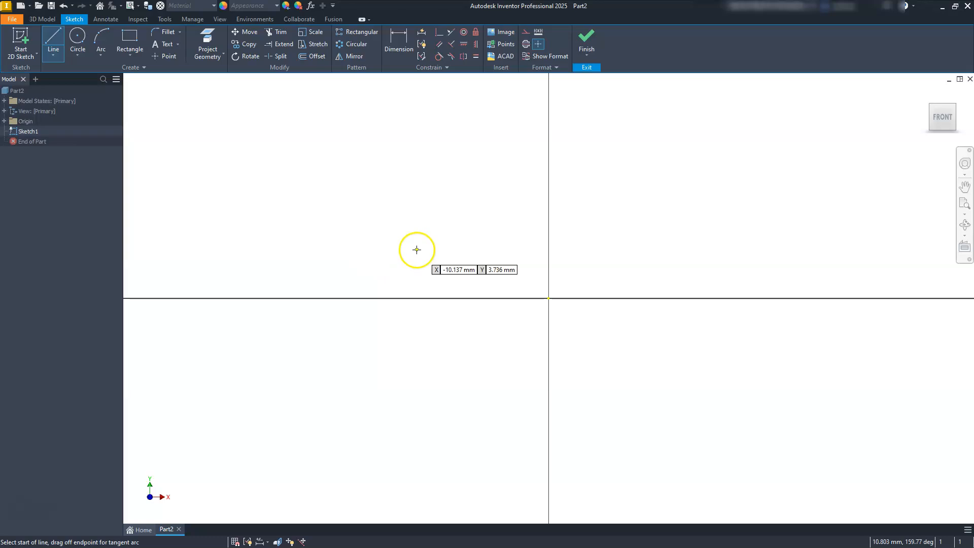
{"action": "left_click", "coordinate": [335, 258]}
{"action": "left_click", "coordinate": [640, 237]}
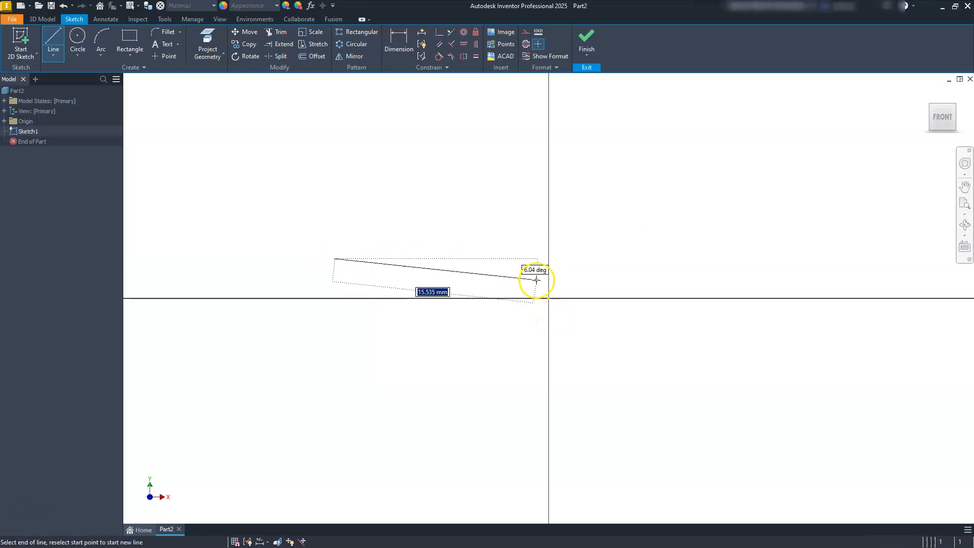
{"action": "left_click", "coordinate": [631, 259]}
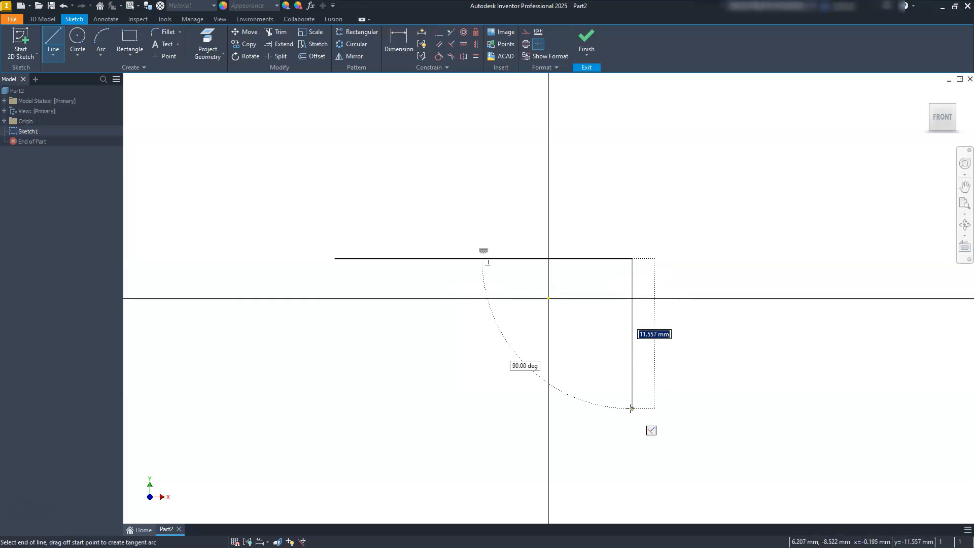
{"action": "left_click", "coordinate": [632, 408]}
{"action": "left_click", "coordinate": [573, 409]}
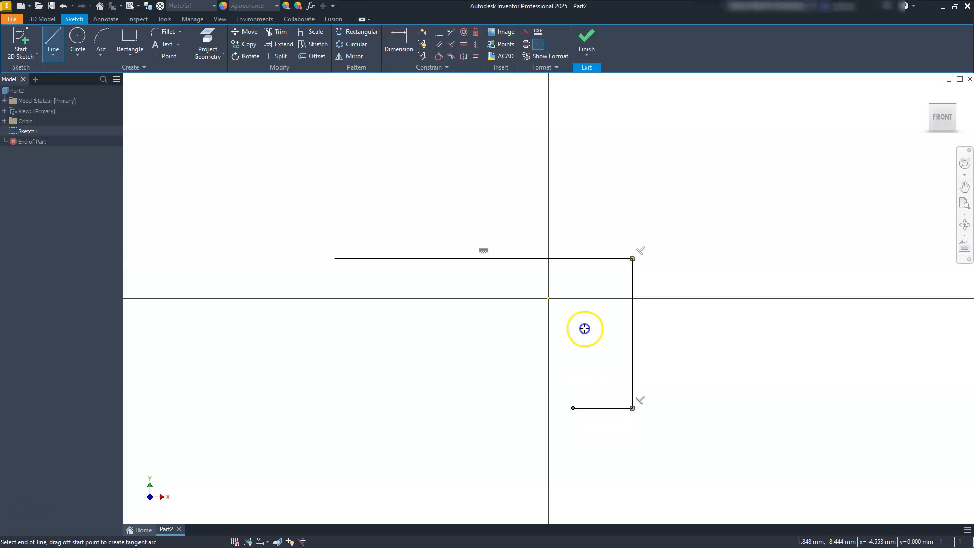
{"action": "left_click", "coordinate": [573, 322]}
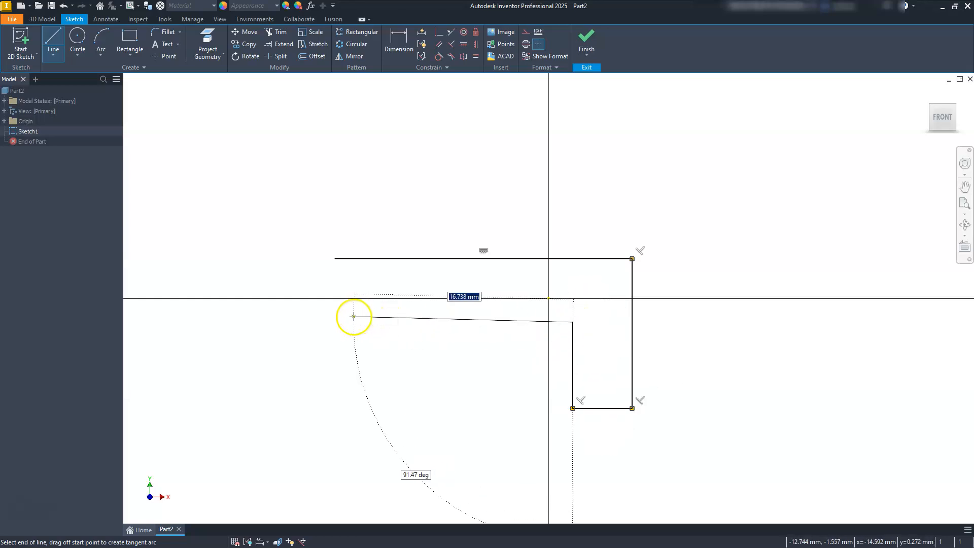
{"action": "left_click", "coordinate": [335, 323]}
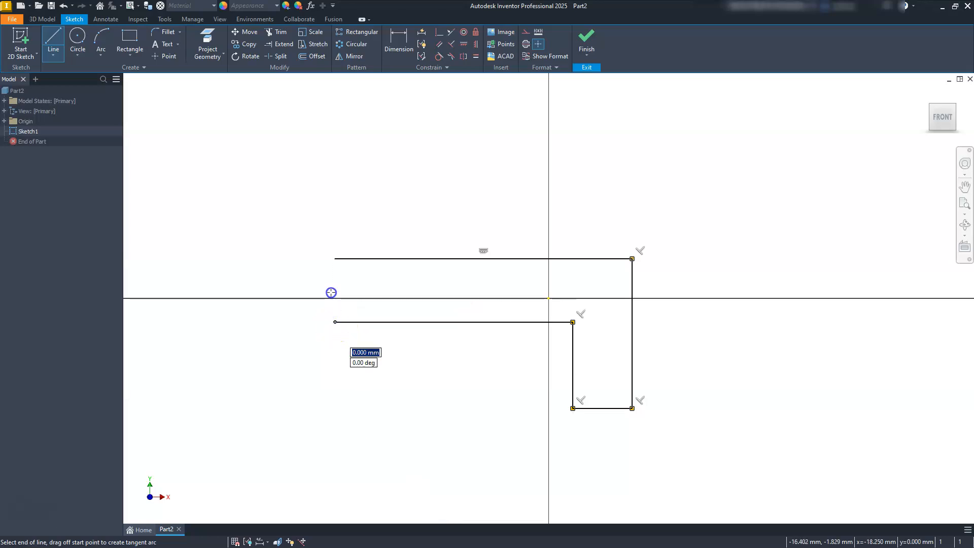
{"action": "left_click", "coordinate": [335, 259]}
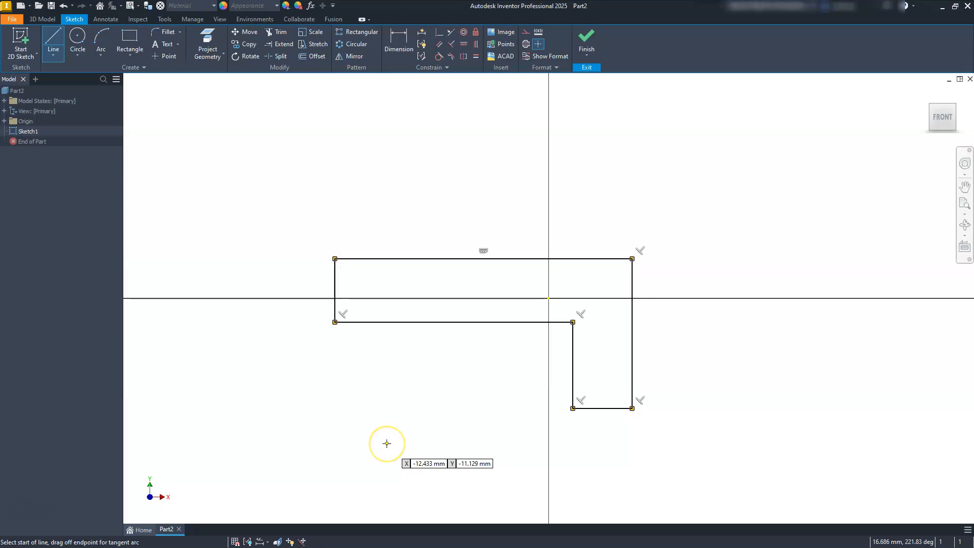
{"action": "key", "text": "Escape"}
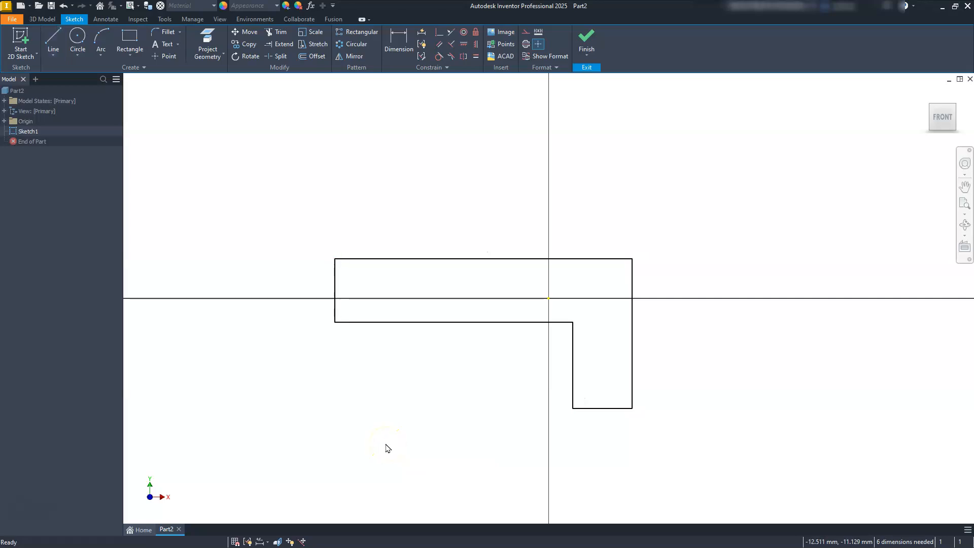
Step: Dimension the profile's long upper edge to 151 mm
{"action": "left_click", "coordinate": [400, 39]}
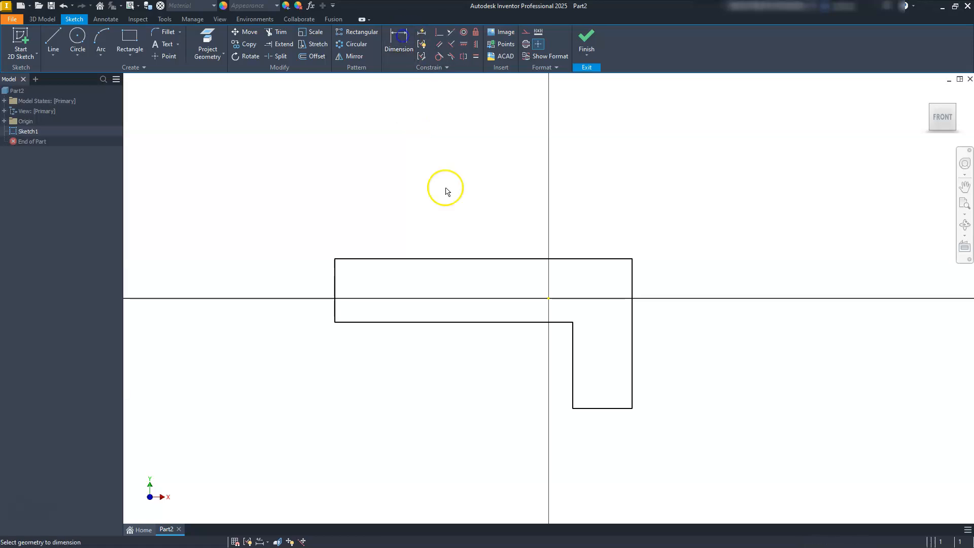
{"action": "left_click", "coordinate": [488, 259]}
{"action": "left_click", "coordinate": [474, 199]}
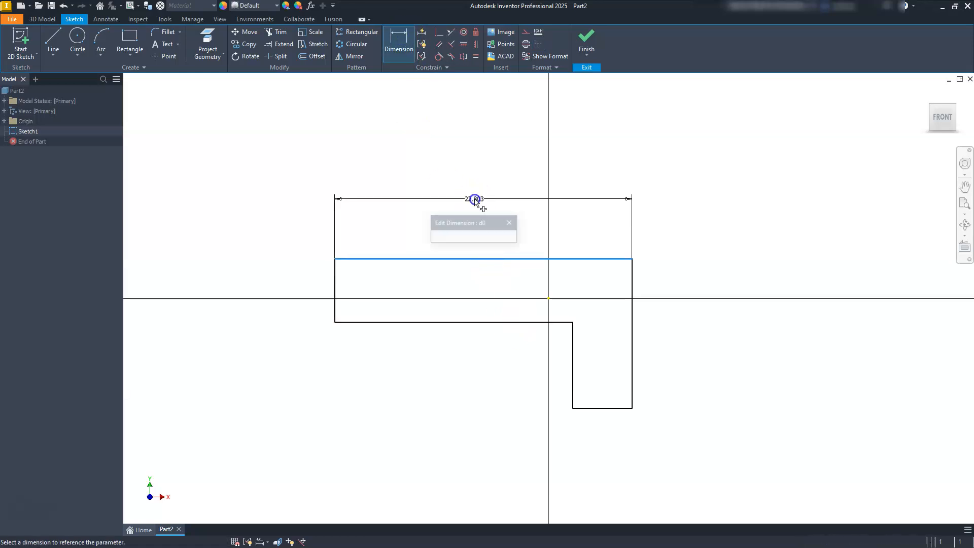
{"action": "type", "text": "1"}
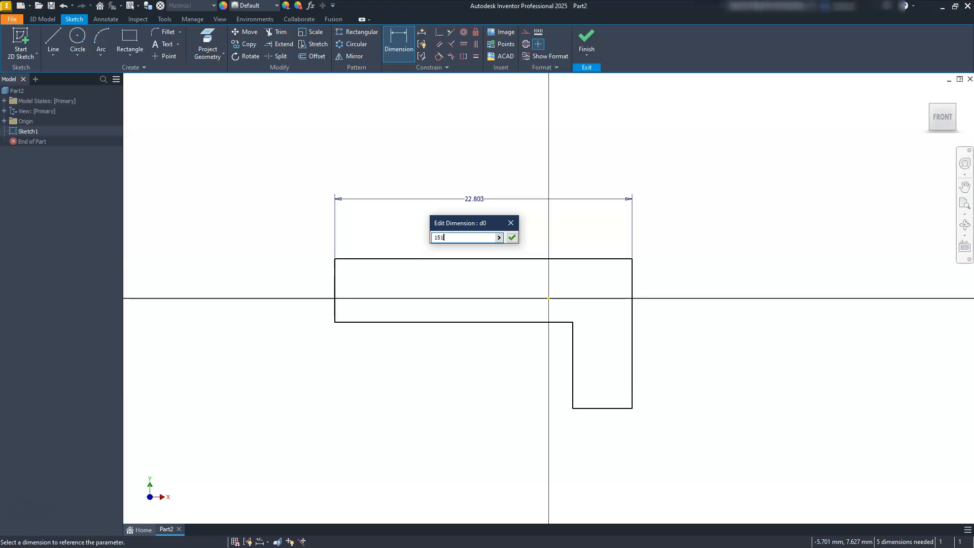
{"action": "type", "text": "51"}
{"action": "key", "text": "Return"}
{"action": "scroll", "coordinate": [619, 402], "scroll_direction": "down", "scroll_amount": 5}
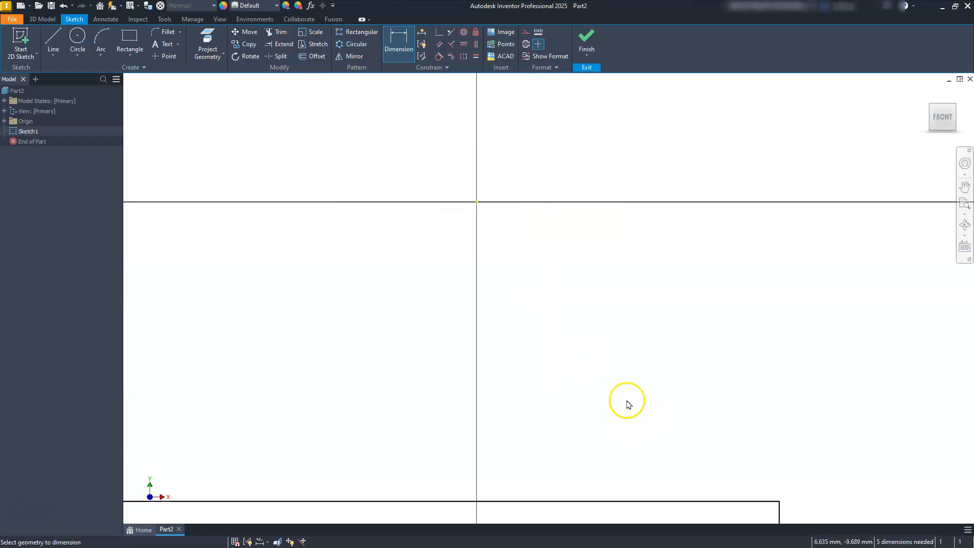
{"action": "middle_click_drag", "start_coordinate": [615, 406], "coordinate": [624, 333]}
{"action": "scroll", "coordinate": [623, 336], "scroll_direction": "up", "scroll_amount": 3}
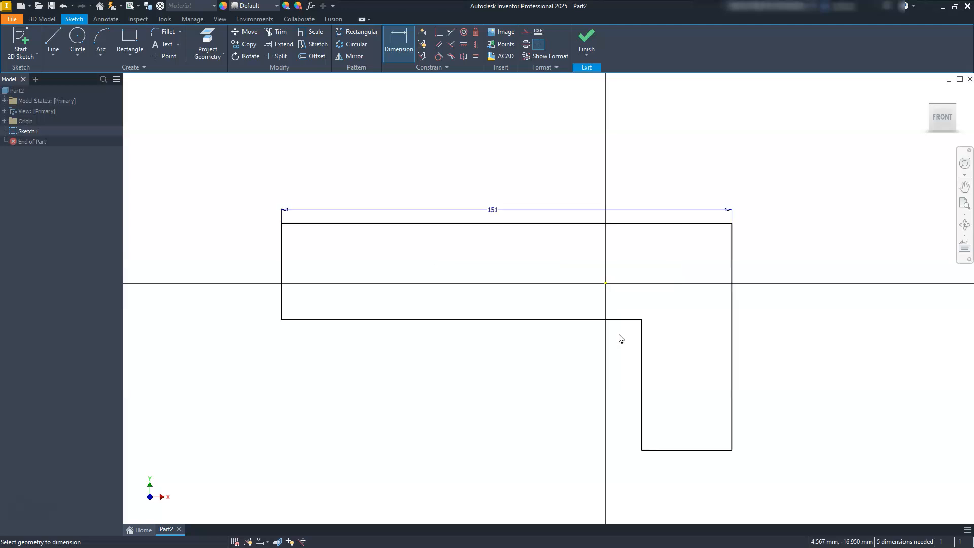
Step: Dimension the profile's full height along the leg's outer edge to 52 mm and its short end edge to 20 mm
{"action": "left_click", "coordinate": [732, 354]}
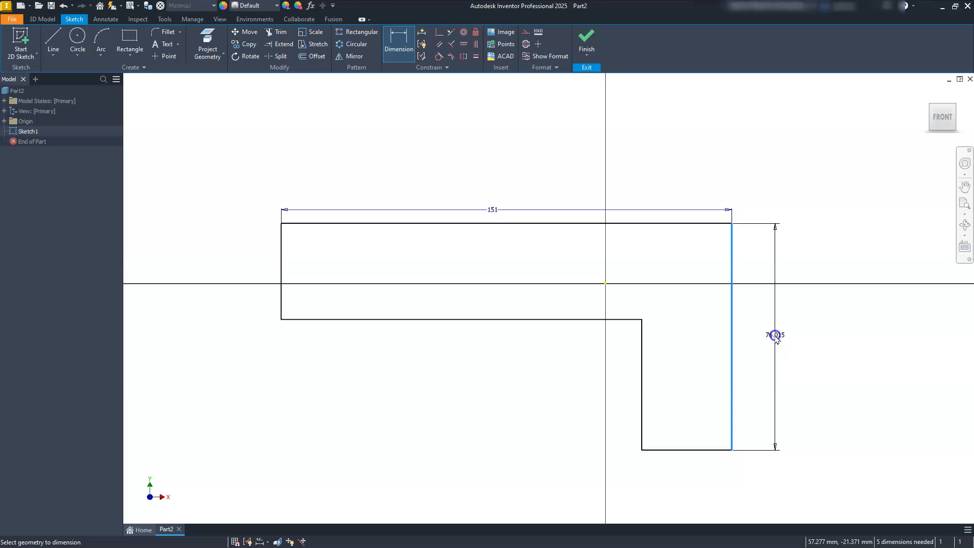
{"action": "left_click", "coordinate": [776, 336]}
{"action": "type", "text": "52"}
{"action": "key", "text": "Return"}
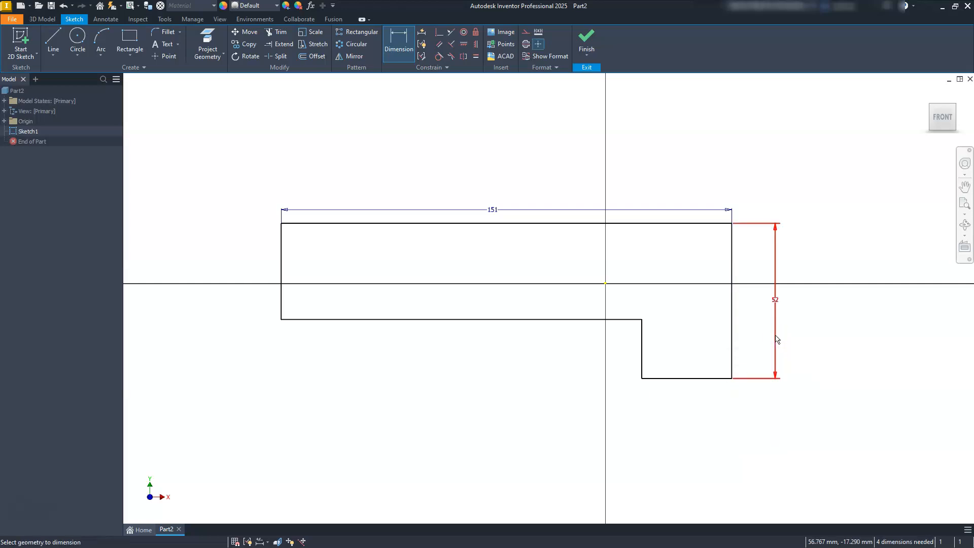
{"action": "left_click", "coordinate": [281, 297]}
{"action": "left_click", "coordinate": [244, 299]}
{"action": "type", "text": "20"}
{"action": "key", "text": "Return"}
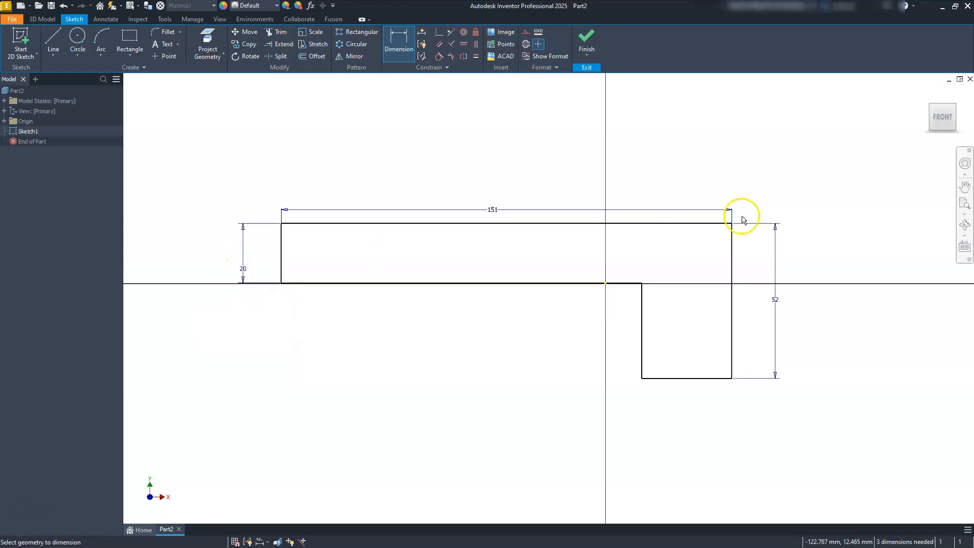
Step: Dimension the width of the downward leg's bottom edge to 20 mm
{"action": "left_click", "coordinate": [675, 379]}
{"action": "left_click", "coordinate": [680, 416]}
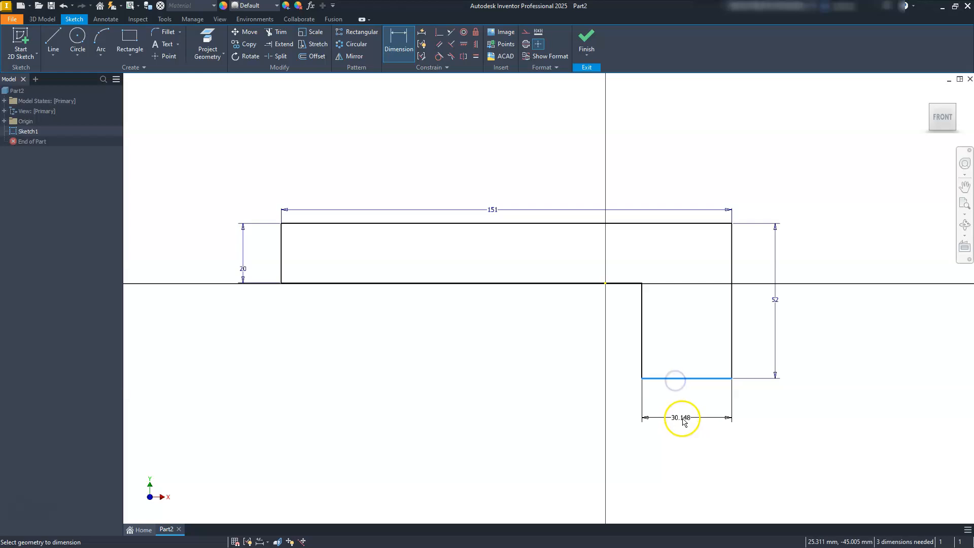
{"action": "type", "text": "20"}
{"action": "key", "text": "Return"}
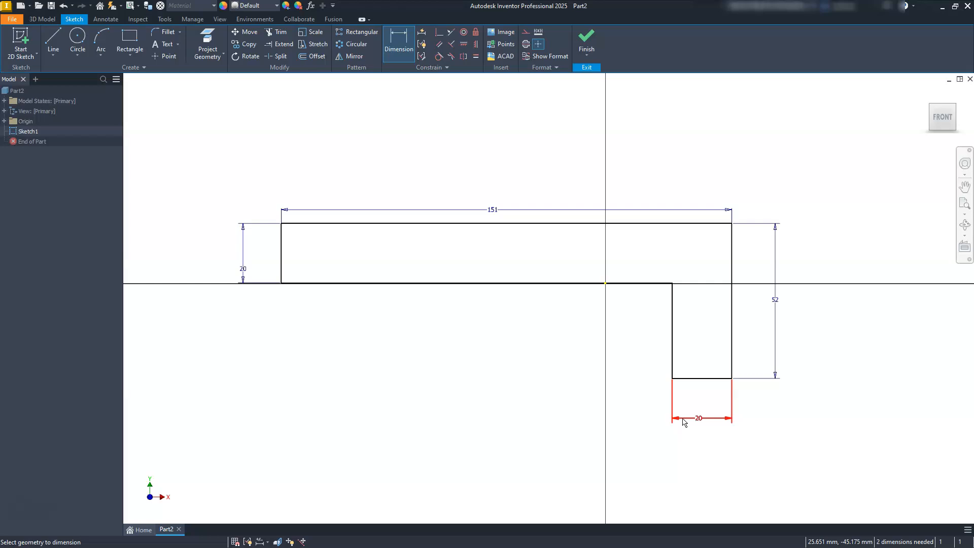
{"action": "left_click", "coordinate": [684, 419]}
{"action": "left_click", "coordinate": [678, 338]}
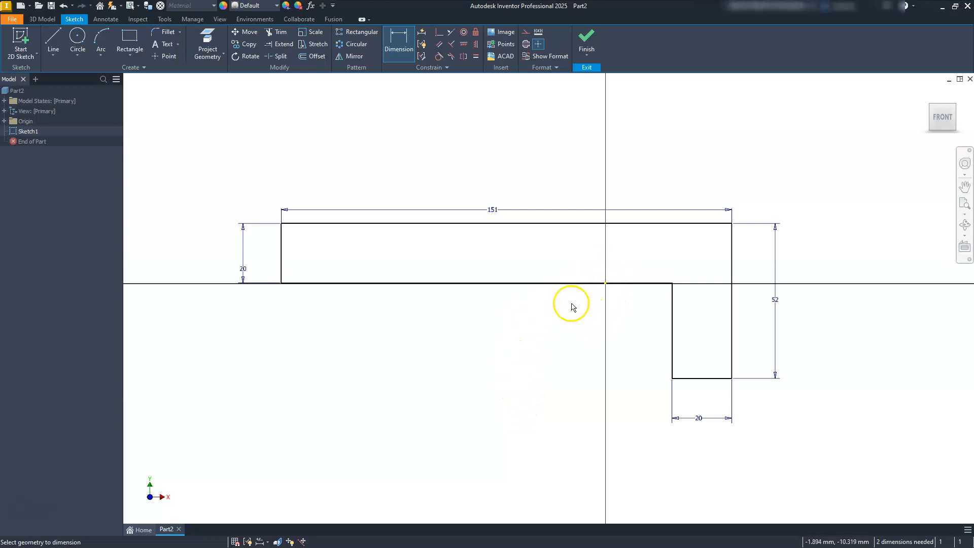
Step: Leave the Dimension command and move the whole profile upward by its upper edge, about 10 mm relative to the origin
{"action": "key", "text": "Escape"}
{"action": "left_click", "coordinate": [550, 224]}
{"action": "left_click_drag", "start_coordinate": [550, 223], "coordinate": [551, 192]}
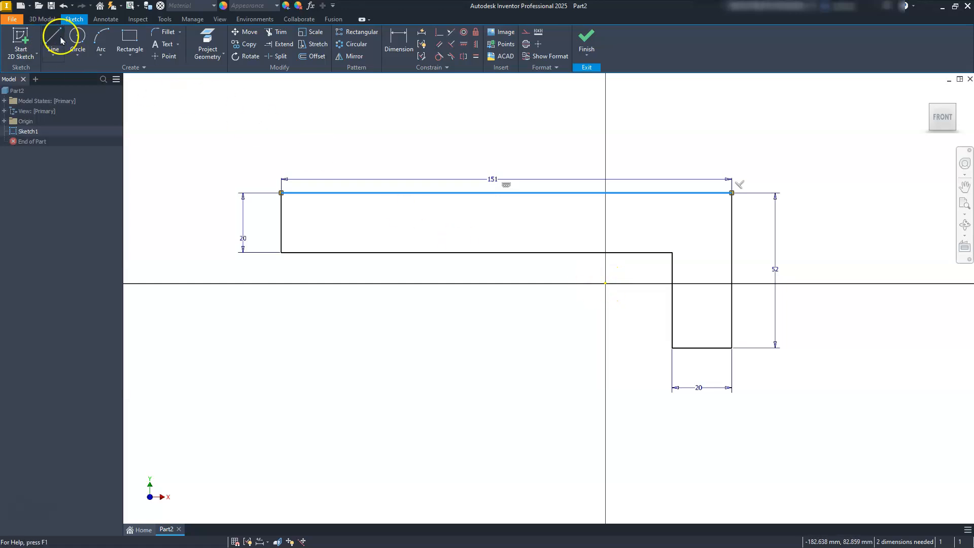
Step: Dimension the leg's bottom edge from the origin as half of the 52 mm height dimension, using d1/2
{"action": "left_click", "coordinate": [399, 44]}
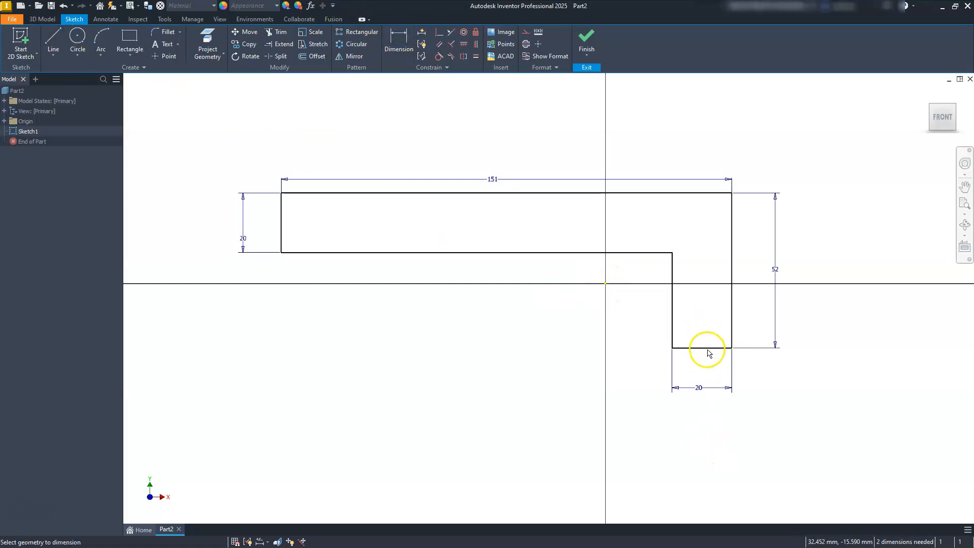
{"action": "left_click", "coordinate": [708, 348]}
{"action": "left_click", "coordinate": [605, 284]}
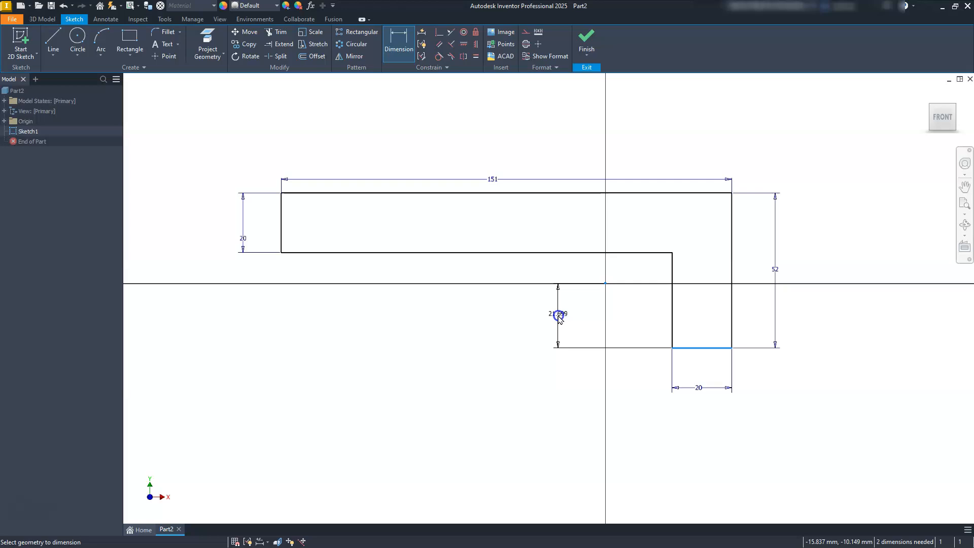
{"action": "left_click", "coordinate": [560, 316]}
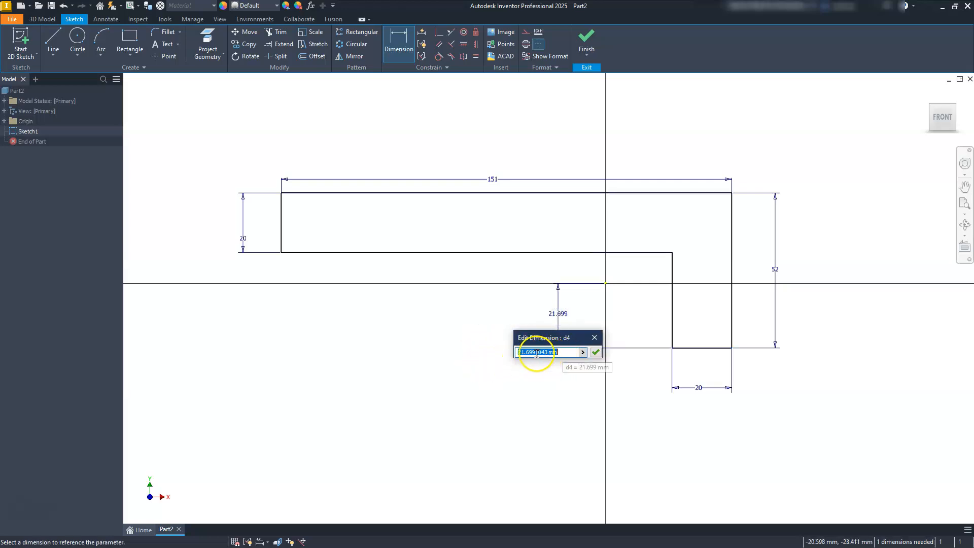
{"action": "left_click", "coordinate": [775, 269]}
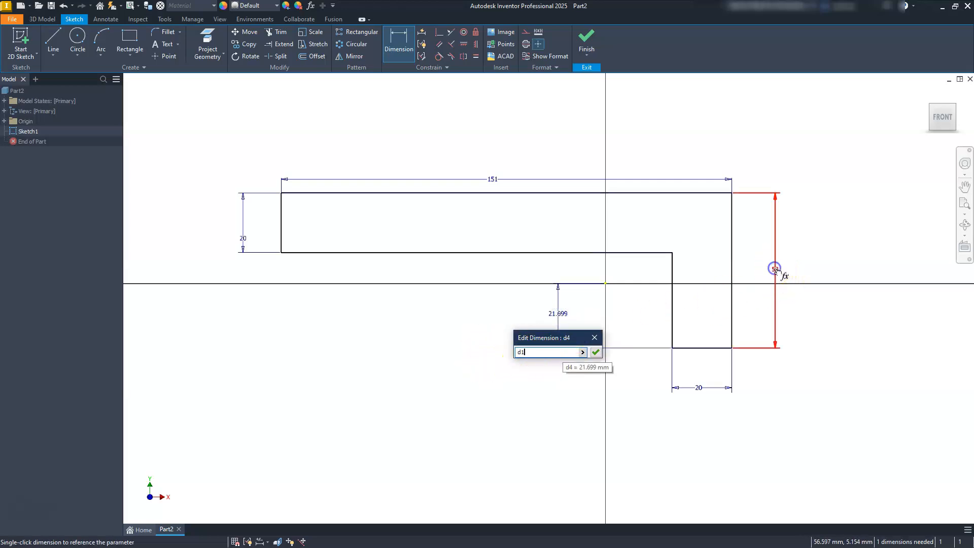
{"action": "type", "text": "/2"}
{"action": "key", "text": "Return"}
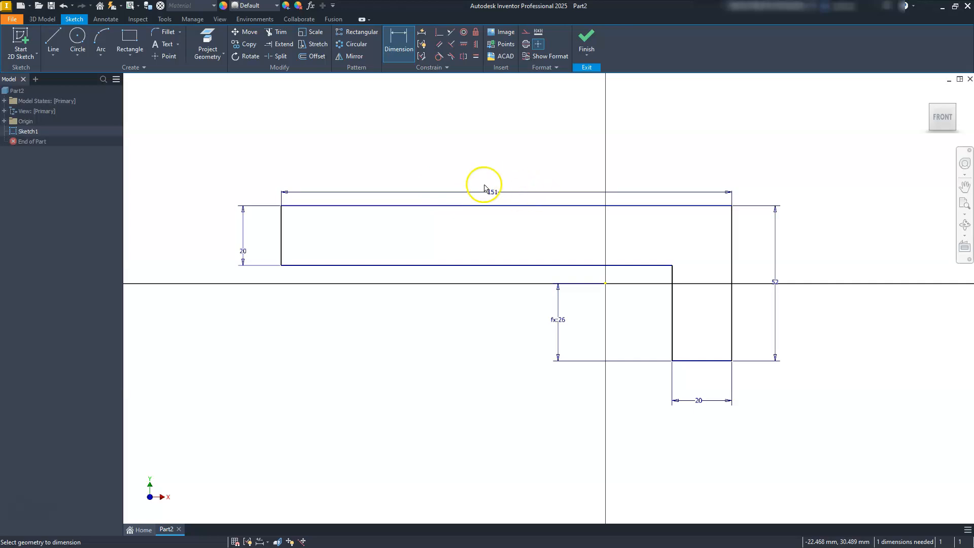
Step: Dimension the short end edge's horizontal distance from the origin as half of the 151 mm length dimension, using d0/2
{"action": "left_click", "coordinate": [280, 252]}
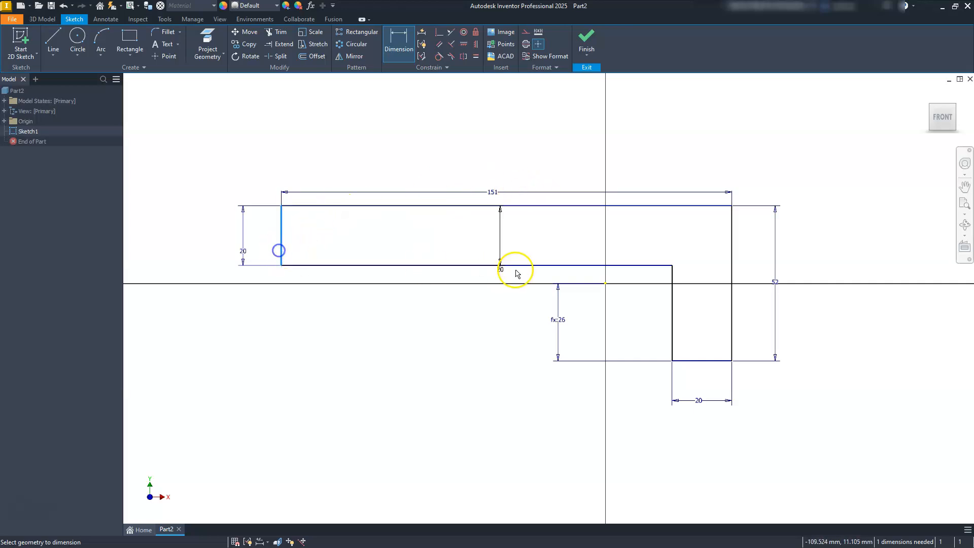
{"action": "left_click", "coordinate": [605, 284]}
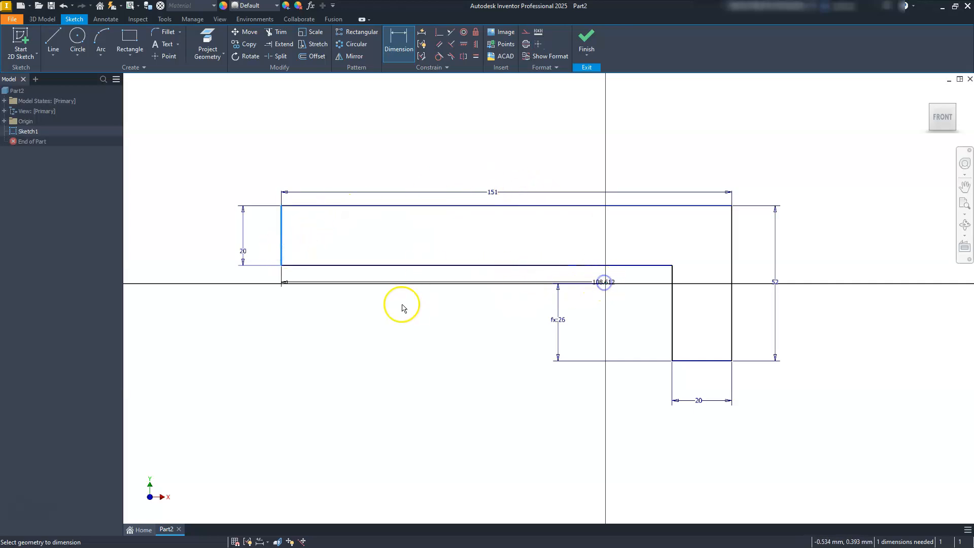
{"action": "left_click", "coordinate": [404, 416]}
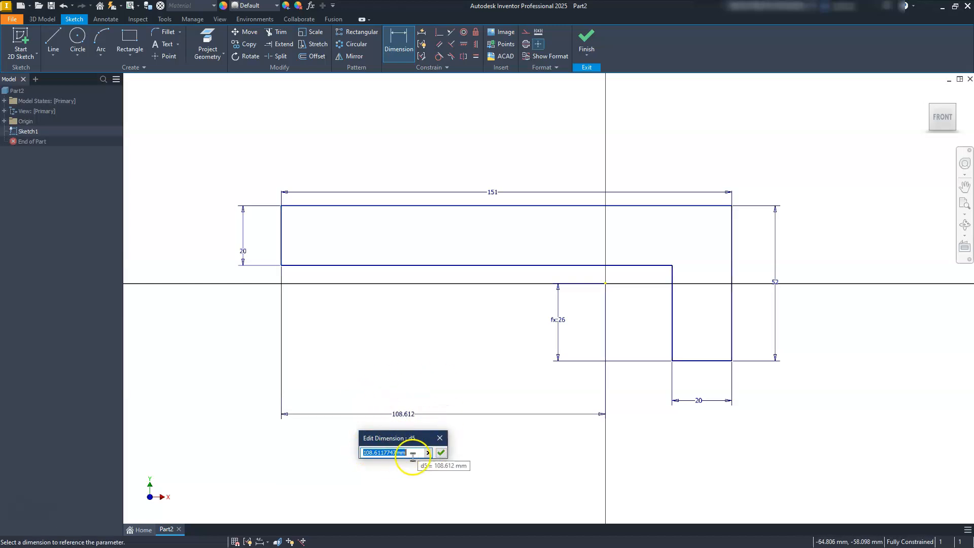
{"action": "left_click", "coordinate": [492, 193]}
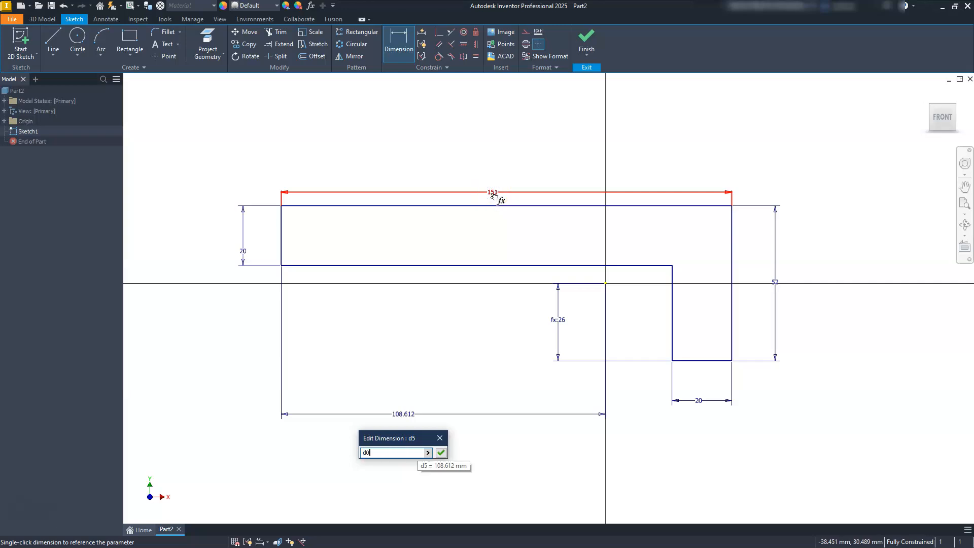
{"action": "type", "text": "/2"}
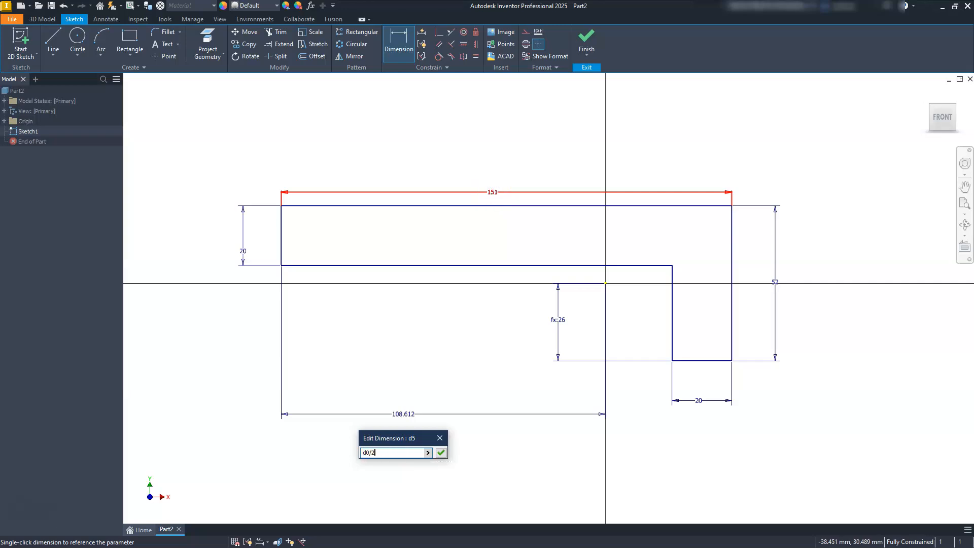
{"action": "key", "text": "Return"}
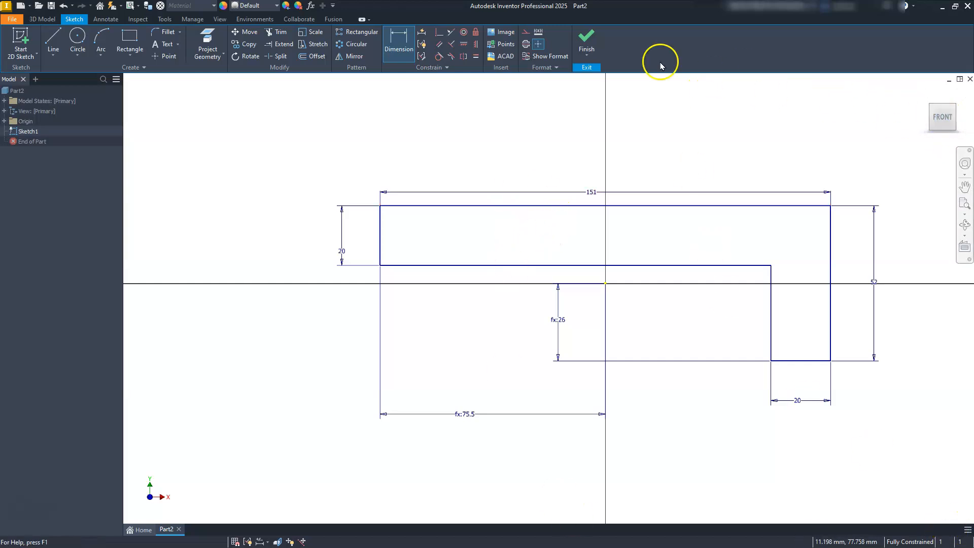
Step: Finish the sketch and extrude the L-shaped profile 76 mm symmetrically about the sketch plane
{"action": "left_click", "coordinate": [586, 40]}
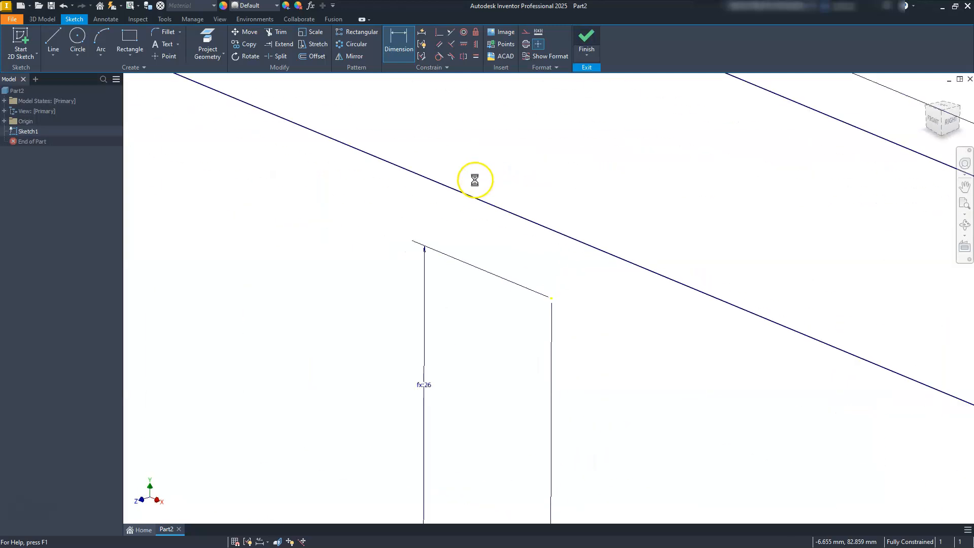
{"action": "scroll", "coordinate": [476, 192], "scroll_direction": "up", "scroll_amount": 5}
{"action": "scroll", "coordinate": [475, 192], "scroll_direction": "down", "scroll_amount": 4}
{"action": "mouse_move", "coordinate": [476, 192]}
{"action": "middle_mouse_down"}
{"action": "mouse_move", "coordinate": [481, 242]}
{"action": "mouse_move", "coordinate": [504, 261]}
{"action": "middle_mouse_up"}
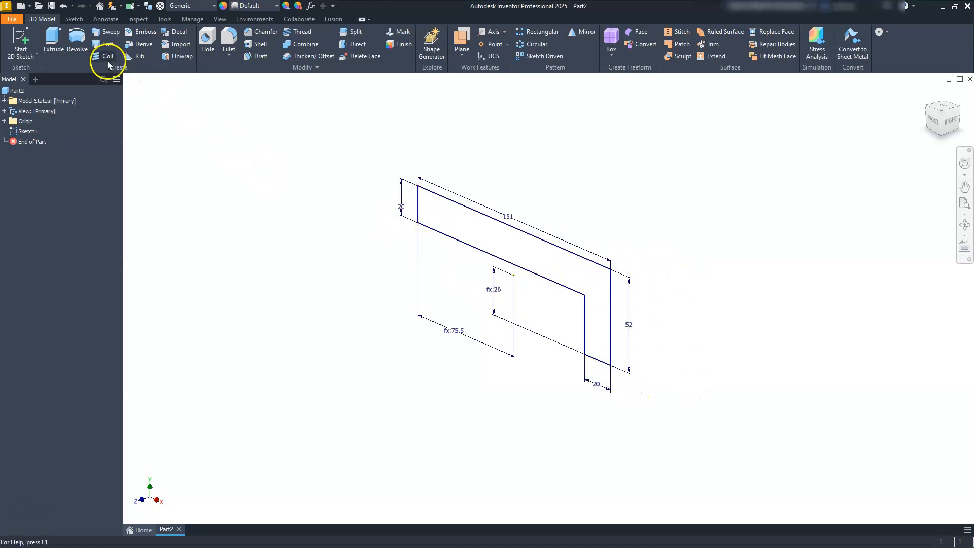
{"action": "left_click", "coordinate": [54, 42]}
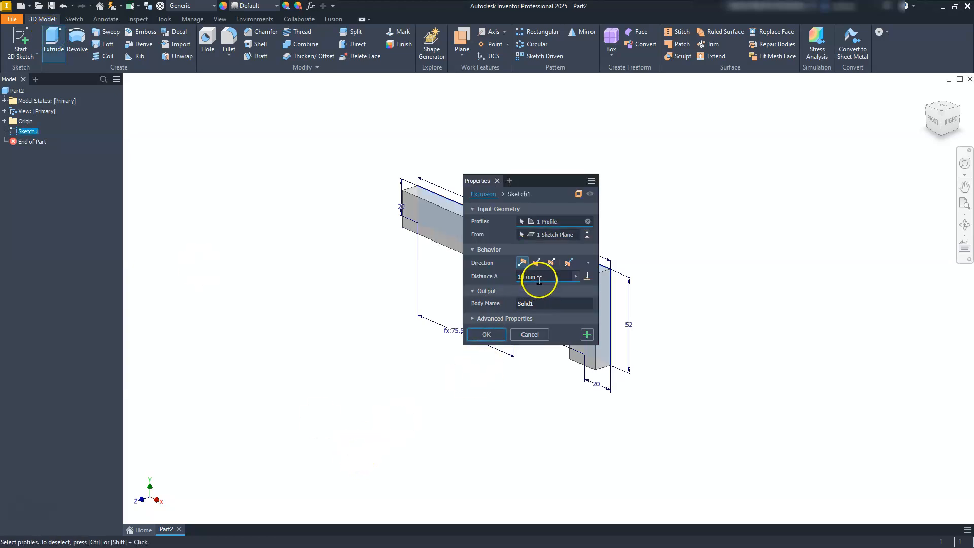
{"action": "type", "text": "7"}
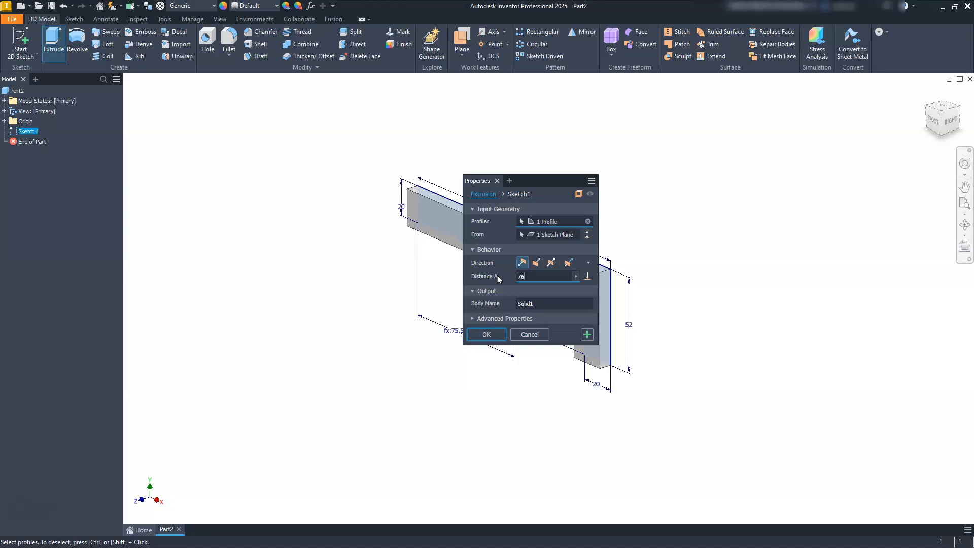
{"action": "type", "text": "6"}
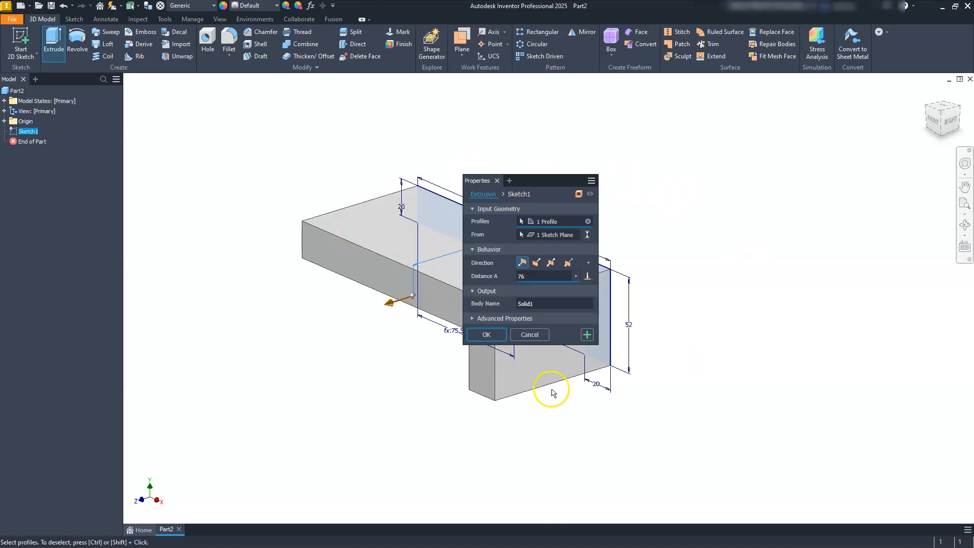
{"action": "left_click", "coordinate": [551, 262]}
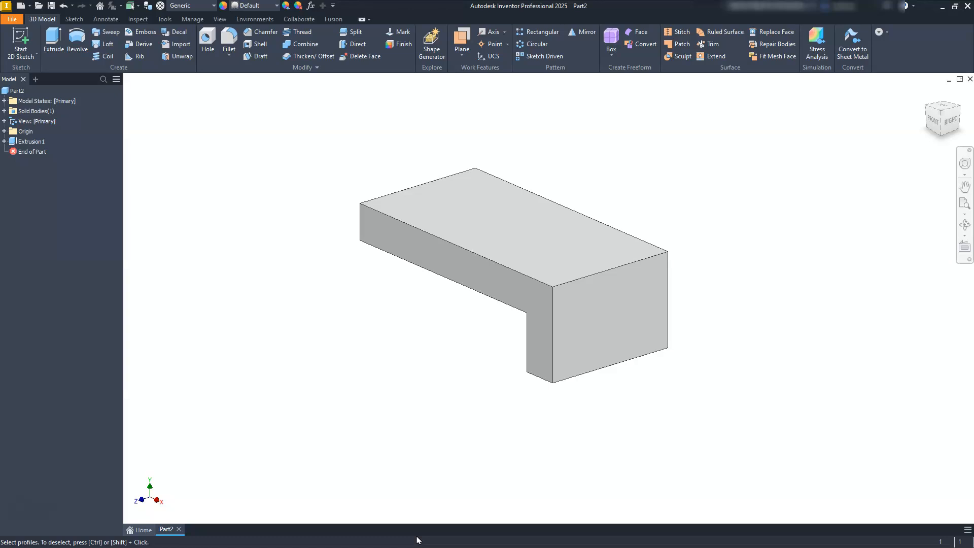
{"action": "left_click", "coordinate": [462, 53]}
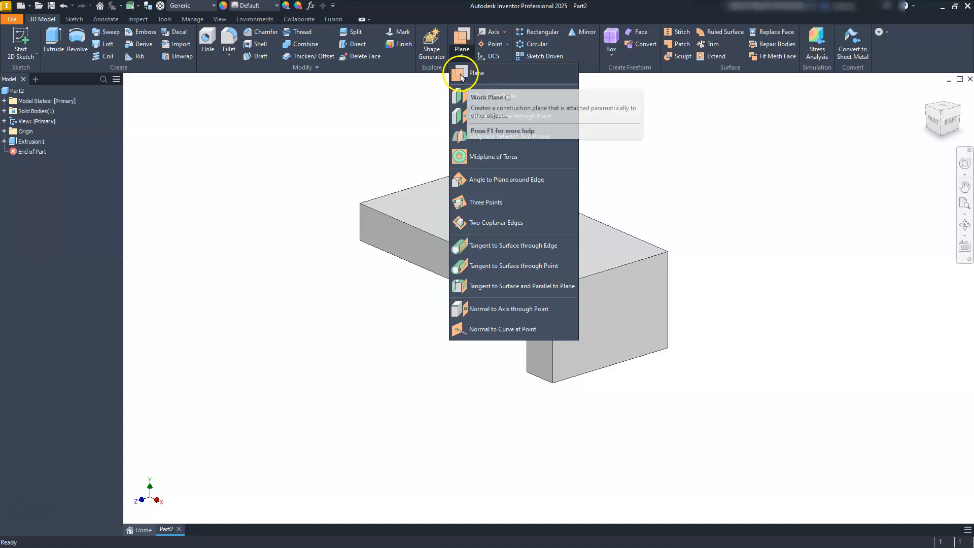
{"action": "left_click", "coordinate": [475, 74]}
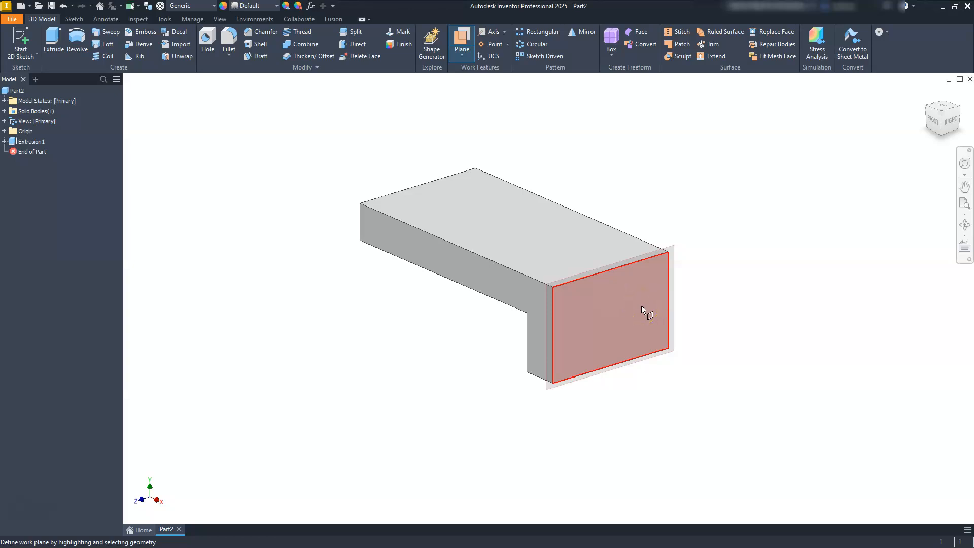
{"action": "left_click", "coordinate": [655, 322]}
{"action": "left_click", "coordinate": [628, 302]}
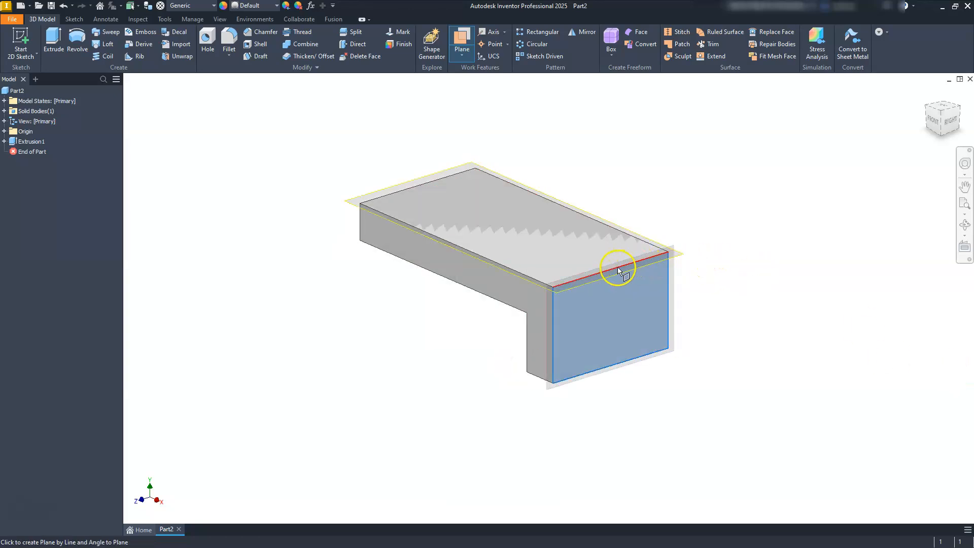
{"action": "left_click", "coordinate": [602, 273]}
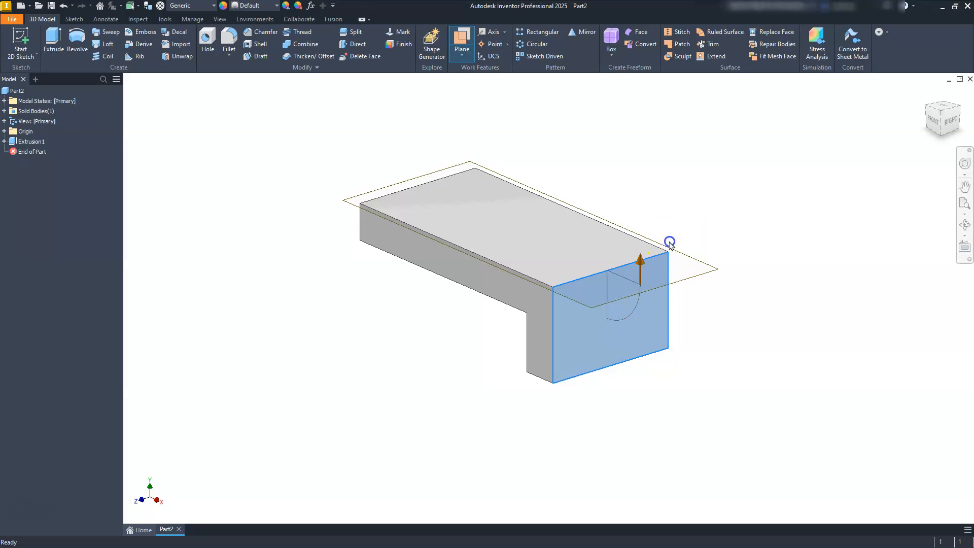
{"action": "left_click", "coordinate": [670, 241]}
Step: Create a work plane at -45 degrees to the block's top face, through that face's edge above the downward leg
{"action": "left_click", "coordinate": [463, 39]}
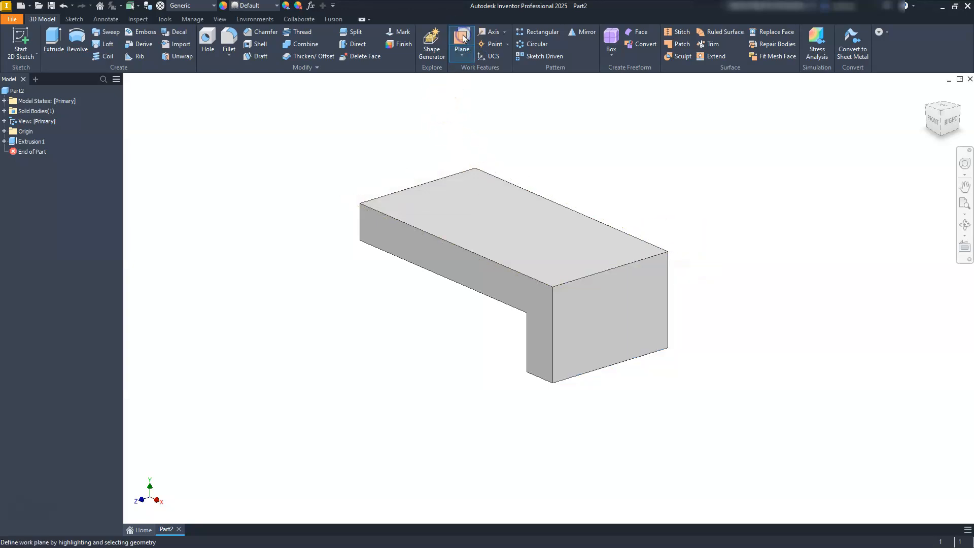
{"action": "left_click", "coordinate": [493, 215]}
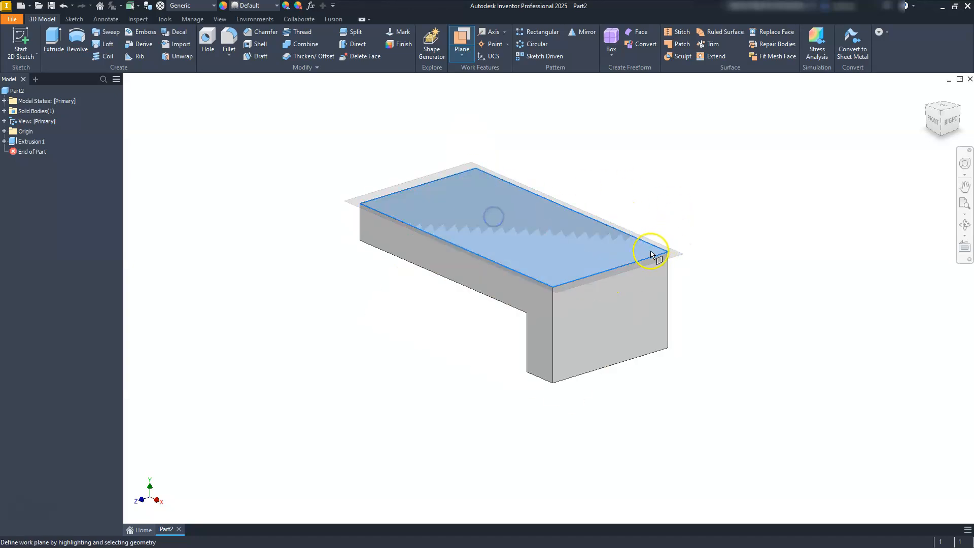
{"action": "left_click", "coordinate": [632, 263]}
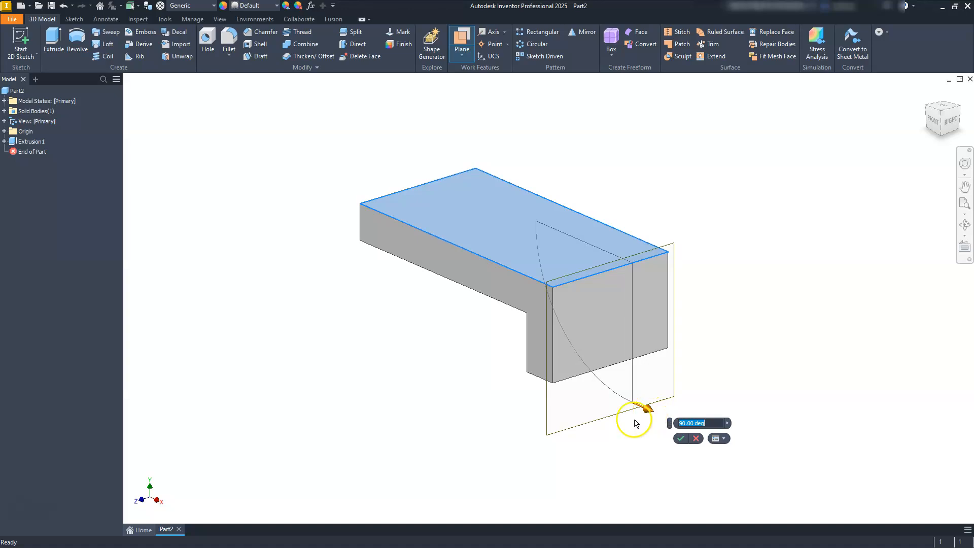
{"action": "left_click_drag", "start_coordinate": [646, 405], "coordinate": [598, 203]}
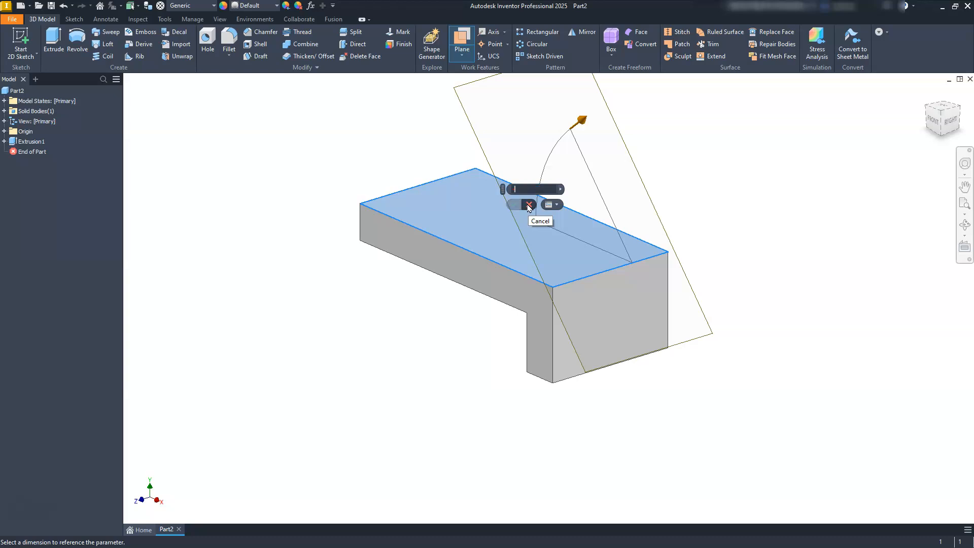
{"action": "type", "text": "5"}
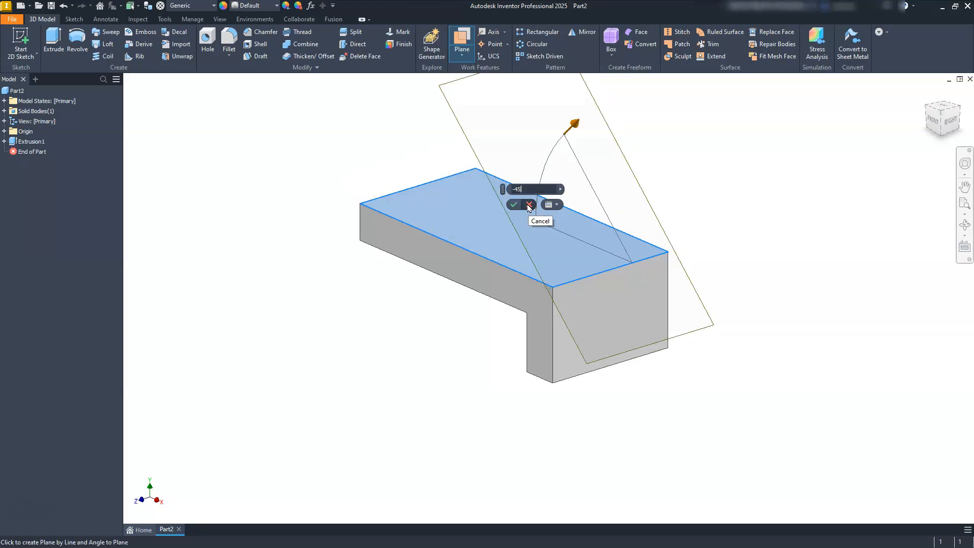
{"action": "key", "text": "Return"}
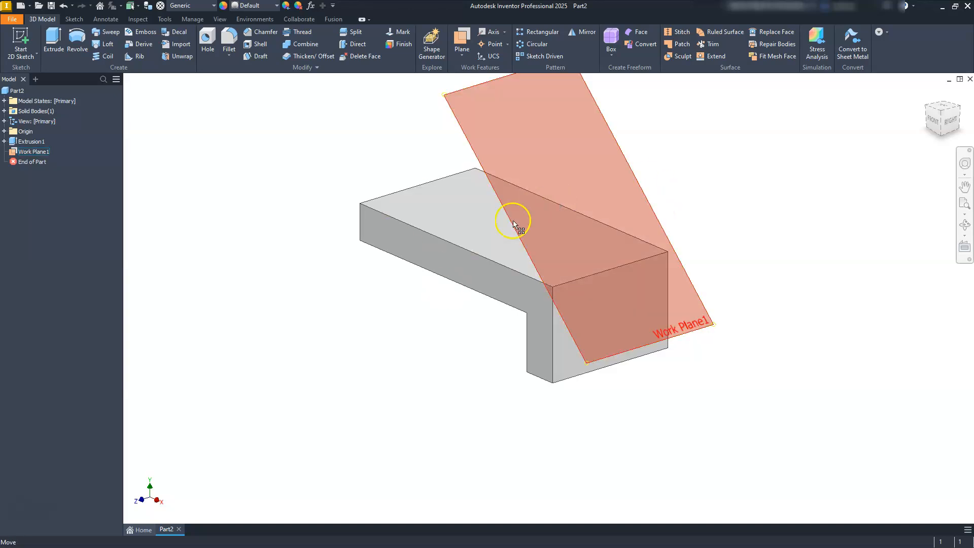
Step: Start a sketch on the angled work plane and project the edge where it meets the block's top face
{"action": "left_click", "coordinate": [632, 164]}
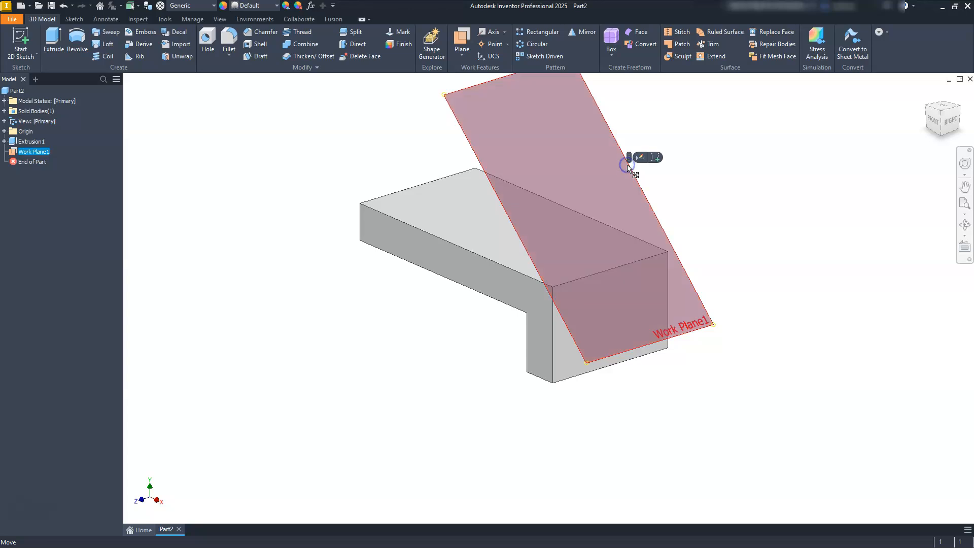
{"action": "left_click", "coordinate": [656, 158]}
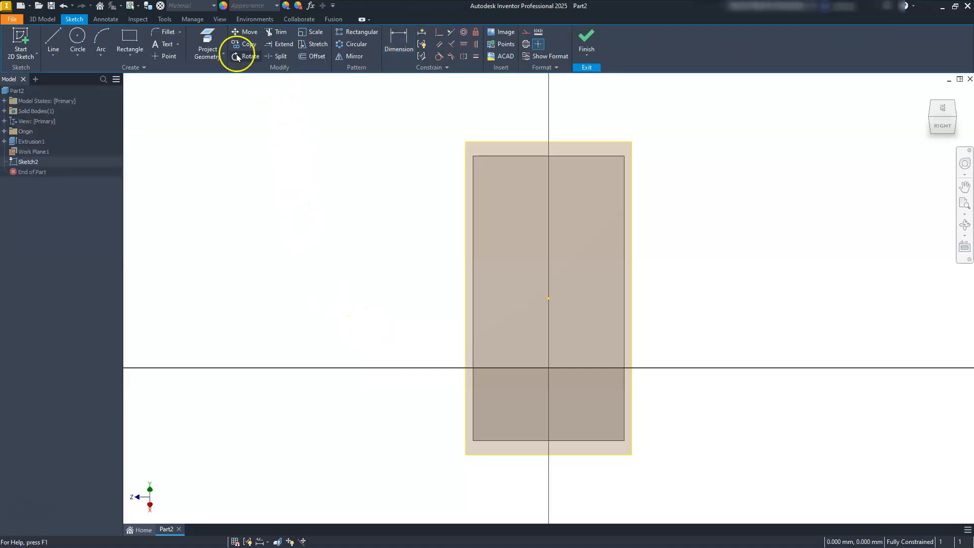
{"action": "left_click", "coordinate": [207, 31]}
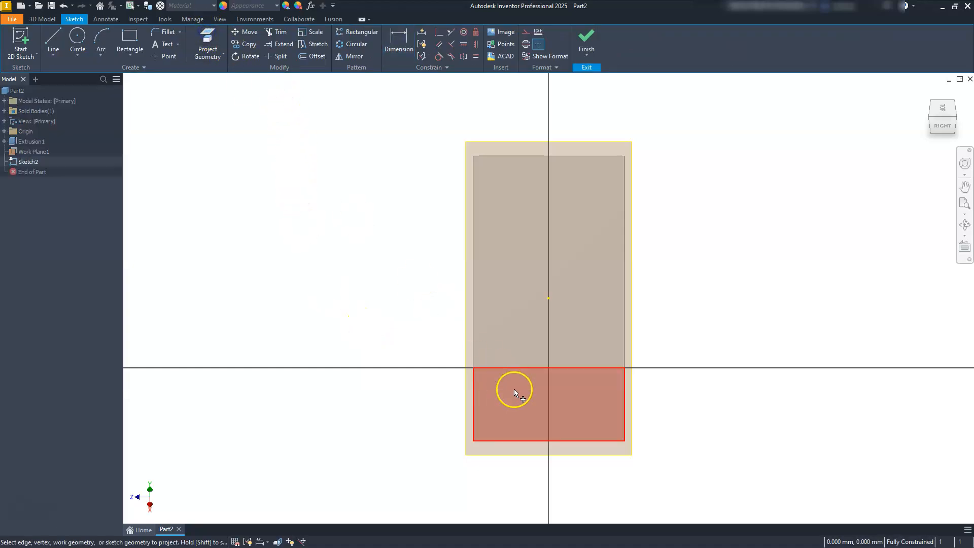
{"action": "left_click", "coordinate": [516, 366]}
{"action": "key", "text": "Escape"}
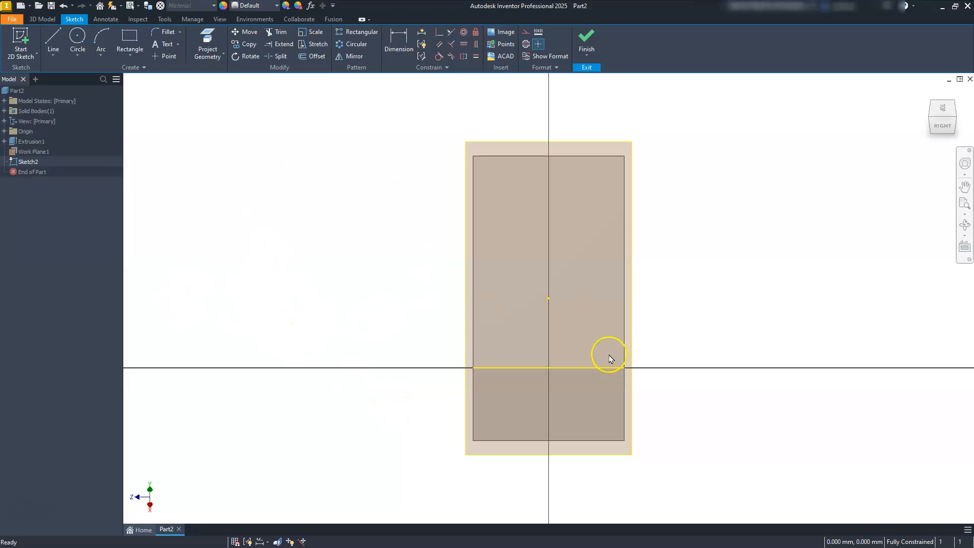
Step: Sketch a U-shaped outline of three connected lines, open at its upper end, beside the block
{"action": "left_click", "coordinate": [52, 41]}
{"action": "left_click", "coordinate": [255, 247]}
{"action": "left_click", "coordinate": [255, 324]}
{"action": "left_click", "coordinate": [309, 324]}
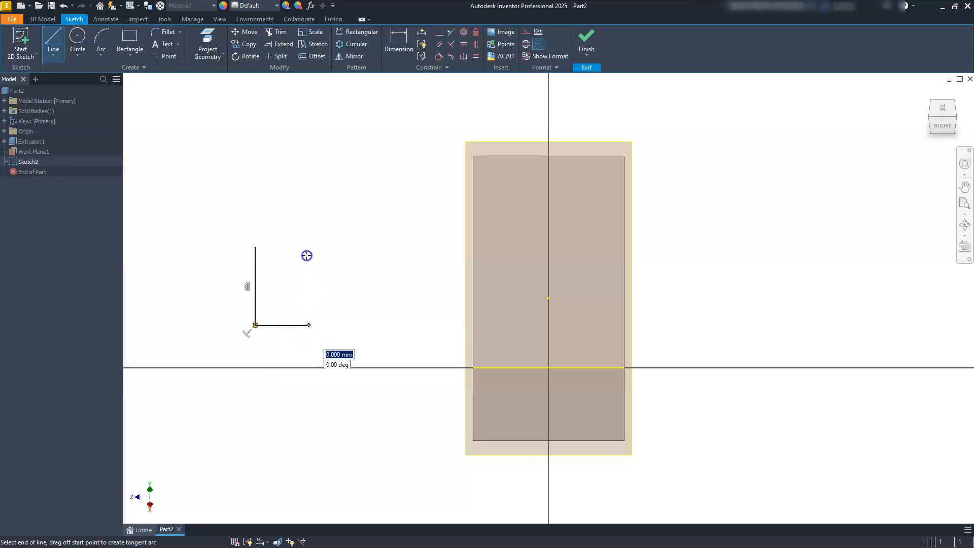
{"action": "left_click", "coordinate": [308, 248]}
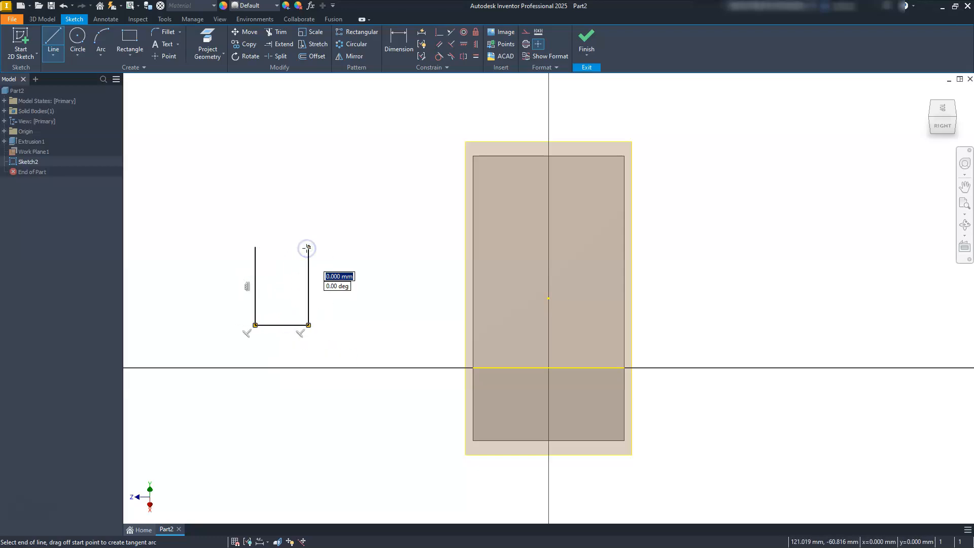
{"action": "key", "text": "Escape"}
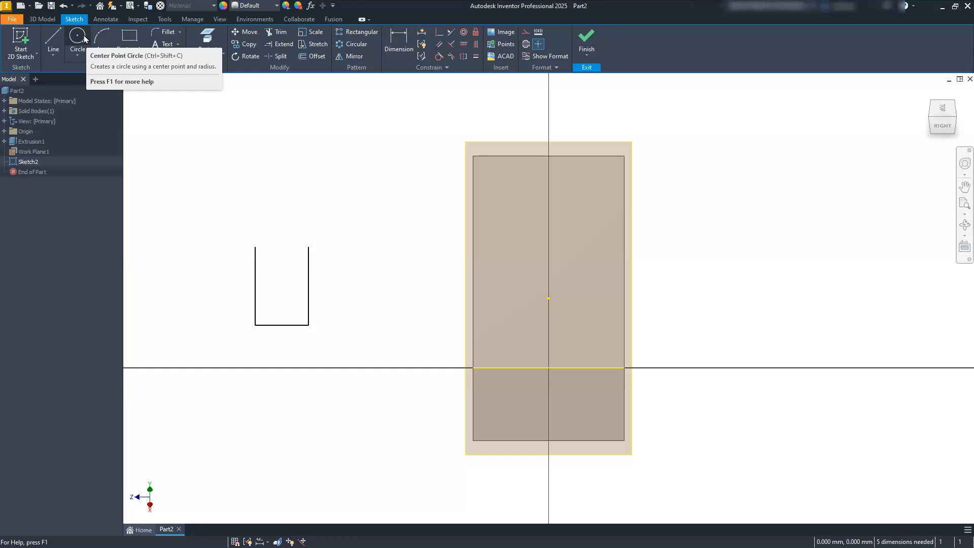
Step: Dimension the U-shaped outline's bottom line to 44 mm
{"action": "left_click", "coordinate": [404, 37]}
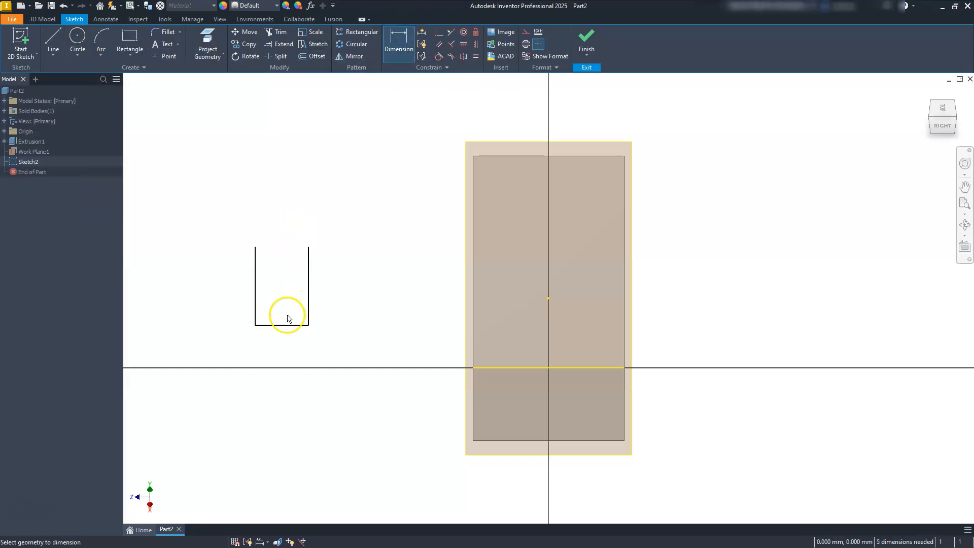
{"action": "left_click", "coordinate": [269, 325]}
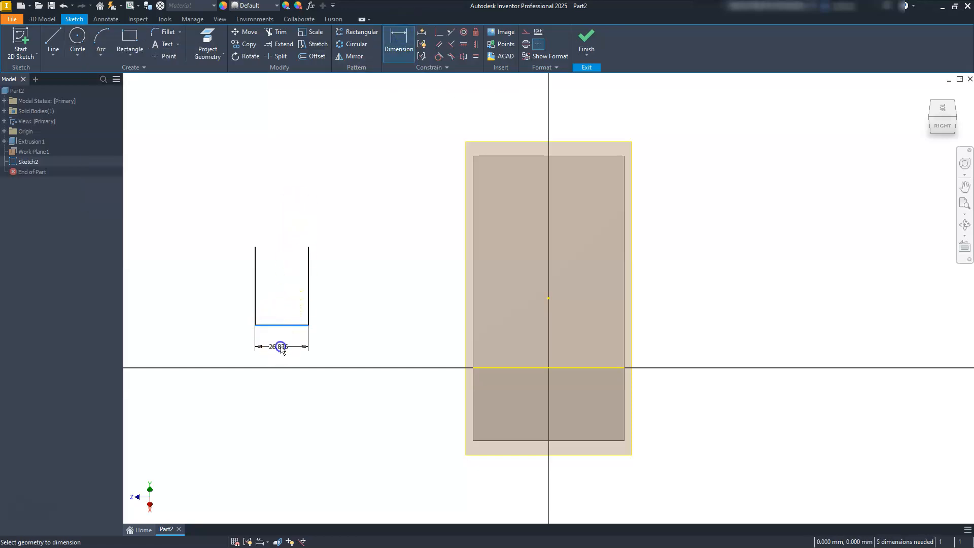
{"action": "left_click", "coordinate": [283, 350]}
{"action": "type", "text": "44"}
{"action": "key", "text": "Return"}
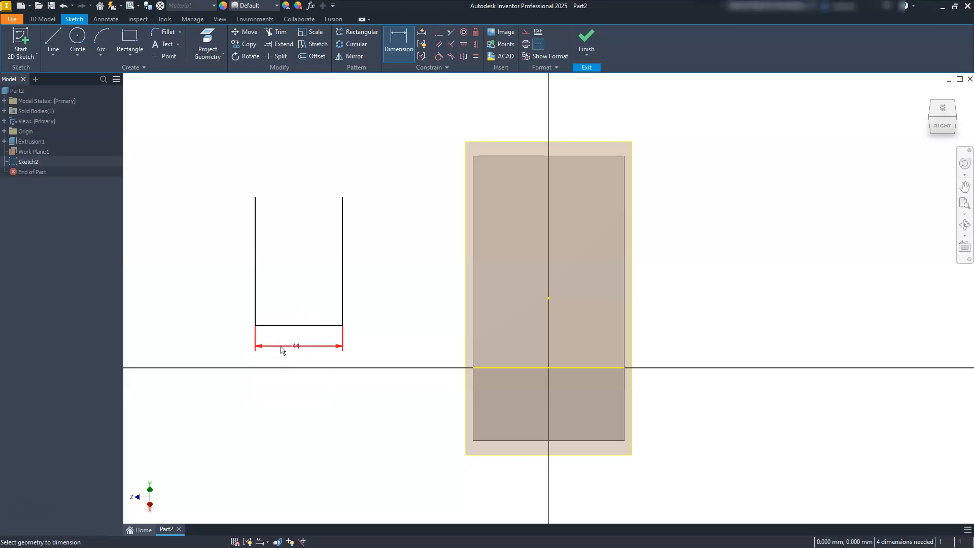
Step: Close the outline's open upper end with a three-point arc of 22 mm radius, tangent to both side lines
{"action": "scroll", "coordinate": [251, 243], "scroll_direction": "up", "scroll_amount": 1}
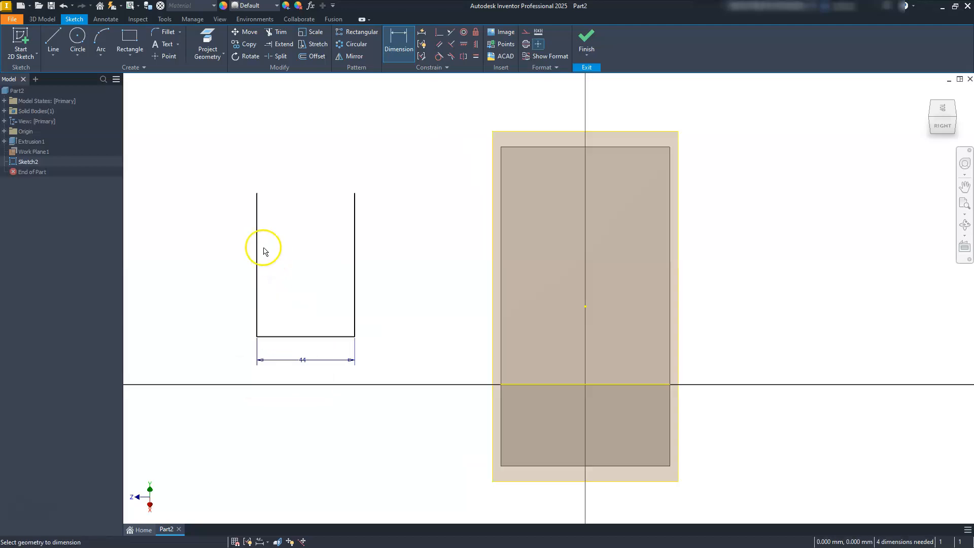
{"action": "left_click", "coordinate": [81, 57]}
{"action": "left_click", "coordinate": [98, 57]}
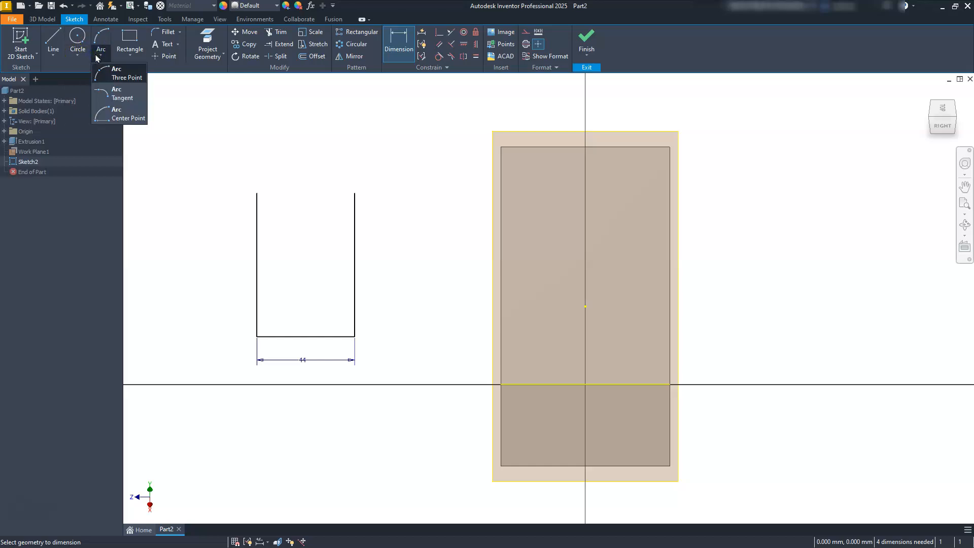
{"action": "left_click", "coordinate": [105, 74]}
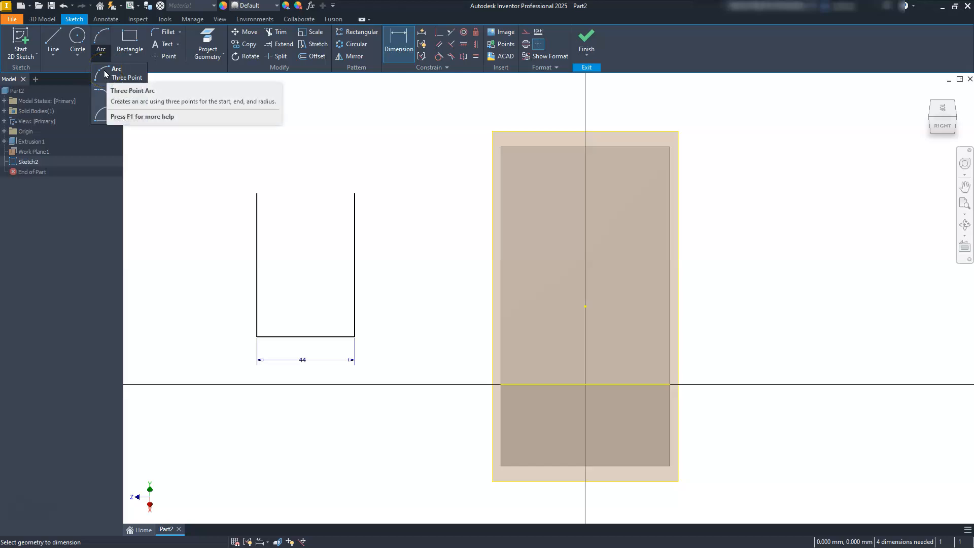
{"action": "left_click", "coordinate": [105, 74]}
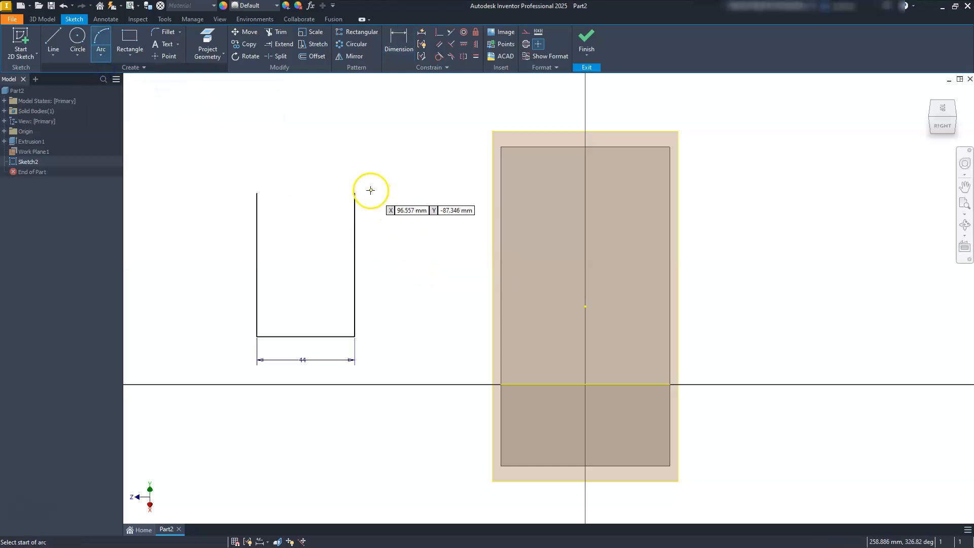
{"action": "left_click", "coordinate": [354, 192]}
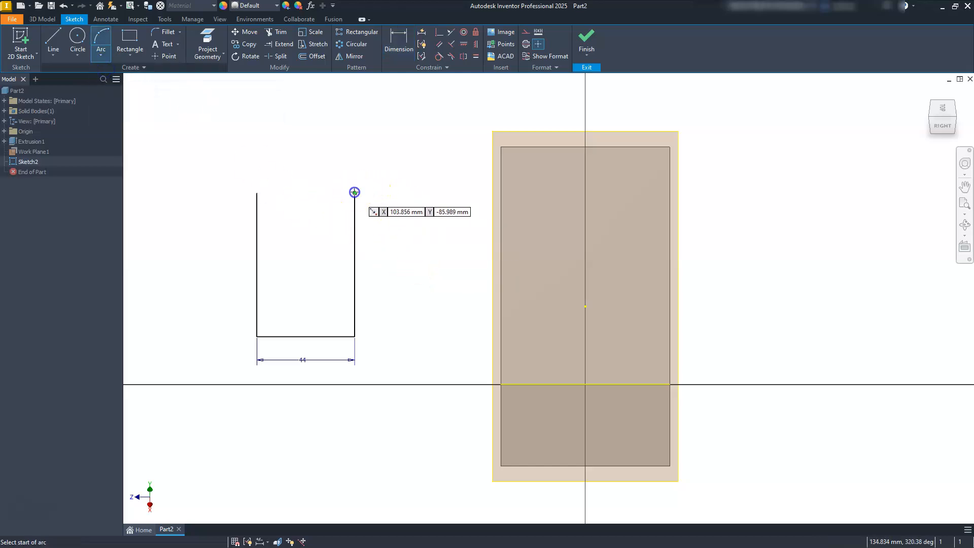
{"action": "left_click", "coordinate": [257, 193]}
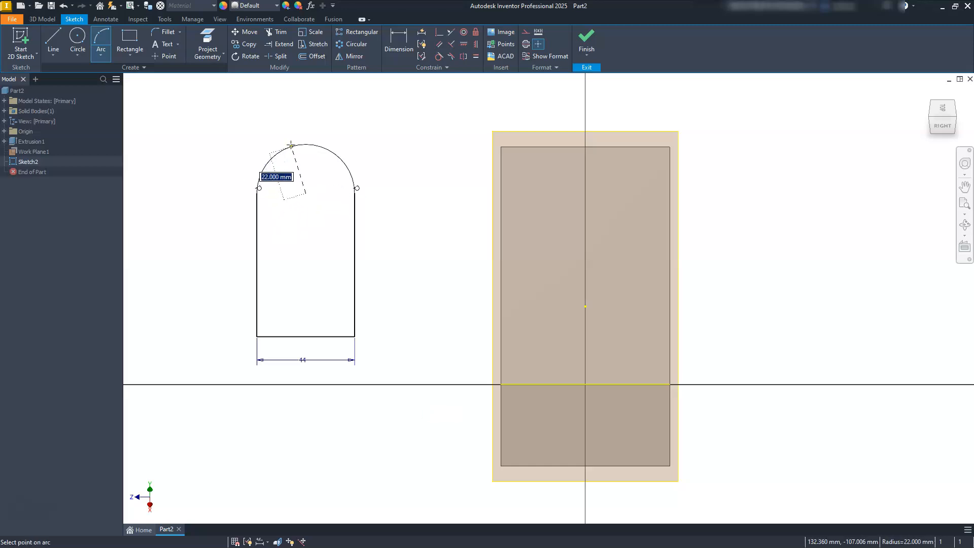
{"action": "left_click", "coordinate": [290, 145]}
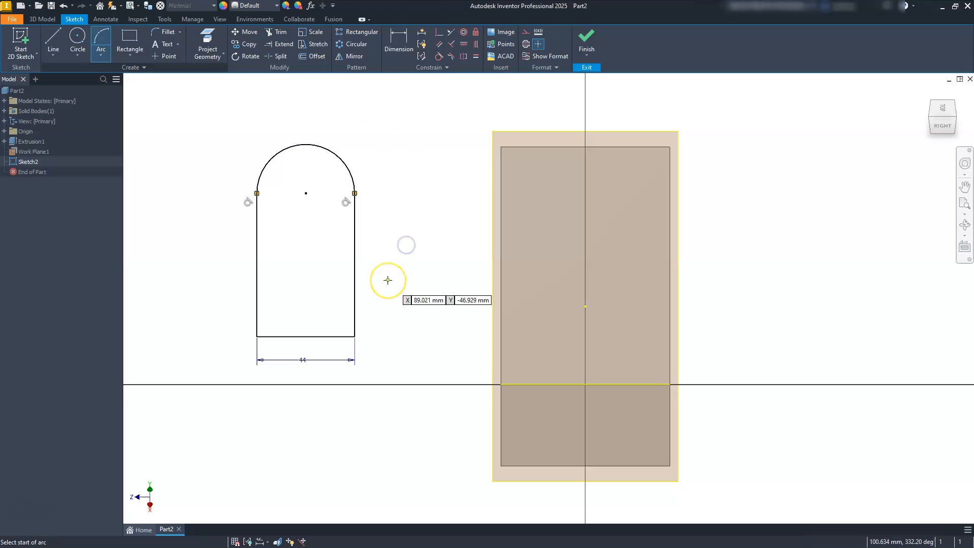
{"action": "key", "text": "Escape"}
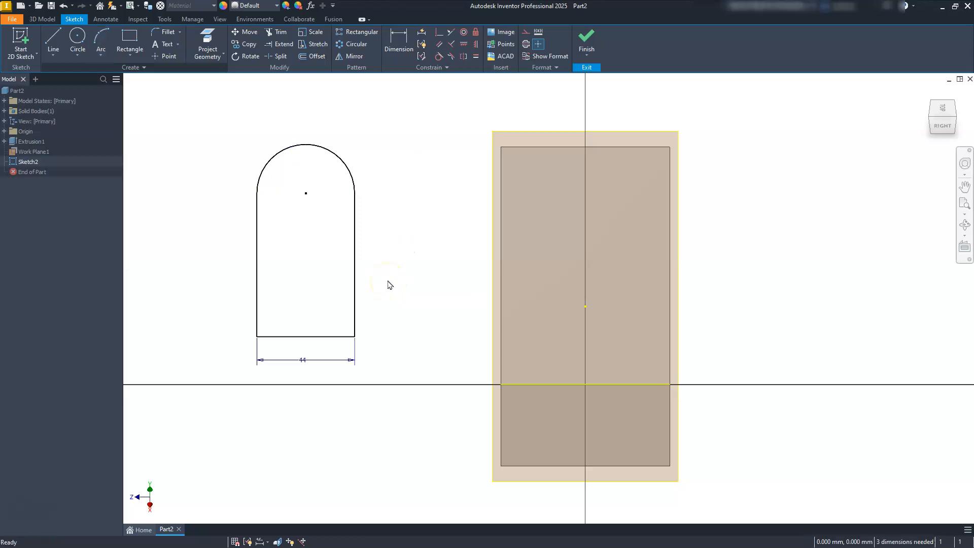
Step: Dimension the distance from the arc's centre to the outline's bottom line as 30 mm
{"action": "left_click", "coordinate": [398, 41]}
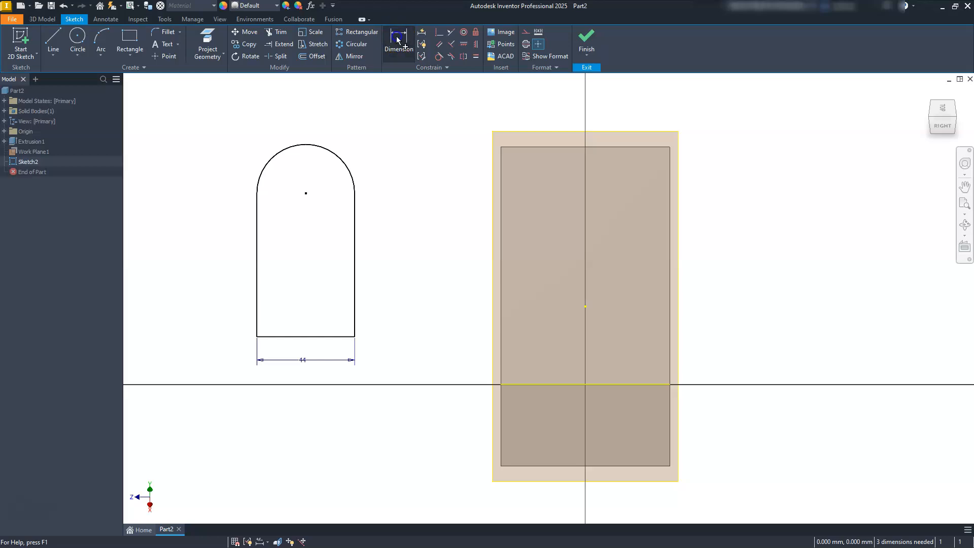
{"action": "left_click", "coordinate": [306, 193]}
{"action": "left_click", "coordinate": [332, 337]}
{"action": "left_click", "coordinate": [416, 271]}
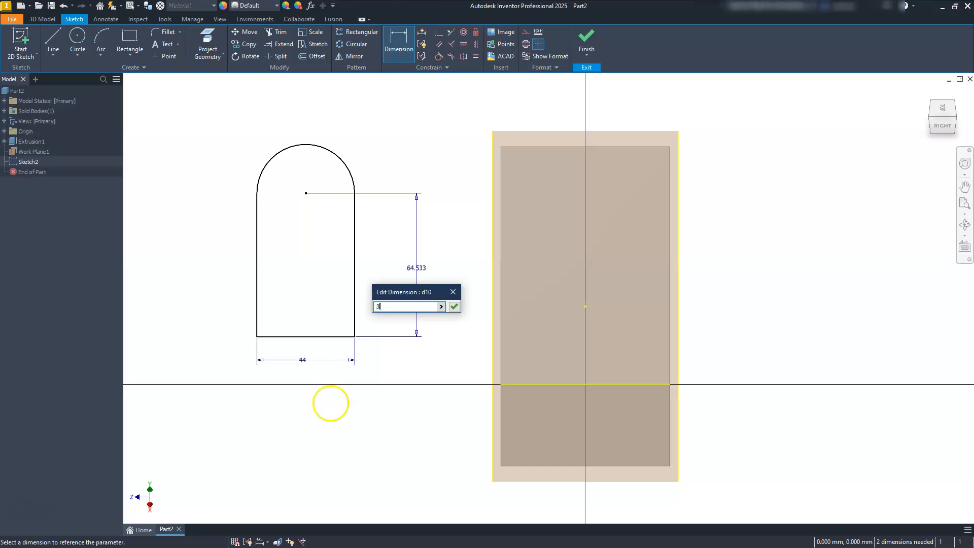
{"action": "key", "text": "Return"}
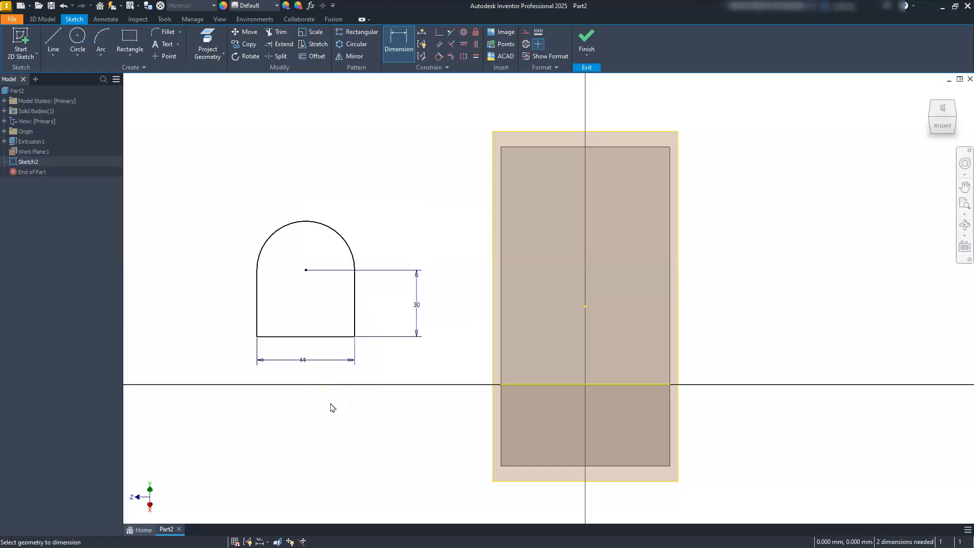
{"action": "key", "text": "Escape"}
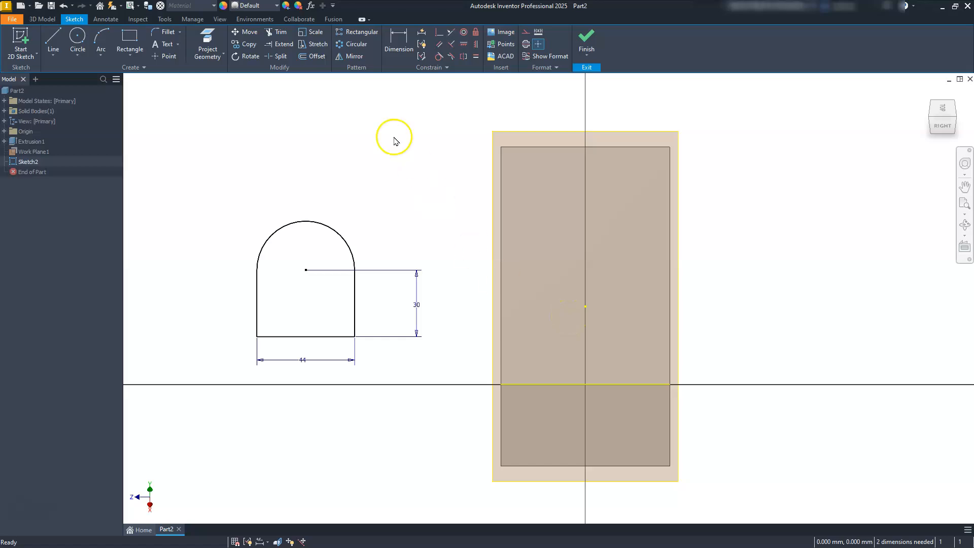
Step: Make the midpoint of the outline's bottom line coincident with the midpoint of the projected block edge
{"action": "left_click", "coordinate": [438, 33]}
{"action": "left_click", "coordinate": [305, 338]}
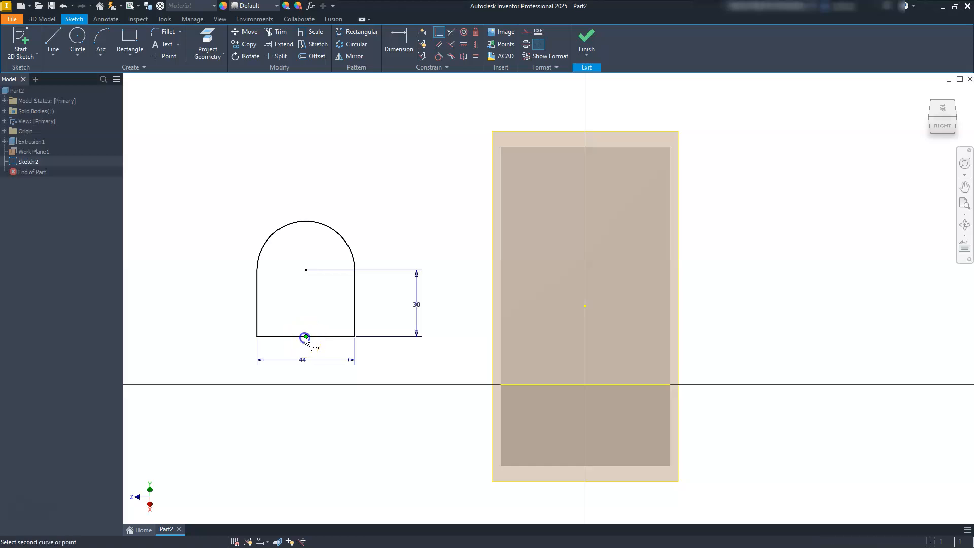
{"action": "left_click", "coordinate": [587, 385]}
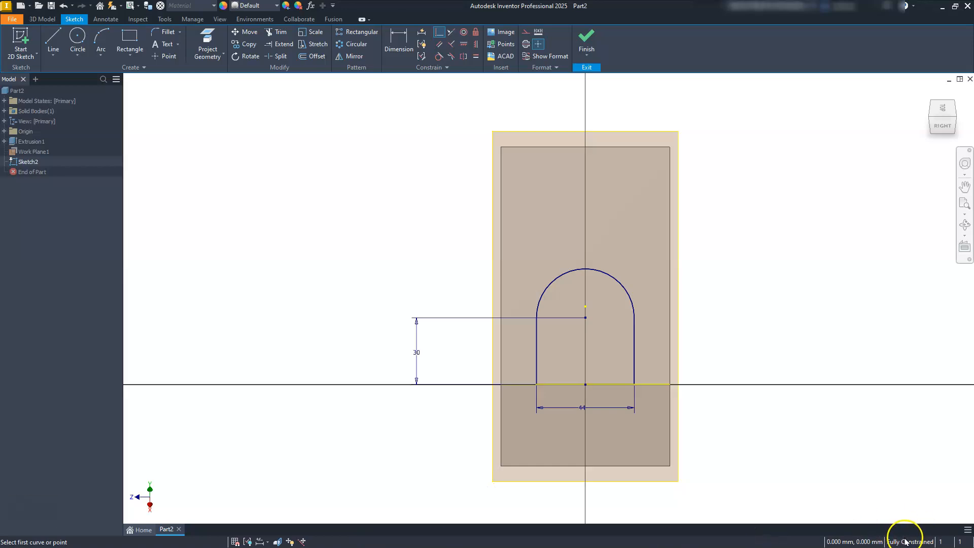
{"action": "key", "text": "Escape"}
Step: Convert the projected block edge to construction geometry and finish the sketch
{"action": "left_click", "coordinate": [656, 383]}
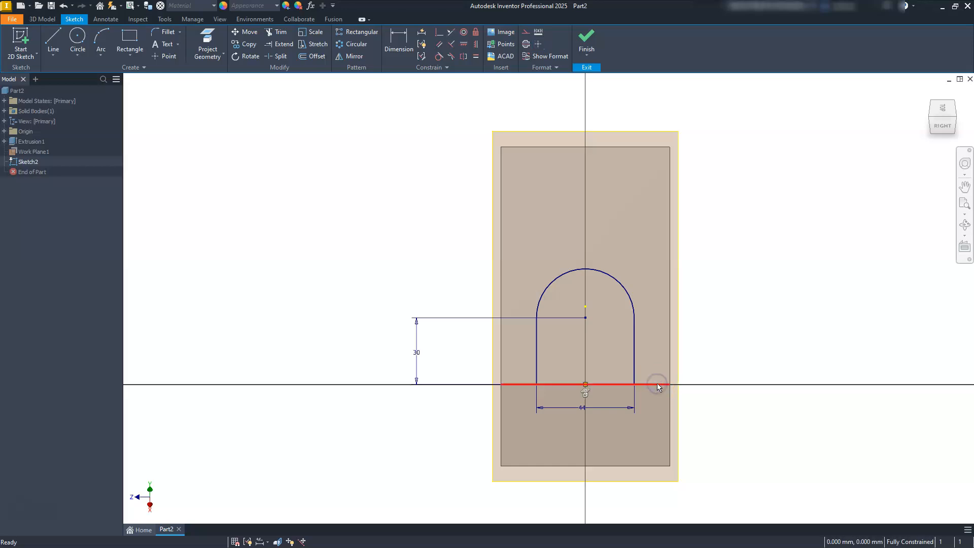
{"action": "left_click", "coordinate": [526, 32]}
{"action": "left_click", "coordinate": [282, 270]}
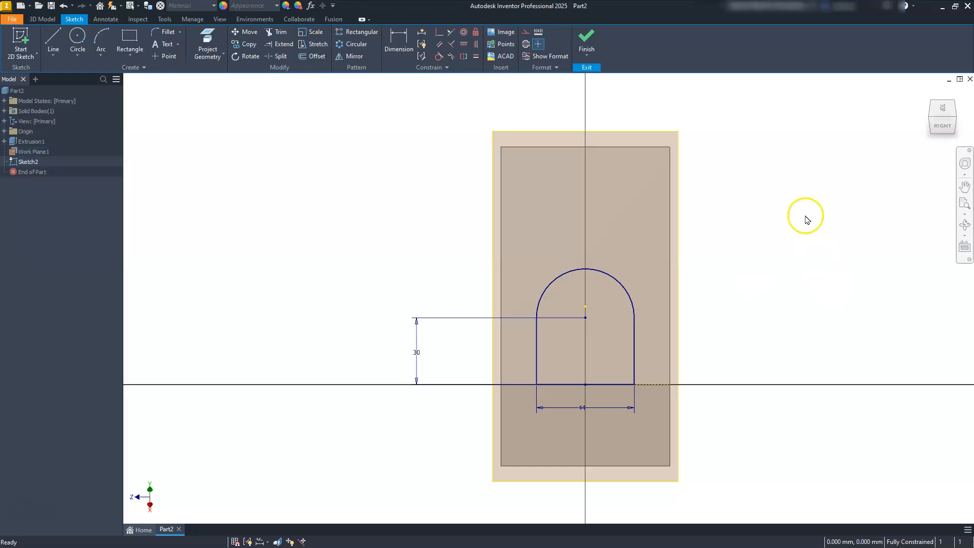
{"action": "left_click", "coordinate": [584, 37]}
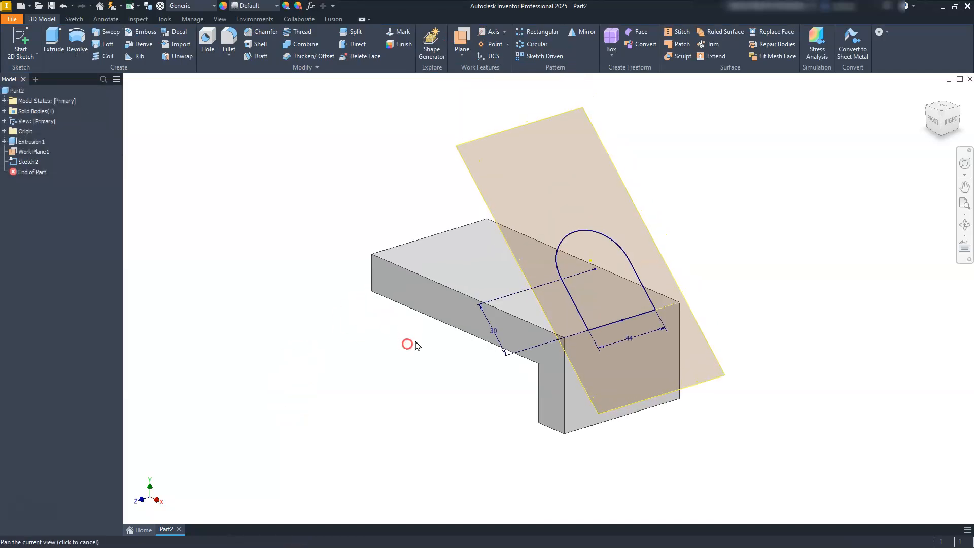
Step: Extrude the round-topped profile in the flipped direction with the To Next extent, joining it to the L-shaped block
{"action": "scroll", "coordinate": [548, 348], "scroll_direction": "up", "scroll_amount": 3}
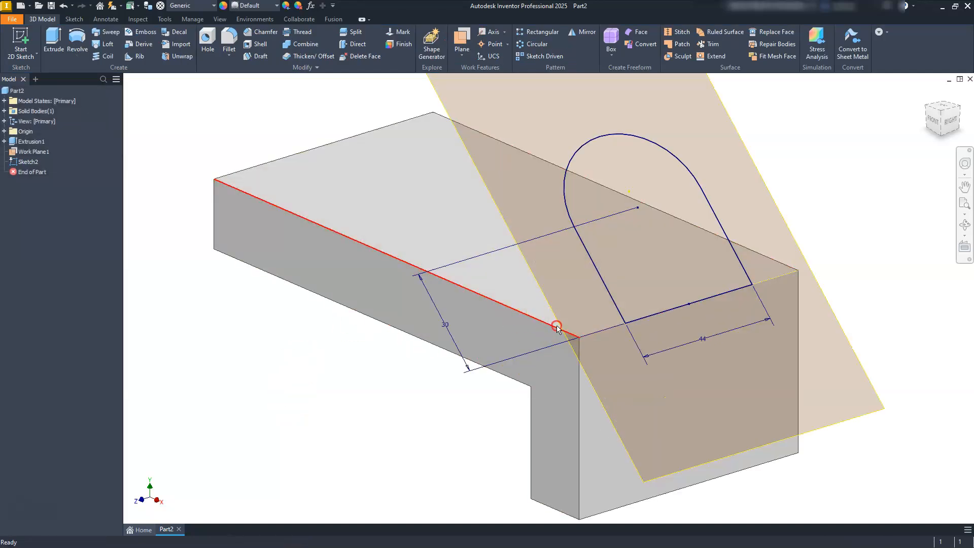
{"action": "middle_click_drag", "start_coordinate": [556, 326], "coordinate": [561, 337]}
{"action": "scroll", "coordinate": [549, 231], "scroll_direction": "down", "scroll_amount": 2}
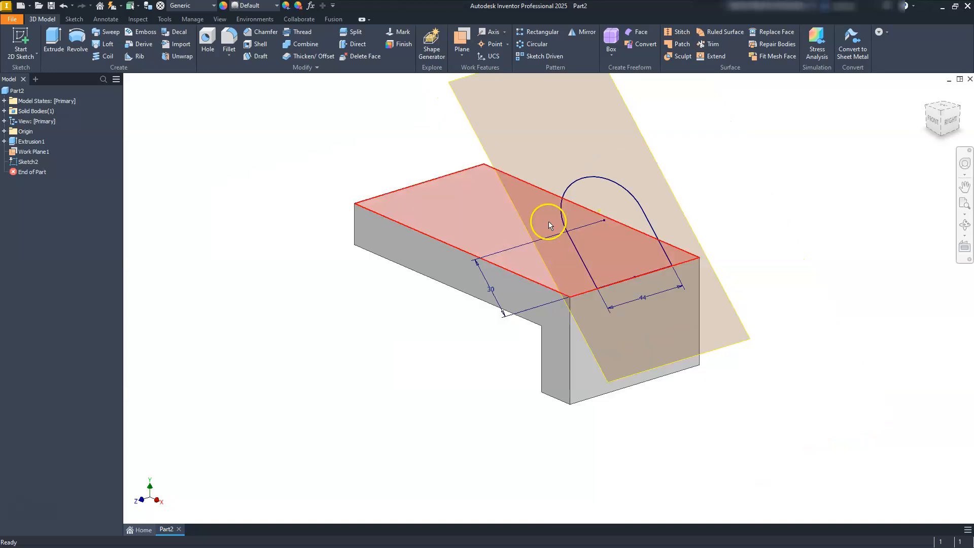
{"action": "left_click", "coordinate": [53, 39]}
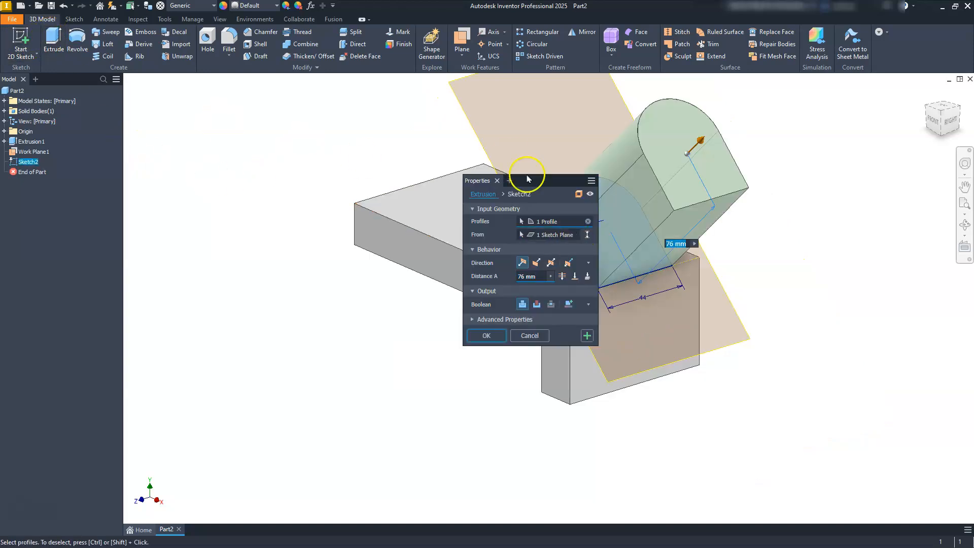
{"action": "left_click_drag", "start_coordinate": [513, 180], "coordinate": [382, 165]}
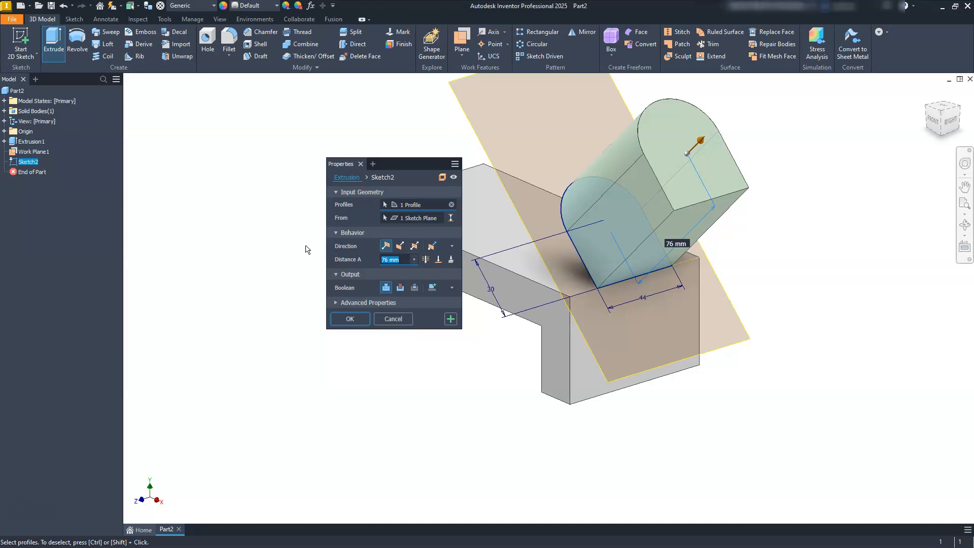
{"action": "left_click", "coordinate": [400, 246]}
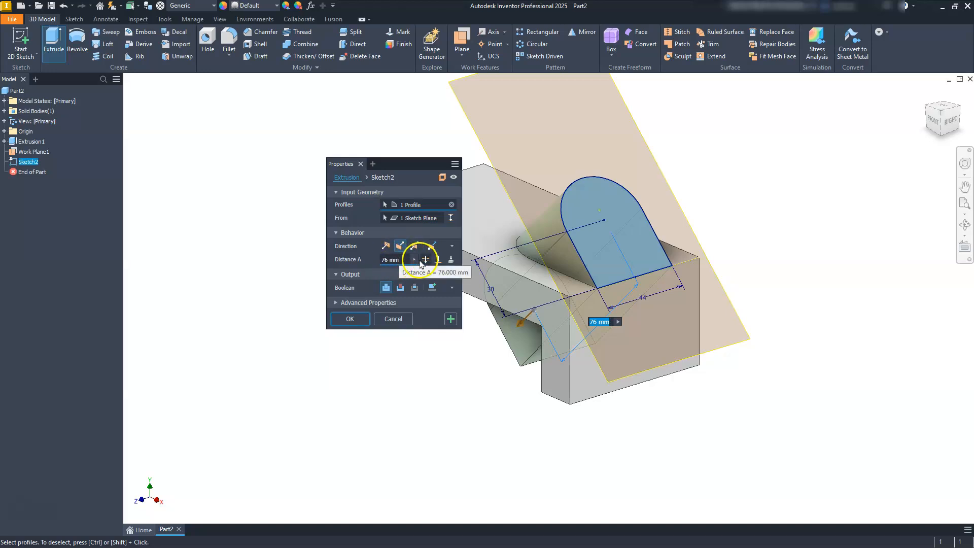
{"action": "left_click", "coordinate": [451, 260]}
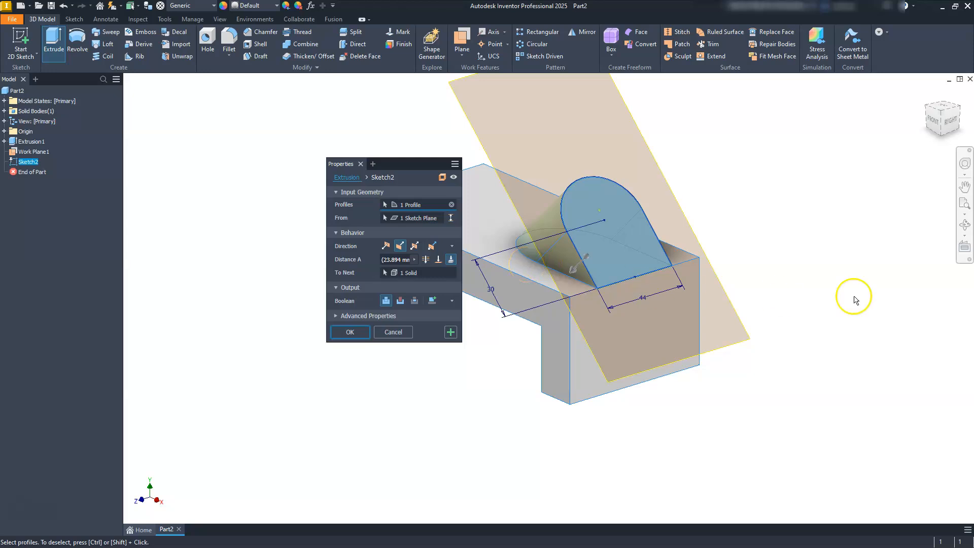
{"action": "scroll", "coordinate": [893, 296], "scroll_direction": "down", "scroll_amount": 3}
{"action": "scroll", "coordinate": [842, 279], "scroll_direction": "up", "scroll_amount": 5}
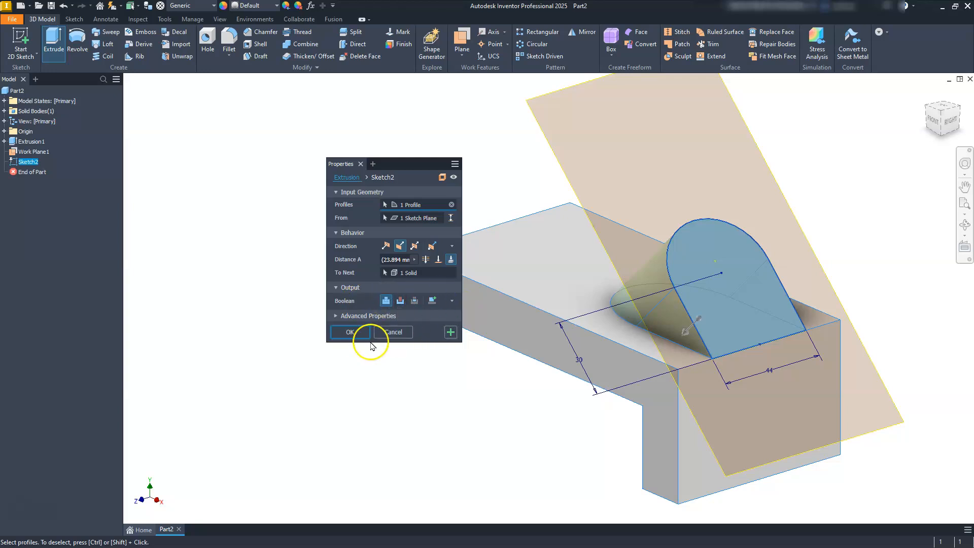
{"action": "left_click", "coordinate": [350, 333]}
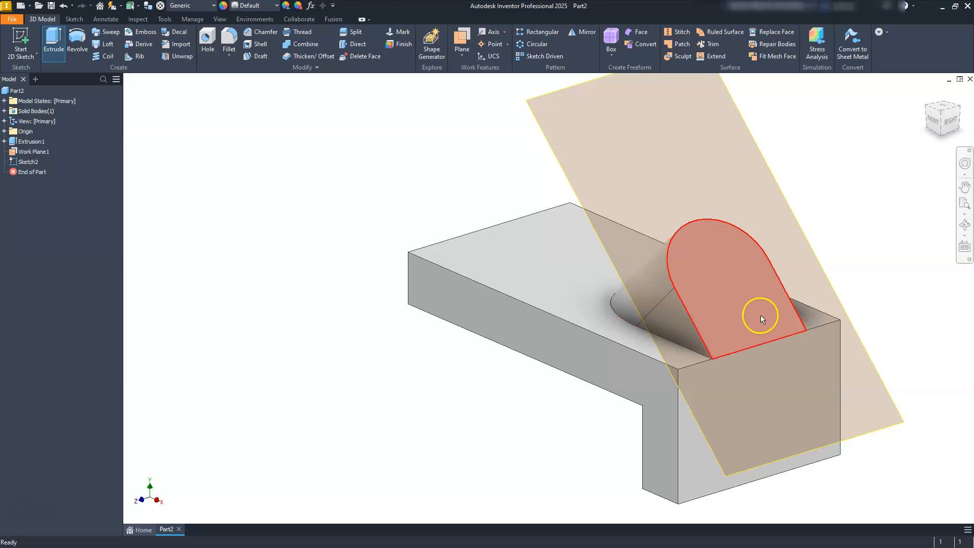
Step: Hide the angled work plane
{"action": "scroll", "coordinate": [859, 313], "scroll_direction": "down", "scroll_amount": 2}
{"action": "middle_click_drag", "start_coordinate": [859, 311], "coordinate": [737, 313]}
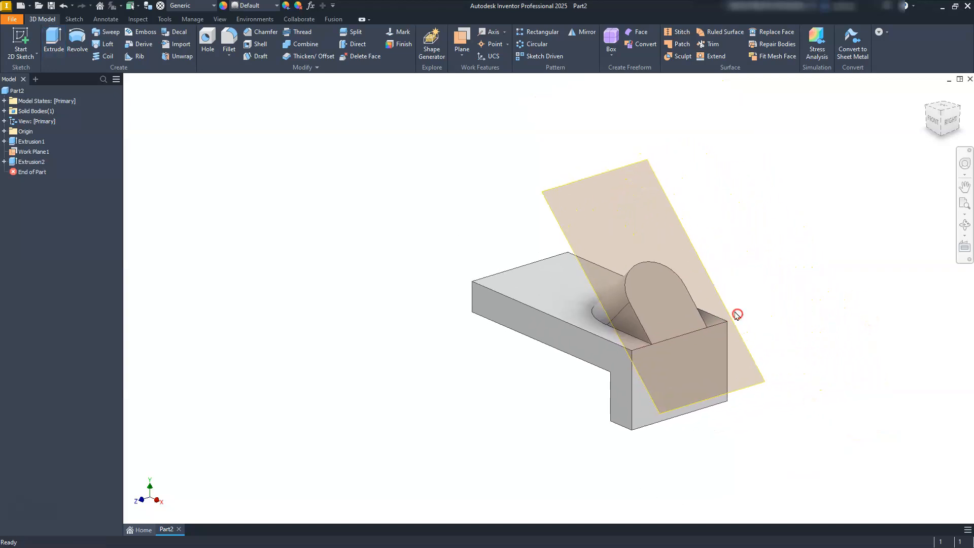
{"action": "right_click", "coordinate": [12, 153]}
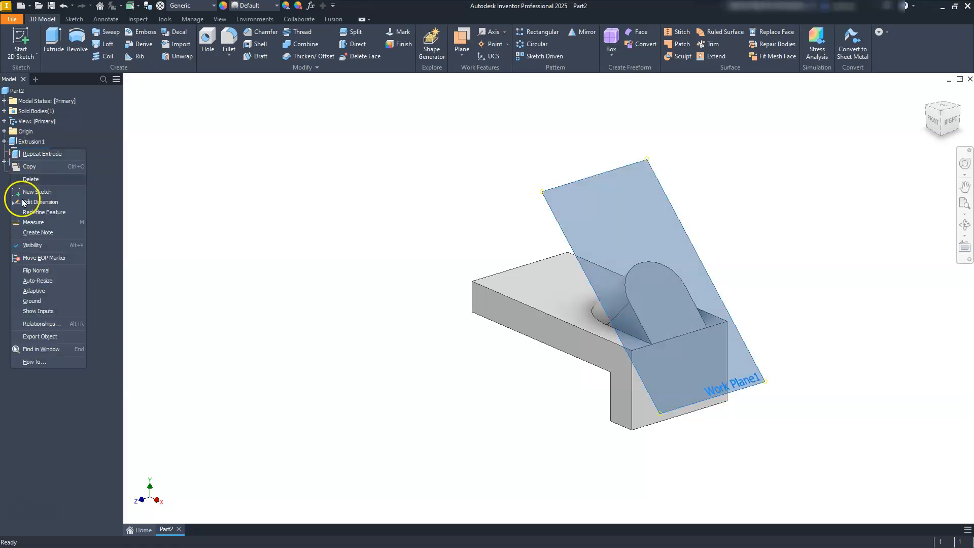
{"action": "left_click", "coordinate": [33, 246]}
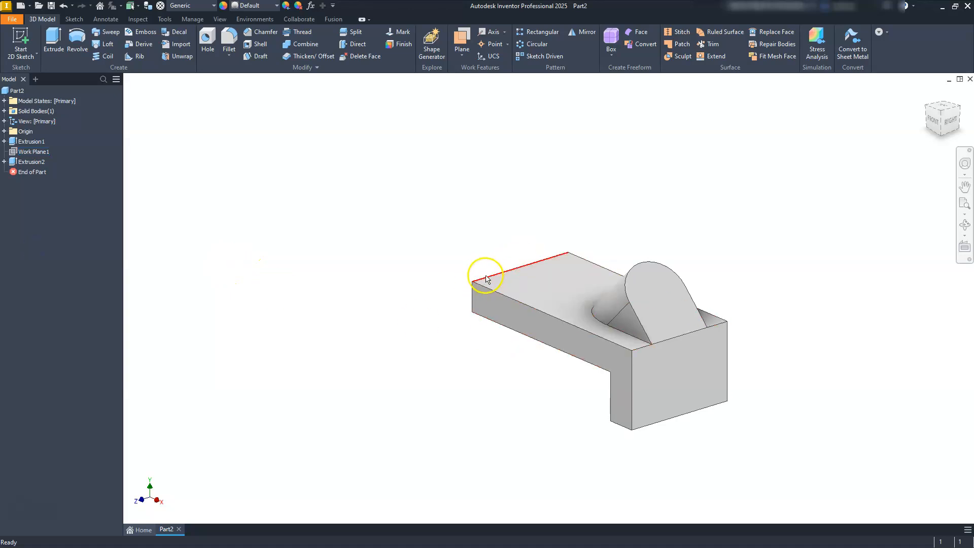
Step: Create a work plane through the top edge of the plate's free end face, angled -30 degrees to that face
{"action": "left_click", "coordinate": [926, 106]}
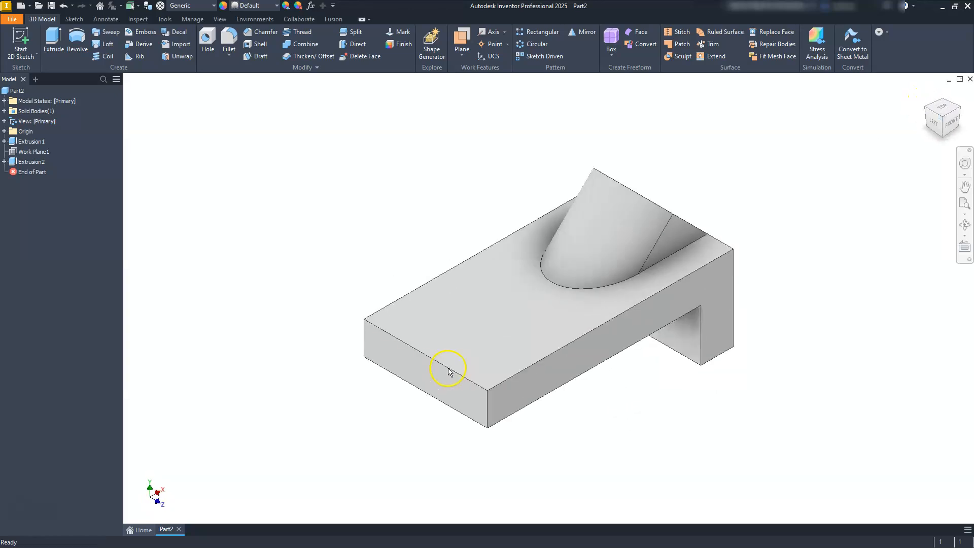
{"action": "left_click", "coordinate": [458, 38]}
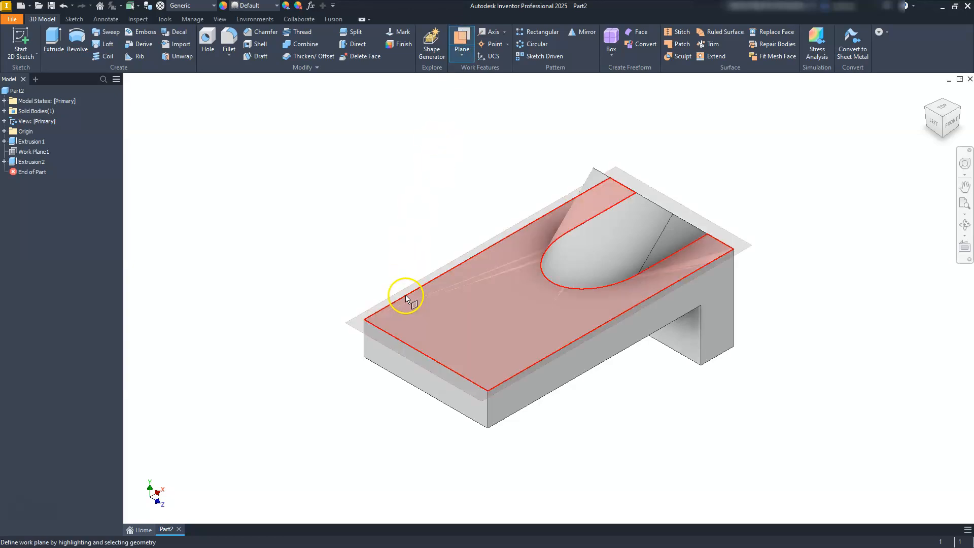
{"action": "left_click", "coordinate": [413, 372]}
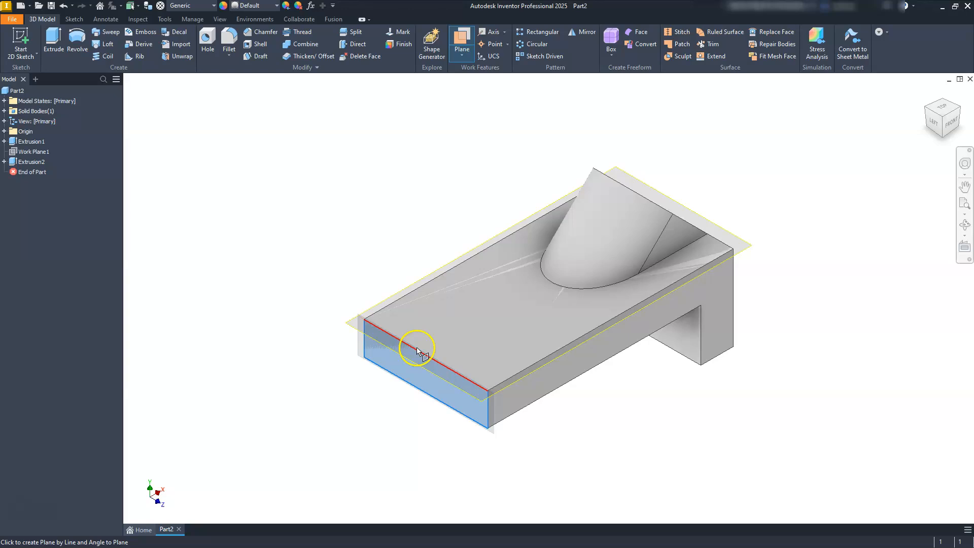
{"action": "left_click", "coordinate": [417, 348]}
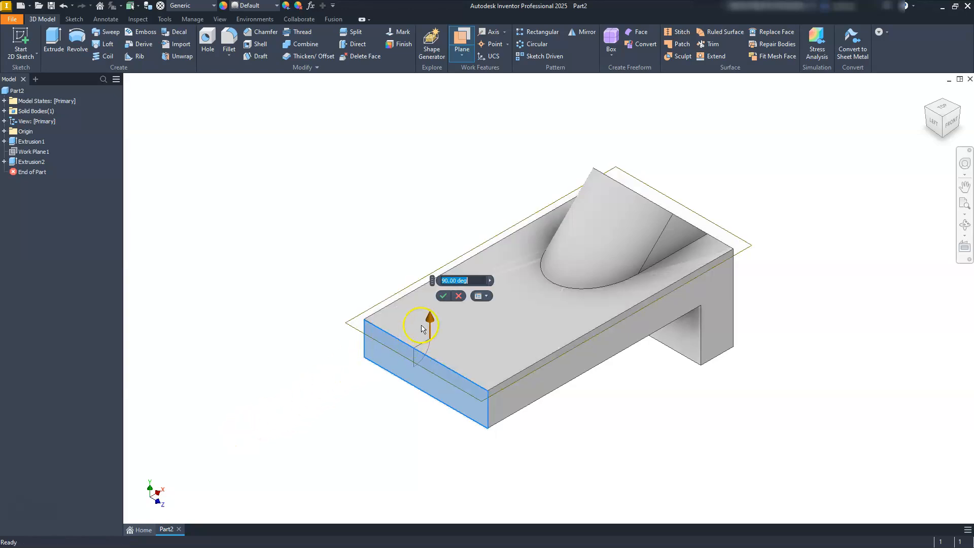
{"action": "left_click_drag", "start_coordinate": [430, 319], "coordinate": [472, 471]}
{"action": "left_click", "coordinate": [462, 378]}
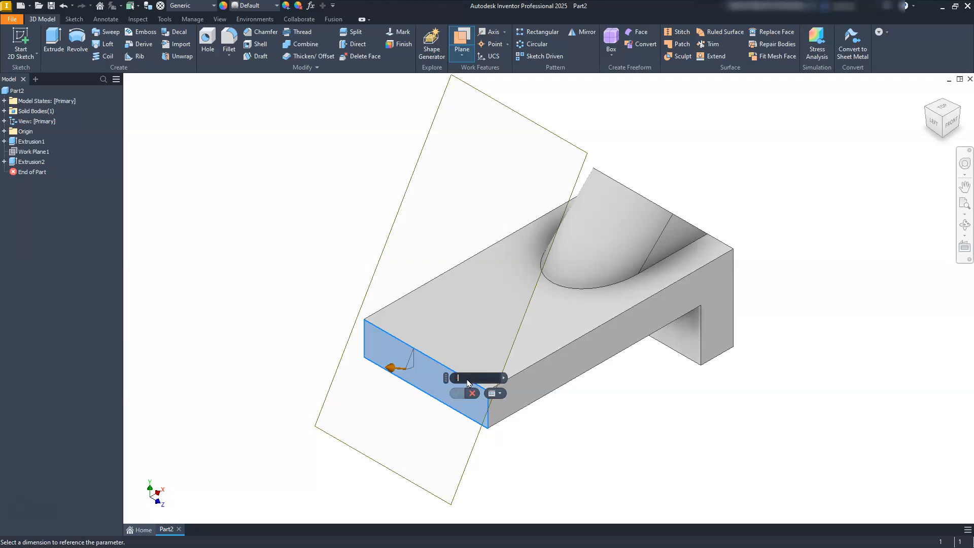
{"action": "left_click", "coordinate": [457, 394]}
{"action": "left_click", "coordinate": [457, 395]}
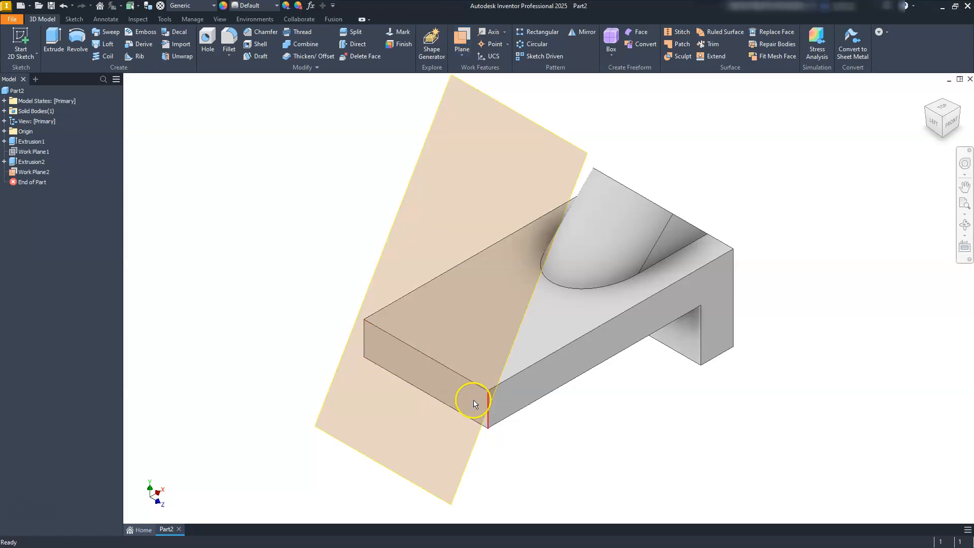
Step: Inspect the new work plane's tilt from the front and check its angle value
{"action": "left_click", "coordinate": [947, 120]}
{"action": "scroll", "coordinate": [426, 322], "scroll_direction": "up", "scroll_amount": 5}
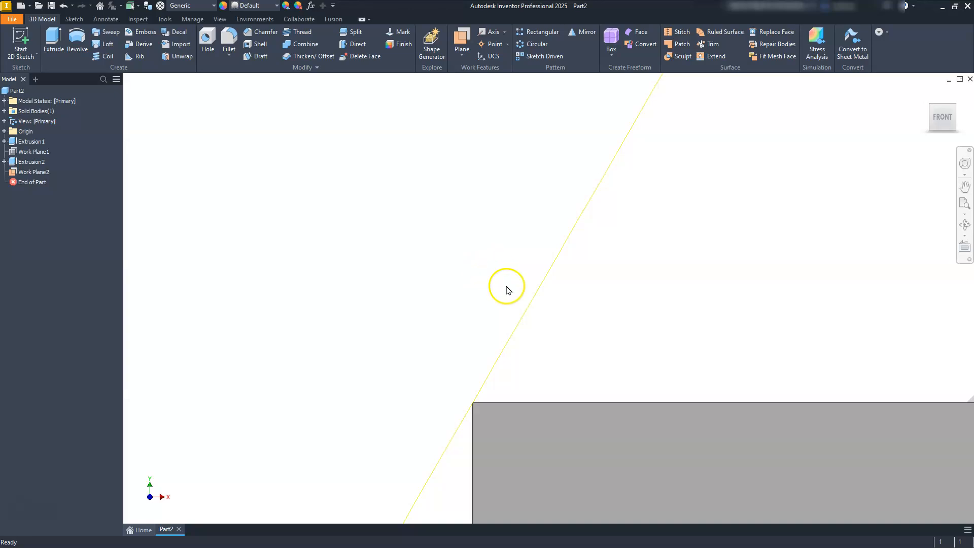
{"action": "left_click", "coordinate": [528, 303]}
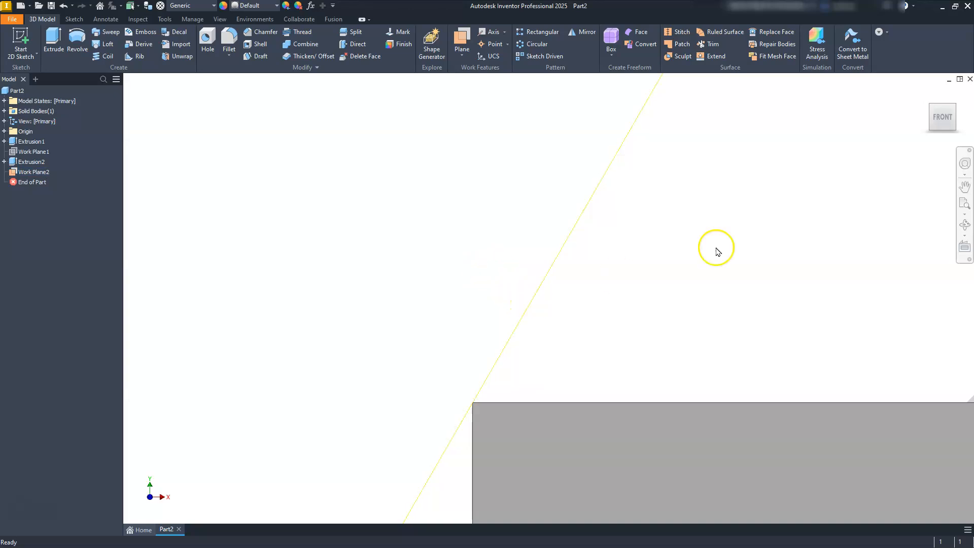
{"action": "left_click", "coordinate": [932, 106]}
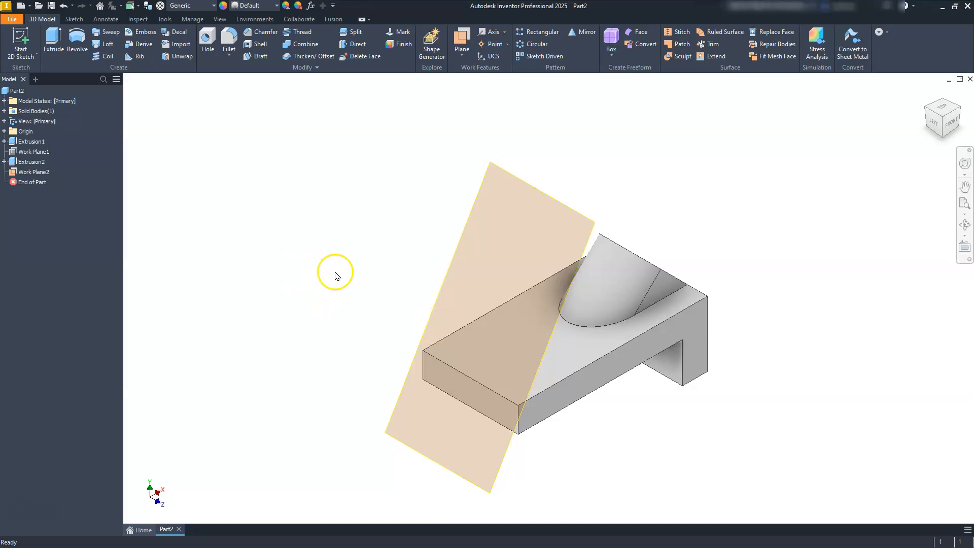
{"action": "left_click", "coordinate": [30, 172]}
{"action": "left_click", "coordinate": [30, 172]}
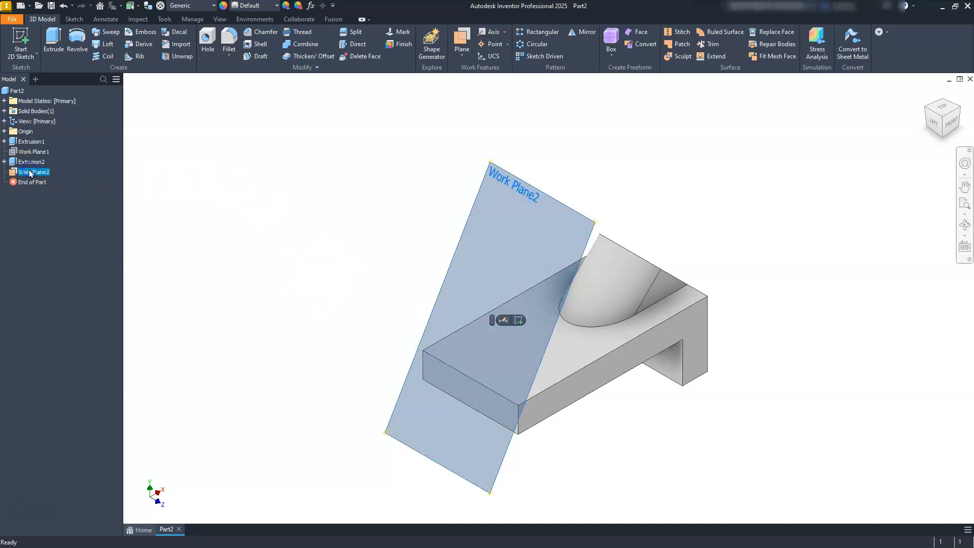
{"action": "right_click", "coordinate": [30, 174]}
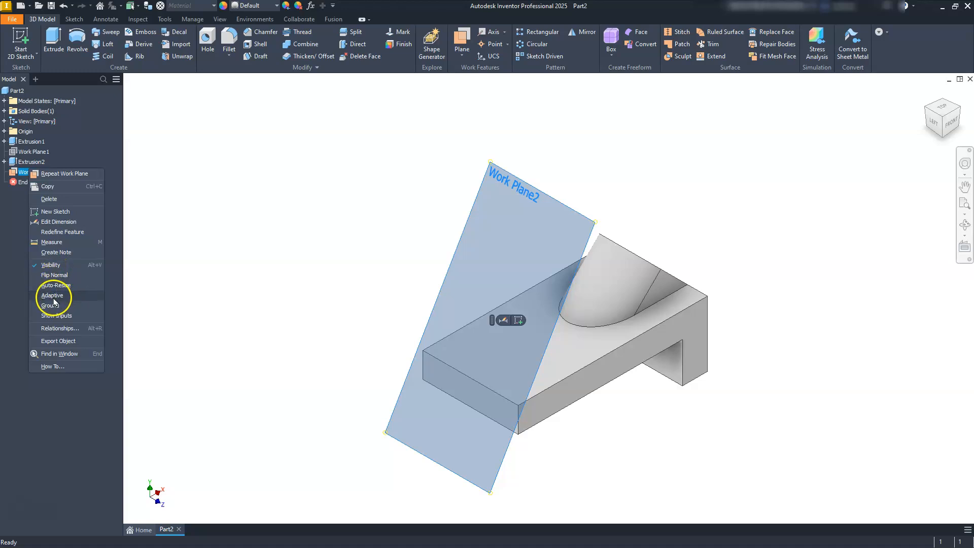
{"action": "left_click", "coordinate": [57, 223]}
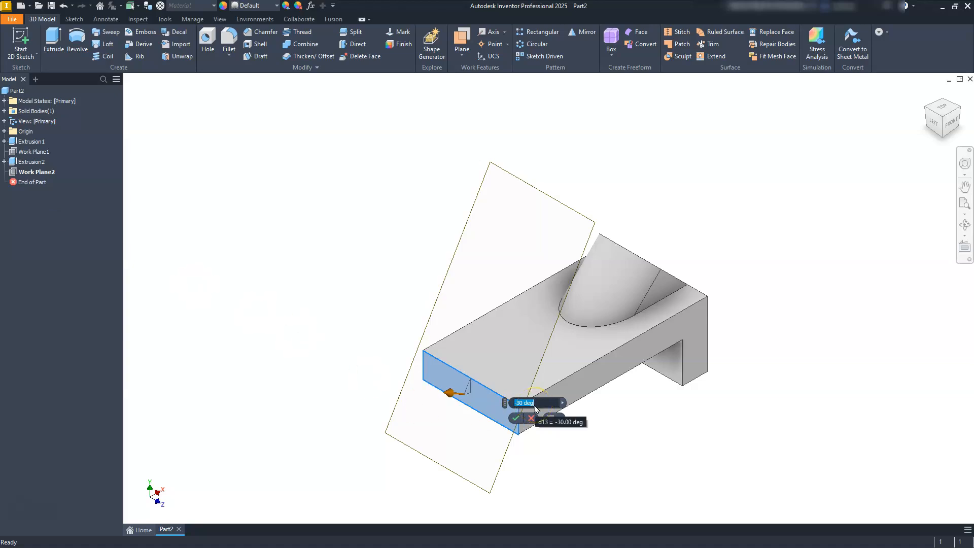
{"action": "left_click", "coordinate": [515, 418]}
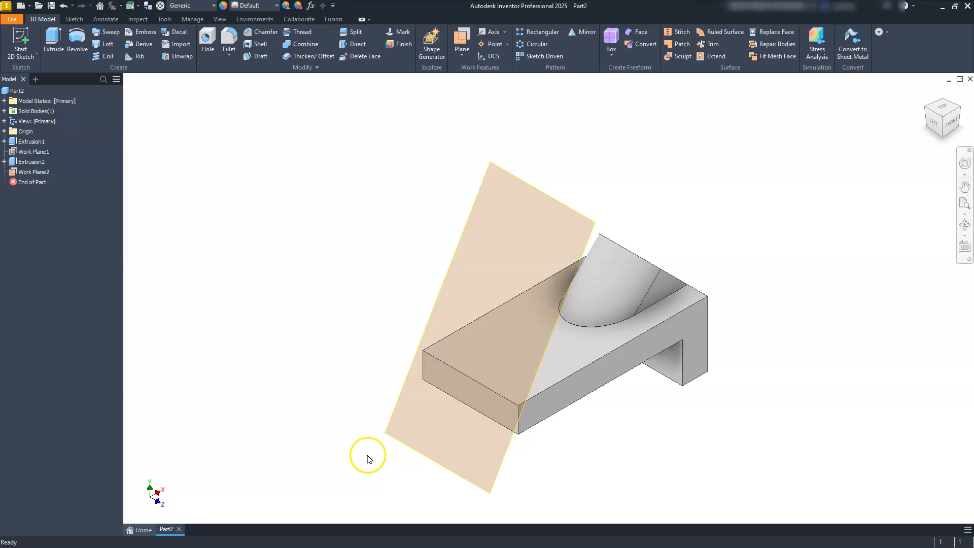
Step: Start a sketch on the new angled work plane and project the top edge of the plate's free end
{"action": "left_click", "coordinate": [444, 282]}
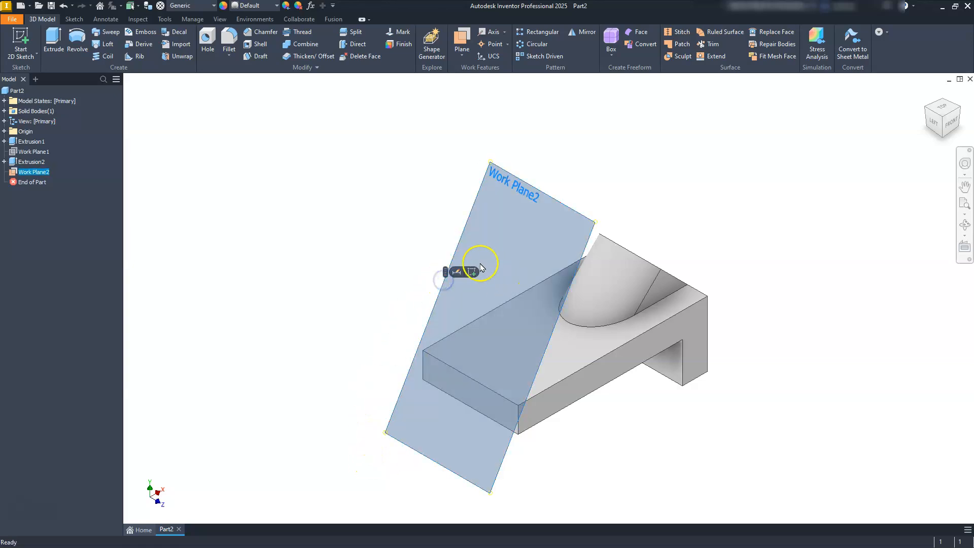
{"action": "left_click", "coordinate": [472, 272]}
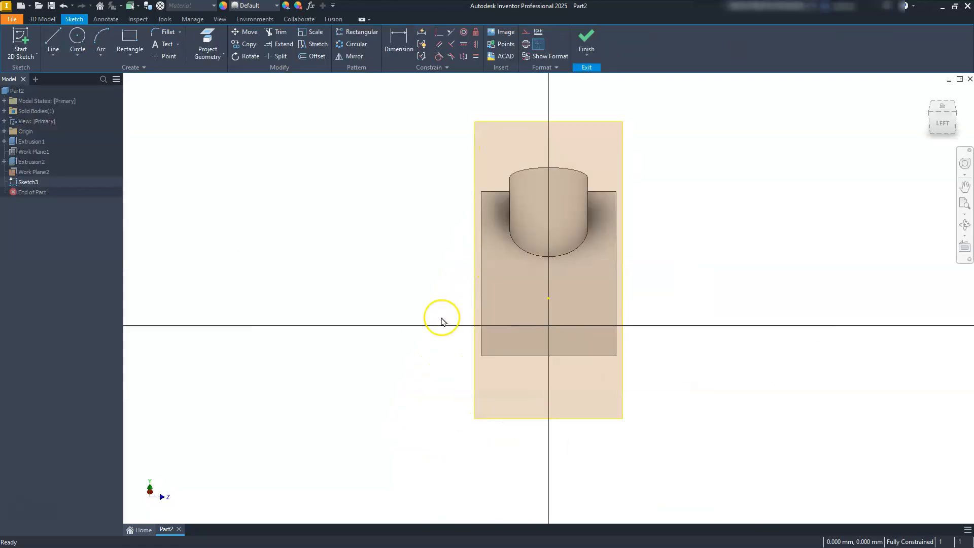
{"action": "left_click", "coordinate": [207, 35]}
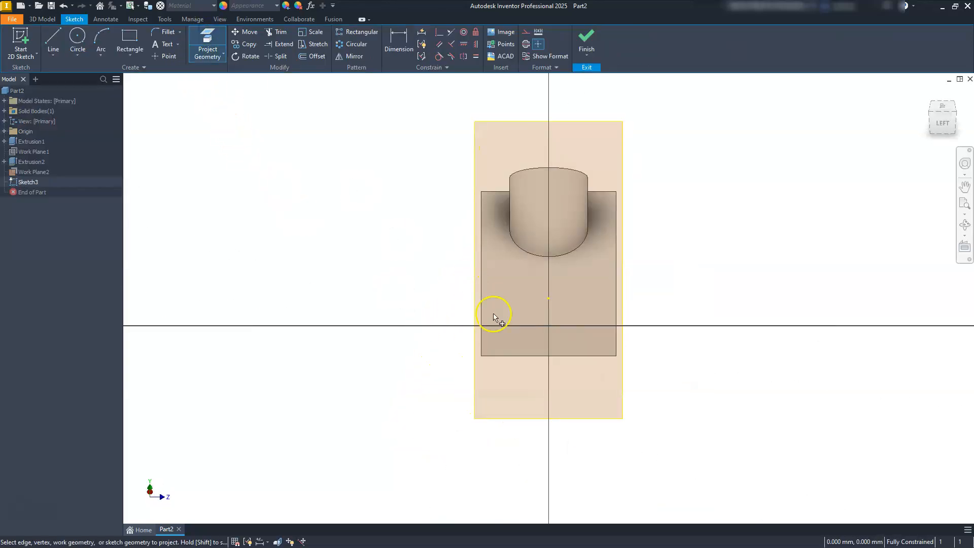
{"action": "left_click", "coordinate": [523, 327]}
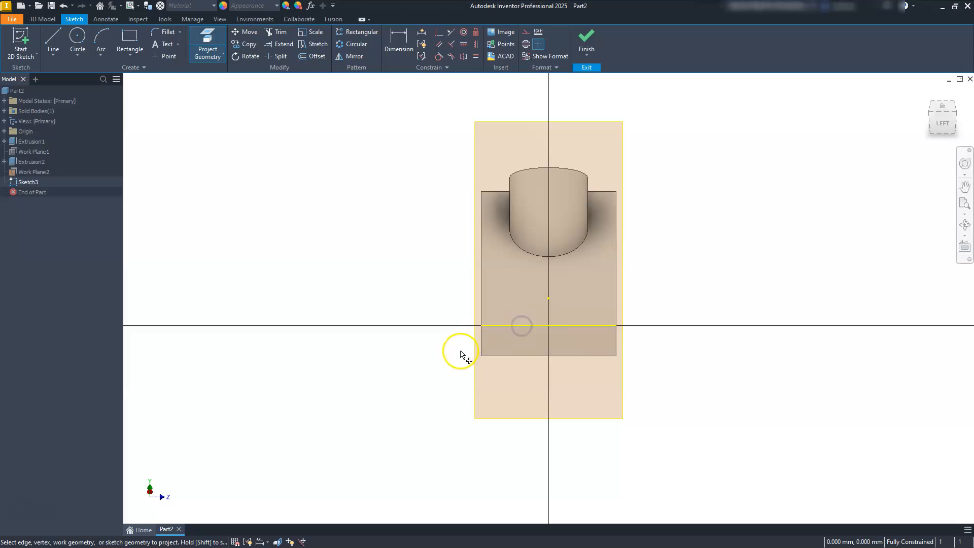
{"action": "key", "text": "Escape"}
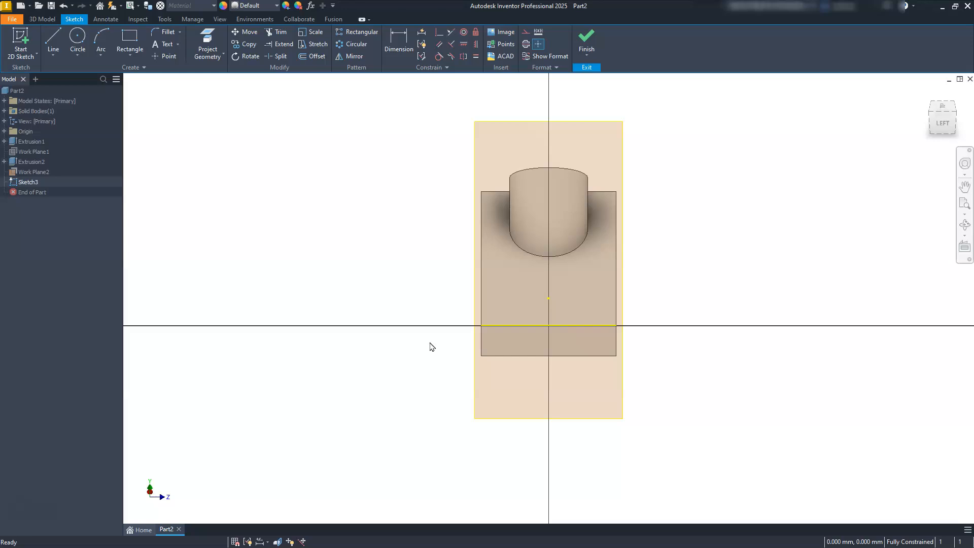
Step: Draw a horizontal line 50 mm long in the empty area beside the block
{"action": "left_click", "coordinate": [52, 39]}
{"action": "left_click", "coordinate": [251, 288]}
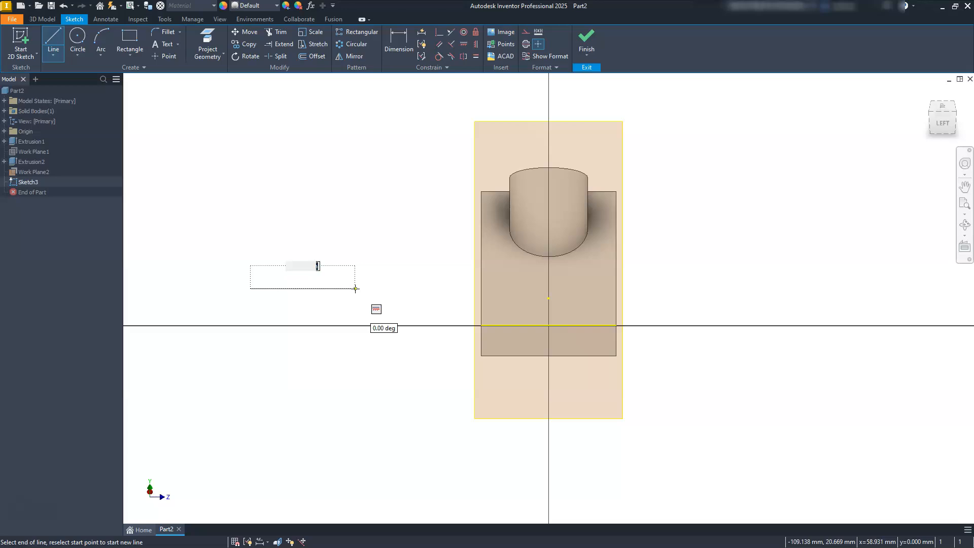
{"action": "type", "text": "50"}
{"action": "key", "text": "Return"}
{"action": "middle_click_drag", "start_coordinate": [435, 303], "coordinate": [594, 311]}
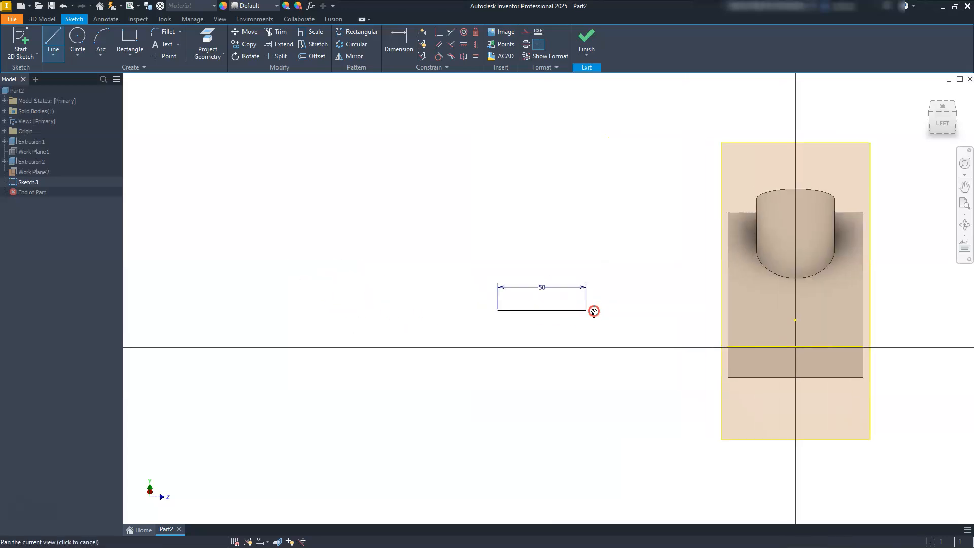
{"action": "scroll", "coordinate": [592, 311], "scroll_direction": "up", "scroll_amount": 3}
{"action": "key", "text": "Escape"}
{"action": "middle_click_drag", "start_coordinate": [519, 283], "coordinate": [517, 334]}
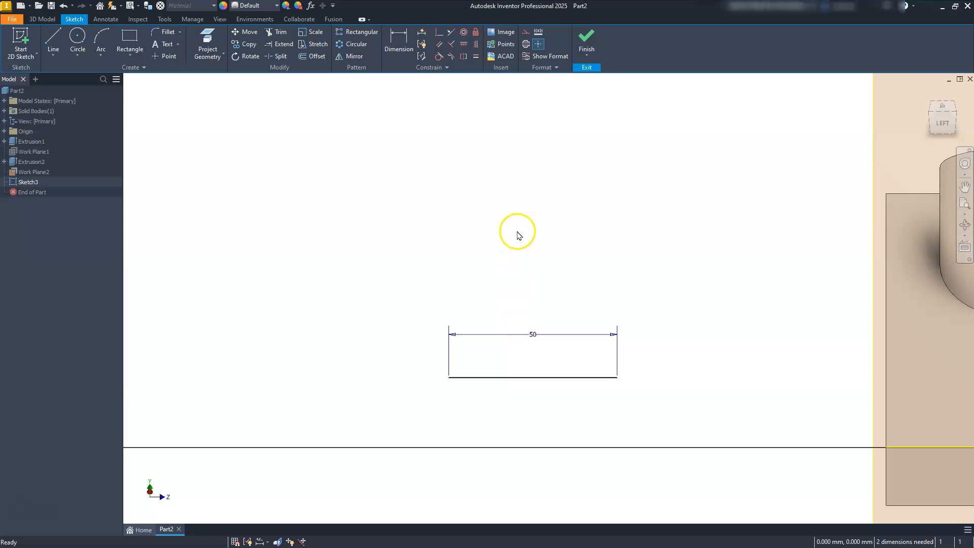
Step: Draw a circle with a 15 mm radius centred above the 50 mm line
{"action": "left_click", "coordinate": [78, 37]}
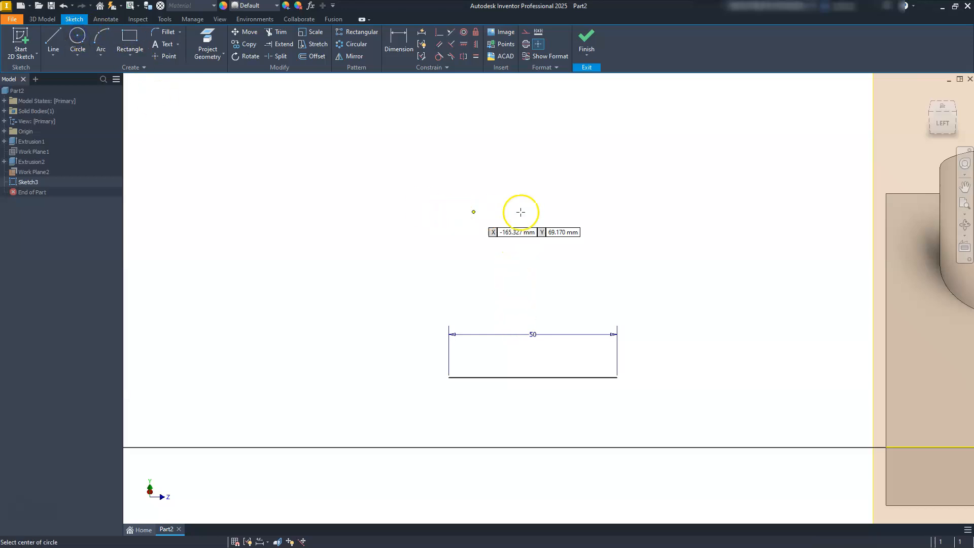
{"action": "left_click", "coordinate": [534, 218]}
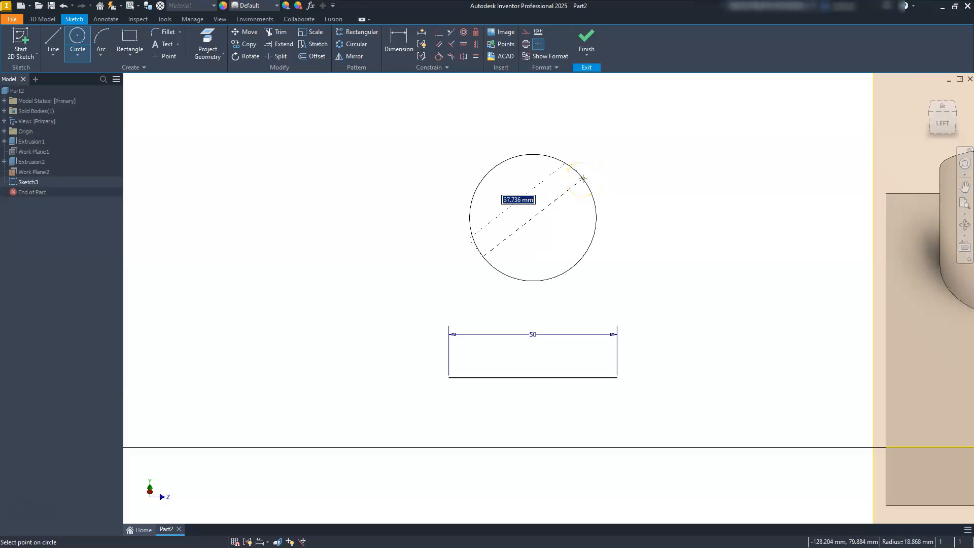
{"action": "right_click", "coordinate": [565, 198]}
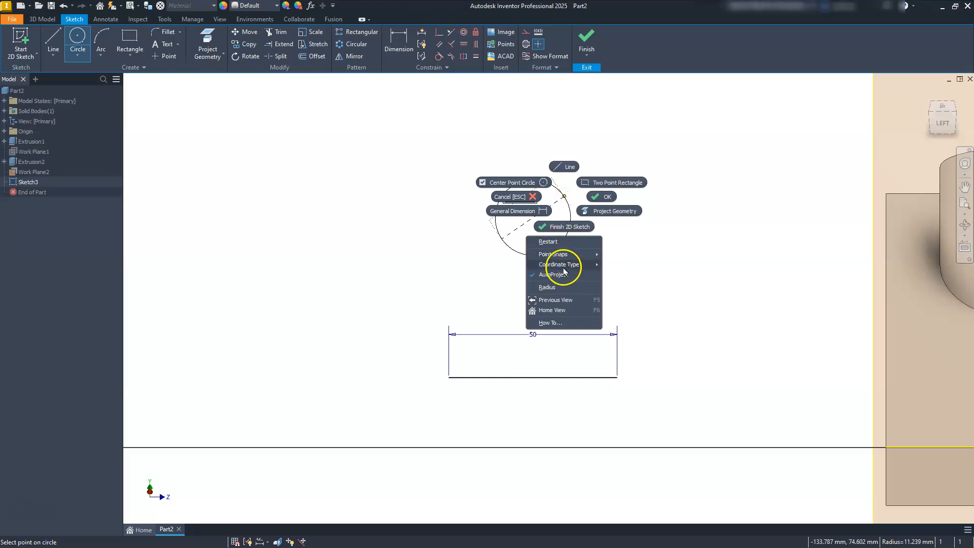
{"action": "mouse_move", "coordinate": [564, 270]}
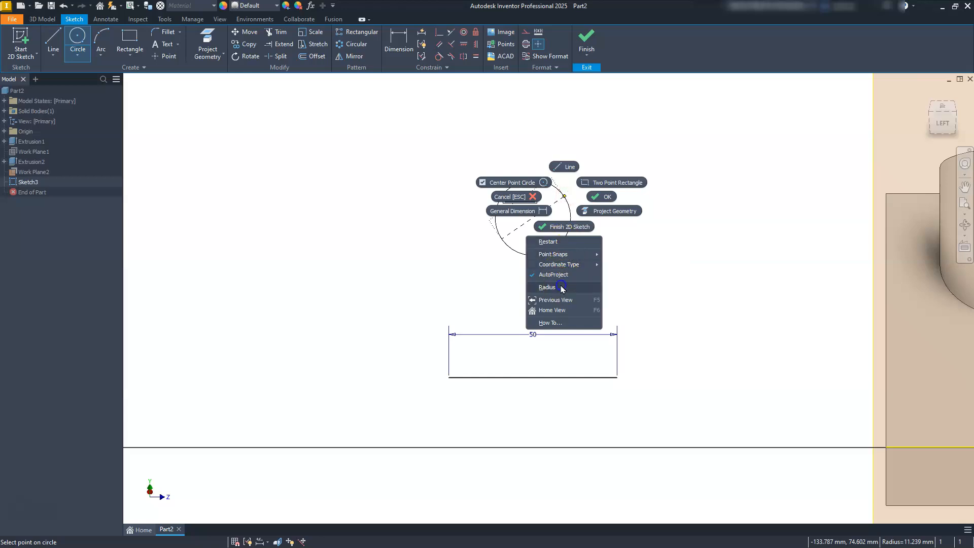
{"action": "left_click", "coordinate": [548, 287]}
{"action": "type", "text": "15"}
{"action": "key", "text": "Return"}
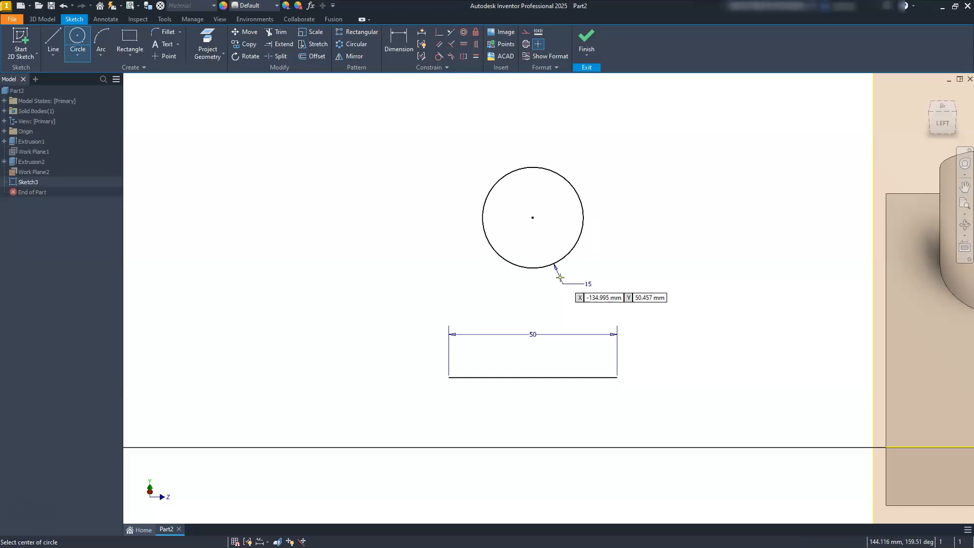
{"action": "key", "text": "Escape"}
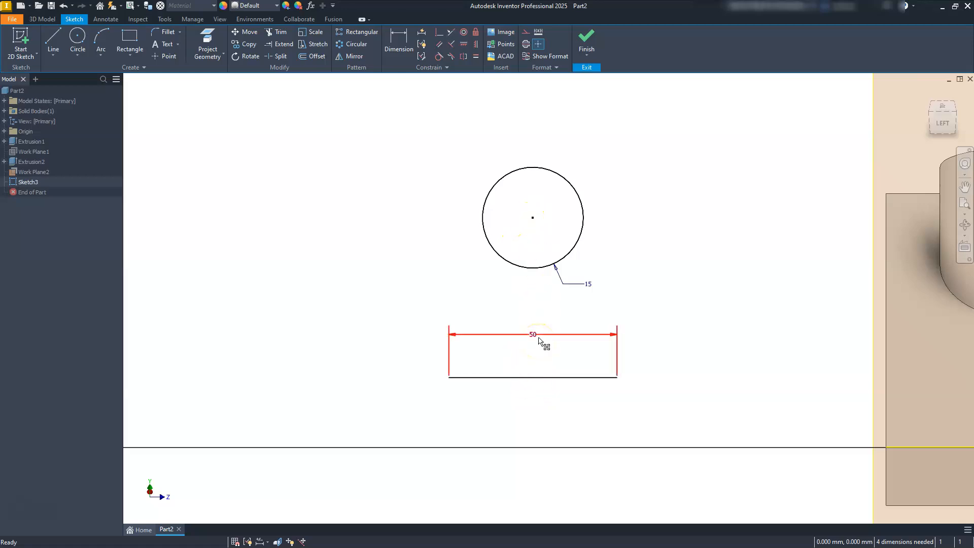
Step: Try to align the circle's centre vertically with the midpoint of the 50 mm line
{"action": "left_click", "coordinate": [477, 44]}
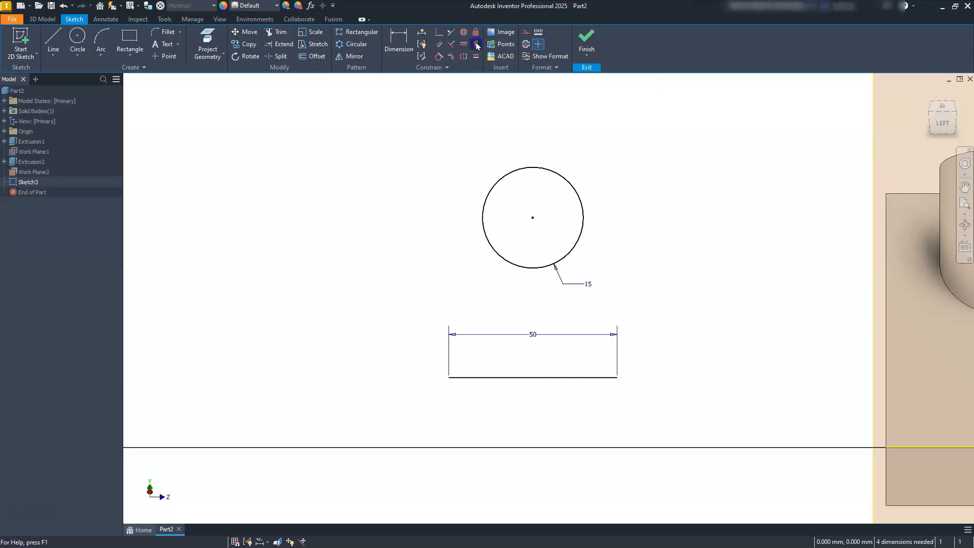
{"action": "left_click", "coordinate": [533, 219]}
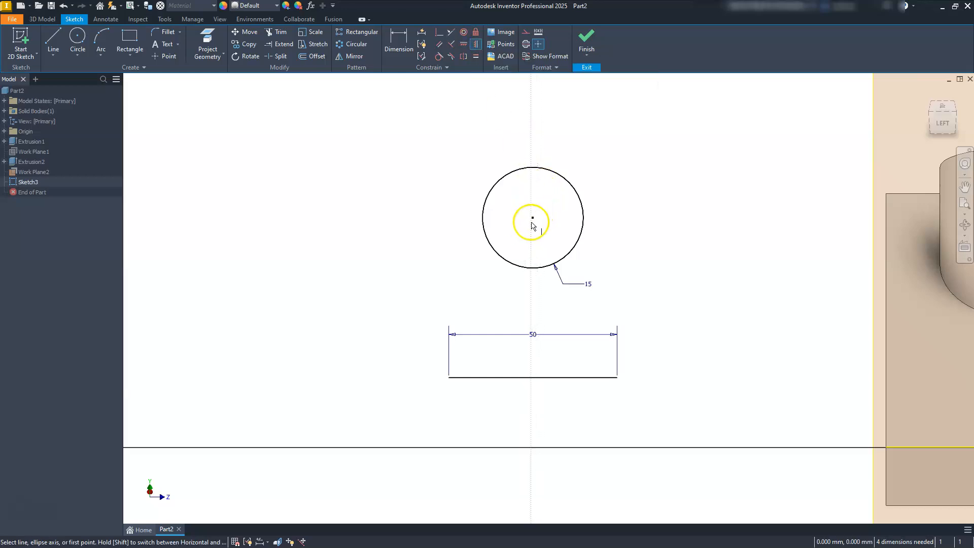
{"action": "left_click", "coordinate": [532, 377]}
{"action": "key", "text": "Escape"}
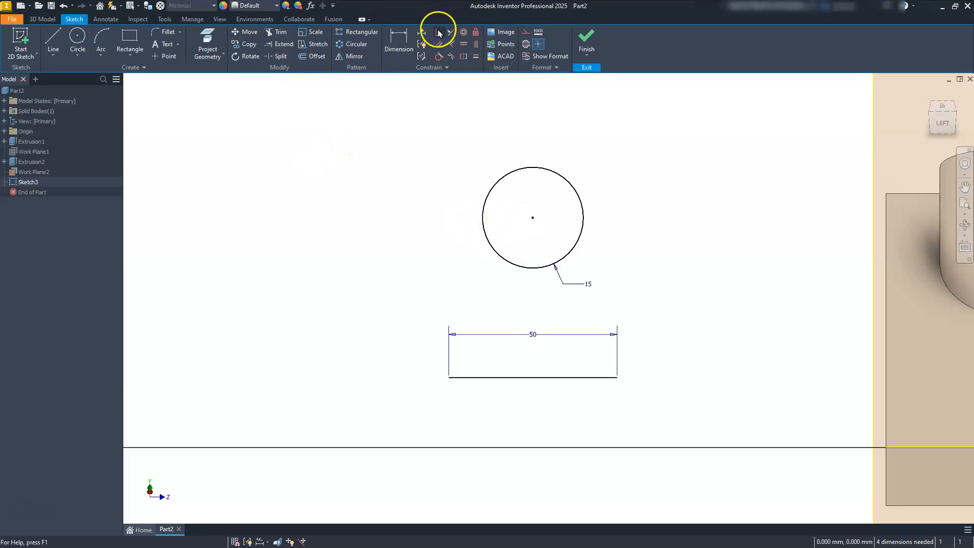
Step: Draw a vertical line about 52 mm long to one side of the circle and the 50 mm line
{"action": "left_click", "coordinate": [54, 37]}
{"action": "left_click", "coordinate": [368, 210]}
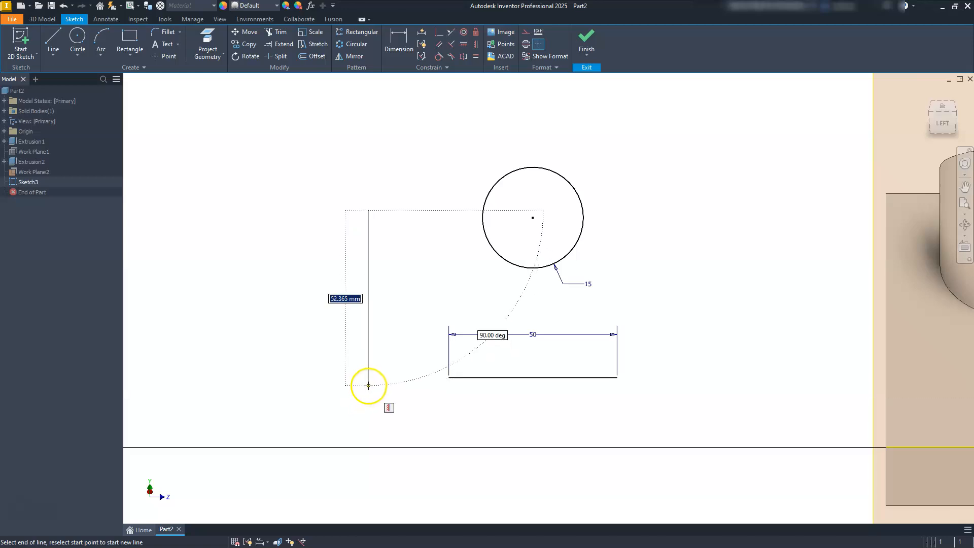
{"action": "double_click", "coordinate": [368, 386]}
{"action": "key", "text": "Escape"}
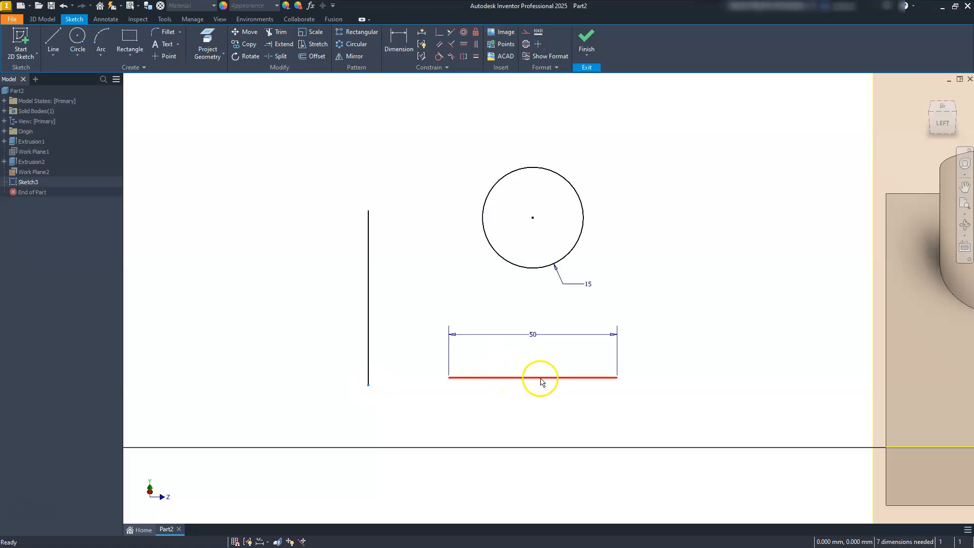
Step: Make the vertical line's lower endpoint coincident with the midpoint of the 50 mm line
{"action": "left_click", "coordinate": [440, 34]}
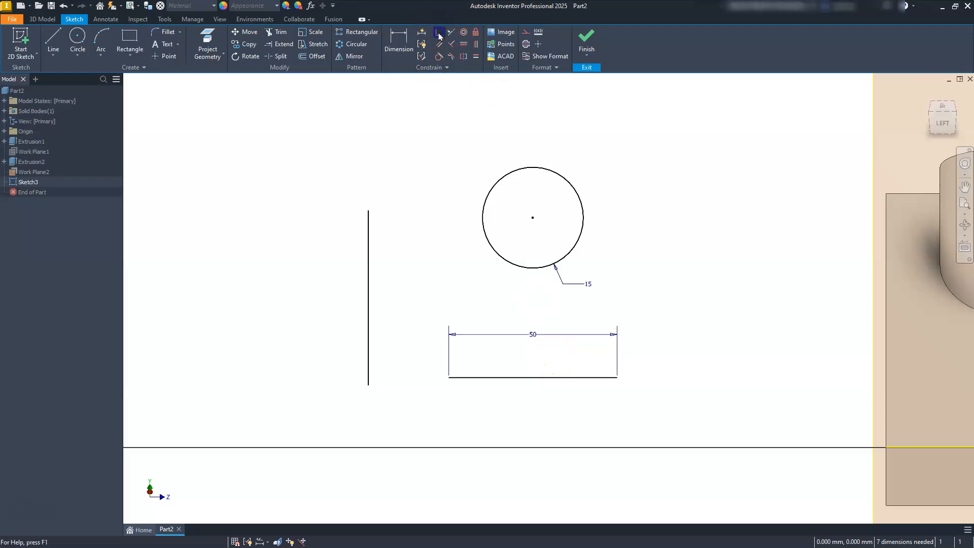
{"action": "left_click", "coordinate": [368, 386]}
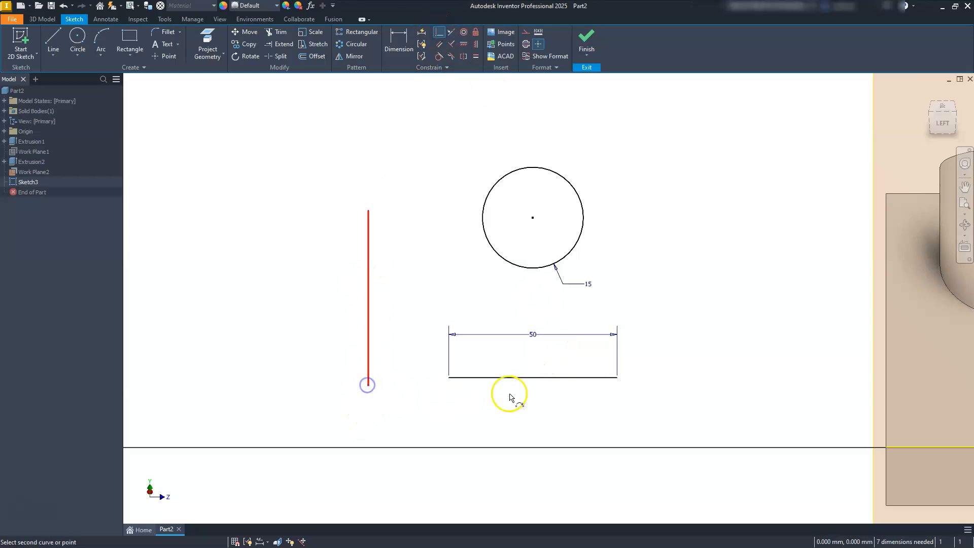
{"action": "left_click", "coordinate": [532, 378]}
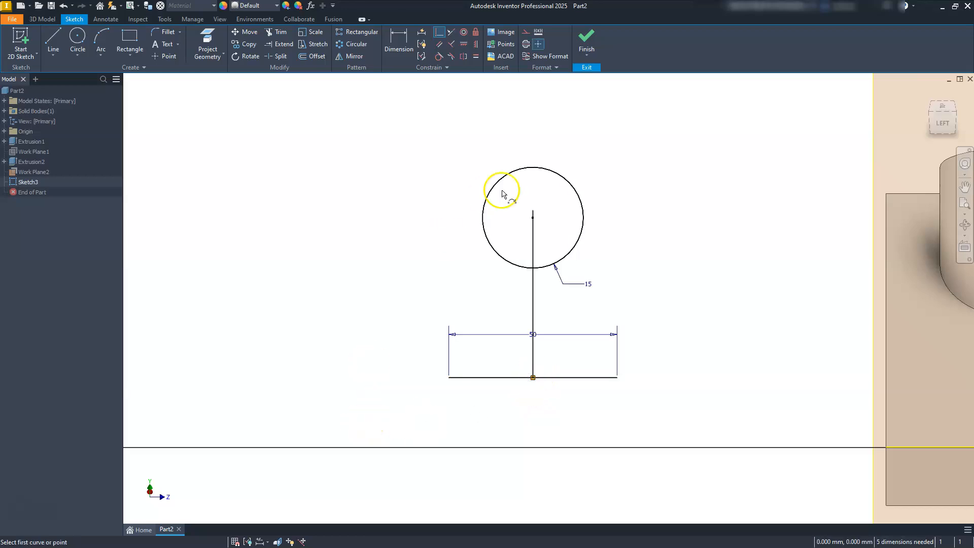
Step: Make the vertical line's upper end coincident with the circle's centre and set the line's length to 20 mm
{"action": "left_click", "coordinate": [533, 220]}
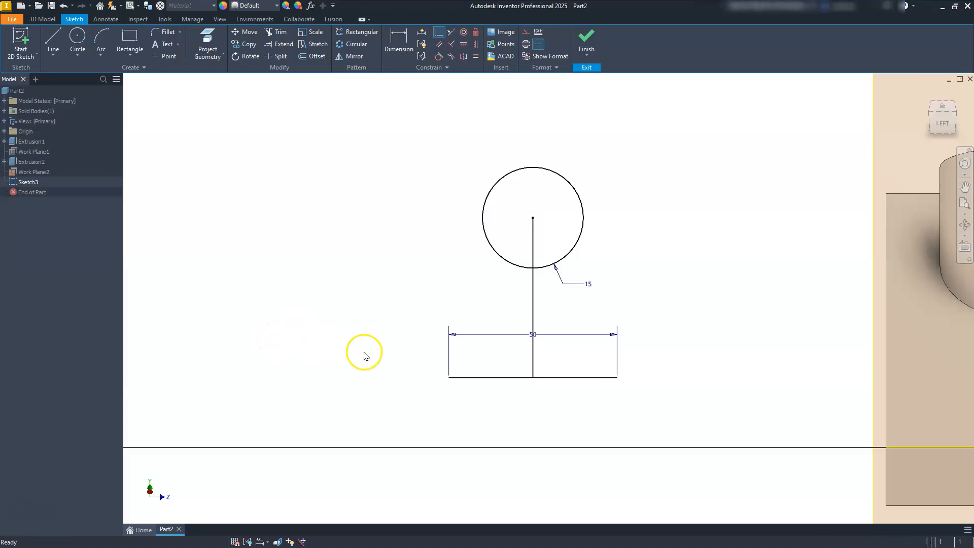
{"action": "left_click", "coordinate": [530, 306]}
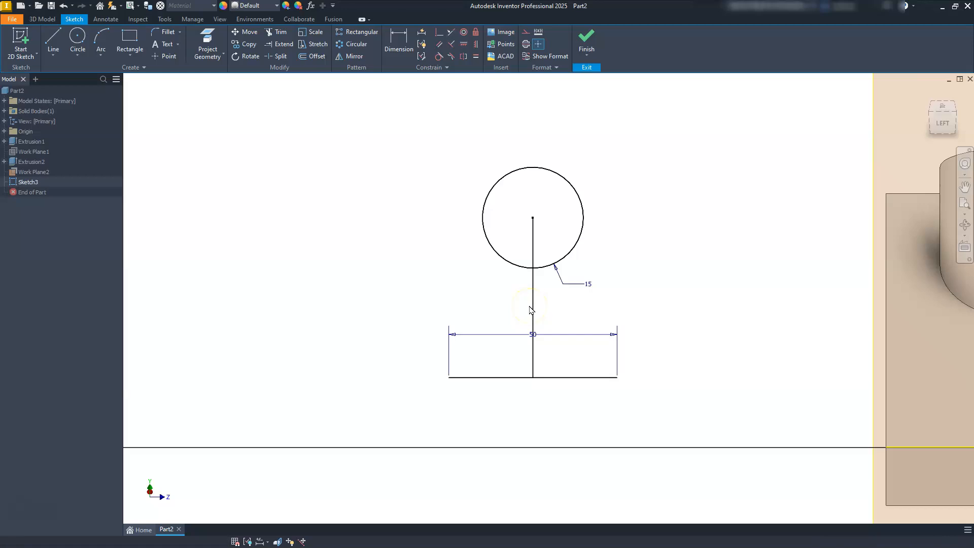
{"action": "key", "text": "d"}
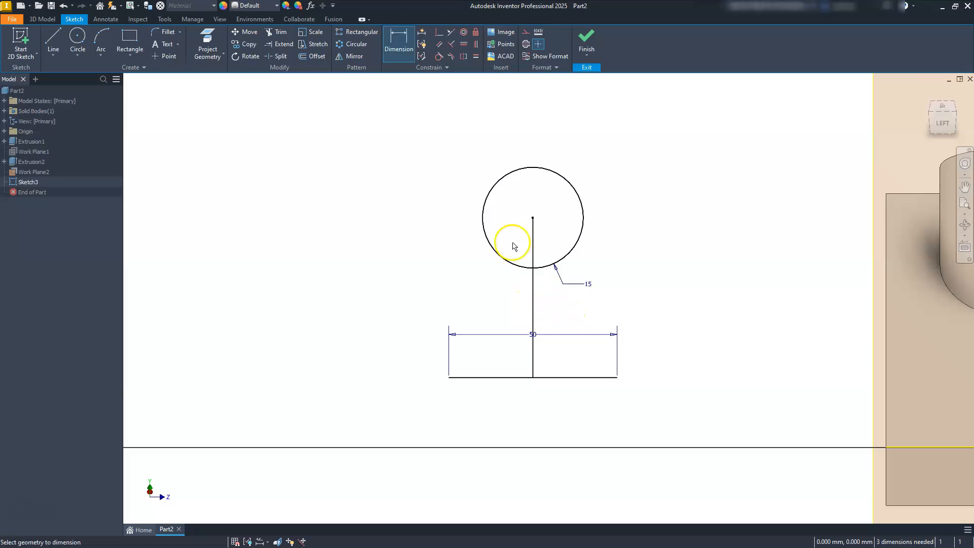
{"action": "left_click", "coordinate": [532, 307]}
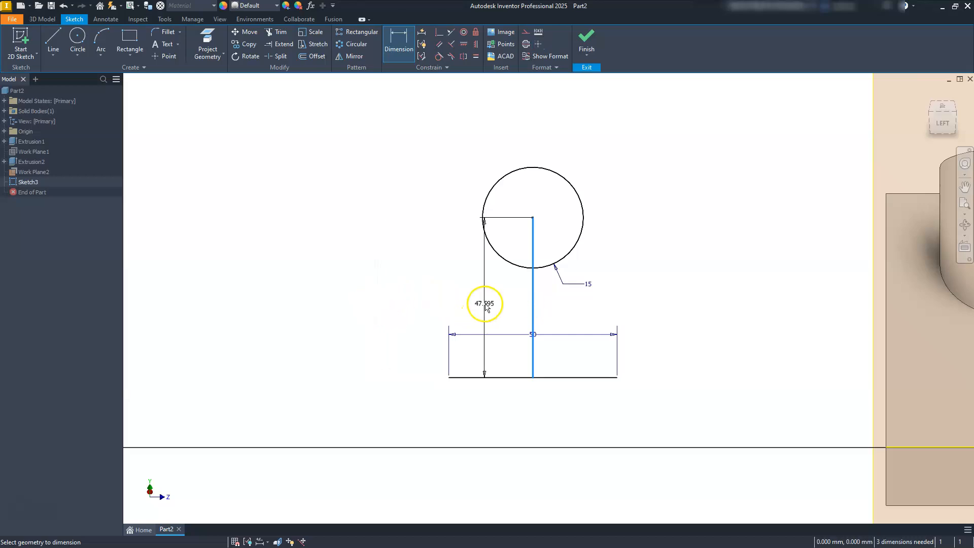
{"action": "left_click", "coordinate": [485, 305]}
{"action": "type", "text": "20"}
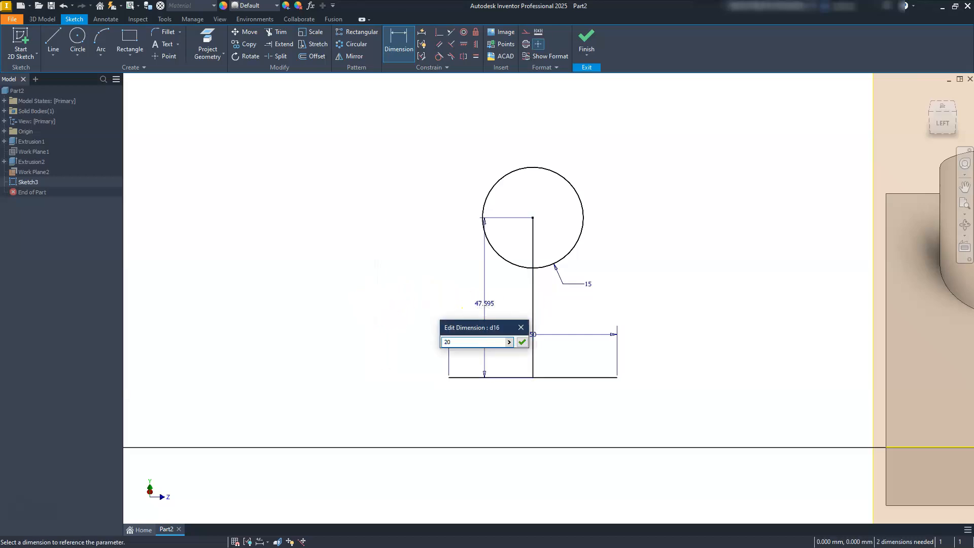
{"action": "key", "text": "Return"}
{"action": "key", "text": "Escape"}
Step: Draw two straight lines from the ends of the 50 mm base line, each ending tangent on its side of the circle
{"action": "scroll", "coordinate": [453, 348], "scroll_direction": "up", "scroll_amount": 5}
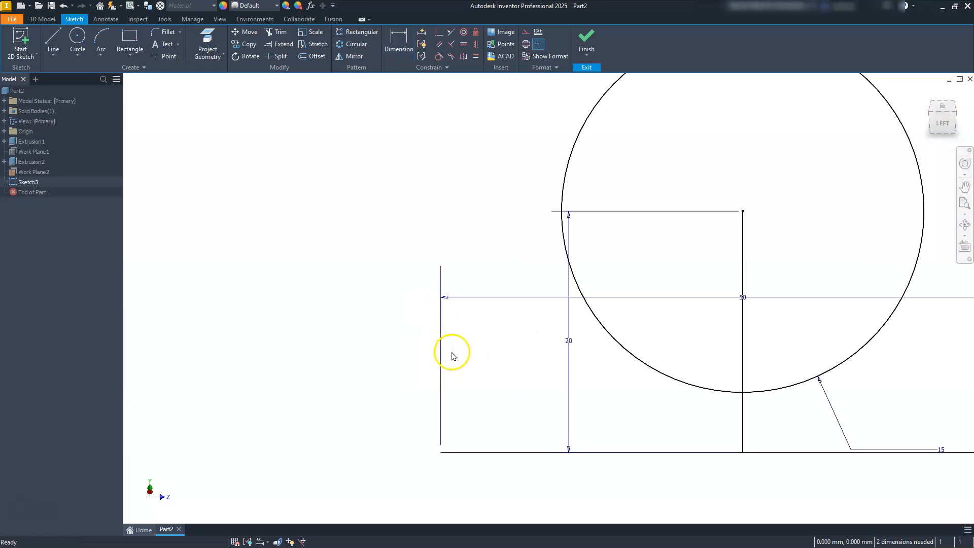
{"action": "scroll", "coordinate": [452, 357], "scroll_direction": "down", "scroll_amount": 4}
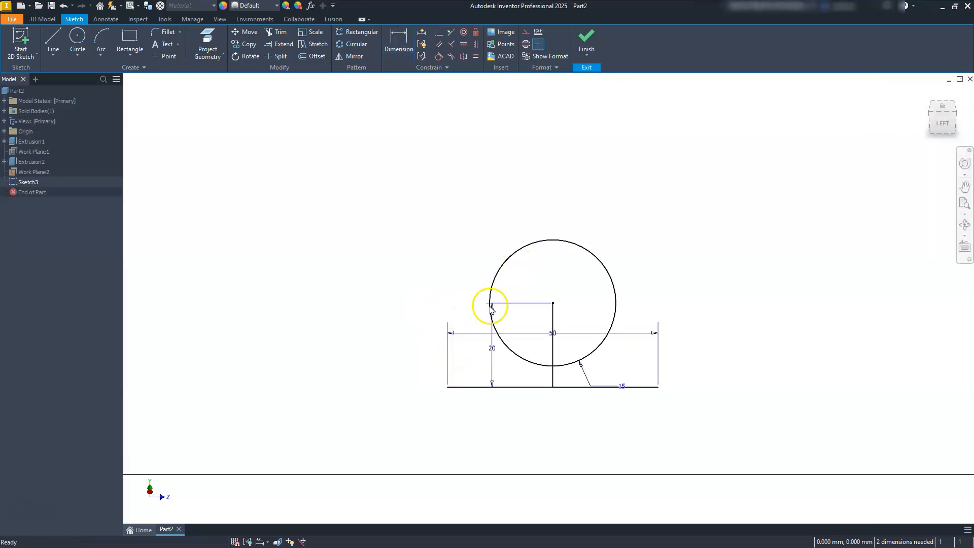
{"action": "left_click", "coordinate": [46, 47]}
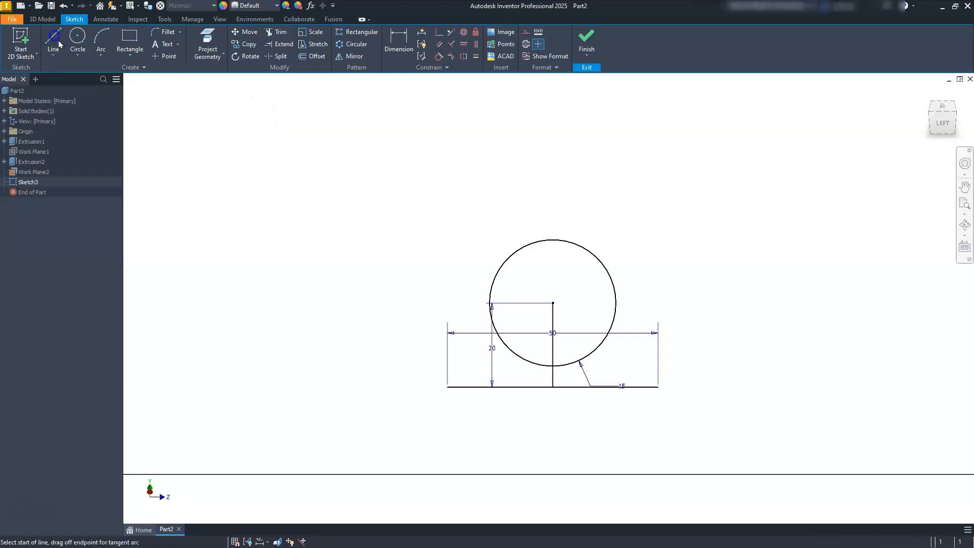
{"action": "left_click", "coordinate": [448, 387]}
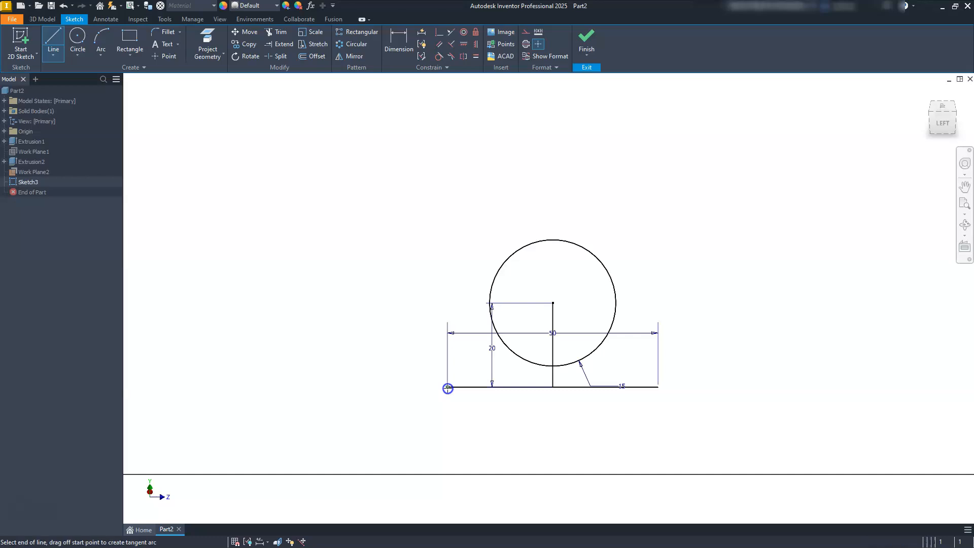
{"action": "scroll", "coordinate": [448, 388], "scroll_direction": "up", "scroll_amount": 3}
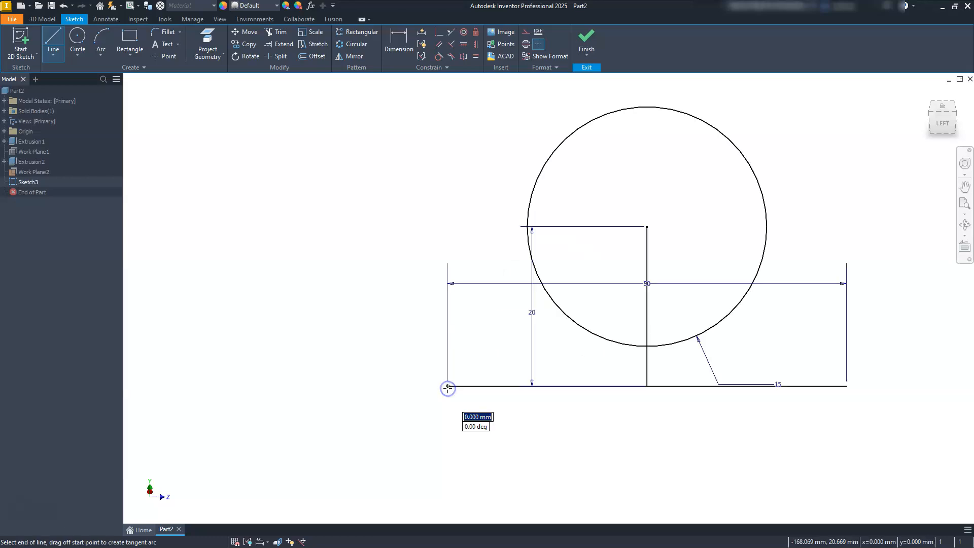
{"action": "left_click", "coordinate": [536, 179]}
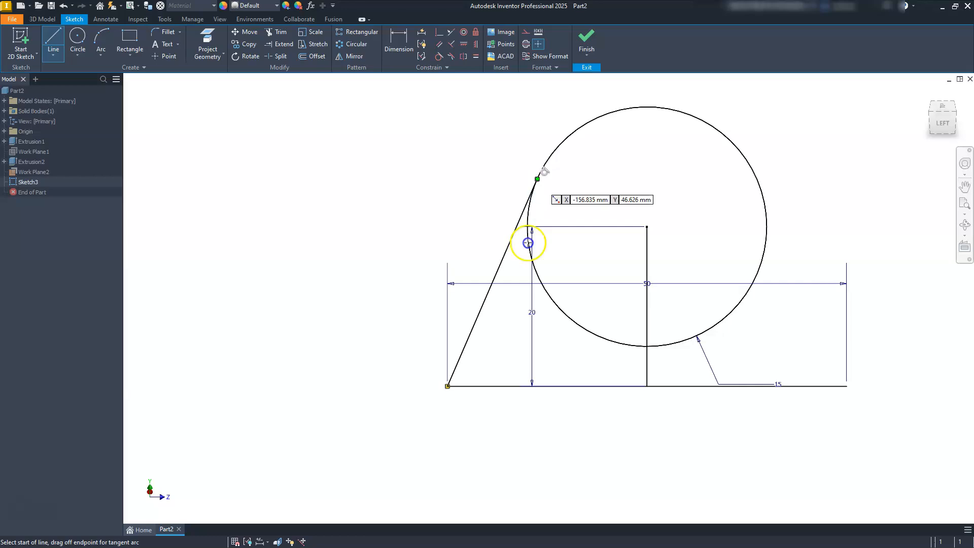
{"action": "left_click", "coordinate": [846, 386]}
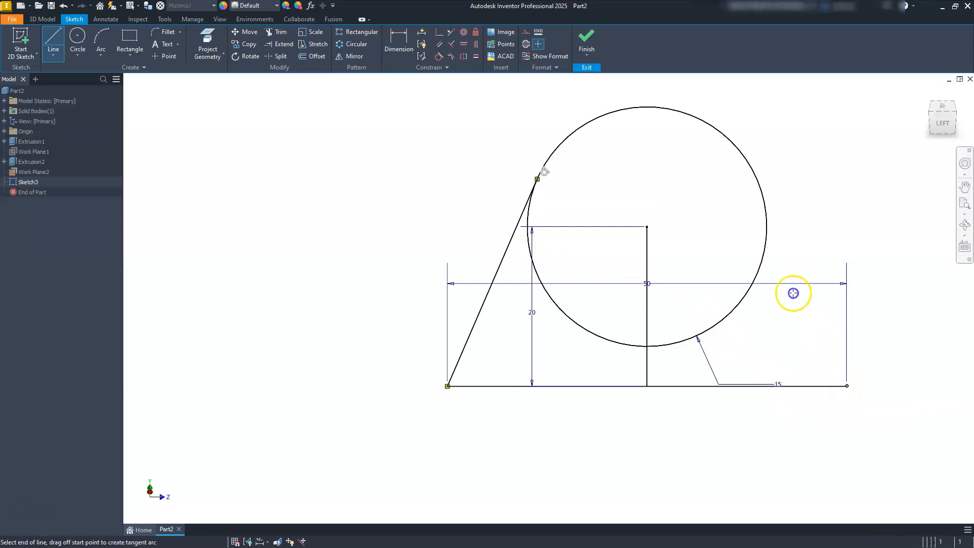
{"action": "left_click", "coordinate": [757, 178]}
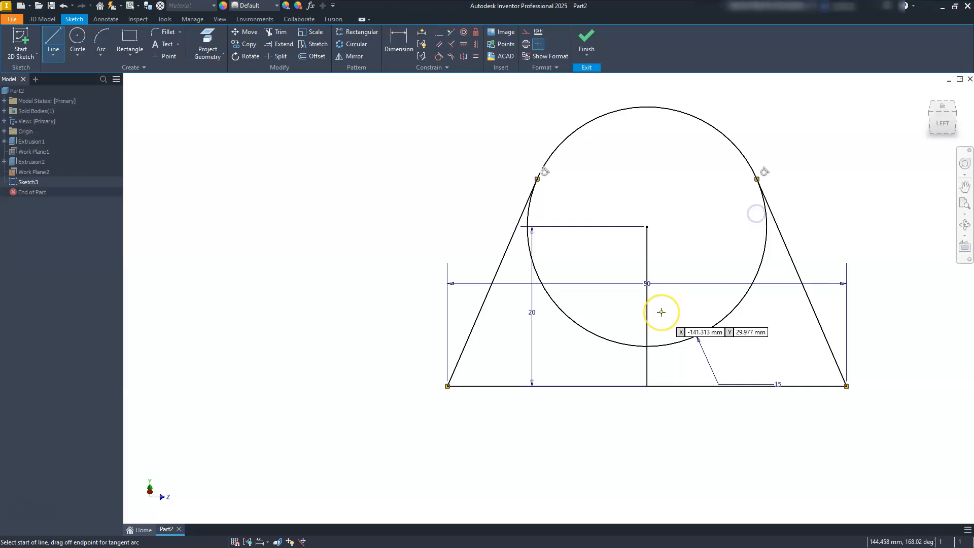
{"action": "key", "text": "Escape"}
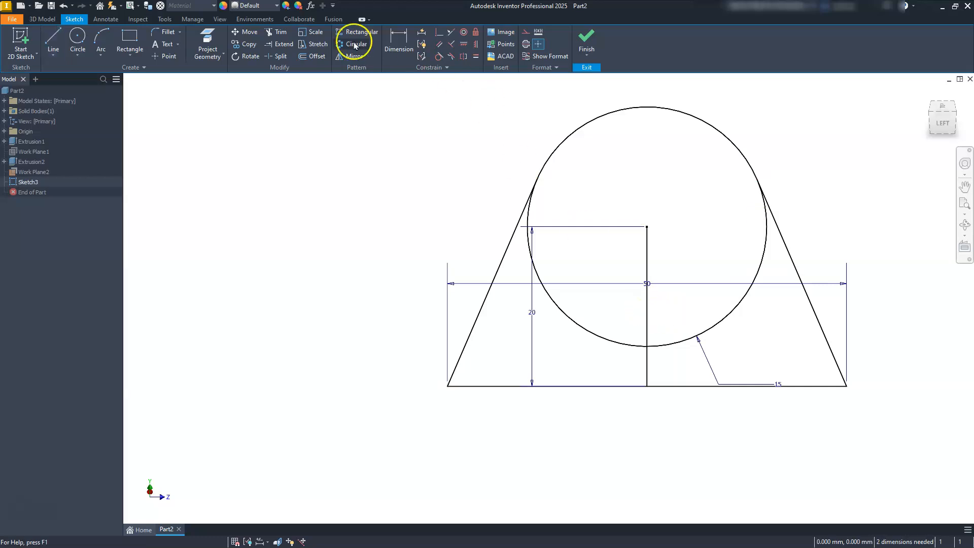
Step: Trim away the circle's lower arc between the tangent lines and convert the vertical centre line to construction geometry
{"action": "left_click", "coordinate": [278, 35]}
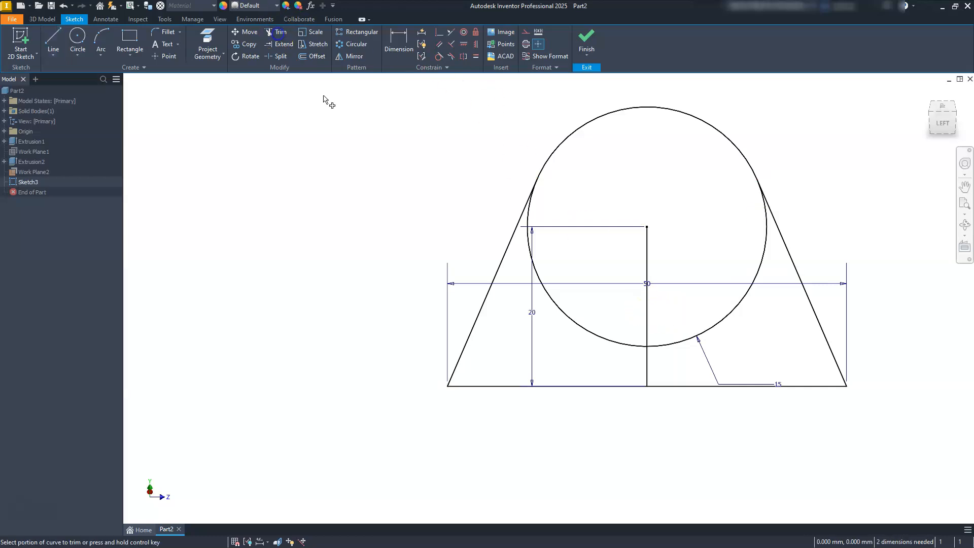
{"action": "left_click", "coordinate": [664, 347]}
{"action": "left_click", "coordinate": [607, 342]}
{"action": "key", "text": "Escape"}
{"action": "left_click", "coordinate": [646, 343]}
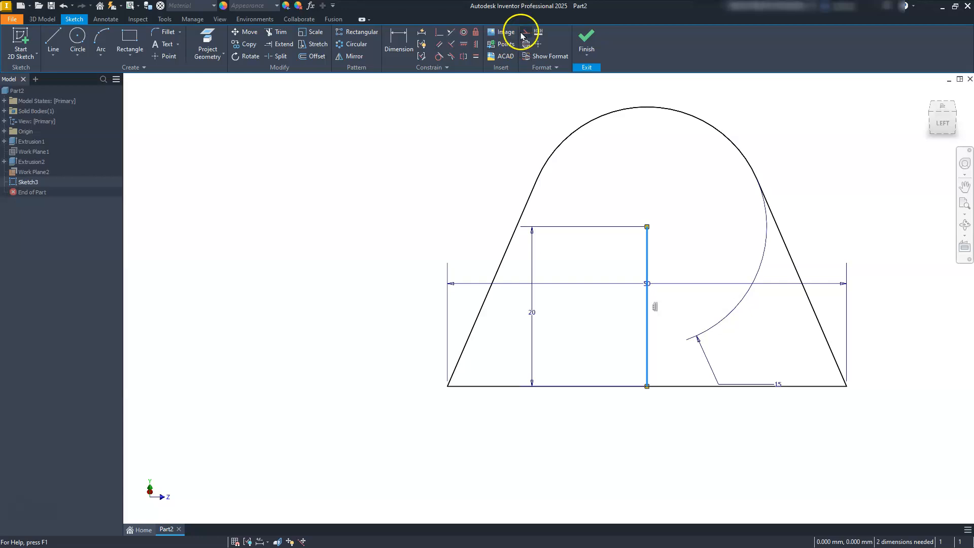
{"action": "left_click", "coordinate": [525, 34]}
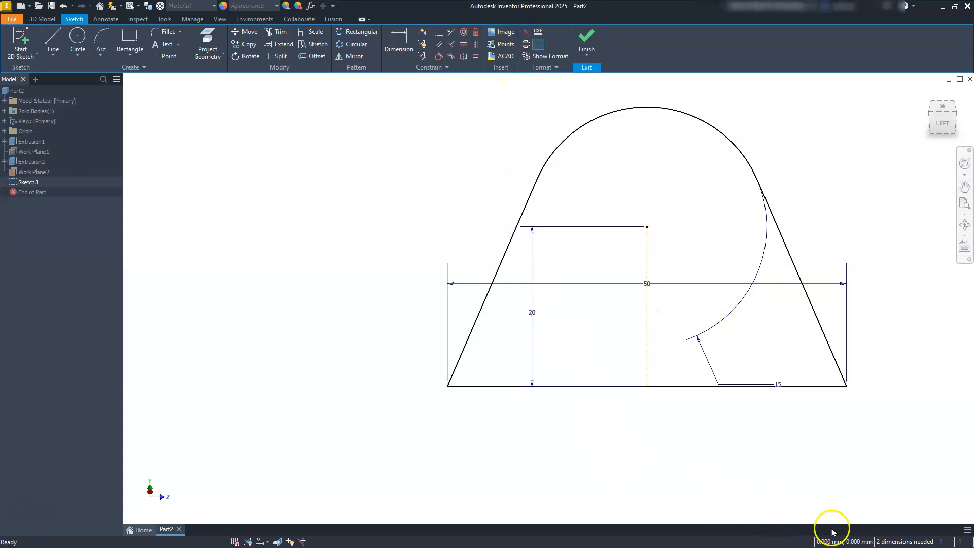
Step: Make the midpoint of the profile's base line coincident with the midpoint of the projected plate edge
{"action": "scroll", "coordinate": [534, 314], "scroll_direction": "up", "scroll_amount": 5}
{"action": "scroll", "coordinate": [535, 315], "scroll_direction": "up", "scroll_amount": 5}
{"action": "middle_click_drag", "start_coordinate": [541, 336], "coordinate": [479, 348]}
{"action": "scroll", "coordinate": [492, 346], "scroll_direction": "down", "scroll_amount": 6}
{"action": "left_click", "coordinate": [472, 146]}
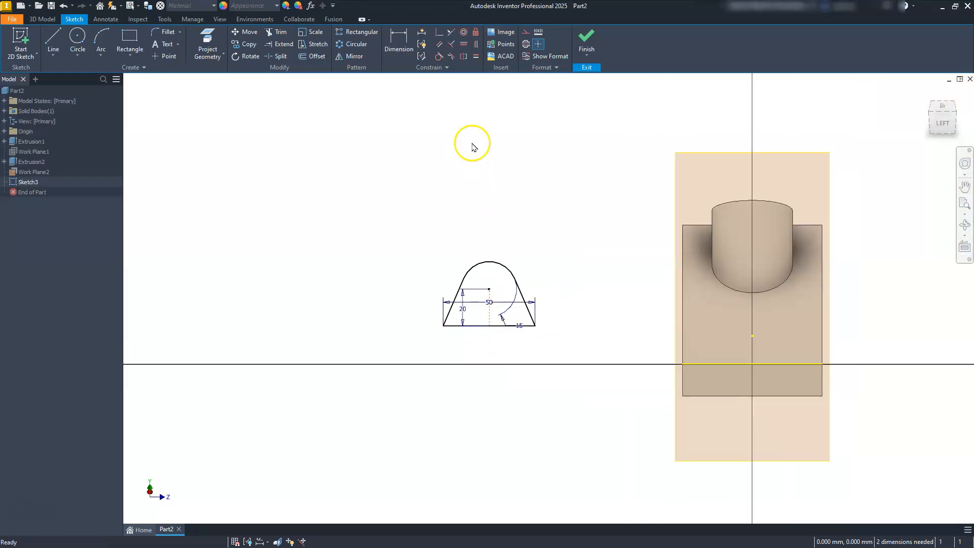
{"action": "left_click", "coordinate": [437, 33]}
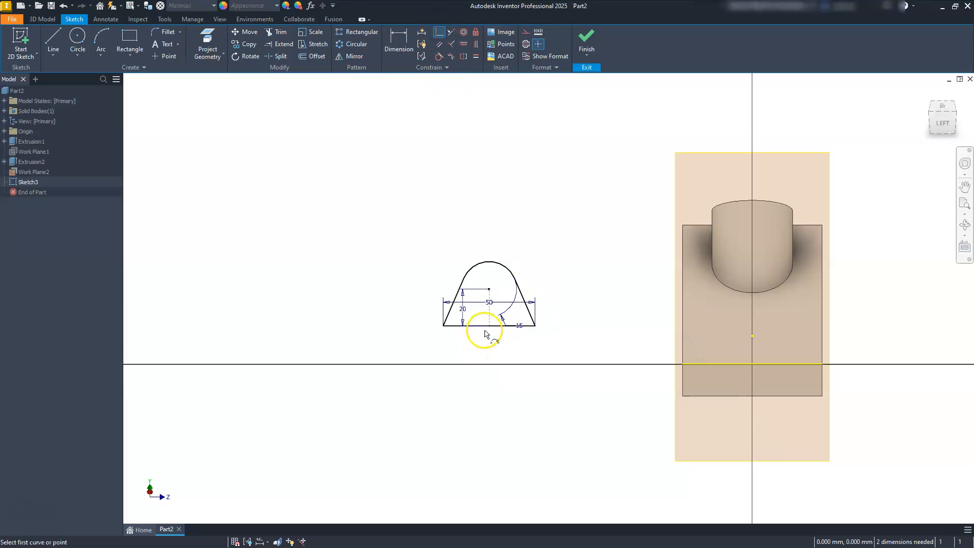
{"action": "left_click", "coordinate": [488, 328]}
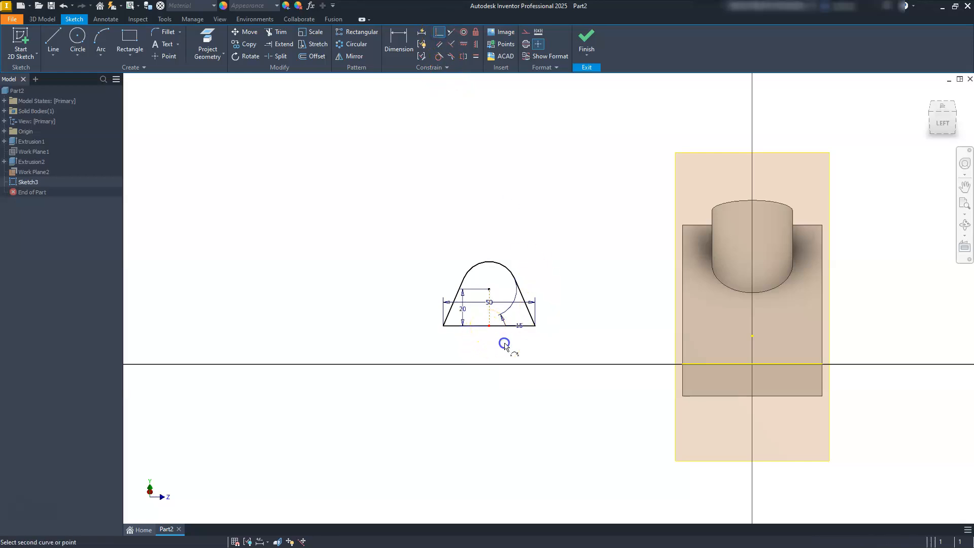
{"action": "left_click", "coordinate": [752, 365]}
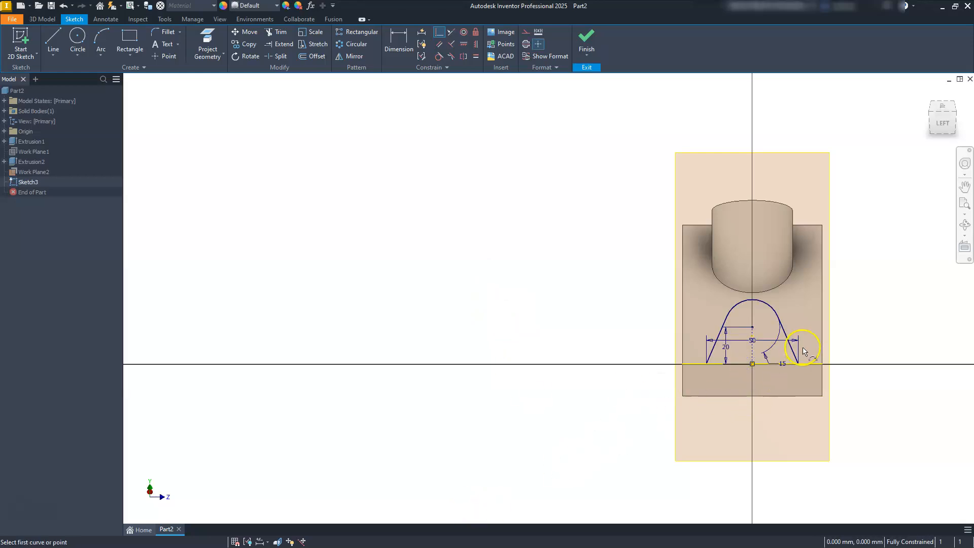
{"action": "scroll", "coordinate": [804, 350], "scroll_direction": "up", "scroll_amount": 5}
{"action": "scroll", "coordinate": [713, 345], "scroll_direction": "down", "scroll_amount": 3}
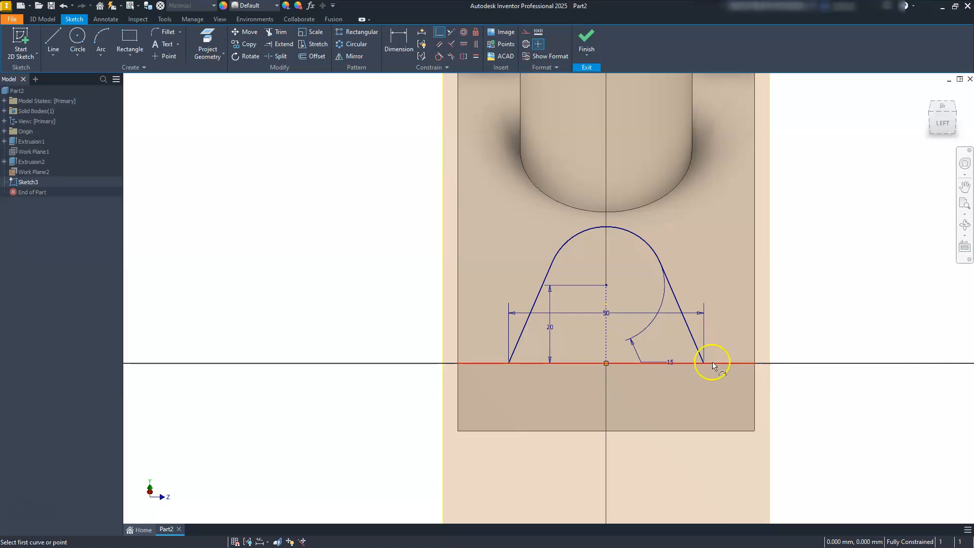
{"action": "key", "text": "Escape"}
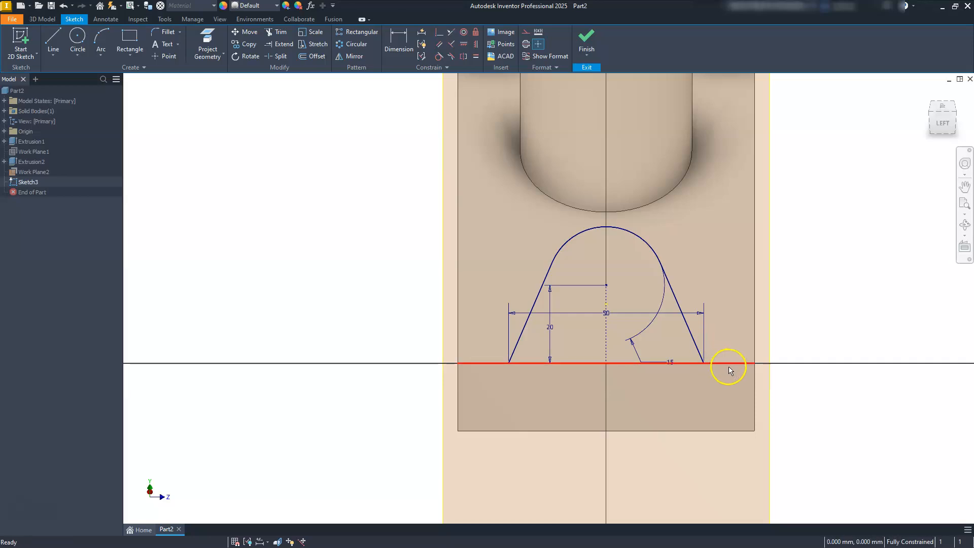
Step: Convert the projected plate edge to a construction line and finish the sketch
{"action": "left_click", "coordinate": [728, 364]}
{"action": "left_click", "coordinate": [526, 32]}
{"action": "left_click", "coordinate": [477, 321]}
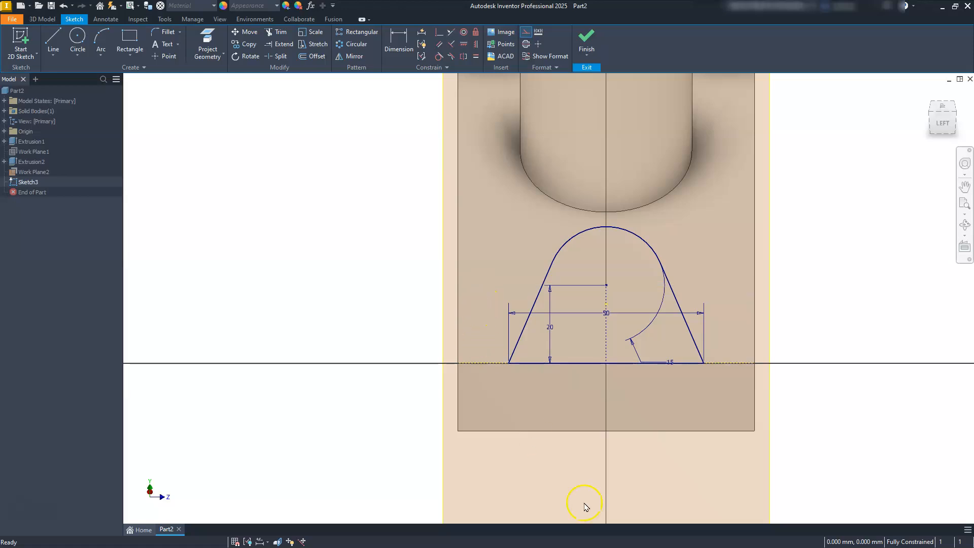
{"action": "left_click", "coordinate": [587, 37]}
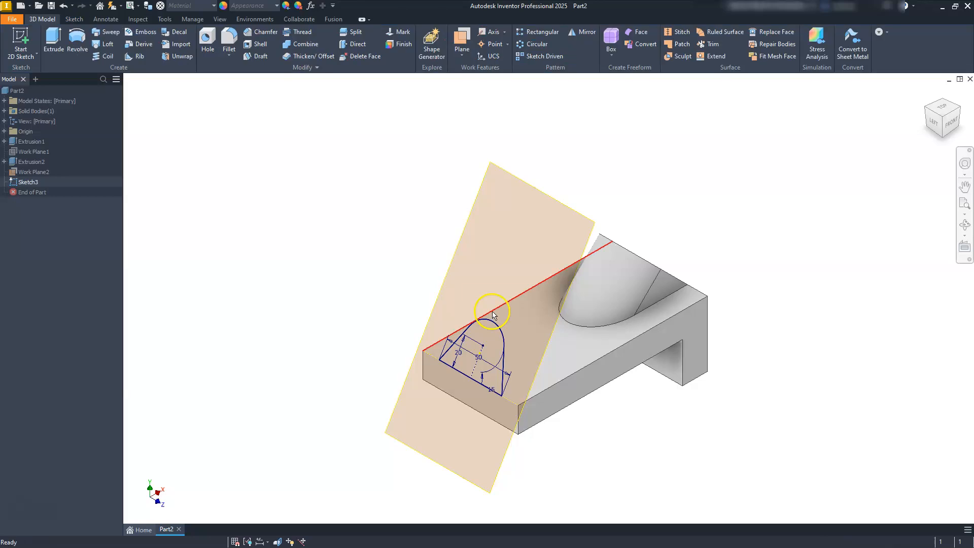
Step: Extrude the round-topped profile to the next solid, joined to the bracket, and hide Work Plane2
{"action": "left_click", "coordinate": [54, 39]}
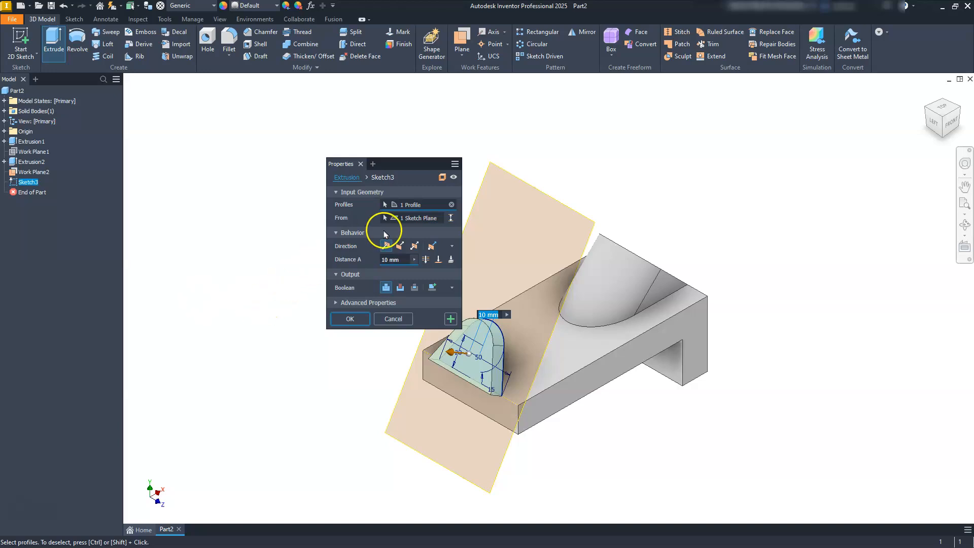
{"action": "left_click", "coordinate": [451, 259]}
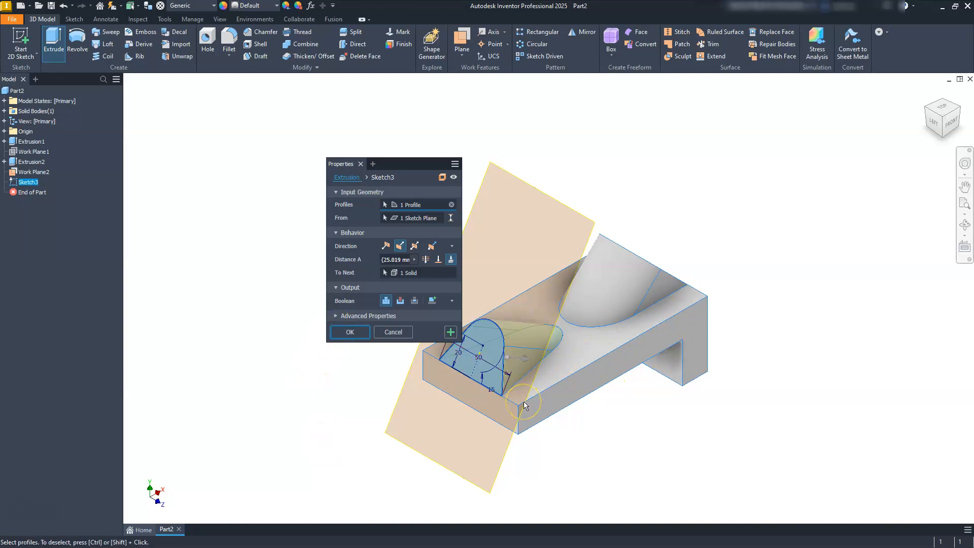
{"action": "left_click", "coordinate": [338, 330]}
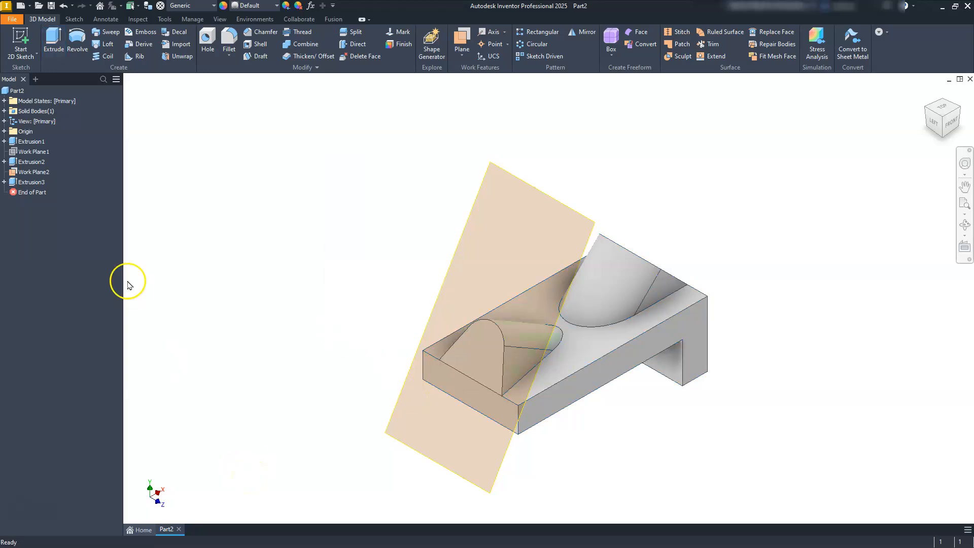
{"action": "right_click", "coordinate": [31, 175]}
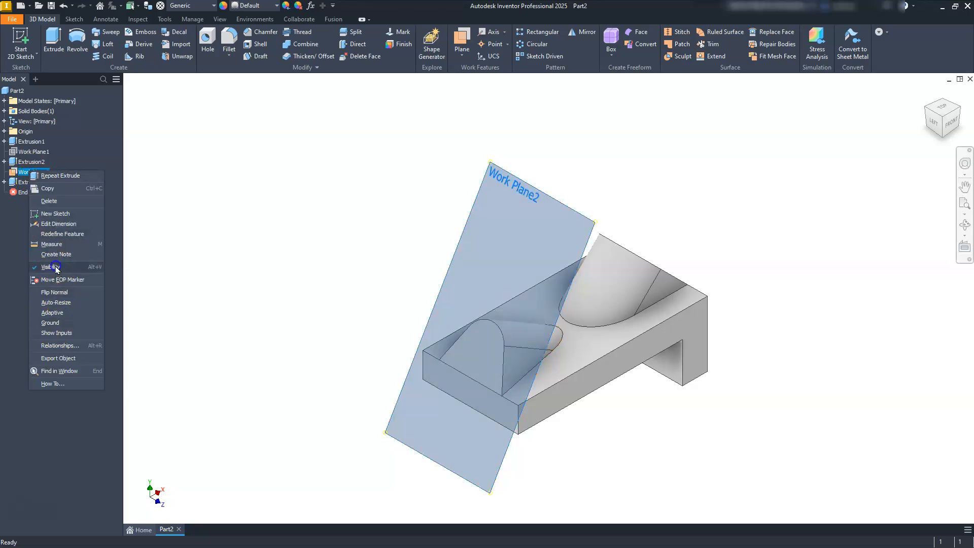
{"action": "left_click", "coordinate": [51, 267]}
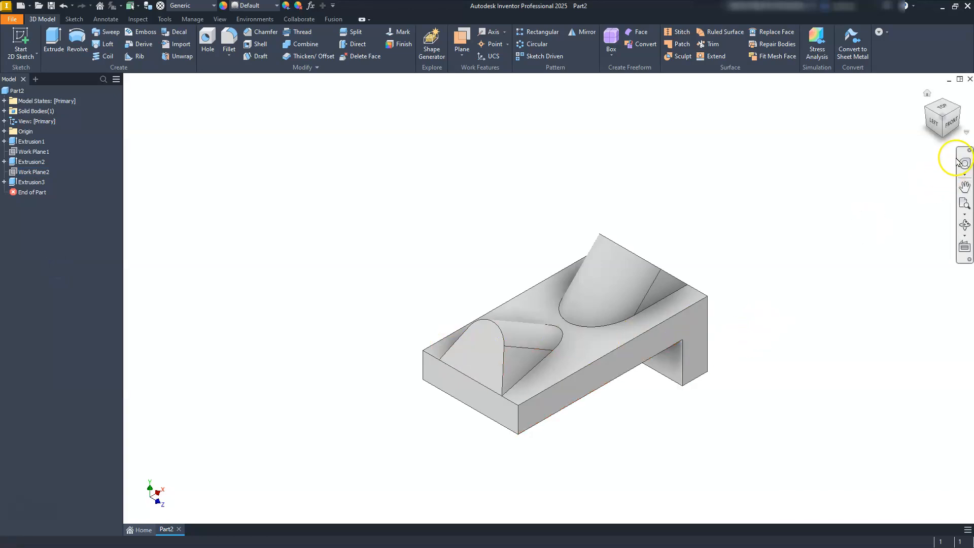
Step: Start a sketch on the bracket's tall end face and project the face's upper and lower edges into it
{"action": "left_click", "coordinate": [950, 124]}
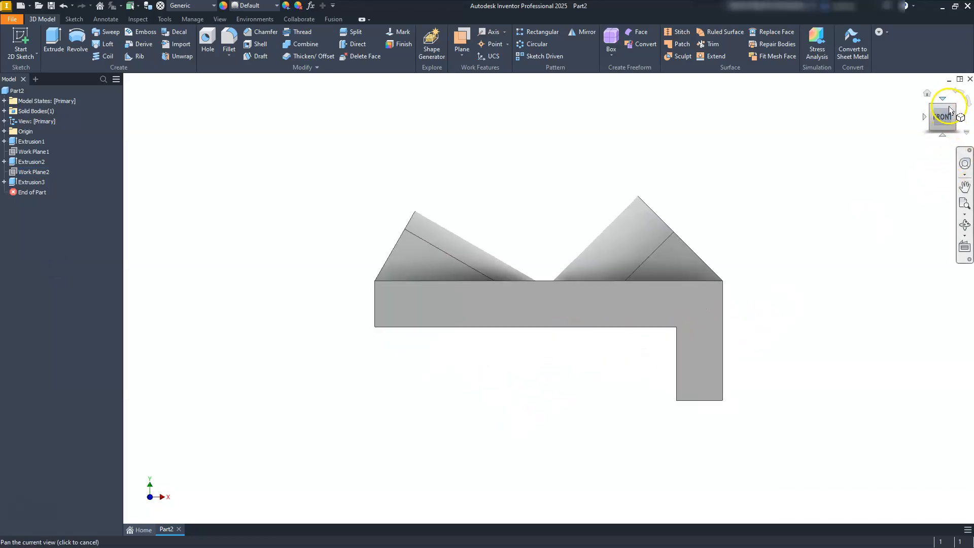
{"action": "left_click", "coordinate": [955, 107]}
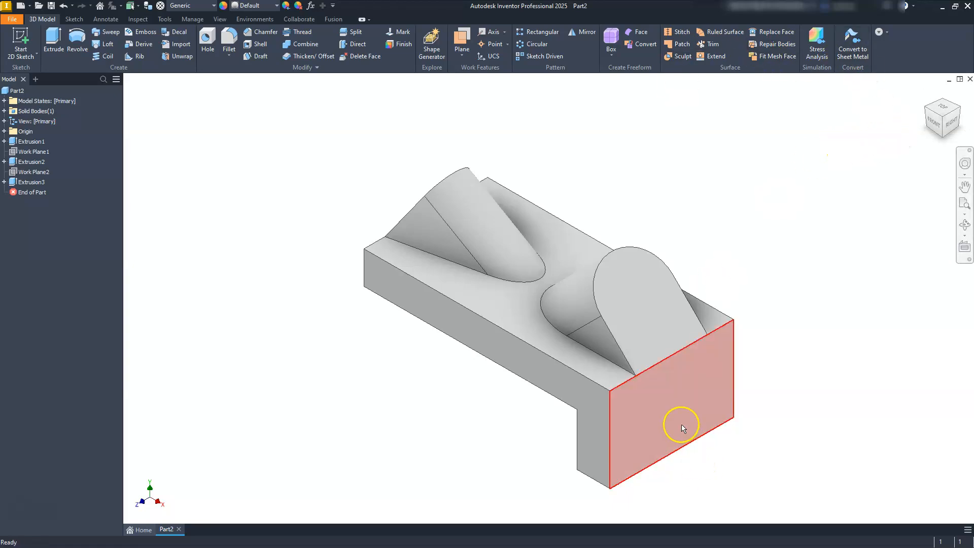
{"action": "left_click", "coordinate": [681, 422]}
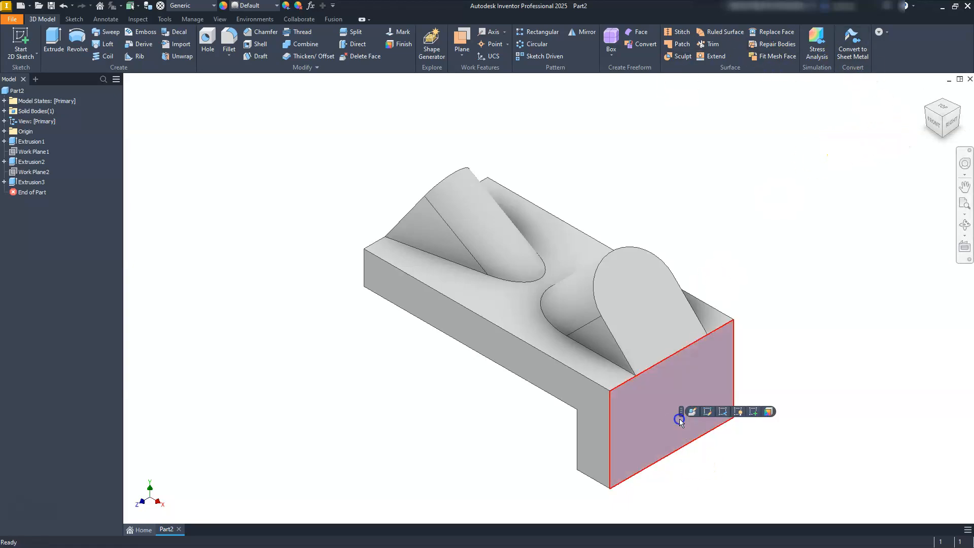
{"action": "left_click", "coordinate": [754, 411]}
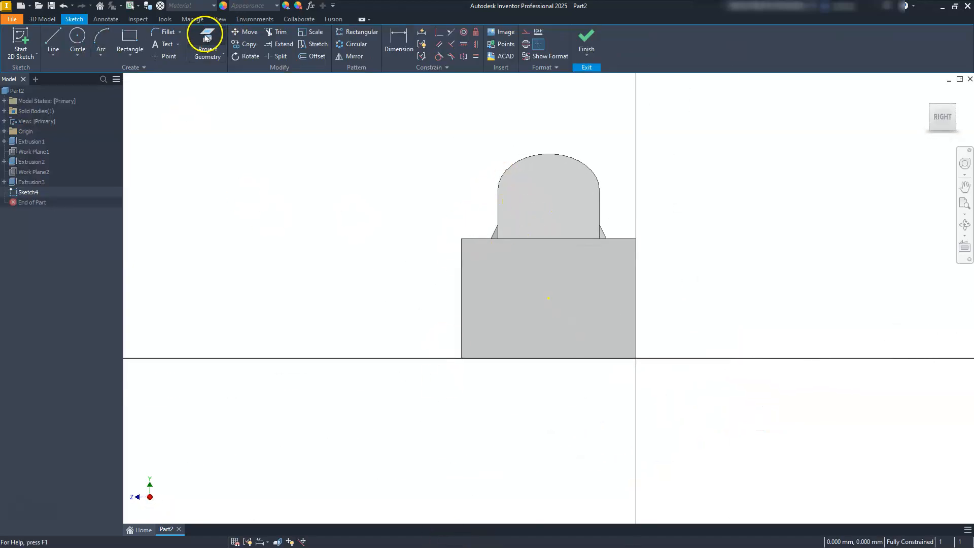
{"action": "left_click", "coordinate": [206, 38]}
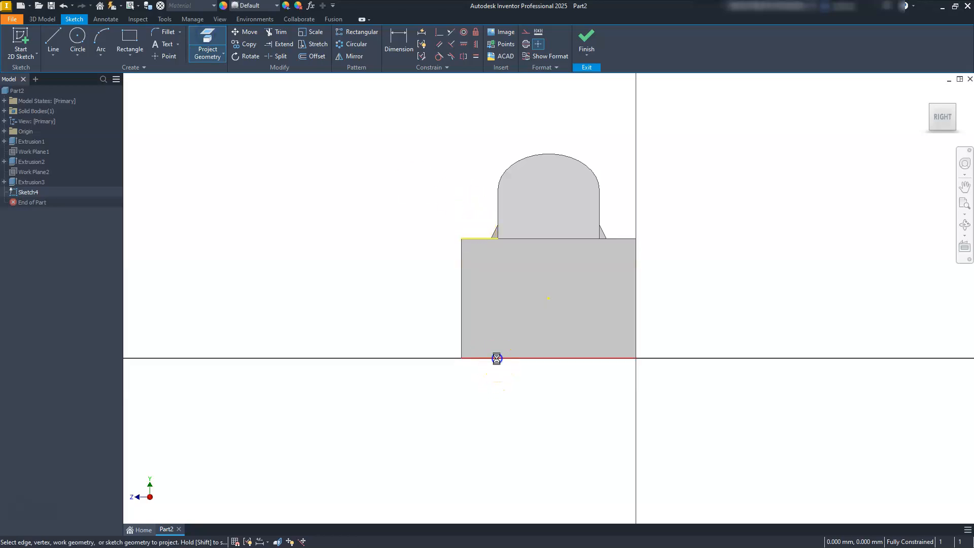
{"action": "key", "text": "Escape"}
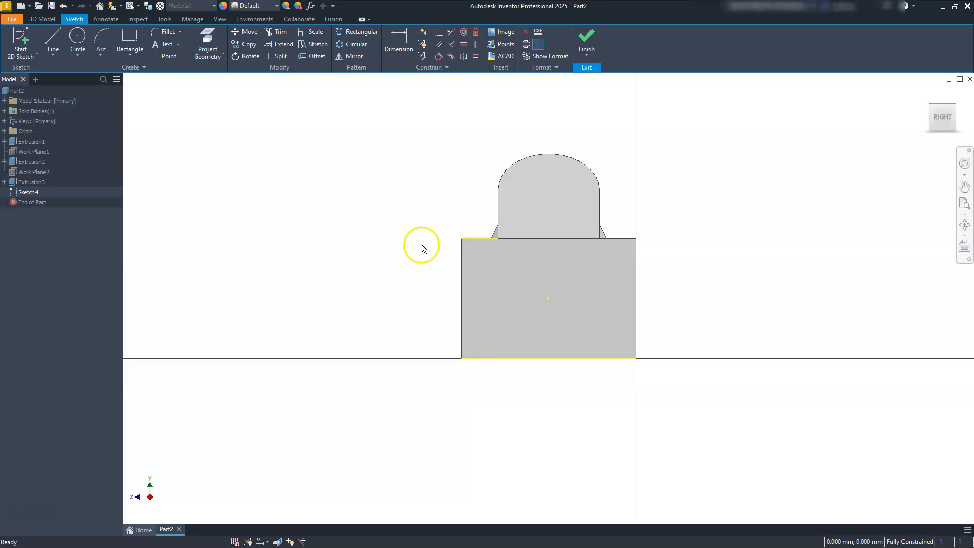
Step: Sketch a two-point centre rectangle about 31 mm wide in the empty area beside the end face
{"action": "left_click", "coordinate": [130, 54]}
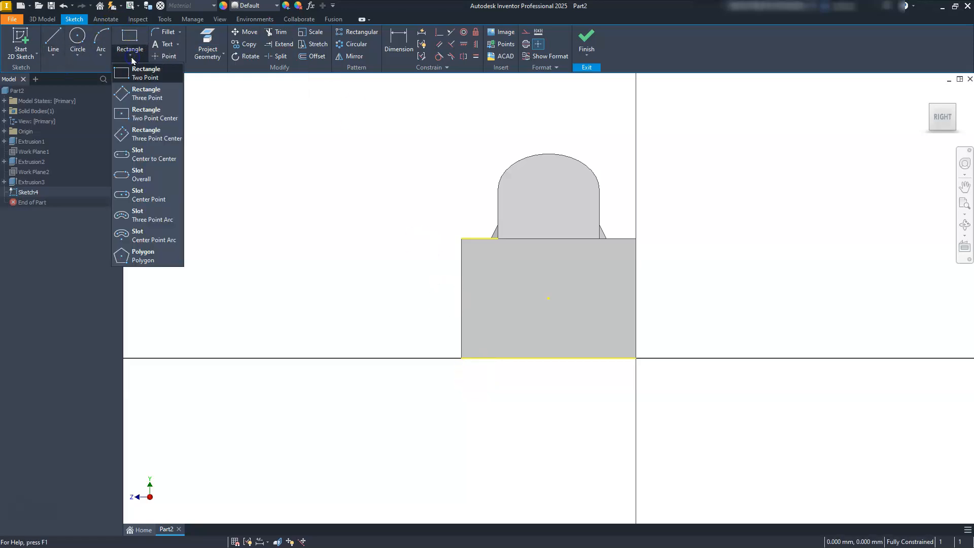
{"action": "left_click", "coordinate": [145, 115]}
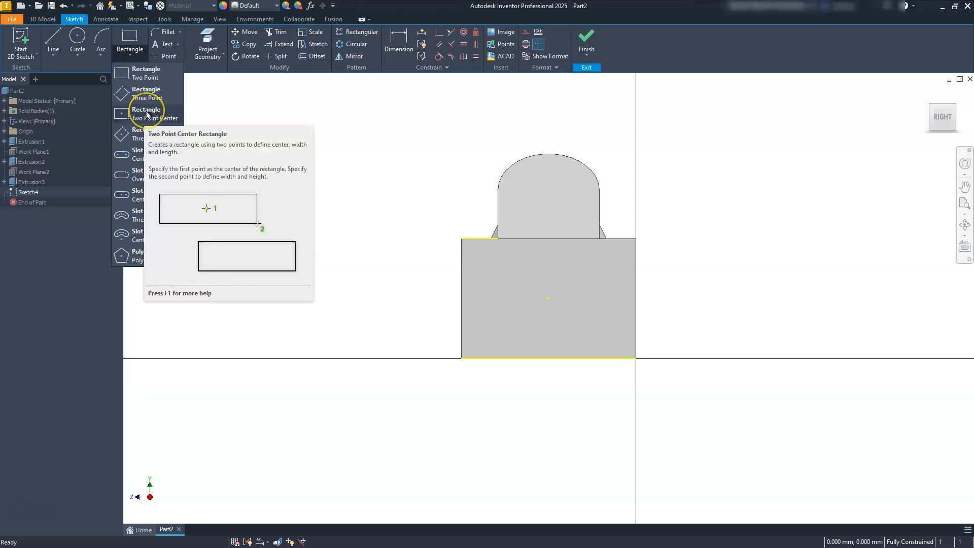
{"action": "left_click", "coordinate": [146, 114]}
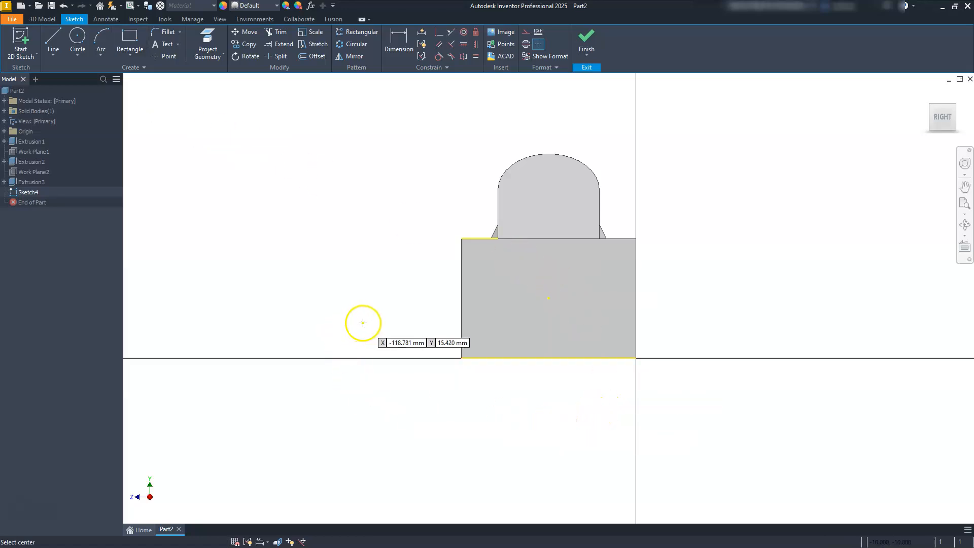
{"action": "left_click", "coordinate": [401, 243]}
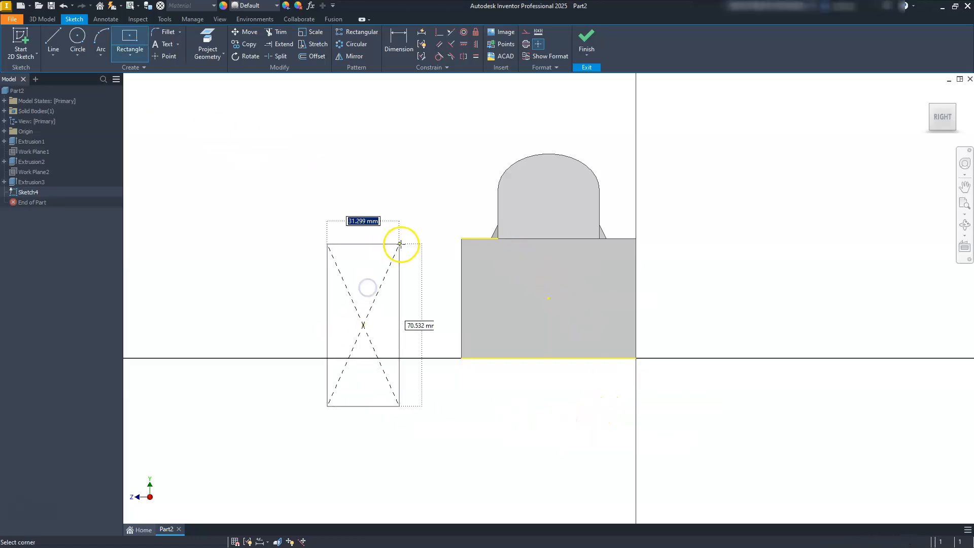
{"action": "left_click", "coordinate": [400, 252]}
{"action": "key", "text": "Escape"}
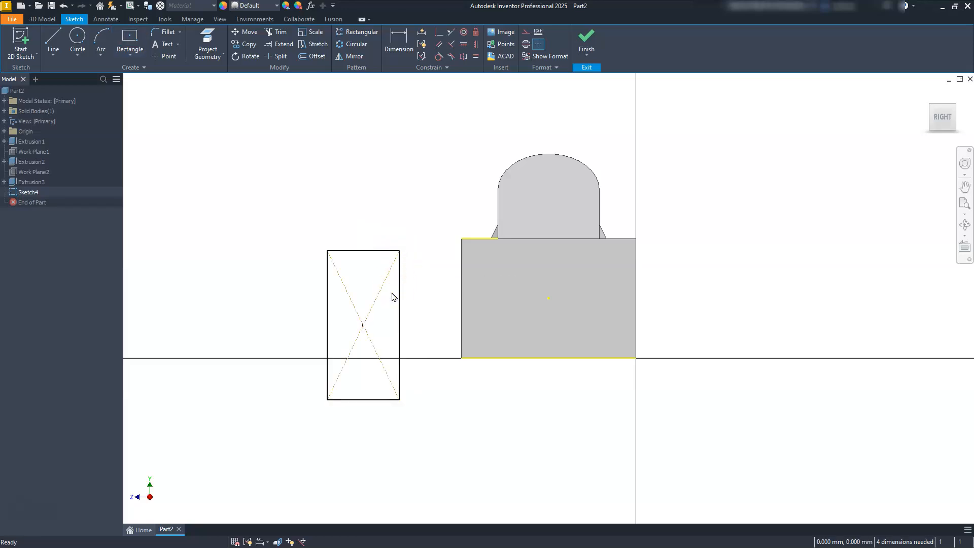
Step: Align the rectangle's centre point vertically with the centre point of the end face
{"action": "left_click", "coordinate": [475, 43]}
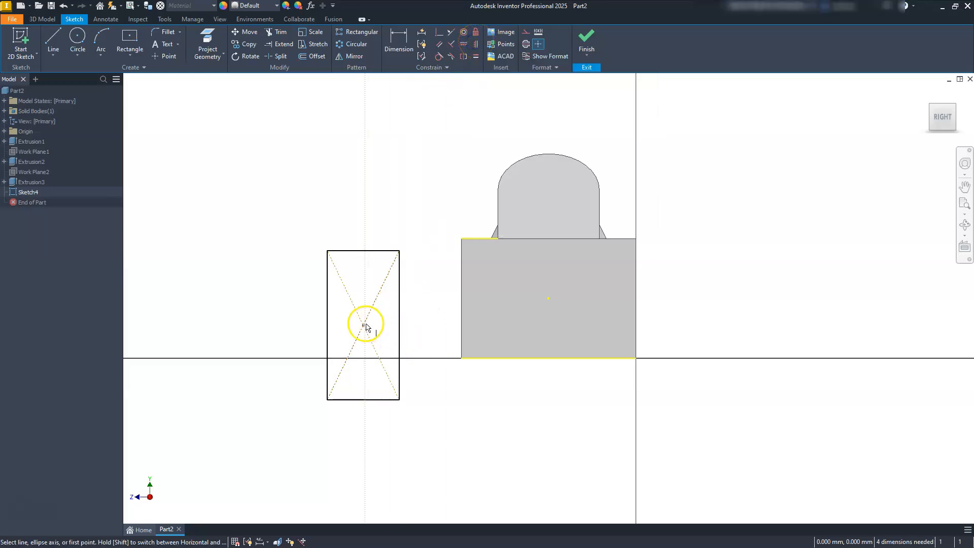
{"action": "left_click", "coordinate": [364, 325]}
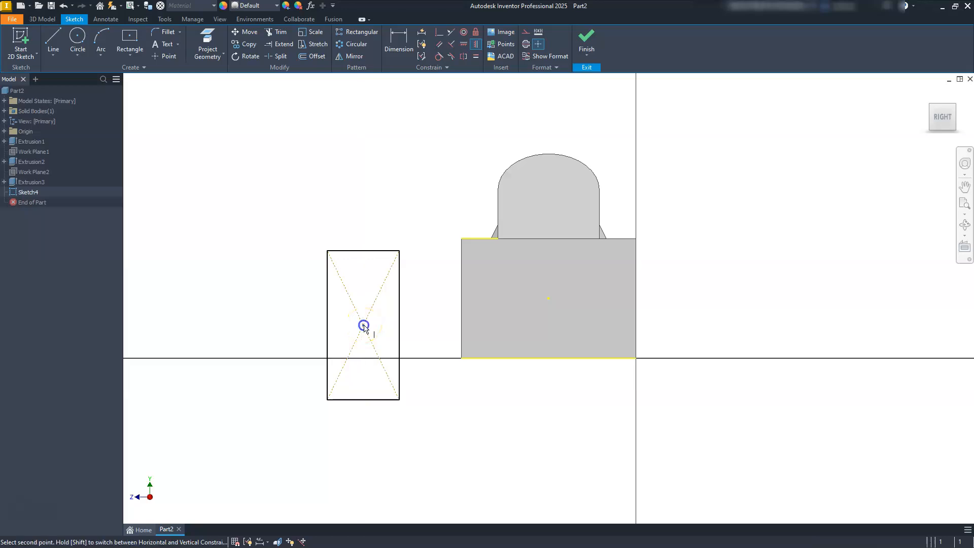
{"action": "left_click", "coordinate": [546, 298]}
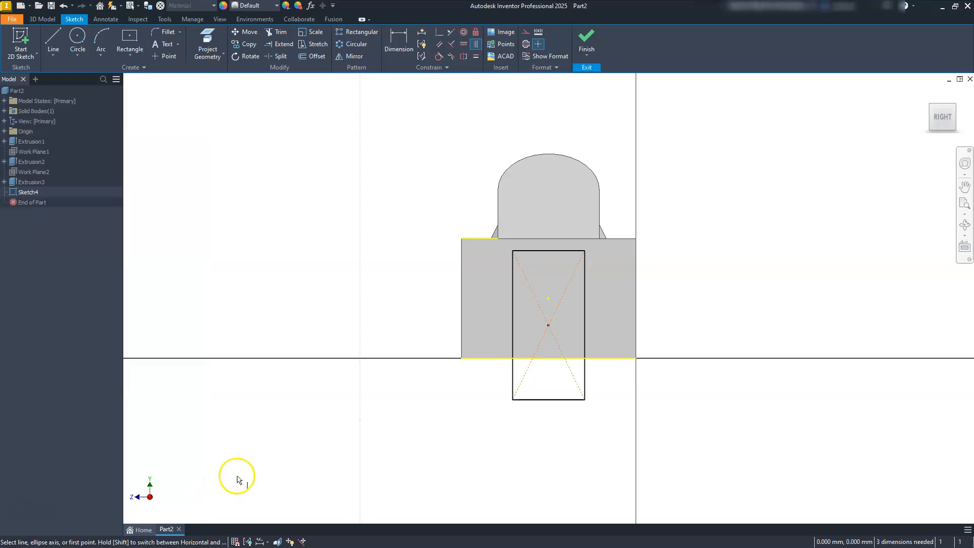
Step: Make the rectangle's upper and lower lines collinear with the projected upper and lower edges of the face
{"action": "left_click", "coordinate": [455, 45]}
{"action": "left_click", "coordinate": [530, 251]}
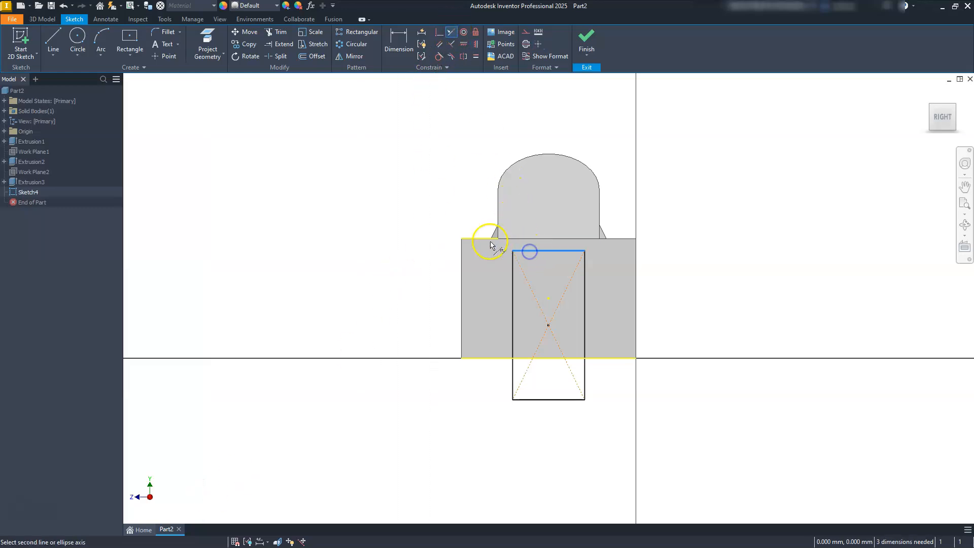
{"action": "left_click", "coordinate": [477, 240]}
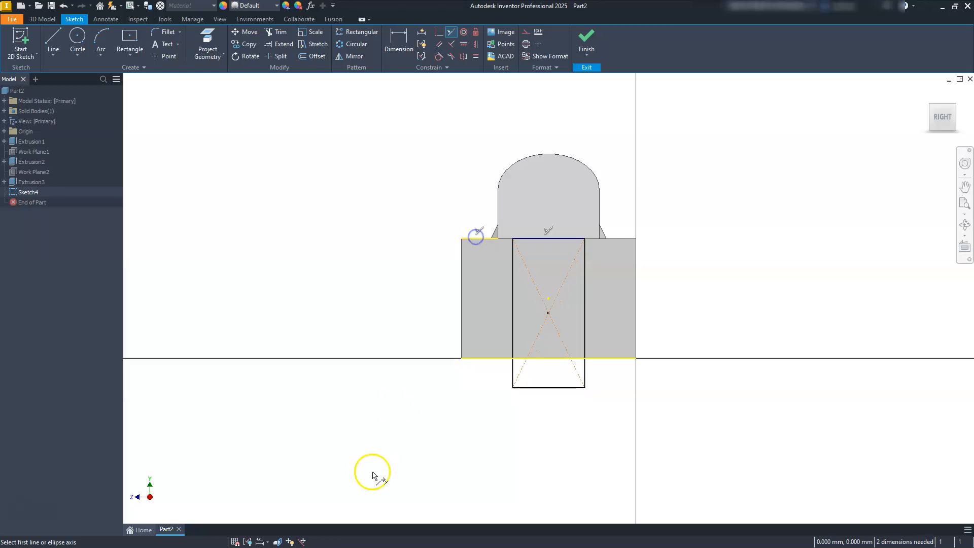
{"action": "left_click", "coordinate": [540, 388]}
{"action": "left_click", "coordinate": [494, 359]}
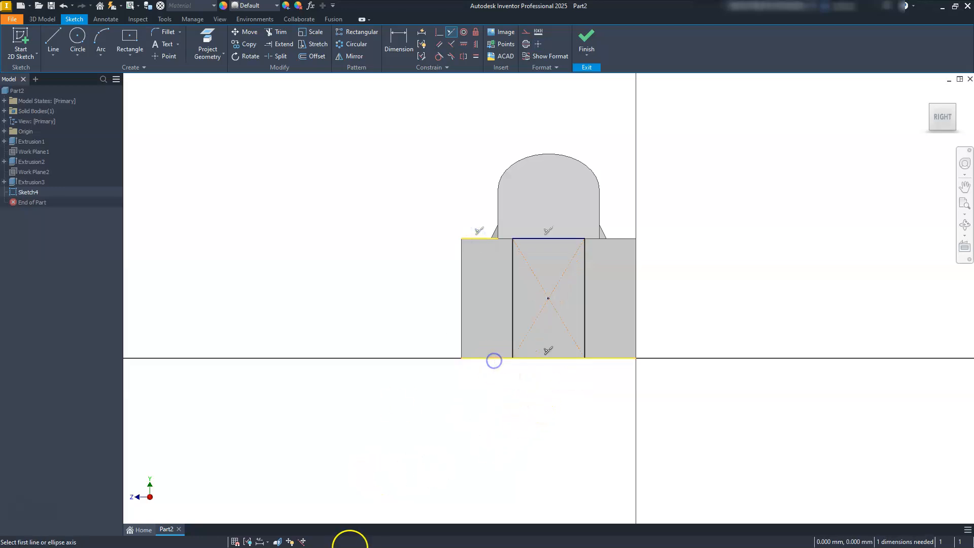
{"action": "key", "text": "Escape"}
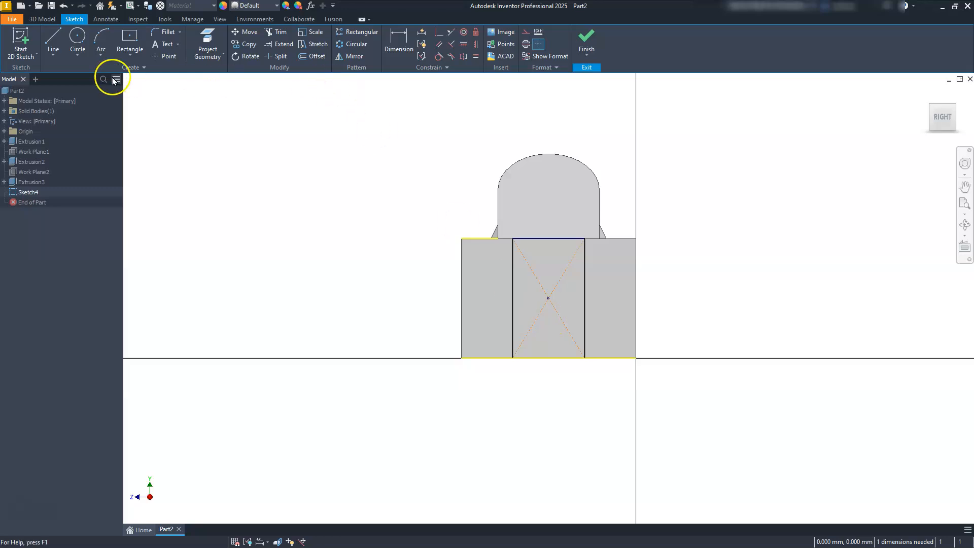
Step: Dimension the rectangle's width as 20 mm and finish the sketch
{"action": "left_click", "coordinate": [394, 42]}
{"action": "left_click", "coordinate": [513, 315]}
{"action": "left_click", "coordinate": [585, 325]}
{"action": "left_click", "coordinate": [552, 384]}
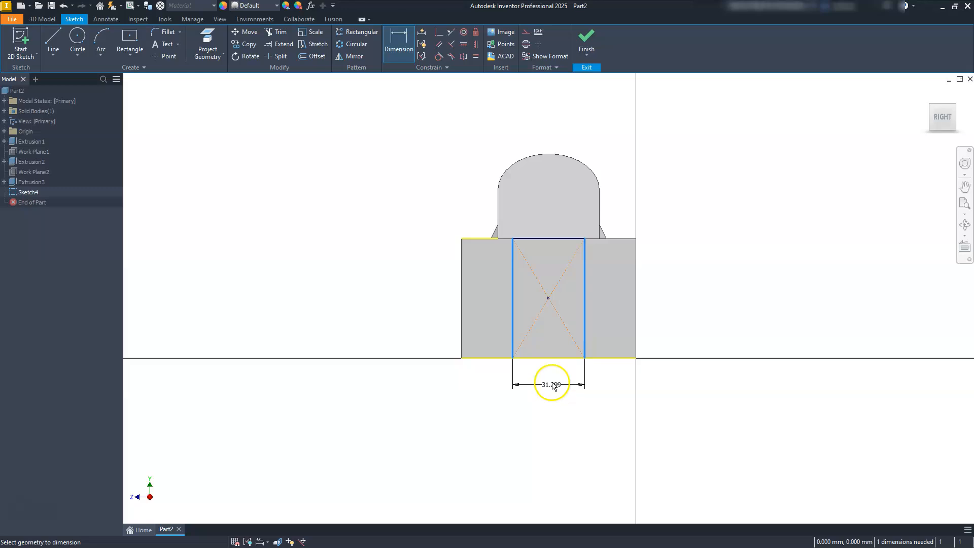
{"action": "type", "text": "20"}
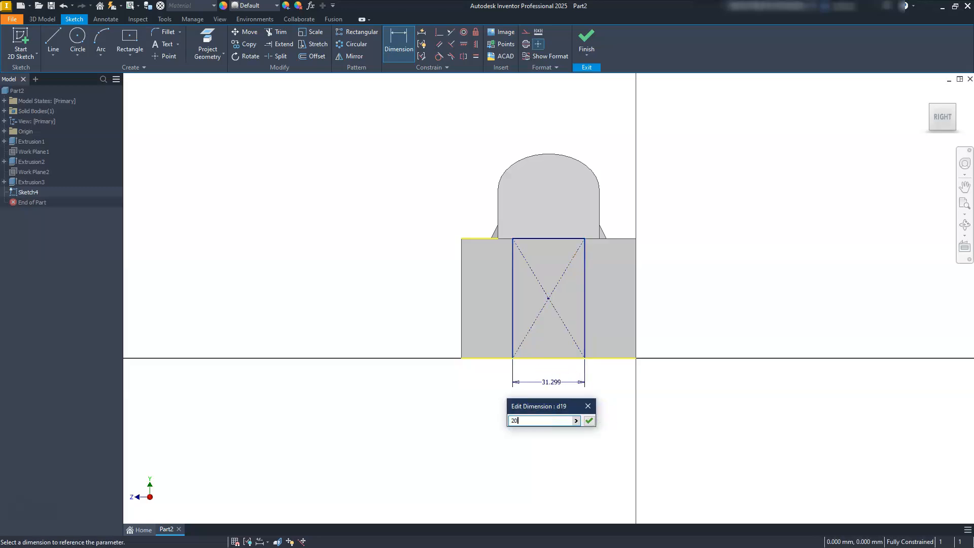
{"action": "key", "text": "Return"}
{"action": "key", "text": "Escape"}
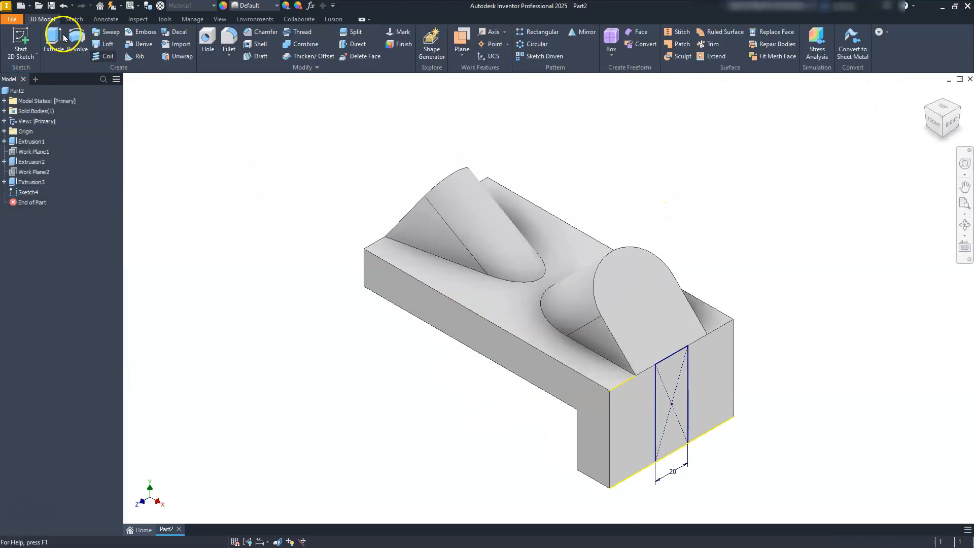
Step: Extrude the 20 mm wide rectangle 6 mm outward from the end face, joined to the bracket
{"action": "left_click", "coordinate": [56, 36]}
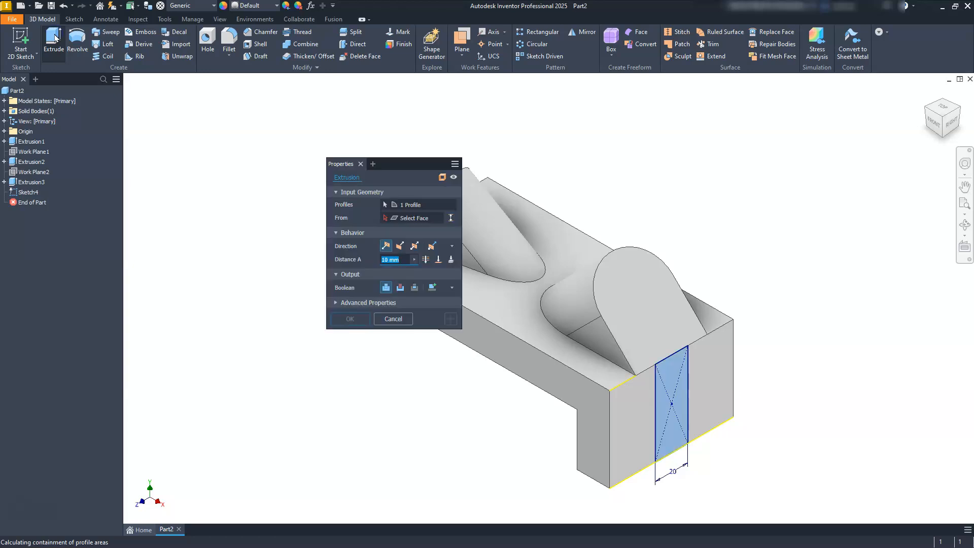
{"action": "left_click", "coordinate": [393, 259]}
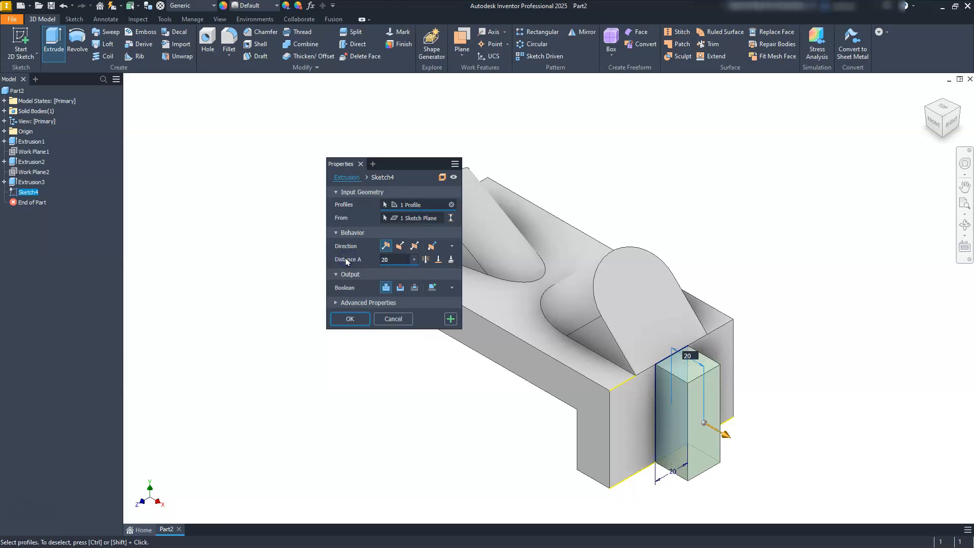
{"action": "left_click", "coordinate": [384, 259]}
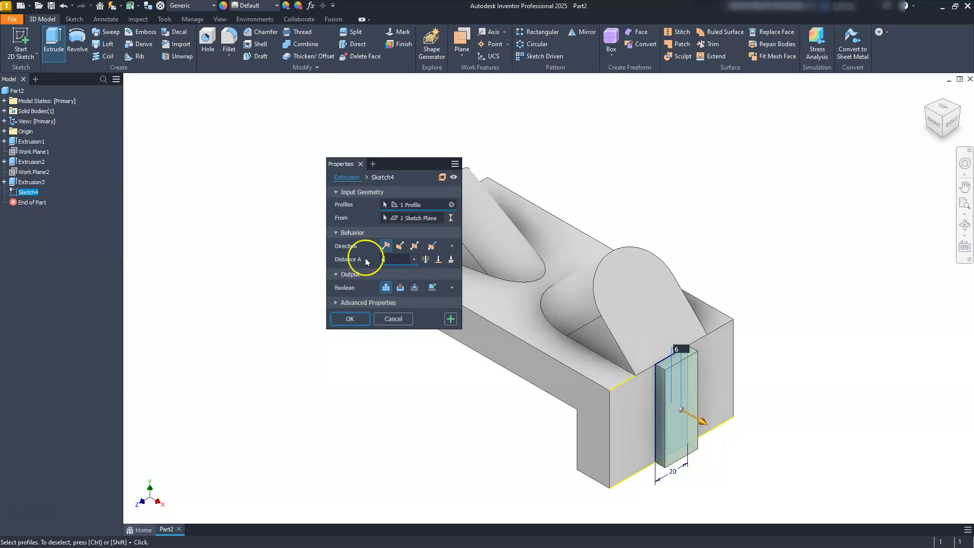
{"action": "left_click", "coordinate": [342, 319]}
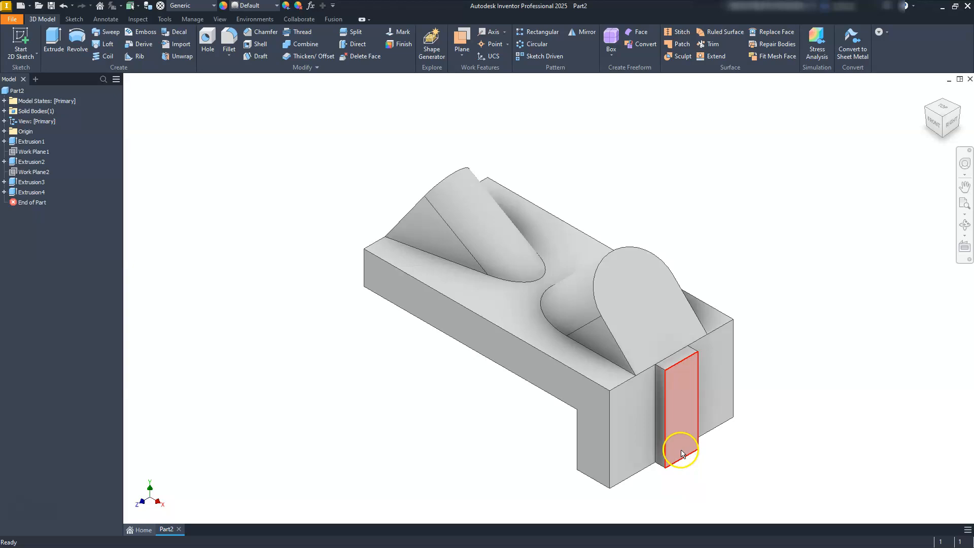
Step: Fillet the two lower outer corner edges of the downward leg with a 14 mm radius
{"action": "scroll", "coordinate": [682, 453], "scroll_direction": "down", "scroll_amount": 4}
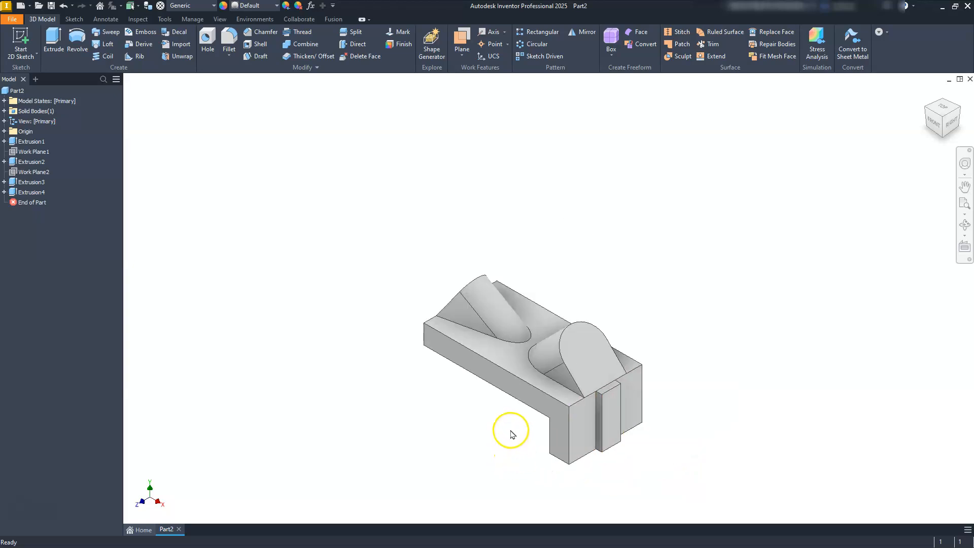
{"action": "scroll", "coordinate": [511, 437], "scroll_direction": "up", "scroll_amount": 4}
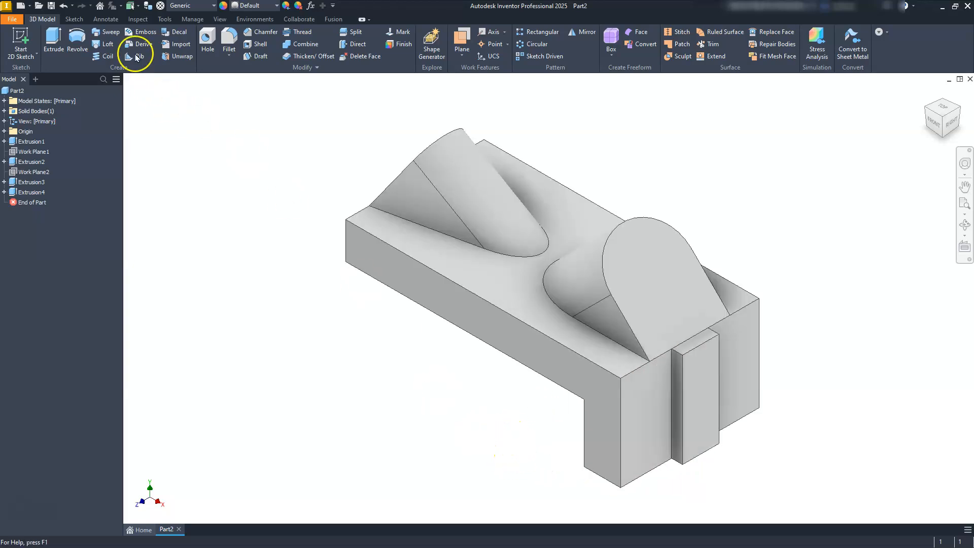
{"action": "left_click", "coordinate": [230, 39]}
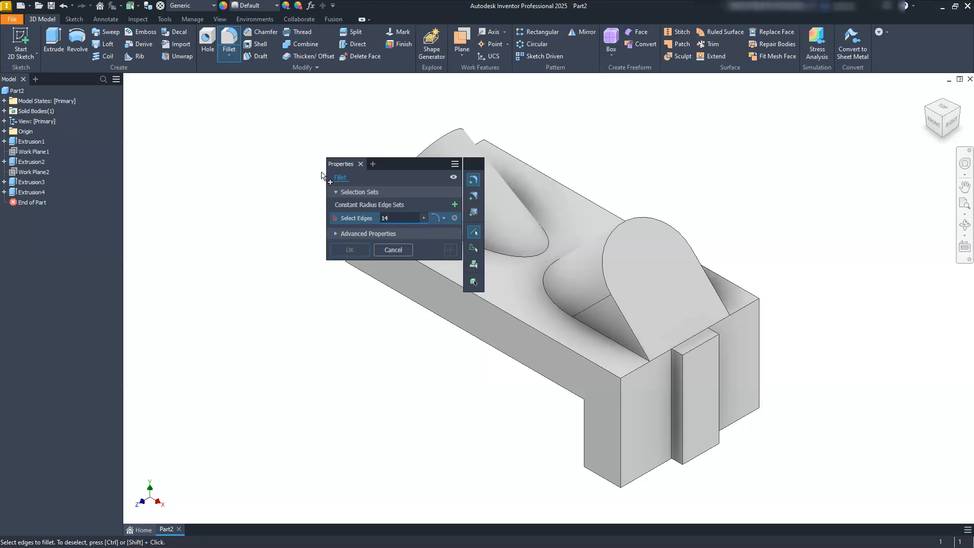
{"action": "left_click", "coordinate": [607, 479]}
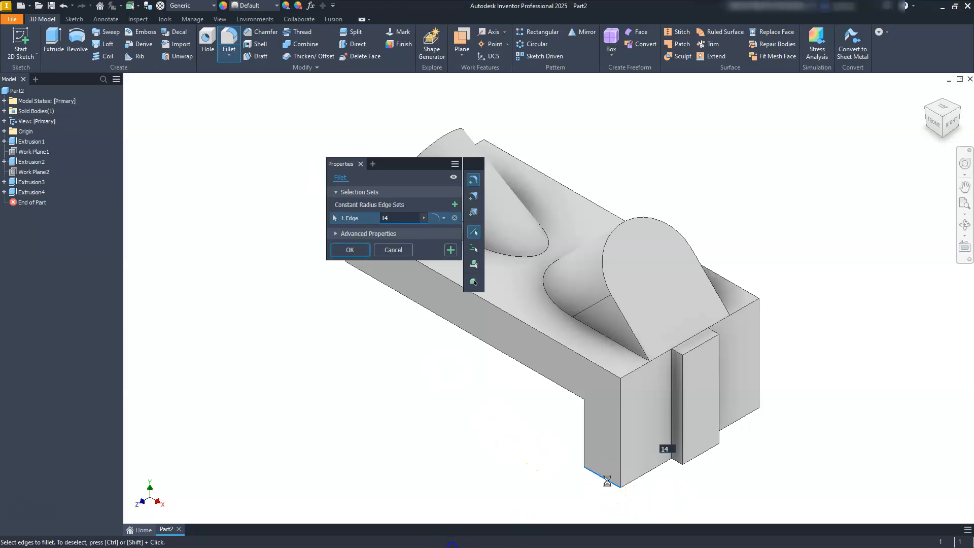
{"action": "left_click", "coordinate": [962, 106]}
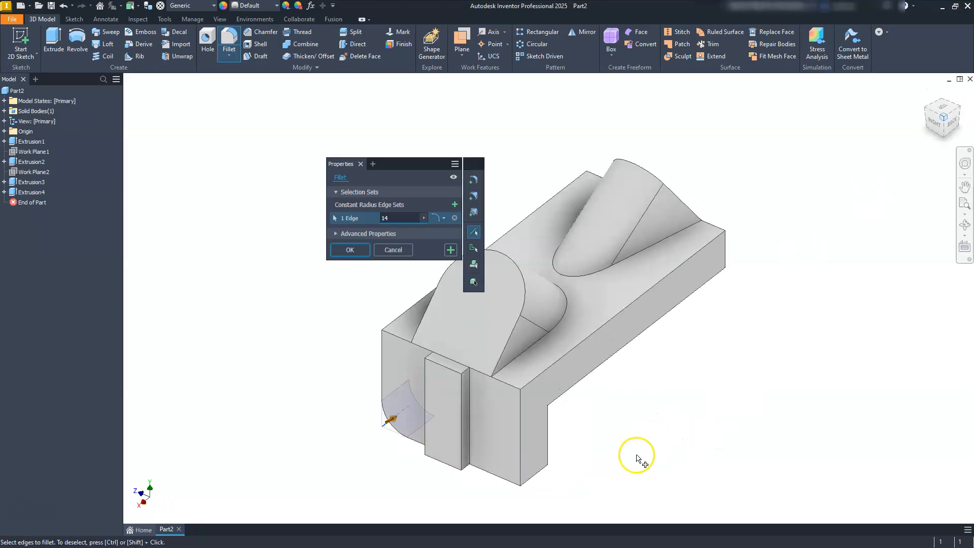
{"action": "left_click", "coordinate": [506, 474]}
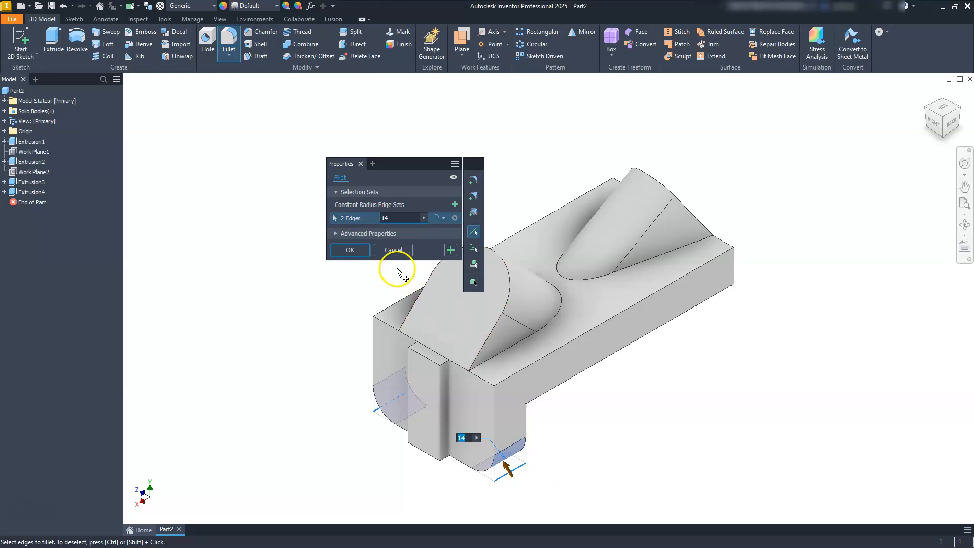
{"action": "left_click", "coordinate": [350, 249]}
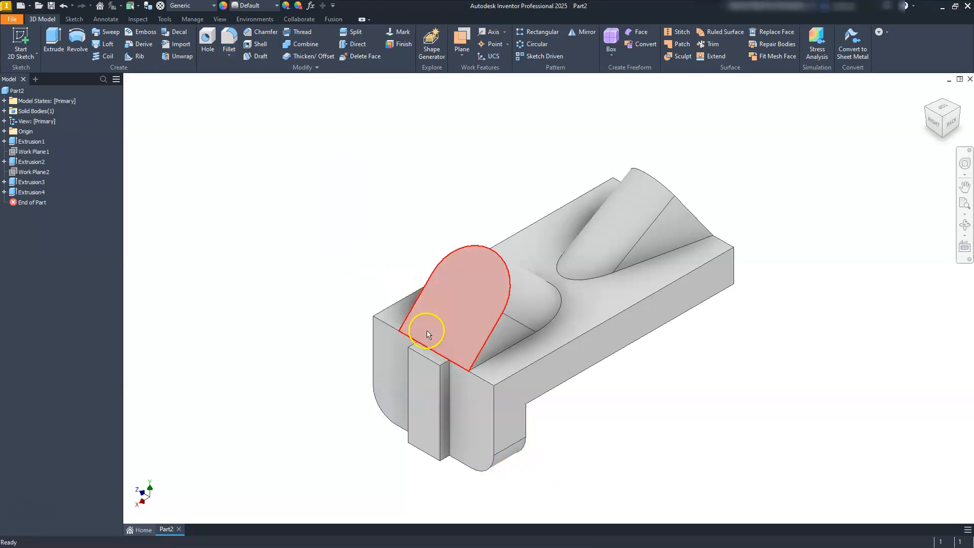
Step: Chamfer the two vertical corner edges at the plate's far end, opposite the downward leg, with a 10 mm distance
{"action": "left_click", "coordinate": [266, 33]}
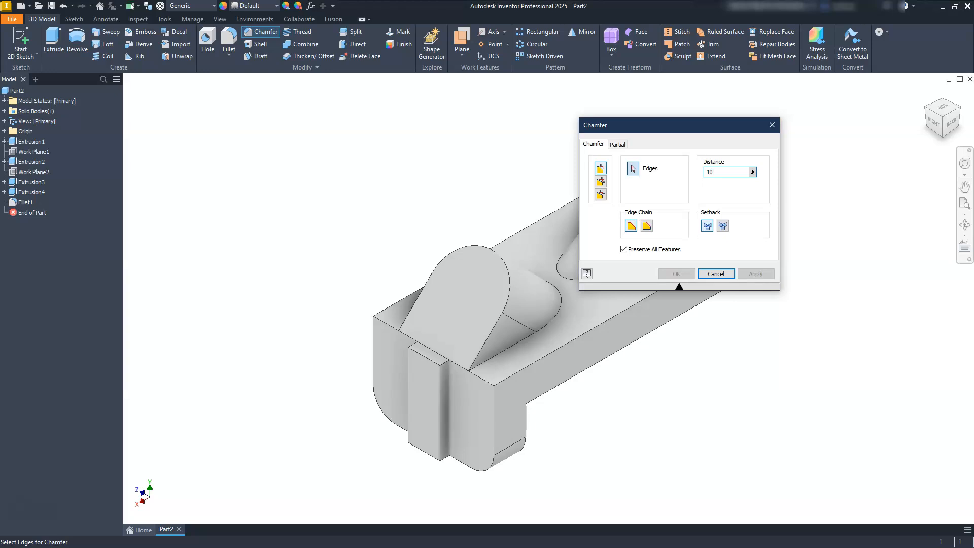
{"action": "left_click_drag", "start_coordinate": [694, 123], "coordinate": [420, 165]}
{"action": "left_click", "coordinate": [735, 265]}
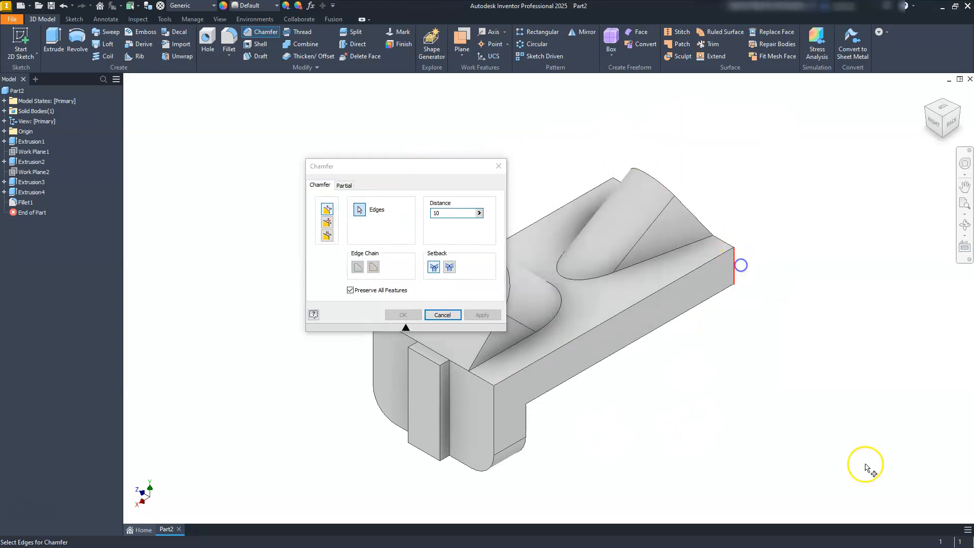
{"action": "left_click", "coordinate": [964, 112]}
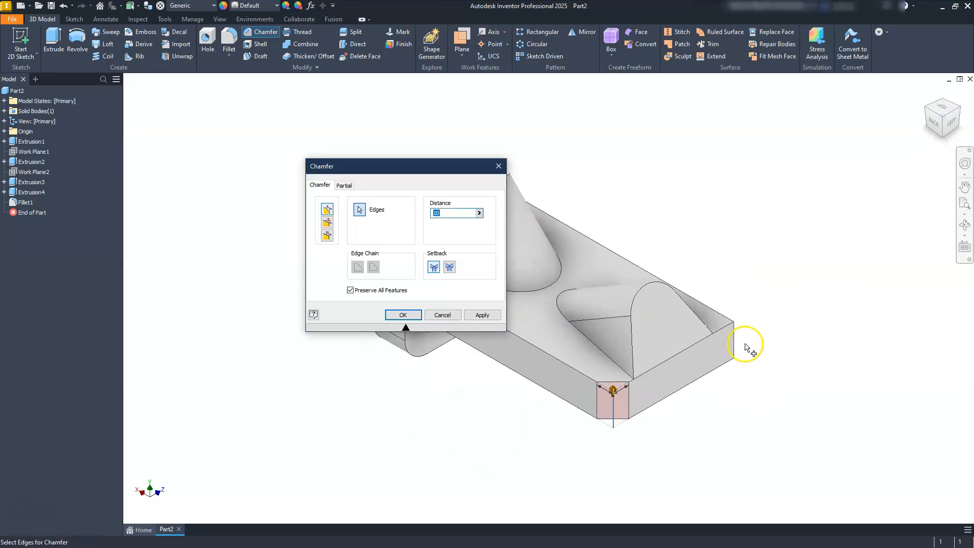
{"action": "left_click", "coordinate": [737, 343]}
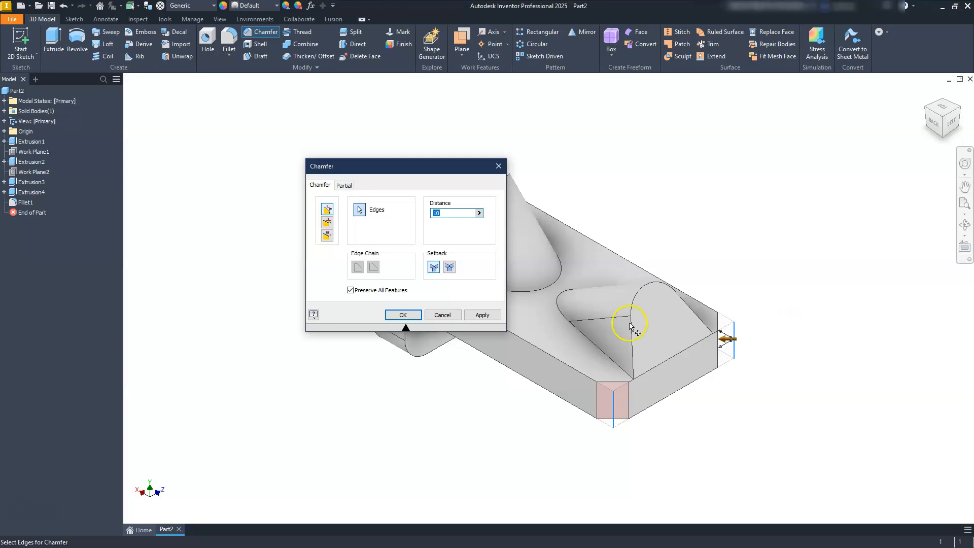
{"action": "left_click", "coordinate": [397, 316]}
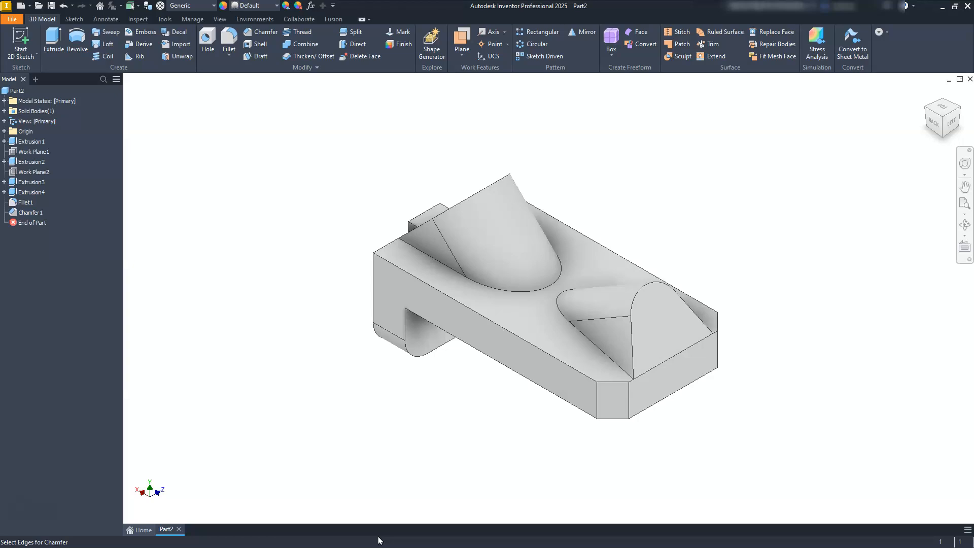
Step: Start a sketch on the leg's outer end face and project the two rounded lower corner arcs into it
{"action": "left_click", "coordinate": [926, 110]}
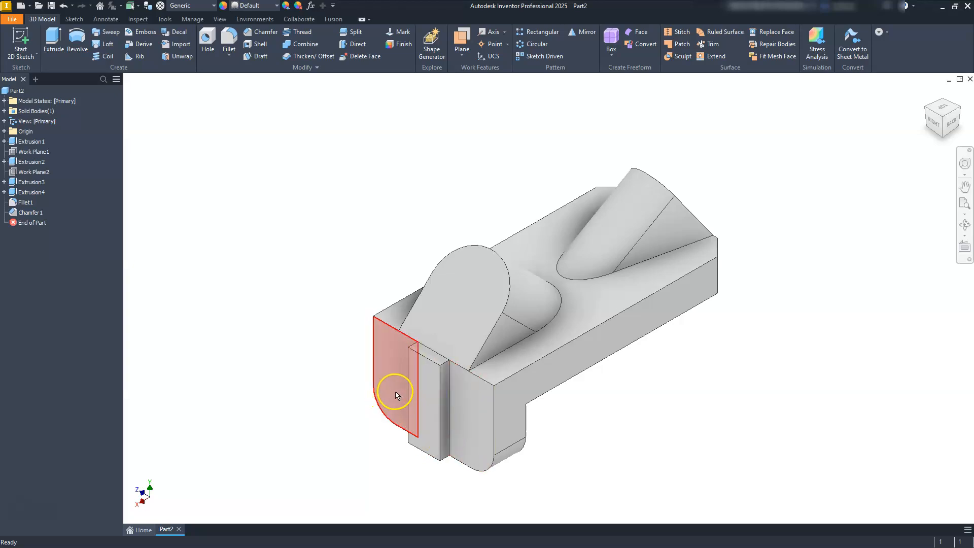
{"action": "left_click", "coordinate": [389, 384]}
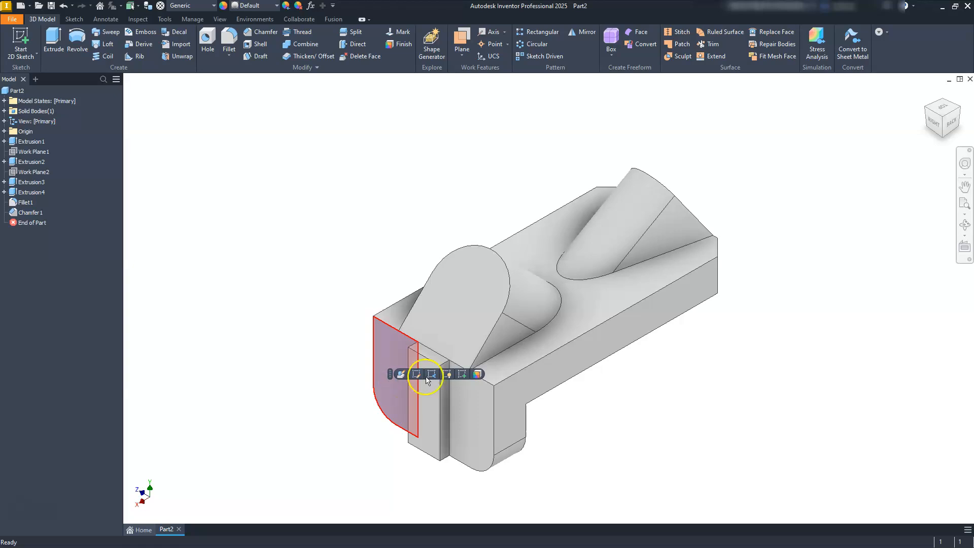
{"action": "left_click", "coordinate": [448, 374]}
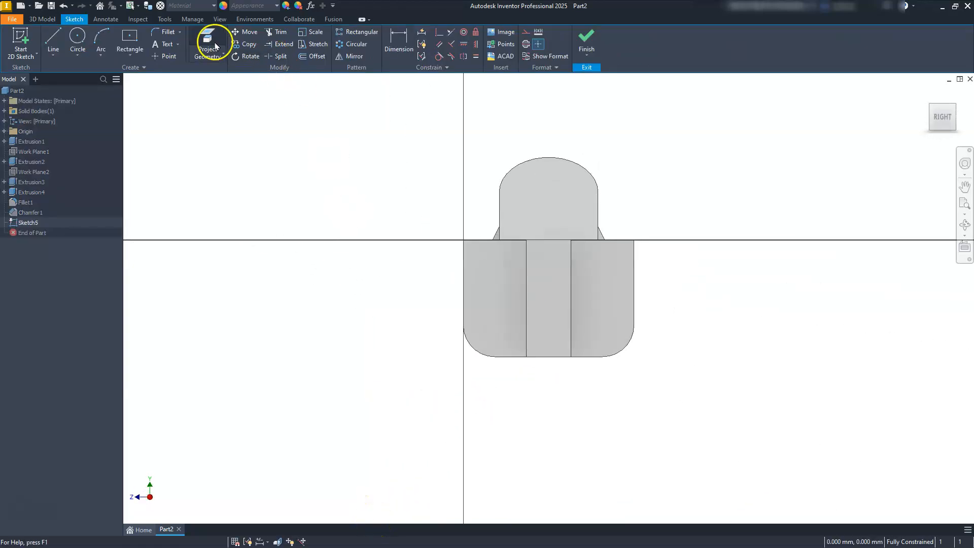
{"action": "left_click", "coordinate": [207, 38]}
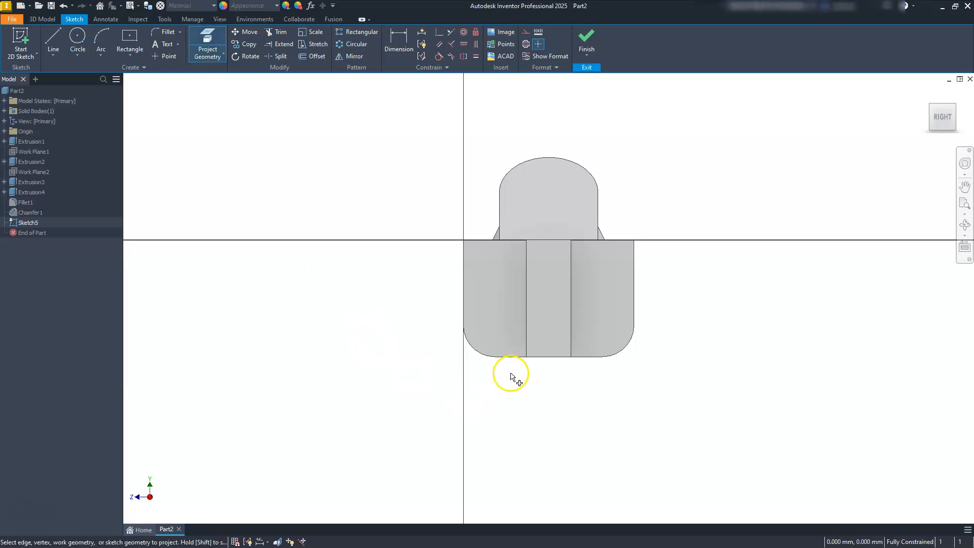
{"action": "left_click", "coordinate": [622, 358]}
{"action": "left_click", "coordinate": [713, 445]}
{"action": "key", "text": "Escape"}
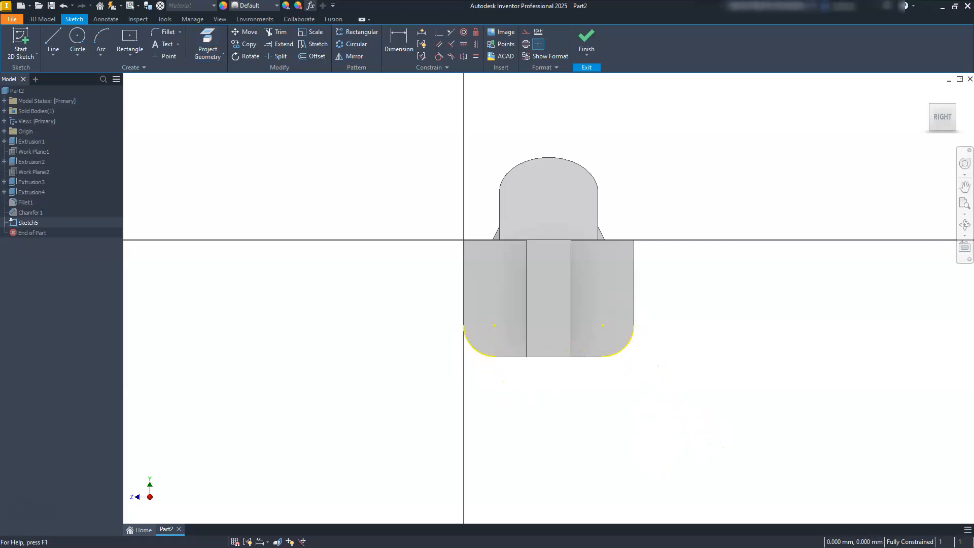
Step: Place a sketch point at the centre of each projected corner arc and finish the sketch
{"action": "left_click", "coordinate": [162, 56]}
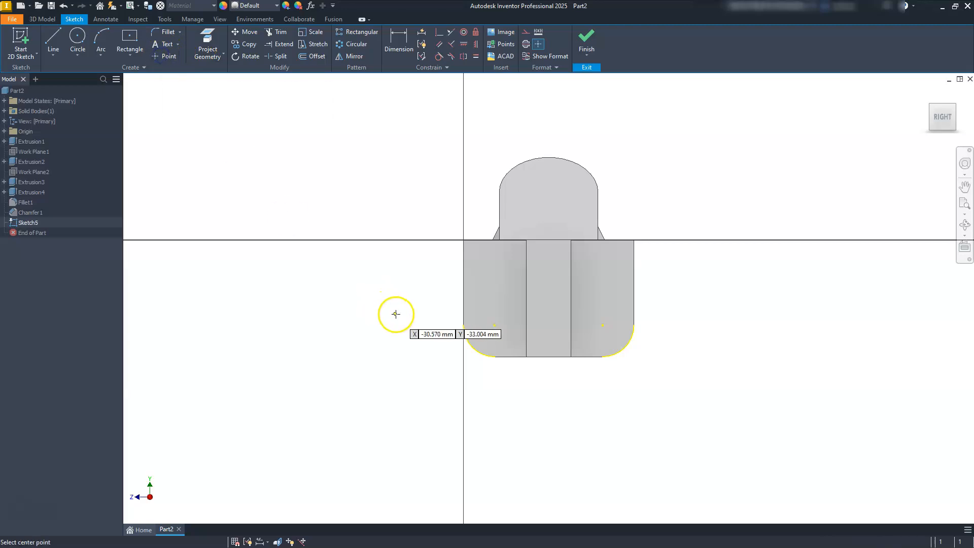
{"action": "left_click", "coordinate": [495, 325]}
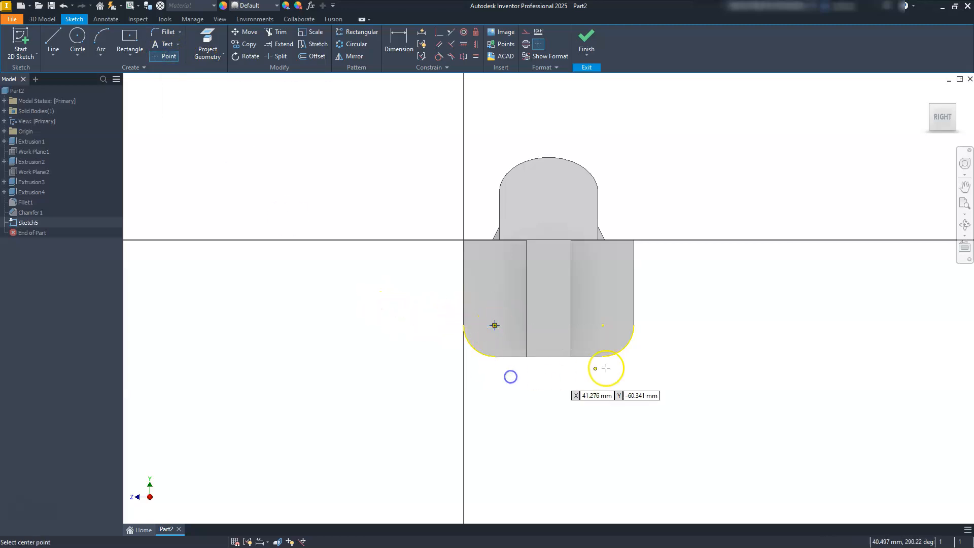
{"action": "left_click", "coordinate": [603, 325]}
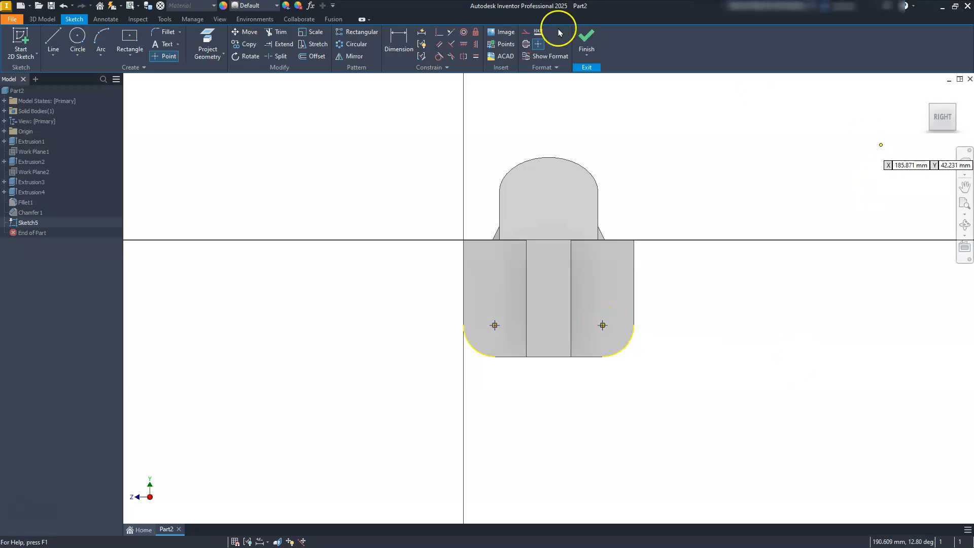
{"action": "left_click", "coordinate": [594, 43]}
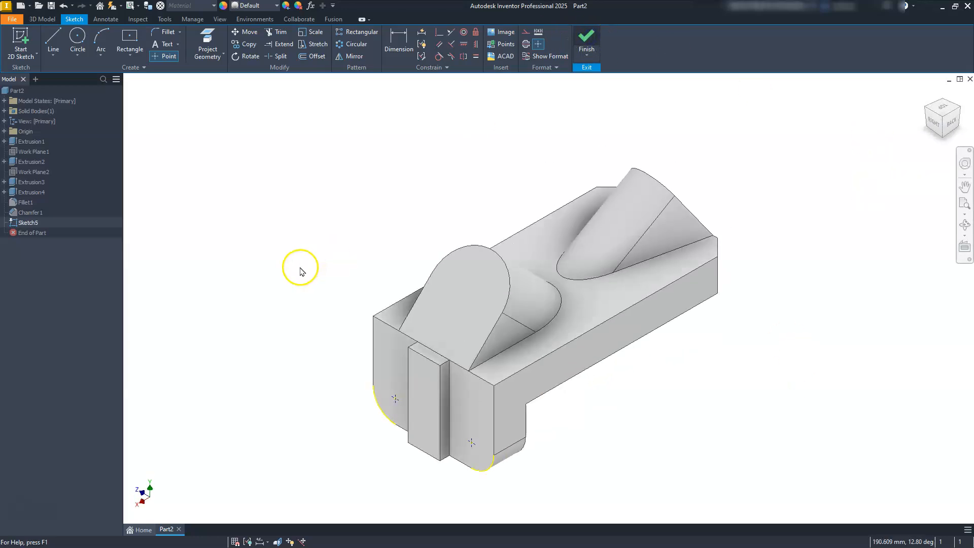
Step: Cut two 12 mm diameter through-all holes in the leg at the sketch points
{"action": "left_click", "coordinate": [207, 41]}
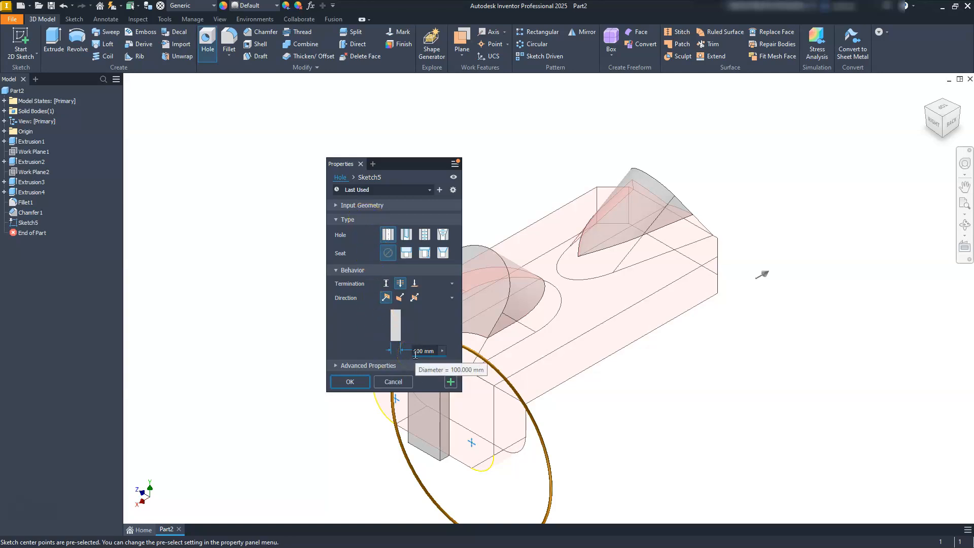
{"action": "left_click", "coordinate": [432, 351]}
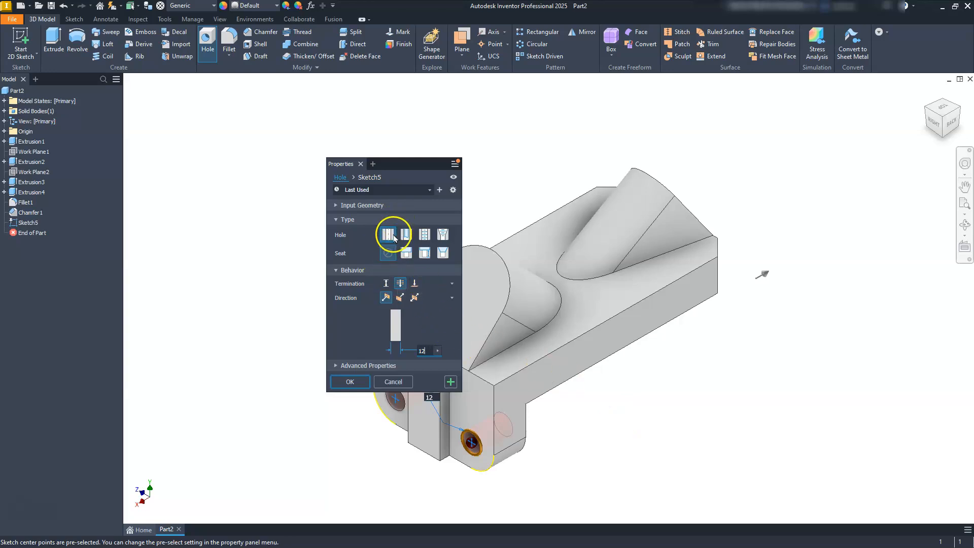
{"action": "left_click", "coordinate": [349, 382]}
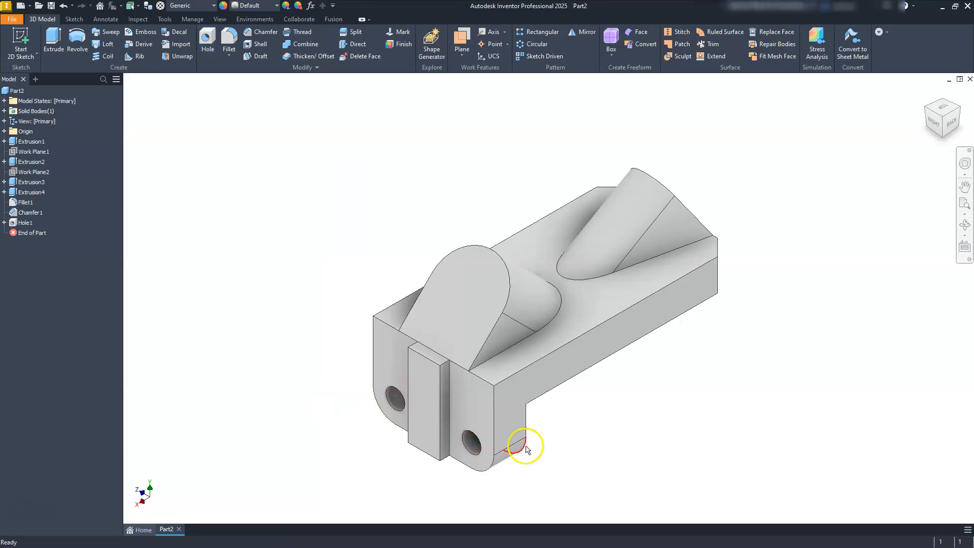
Step: Place a hole on the inclined face of the boss above the leg, concentric with the boss's rounded surface
{"action": "left_click", "coordinate": [472, 294]}
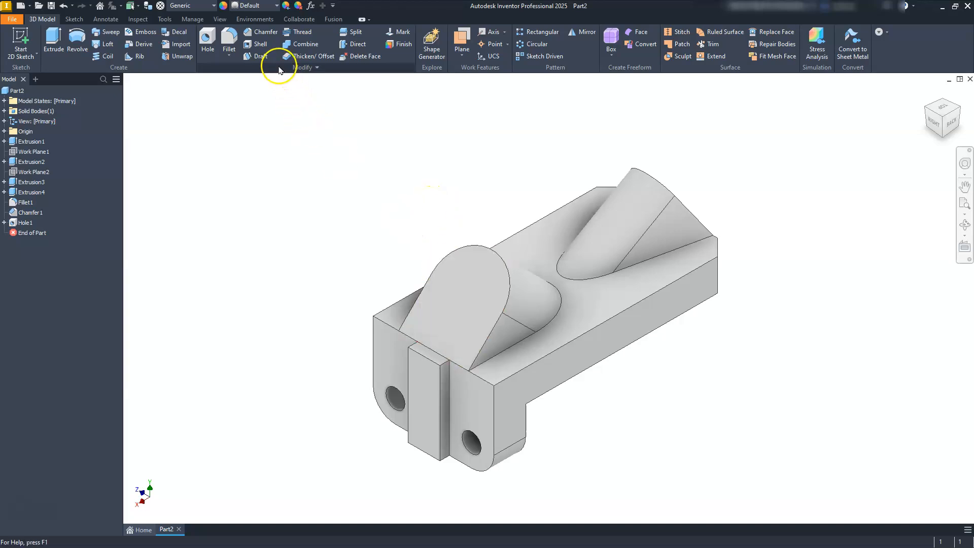
{"action": "left_click", "coordinate": [208, 38]}
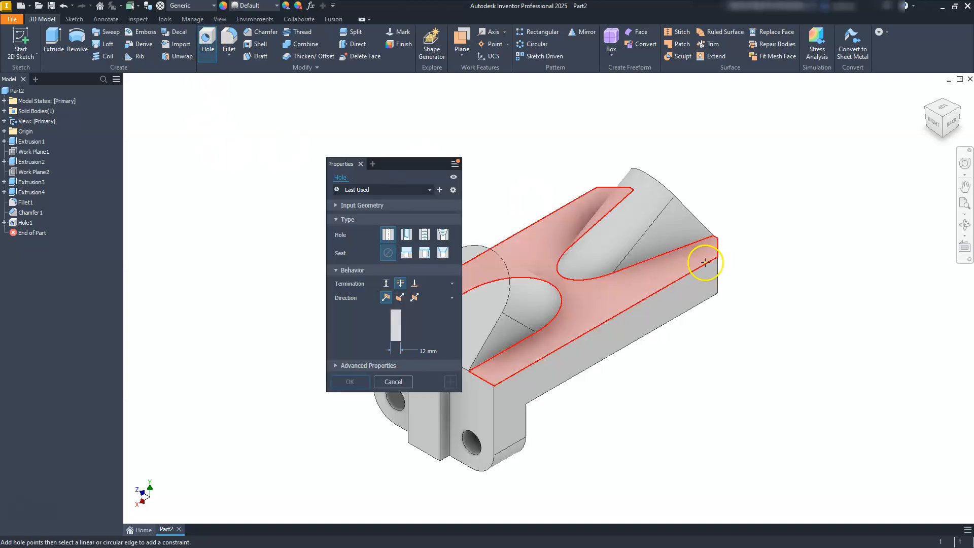
{"action": "scroll", "coordinate": [520, 302], "scroll_direction": "up", "scroll_amount": 3}
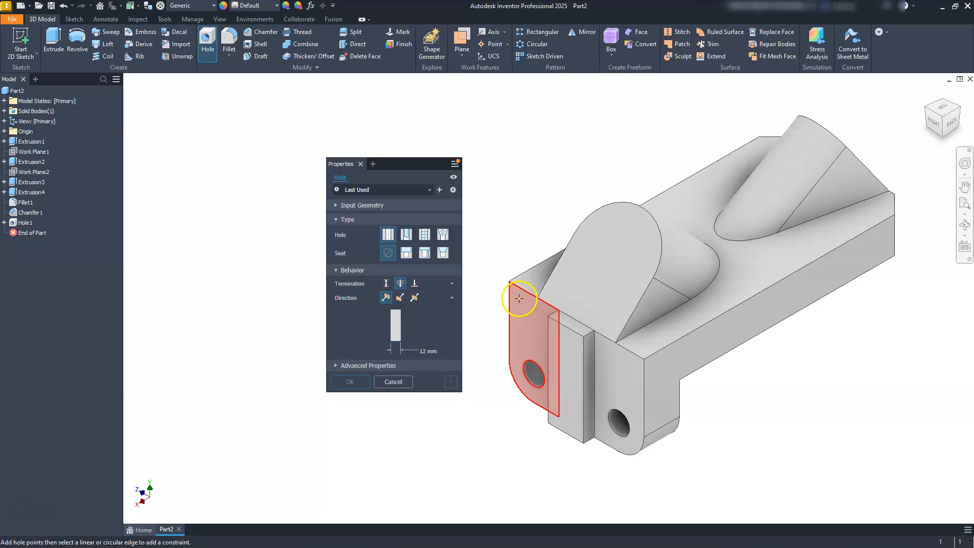
{"action": "left_click", "coordinate": [602, 234]}
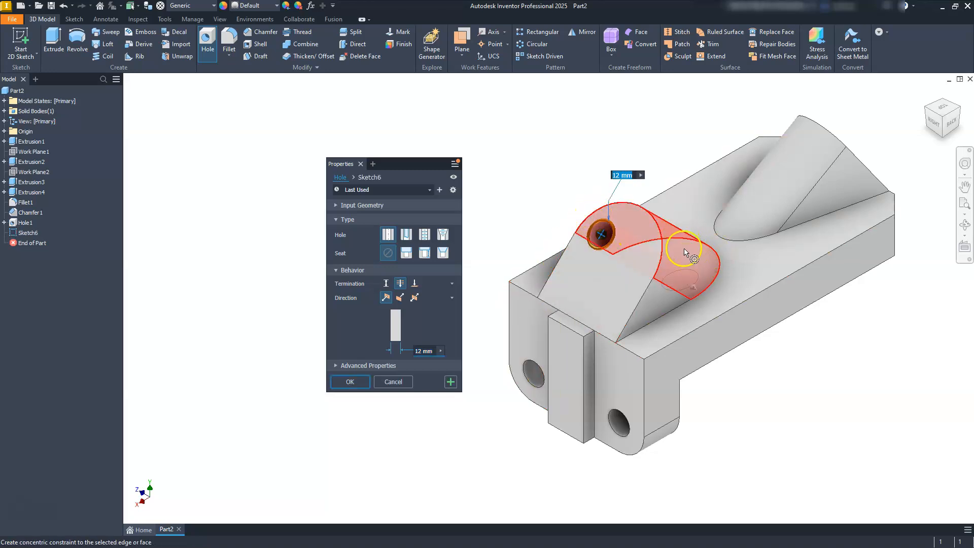
{"action": "left_click", "coordinate": [691, 247]}
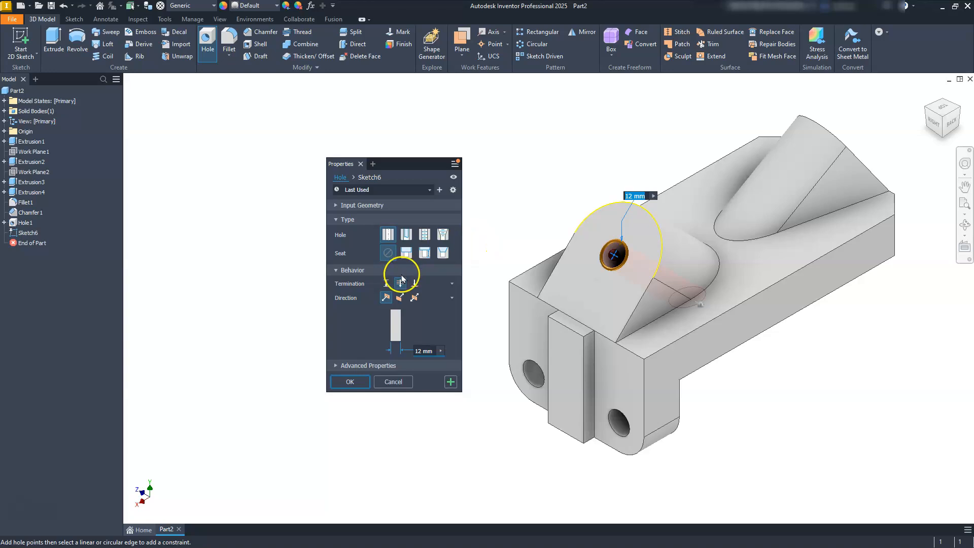
Step: Give the boss hole a distance termination with a 22 mm diameter and 32 mm depth, check its preview from the side, and create it
{"action": "left_click", "coordinate": [385, 285]}
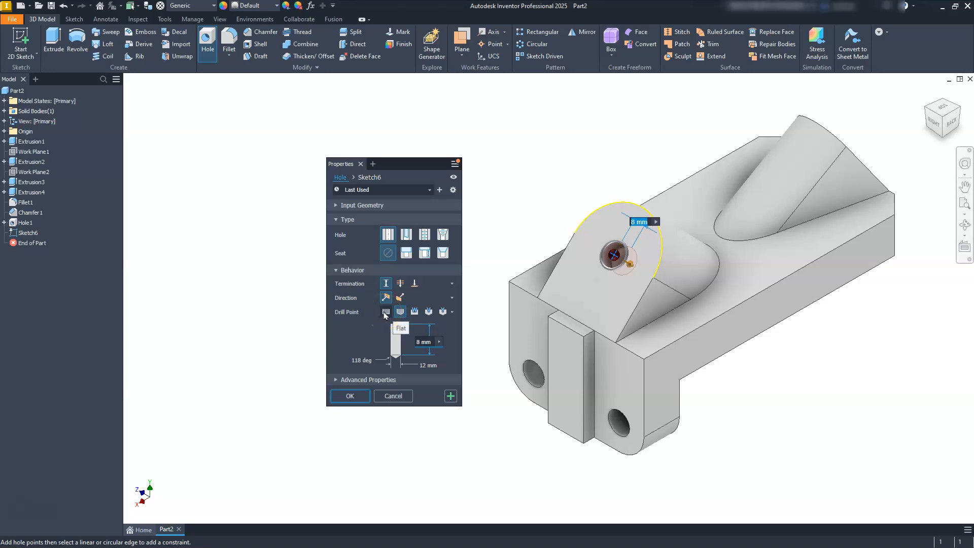
{"action": "left_click", "coordinate": [431, 365]}
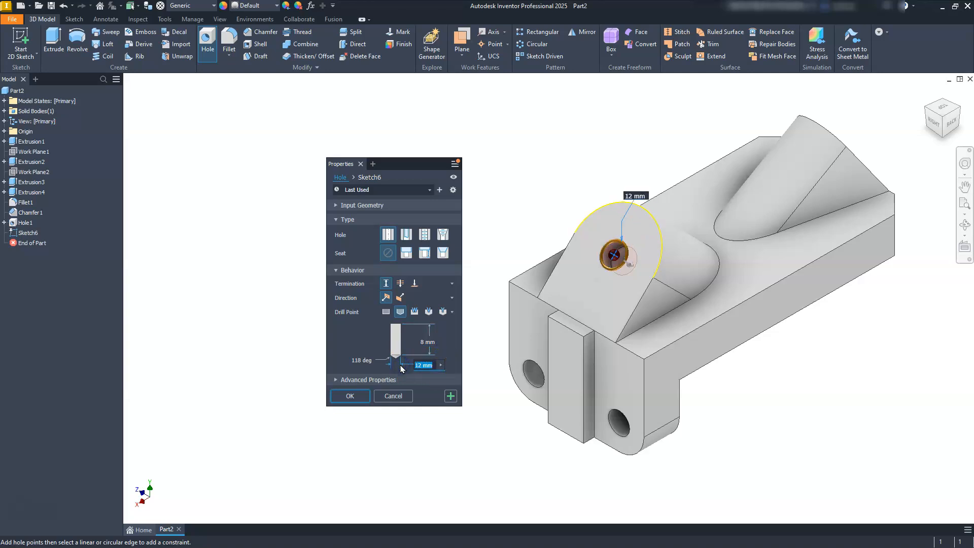
{"action": "type", "text": "22"}
{"action": "left_click", "coordinate": [426, 341]}
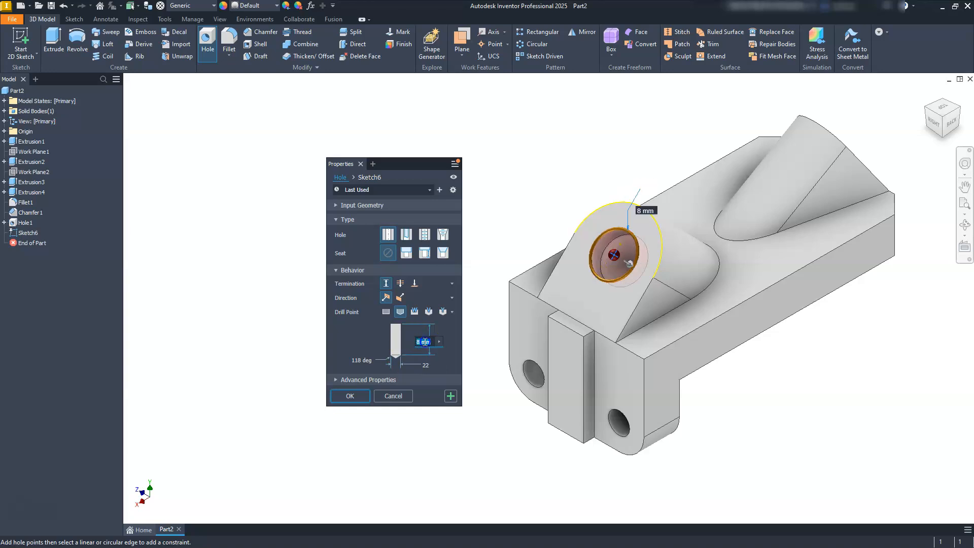
{"action": "type", "text": "32"}
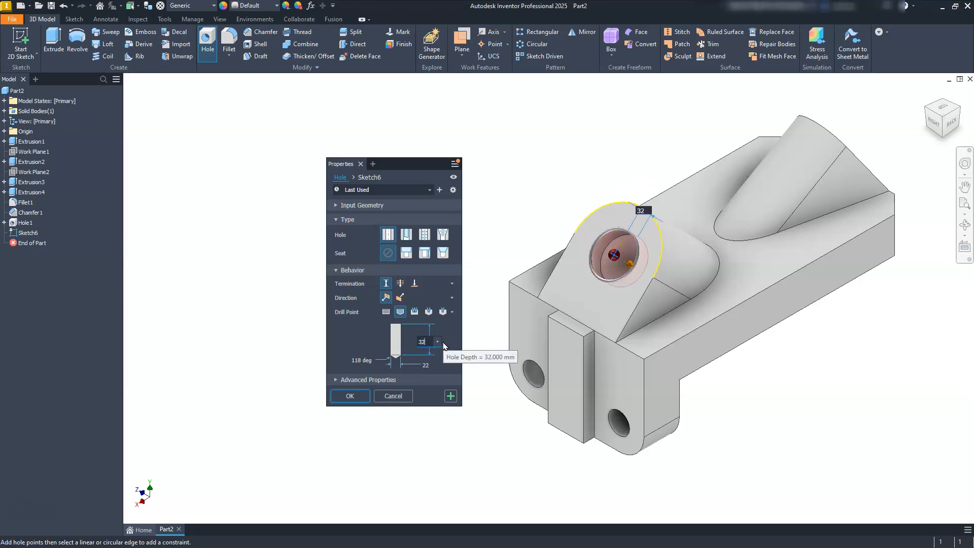
{"action": "left_click", "coordinate": [393, 314]}
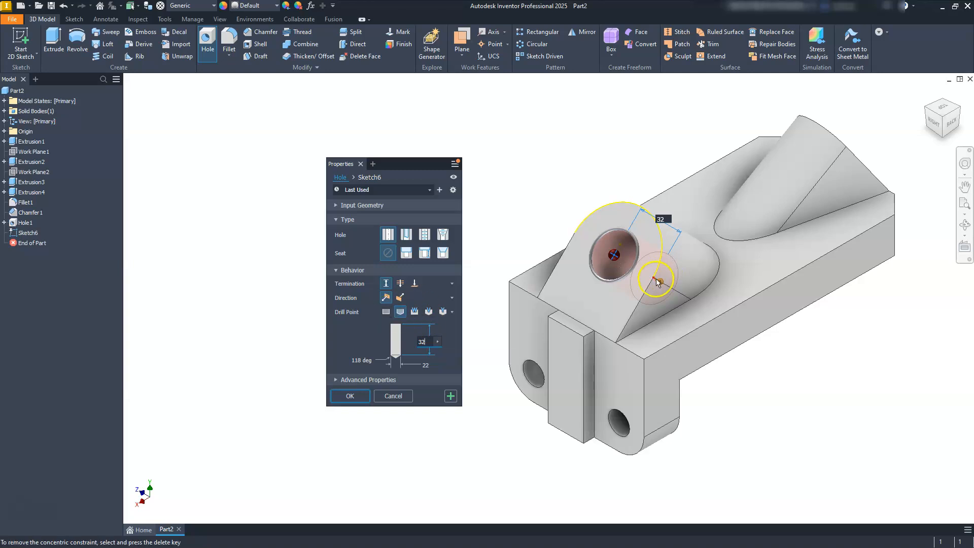
{"action": "middle_click_drag", "start_coordinate": [680, 315], "coordinate": [604, 277]}
{"action": "scroll", "coordinate": [603, 274], "scroll_direction": "down", "scroll_amount": 5}
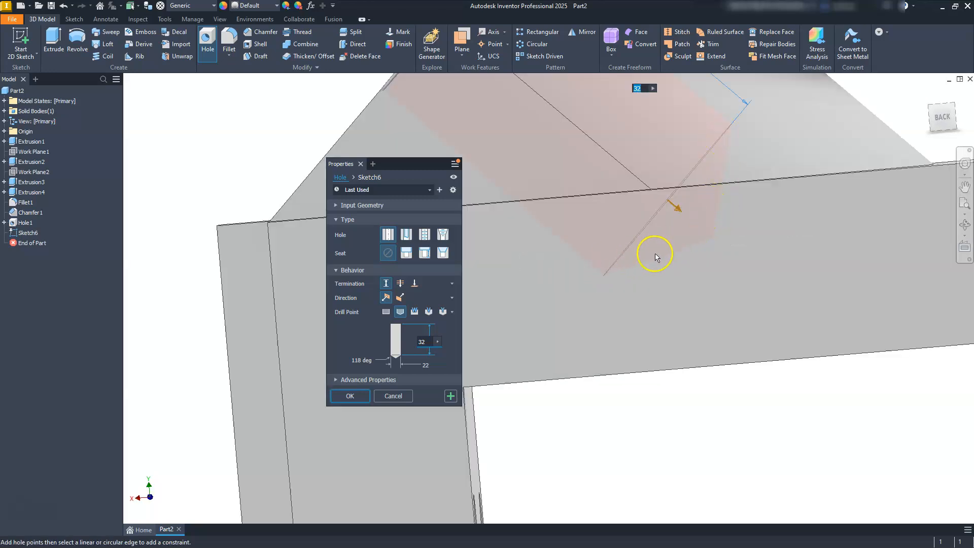
{"action": "left_click", "coordinate": [930, 105]}
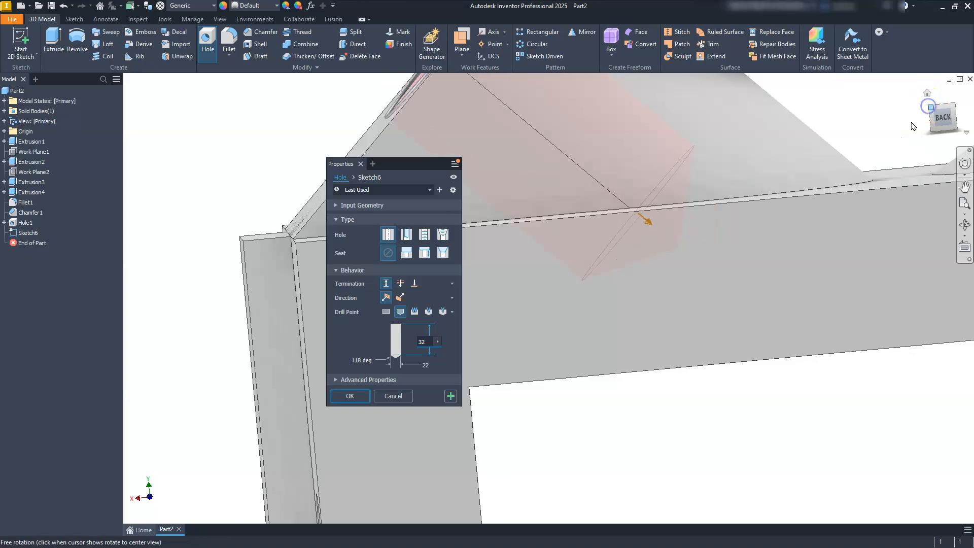
{"action": "middle_click_drag", "start_coordinate": [609, 315], "coordinate": [664, 313]}
{"action": "left_click", "coordinate": [356, 396]}
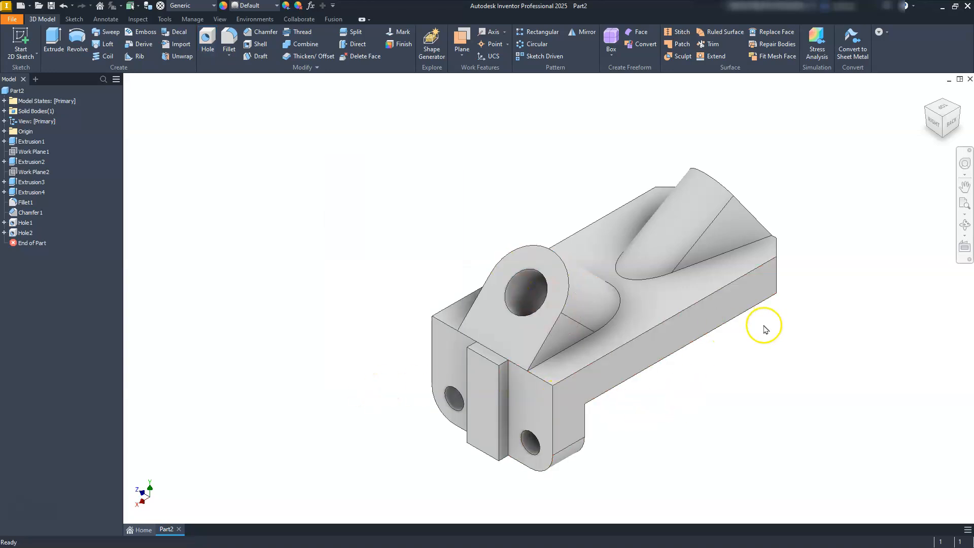
Step: Cut a 20 mm diameter, 32 mm deep hole in the inclined face of the far-end boss, concentric with its rounded surface
{"action": "left_click", "coordinate": [959, 111]}
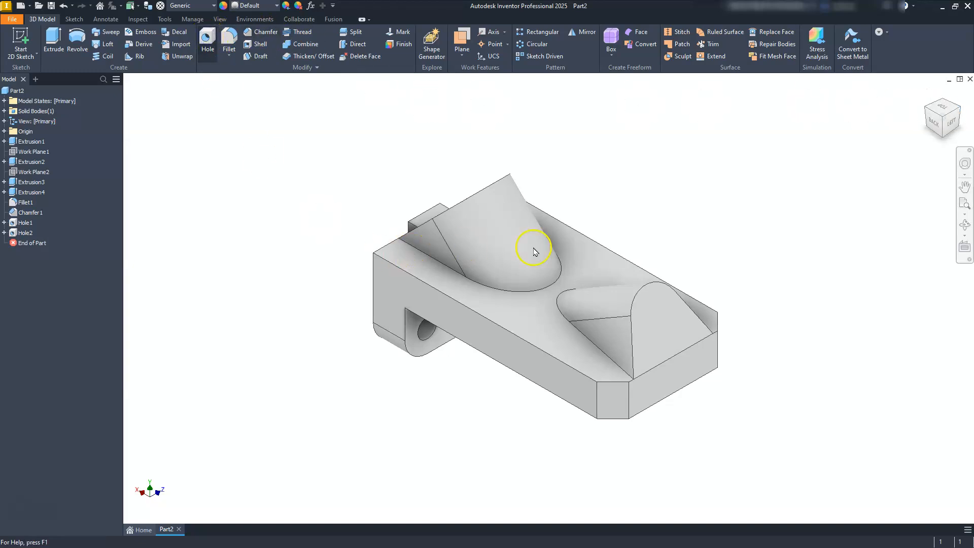
{"action": "key", "text": "h"}
{"action": "left_click", "coordinate": [646, 338]}
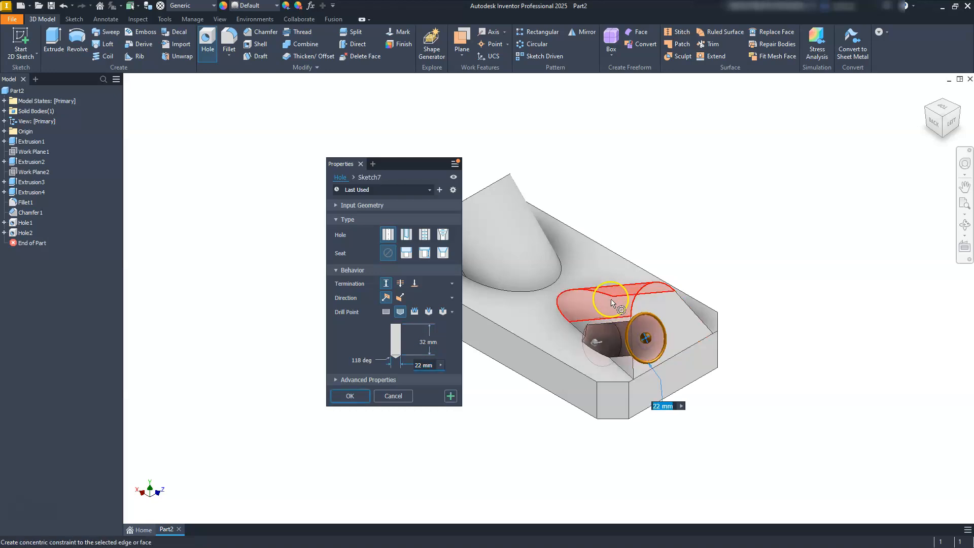
{"action": "left_click", "coordinate": [614, 303]}
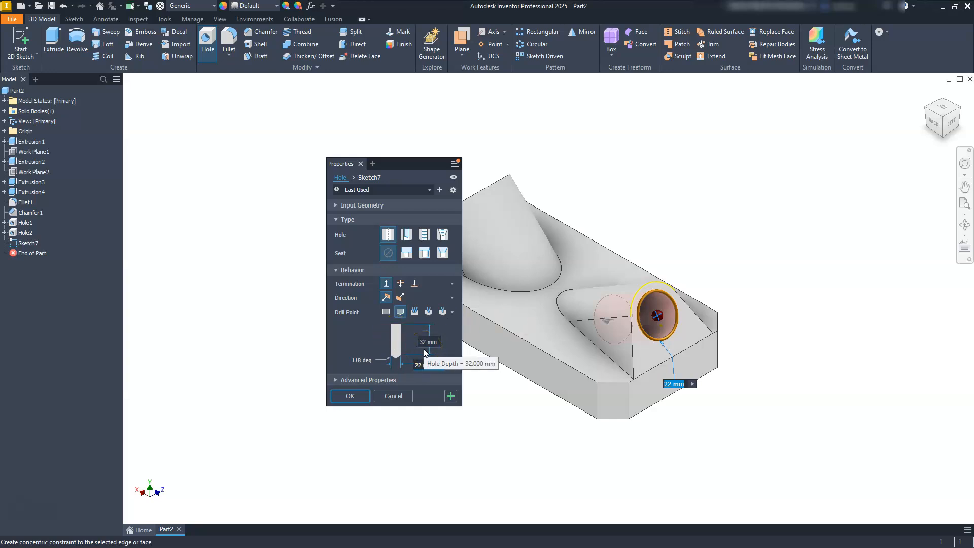
{"action": "left_click", "coordinate": [407, 365]}
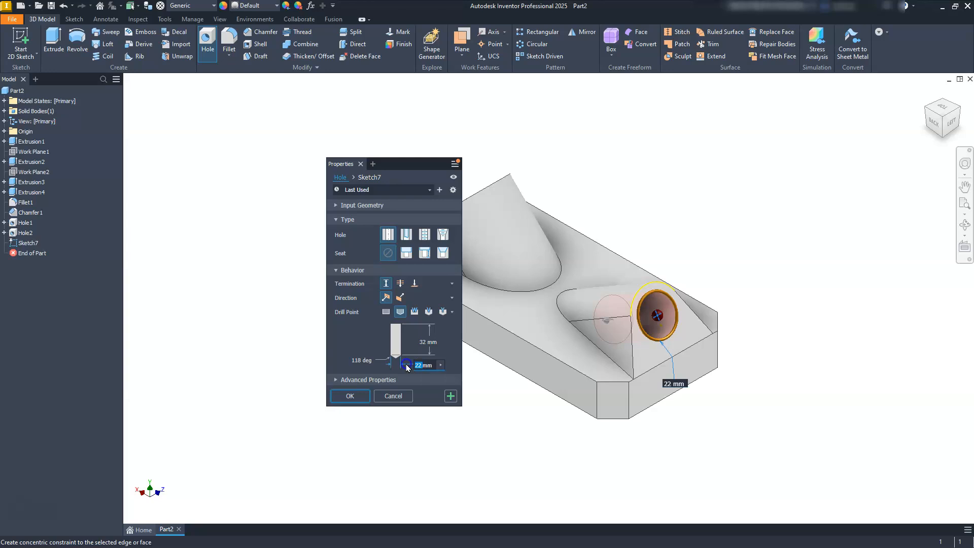
{"action": "left_click", "coordinate": [421, 342]}
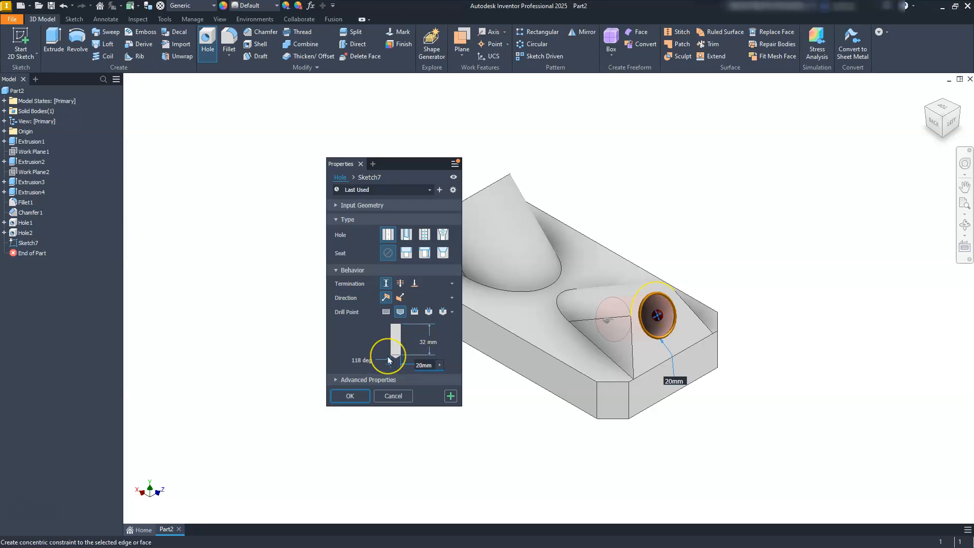
{"action": "left_click", "coordinate": [350, 395]}
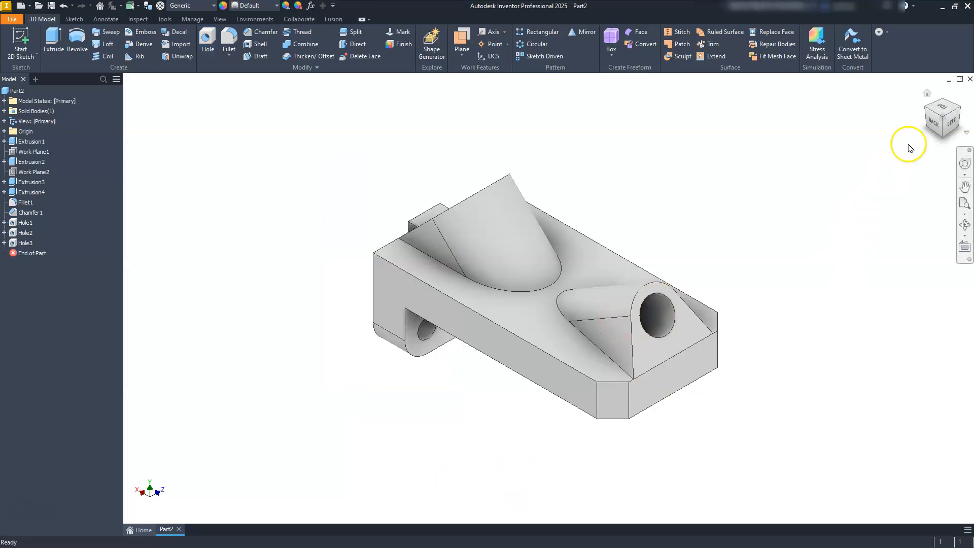
{"action": "left_click", "coordinate": [927, 109]}
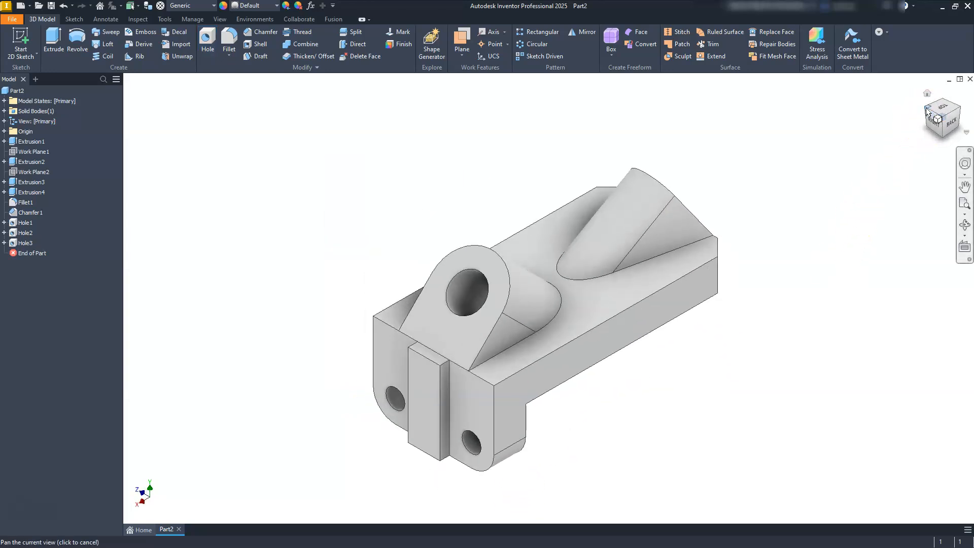
{"action": "left_click", "coordinate": [928, 112]}
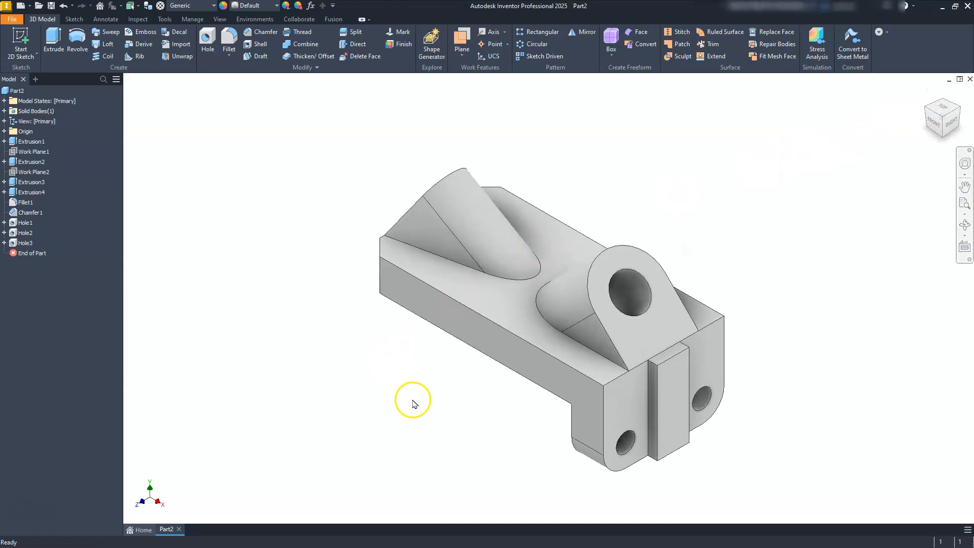
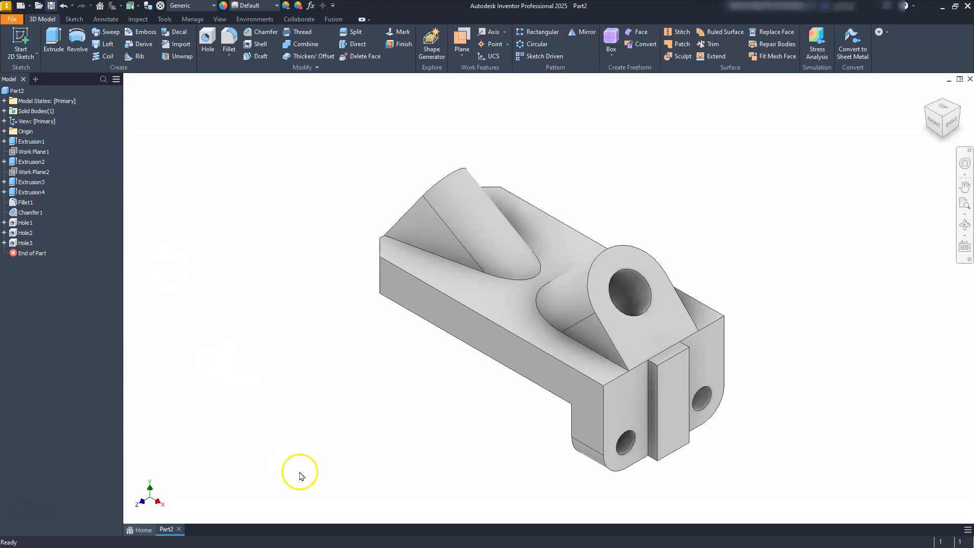
Step: Save the part as Part2.ipt in the Documents folder, replacing the existing file
{"action": "key", "text": "ctrl+s"}
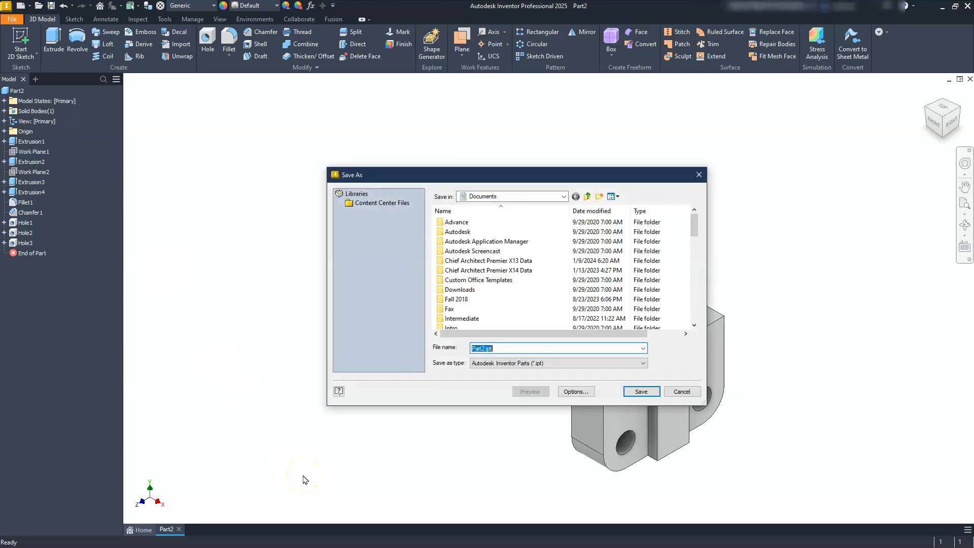
{"action": "scroll", "coordinate": [490, 294], "scroll_direction": "down", "scroll_amount": 10}
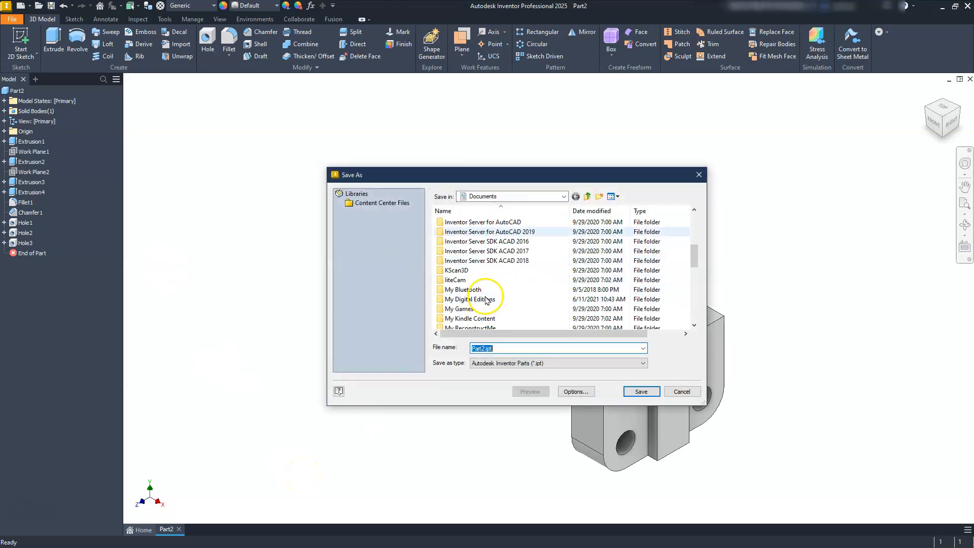
{"action": "scroll", "coordinate": [486, 301], "scroll_direction": "down", "scroll_amount": 4}
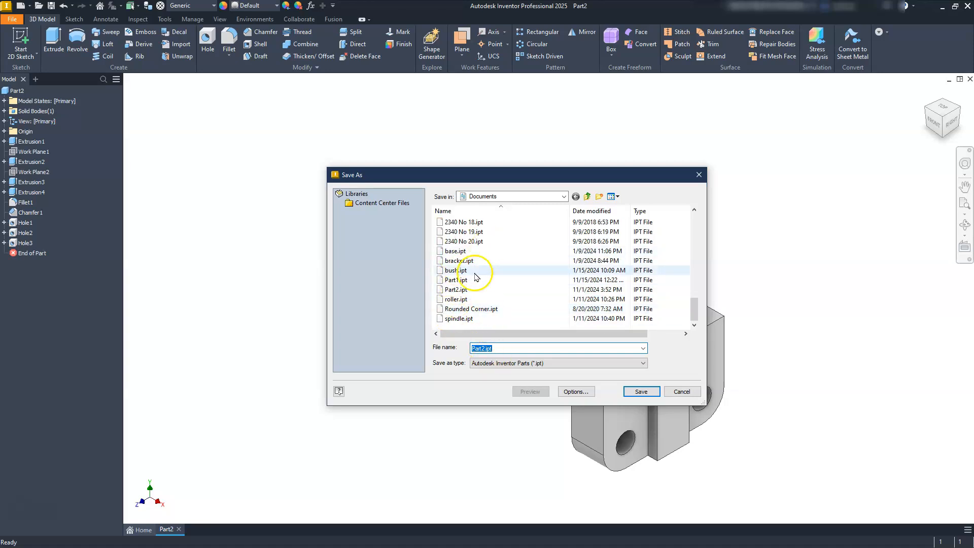
{"action": "left_click", "coordinate": [637, 392]}
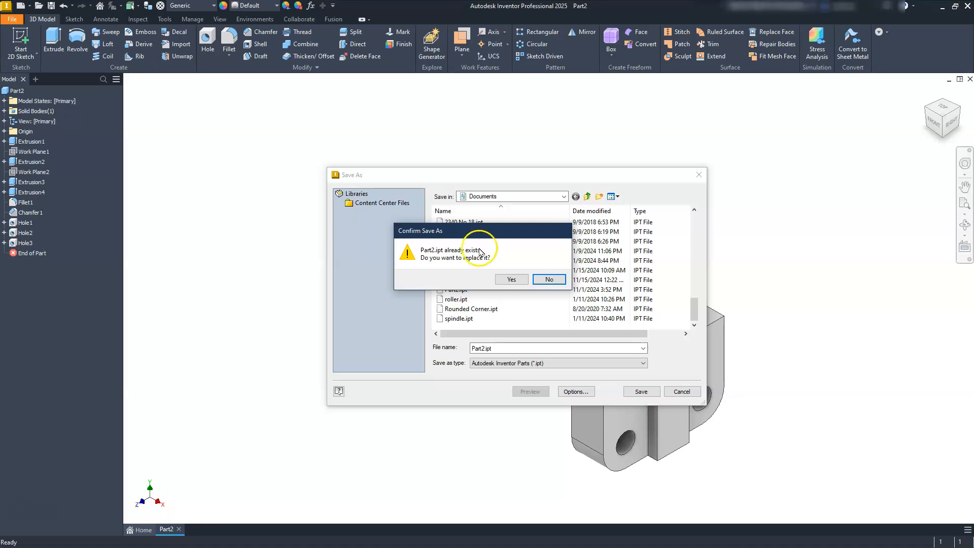
{"action": "left_click", "coordinate": [506, 280]}
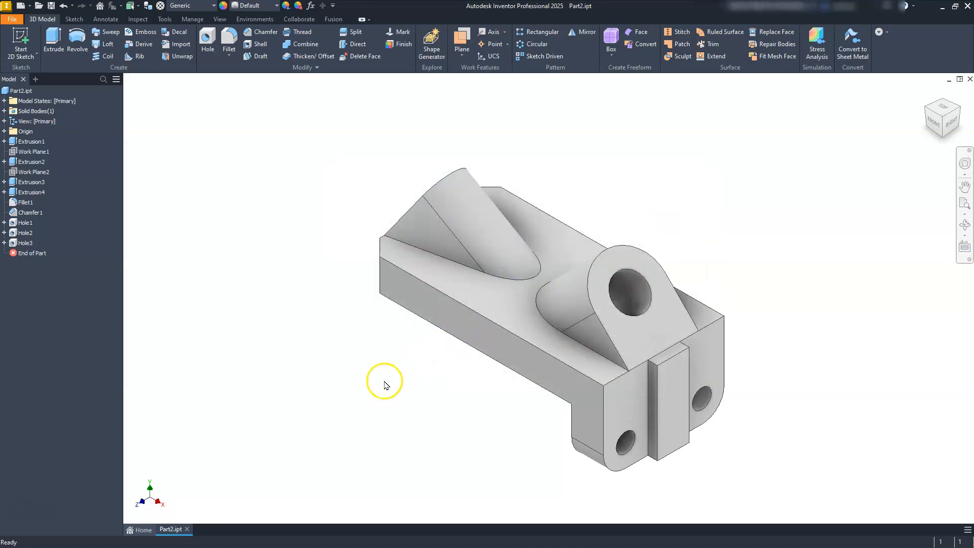
Step: Create a new drawing from the metric ANSI (mm).idw template
{"action": "left_click", "coordinate": [20, 6]}
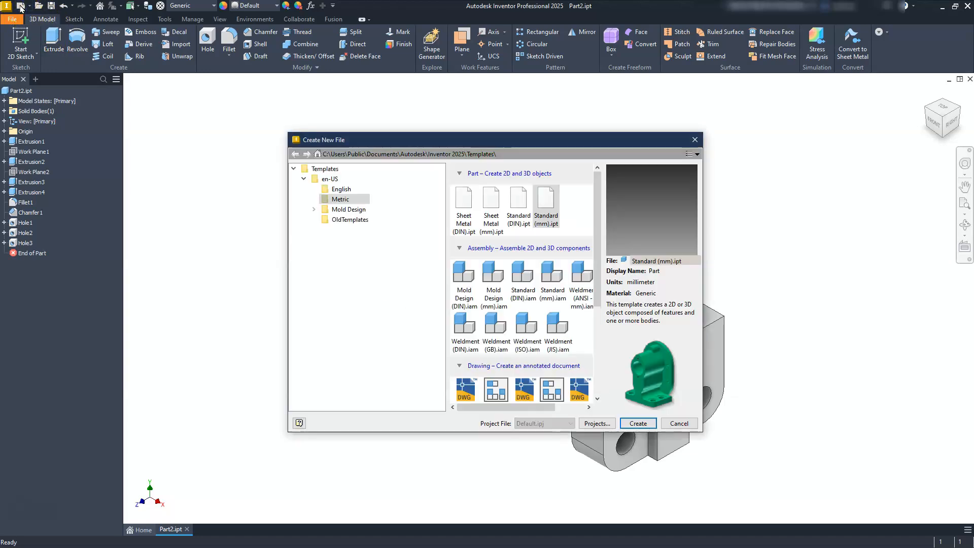
{"action": "scroll", "coordinate": [519, 269], "scroll_direction": "down", "scroll_amount": 3}
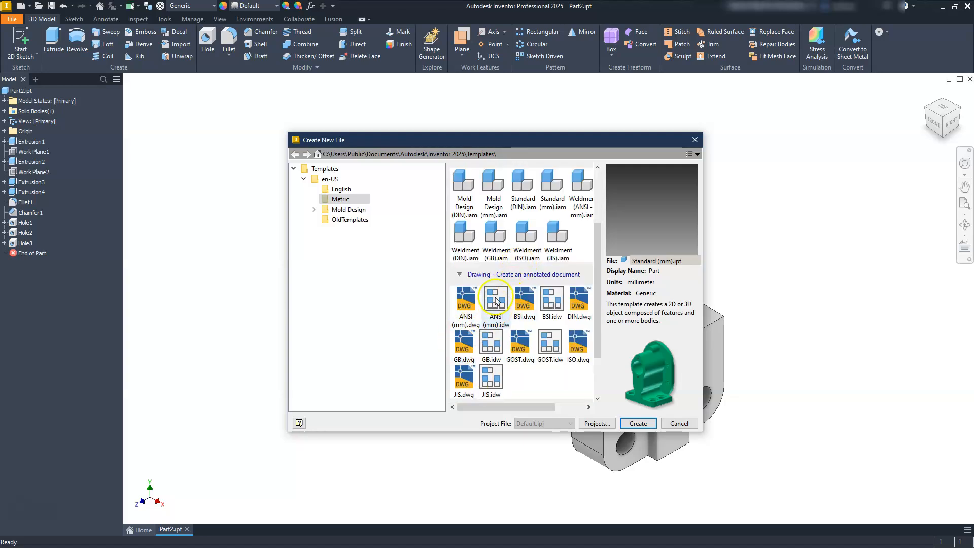
{"action": "left_click", "coordinate": [497, 304]}
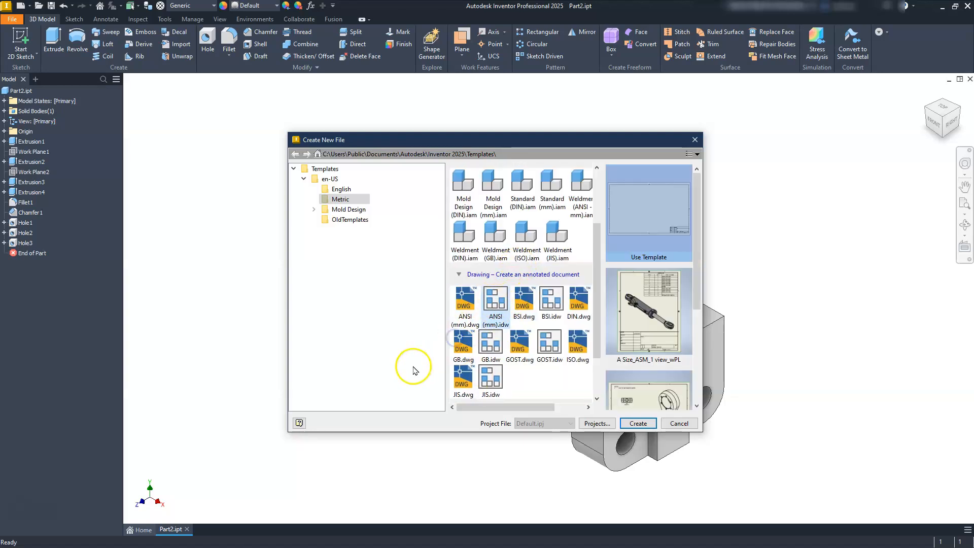
{"action": "left_click", "coordinate": [638, 424]}
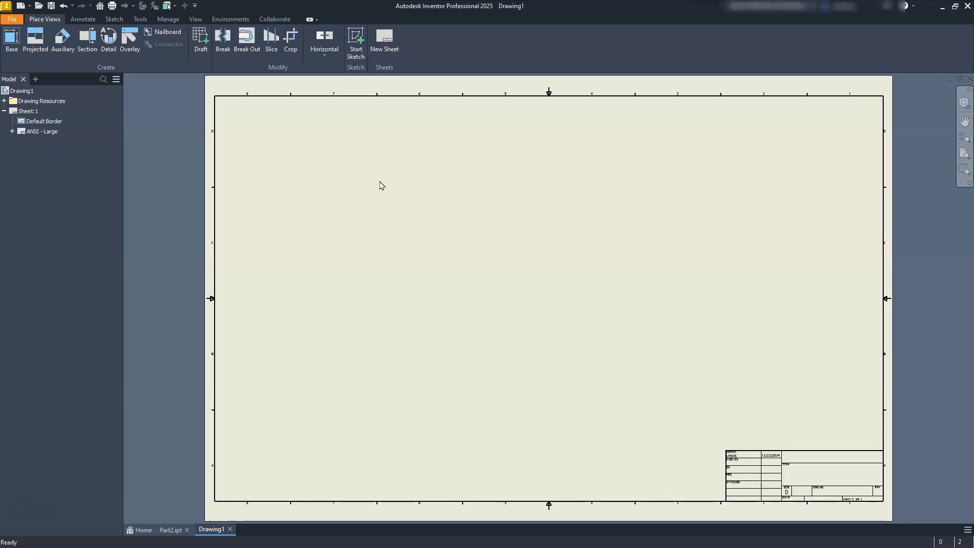
Step: Delete the ANSI - Large title block from Sheet:1
{"action": "left_click", "coordinate": [38, 121]}
{"action": "left_click", "coordinate": [45, 133]}
{"action": "right_click", "coordinate": [42, 131]}
{"action": "left_click", "coordinate": [73, 151]}
{"action": "left_click", "coordinate": [339, 360]}
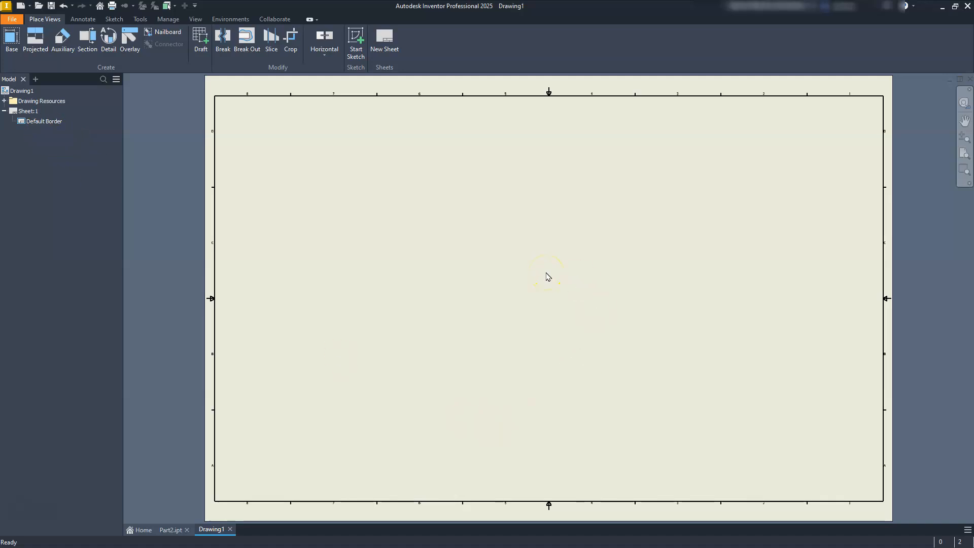
Step: Change the drawing sheet to size B in landscape orientation
{"action": "left_click", "coordinate": [17, 111]}
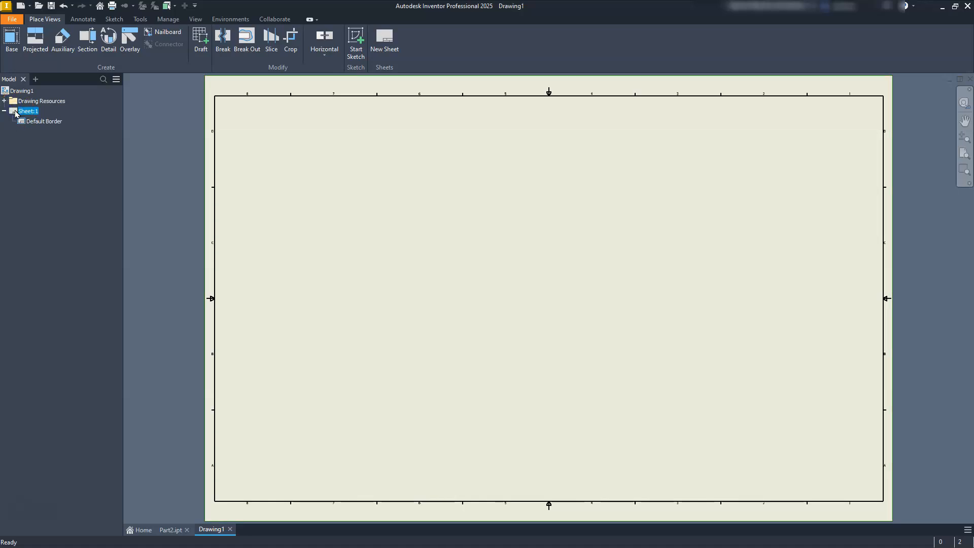
{"action": "right_click", "coordinate": [16, 114]}
{"action": "left_click", "coordinate": [500, 255]}
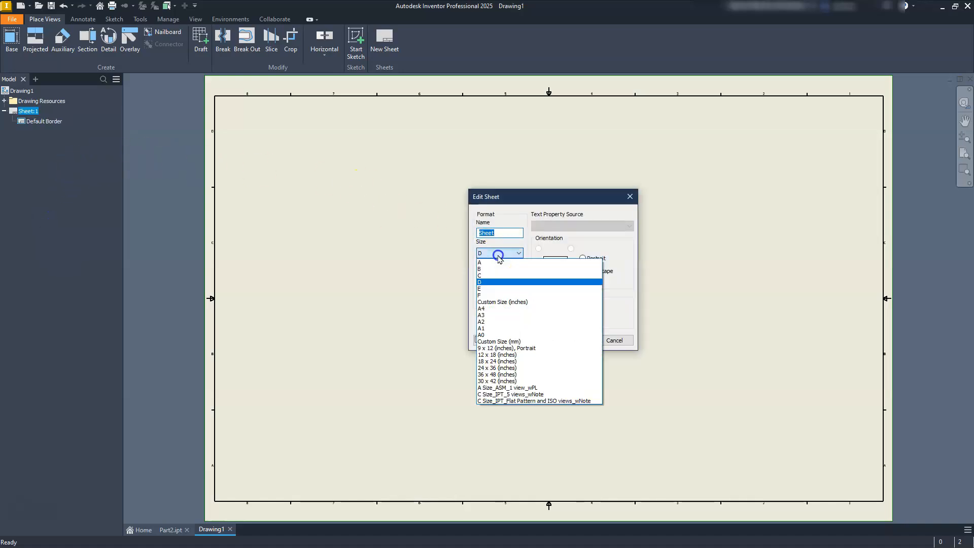
{"action": "left_click", "coordinate": [492, 269]}
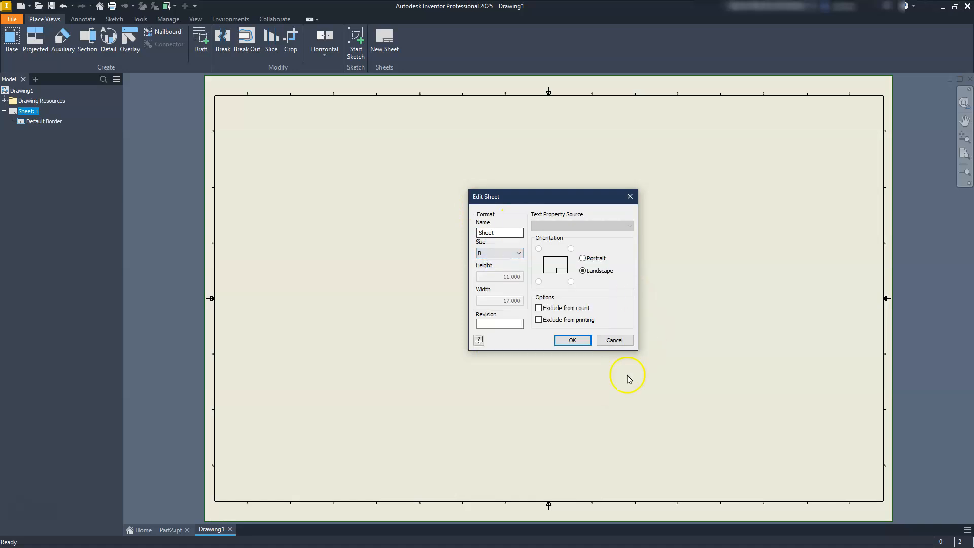
{"action": "left_click", "coordinate": [571, 340]}
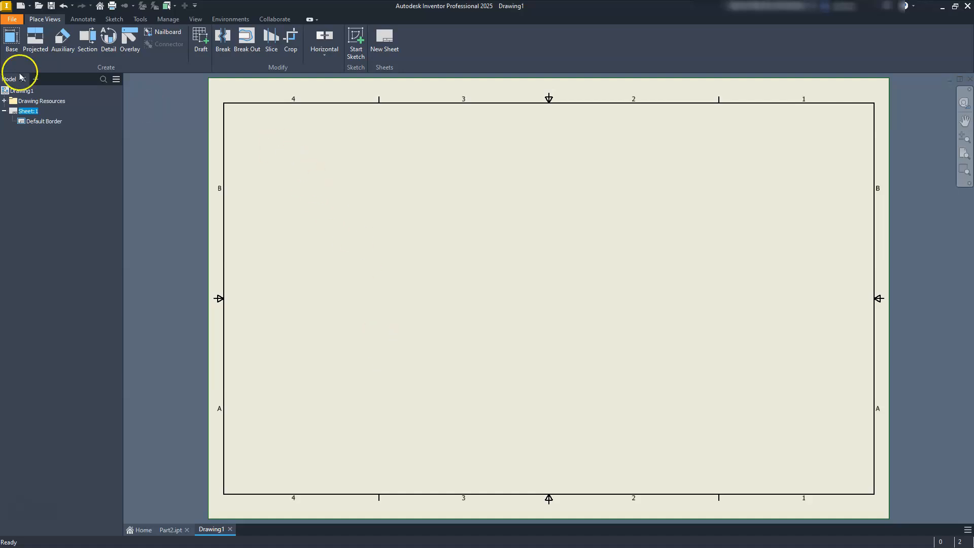
Step: Set up a front base view of Part2.ipt with hidden lines at 3/4 scale in the lower middle of the sheet
{"action": "left_click", "coordinate": [8, 41]}
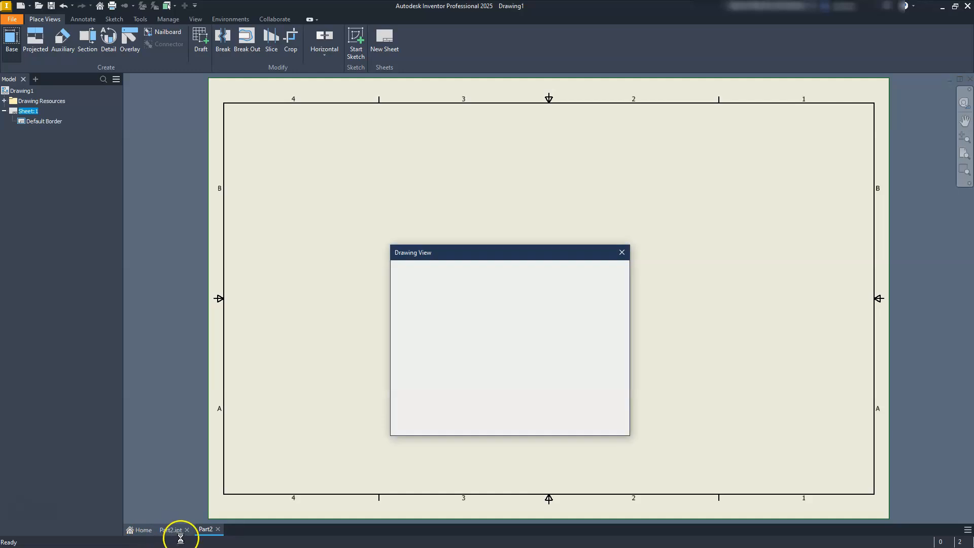
{"action": "mouse_move", "coordinate": [498, 250]}
{"action": "left_mouse_down"}
{"action": "mouse_move", "coordinate": [298, 145]}
{"action": "mouse_move", "coordinate": [178, 117]}
{"action": "mouse_move", "coordinate": [235, 94]}
{"action": "left_mouse_up"}
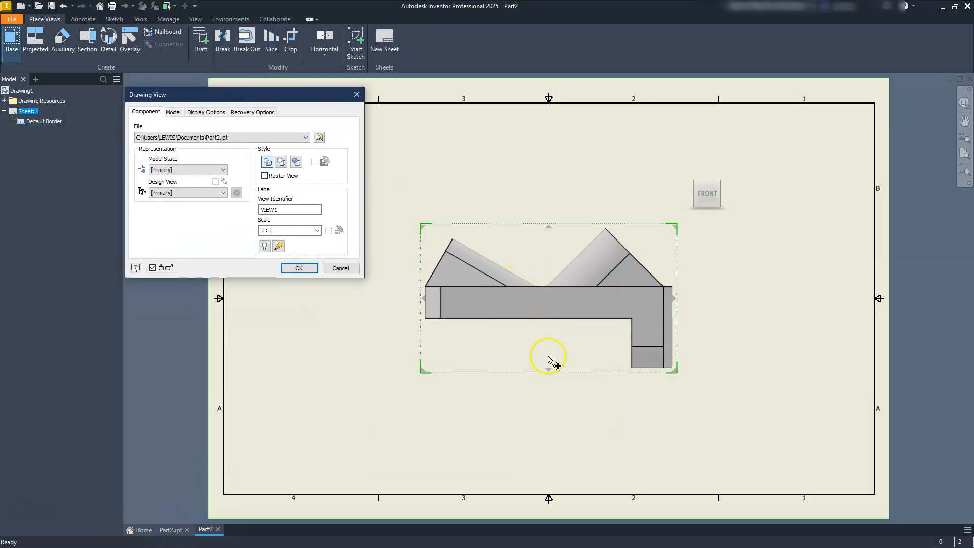
{"action": "left_click_drag", "start_coordinate": [552, 341], "coordinate": [549, 422]}
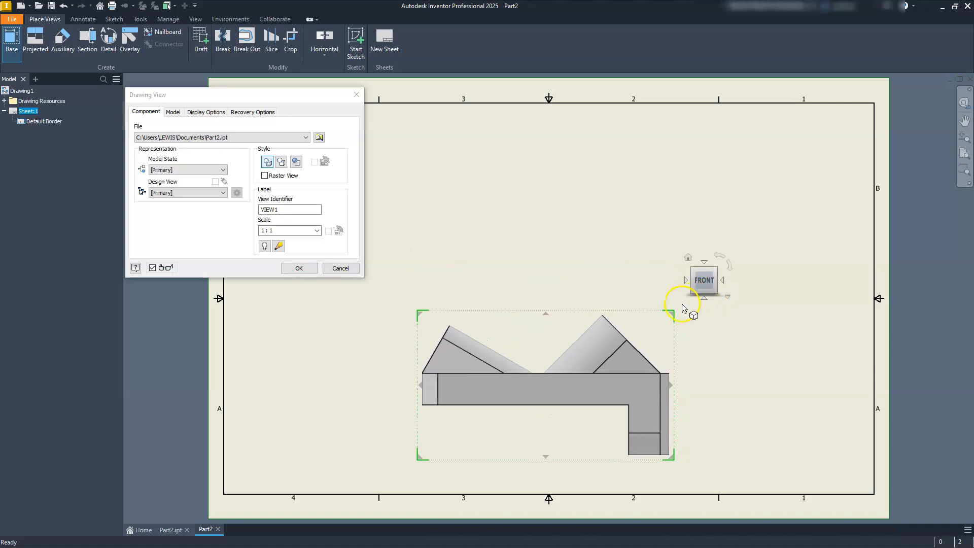
{"action": "left_click_drag", "start_coordinate": [667, 322], "coordinate": [638, 355]}
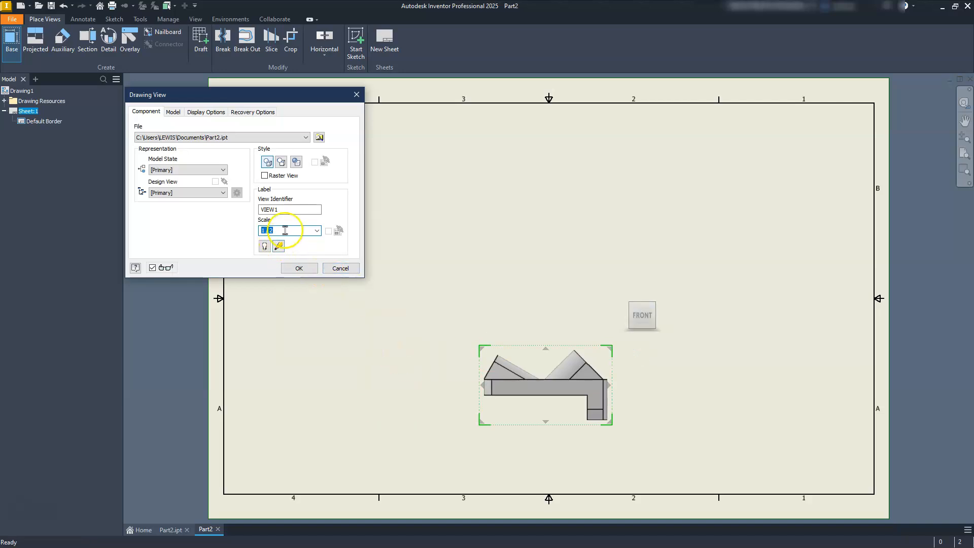
{"action": "type", "text": "3/"}
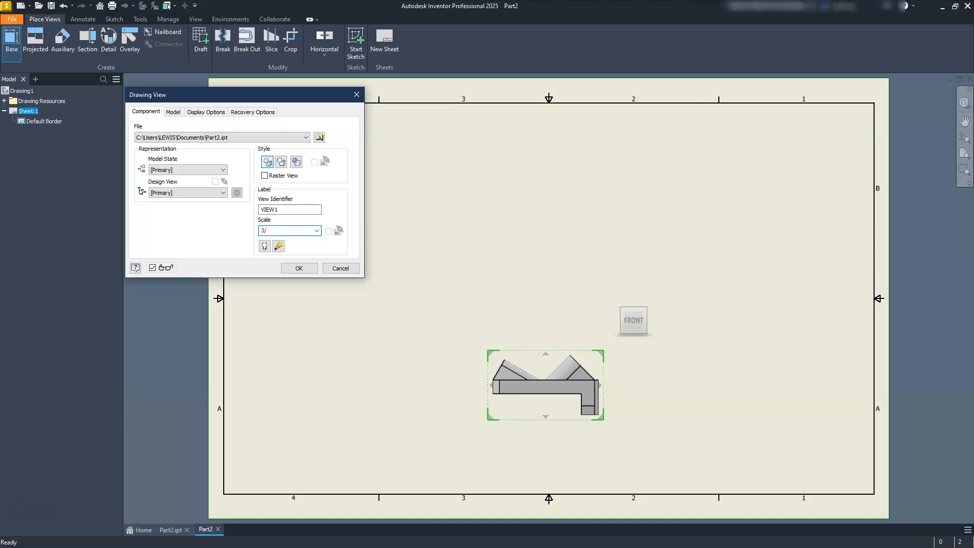
{"action": "left_click", "coordinate": [578, 314]}
{"action": "left_click", "coordinate": [529, 332]}
{"action": "mouse_move", "coordinate": [532, 346]}
{"action": "left_mouse_down"}
{"action": "mouse_move", "coordinate": [503, 350]}
{"action": "mouse_move", "coordinate": [505, 360]}
{"action": "left_mouse_up"}
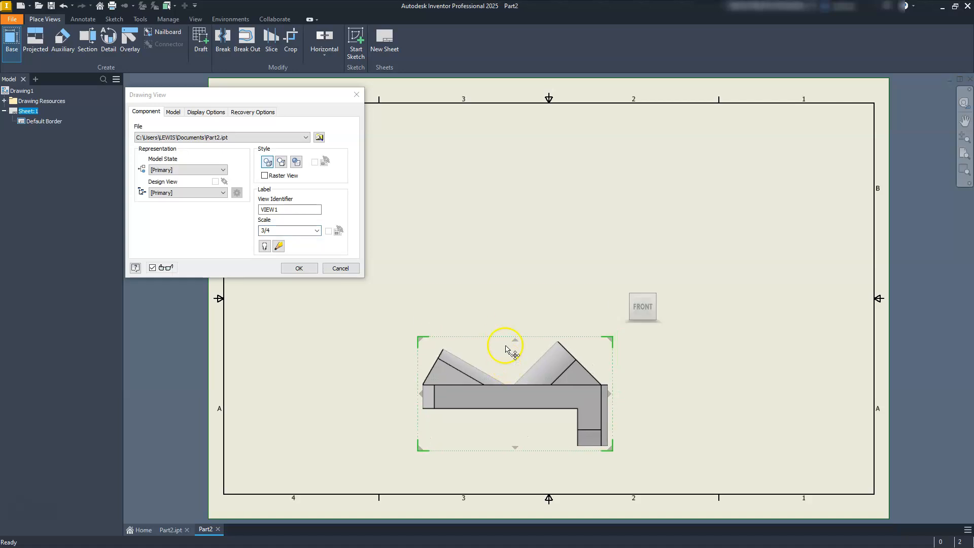
Step: Project a top view, a right side view and an isometric view from the front view, and create all four views
{"action": "left_click", "coordinate": [515, 165]}
{"action": "left_click", "coordinate": [792, 445]}
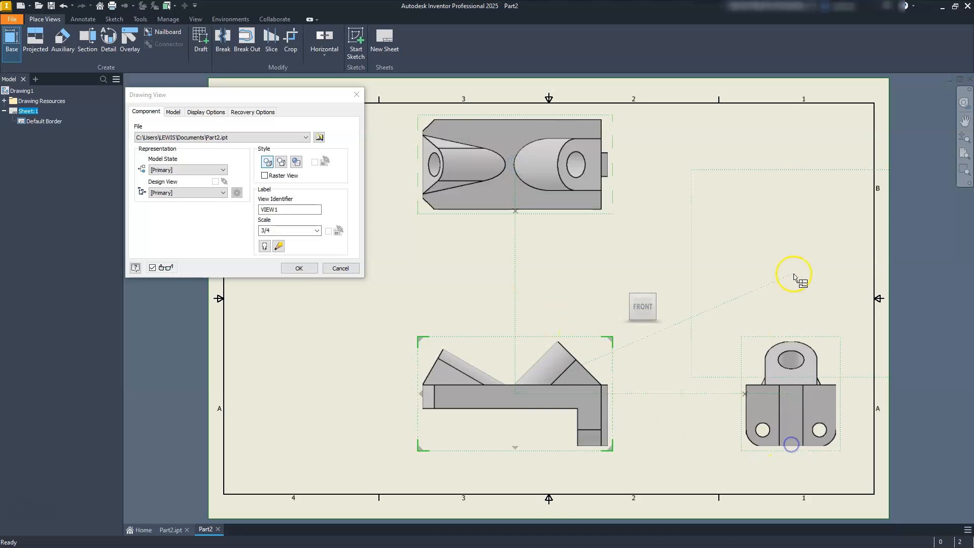
{"action": "left_click", "coordinate": [796, 184]}
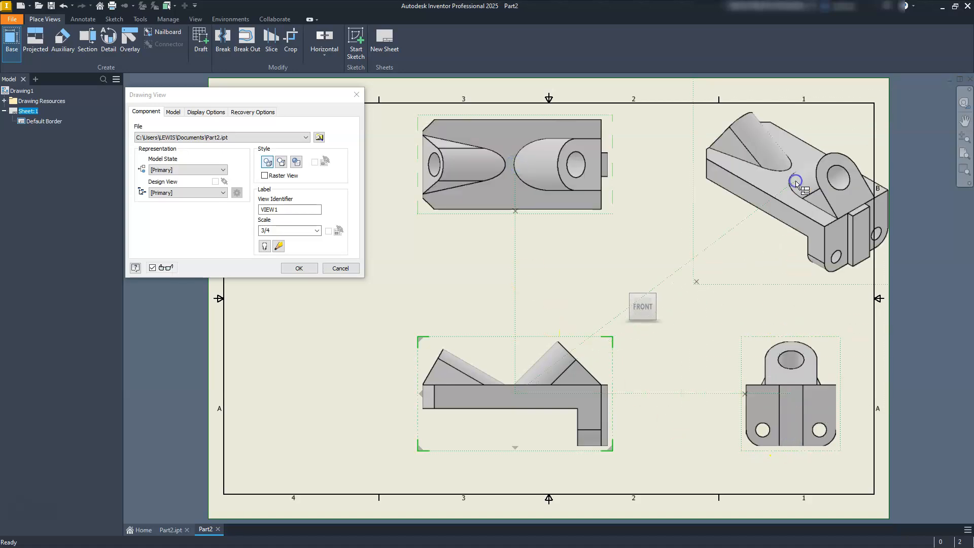
{"action": "left_click", "coordinate": [300, 272]}
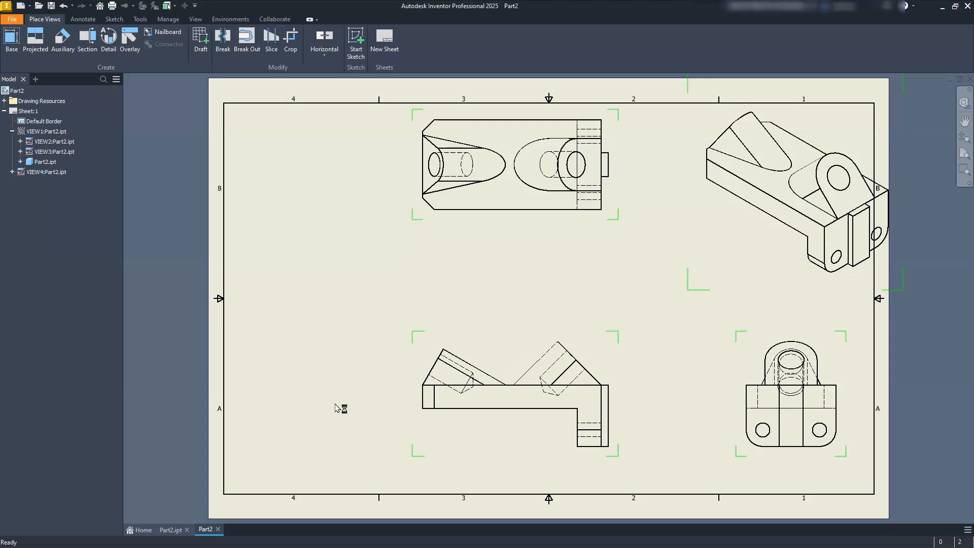
Step: Shift the front view slightly left and down, and fit the isometric view inside the border at a scale of 1/2
{"action": "left_click", "coordinate": [420, 455]}
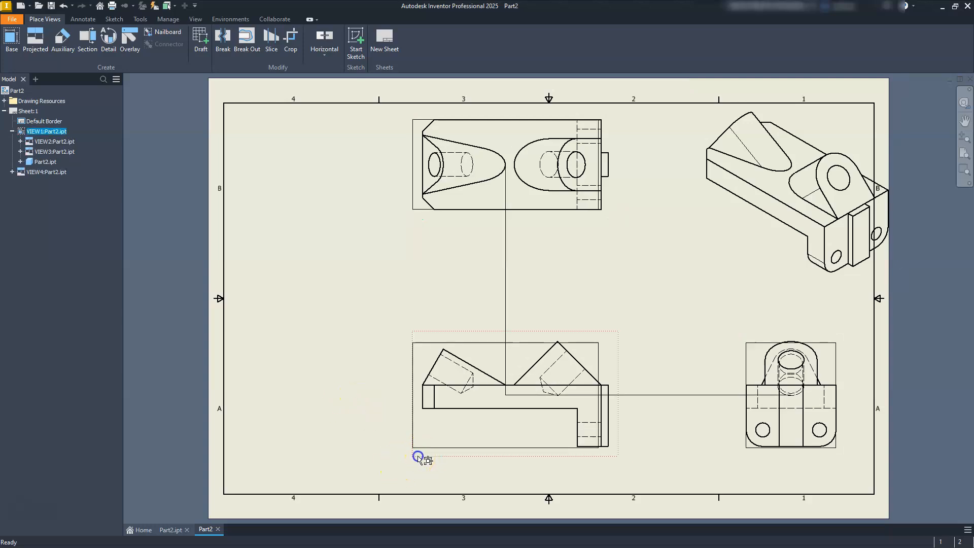
{"action": "left_click", "coordinate": [793, 278]}
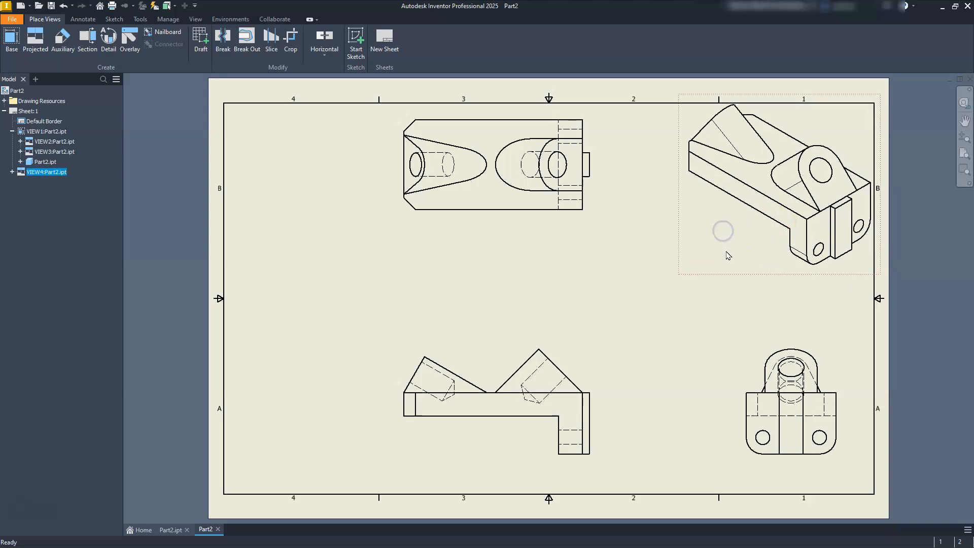
{"action": "double_click", "coordinate": [734, 277]}
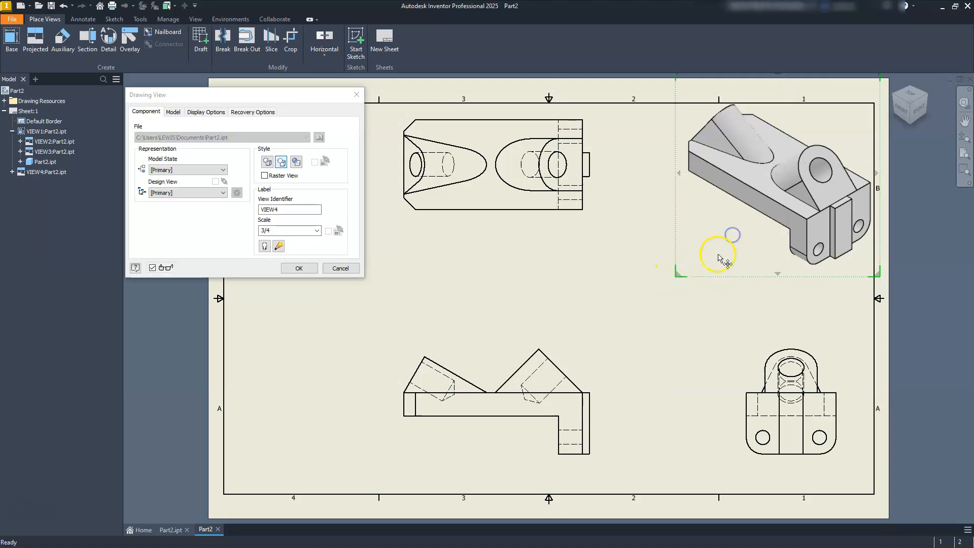
{"action": "left_click_drag", "start_coordinate": [675, 276], "coordinate": [693, 273]}
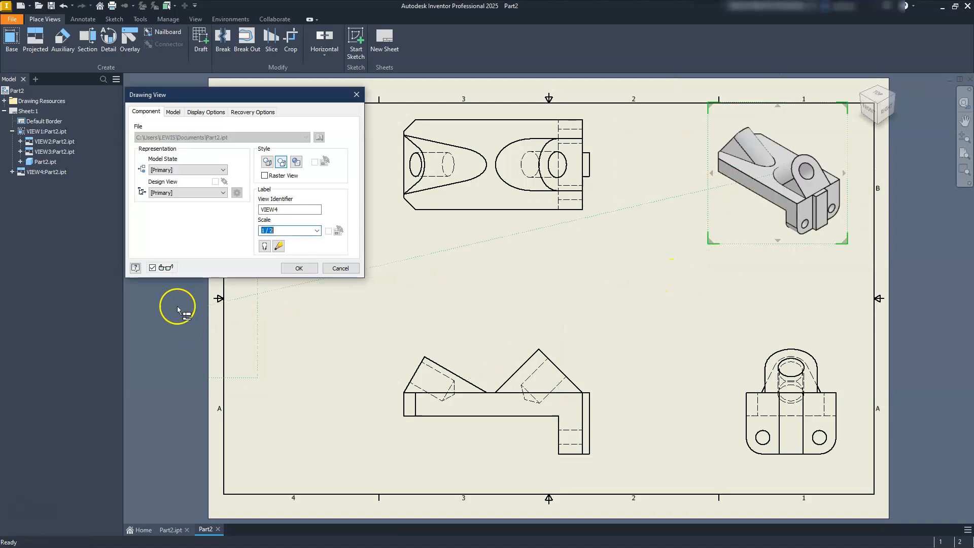
{"action": "left_click", "coordinate": [298, 269]}
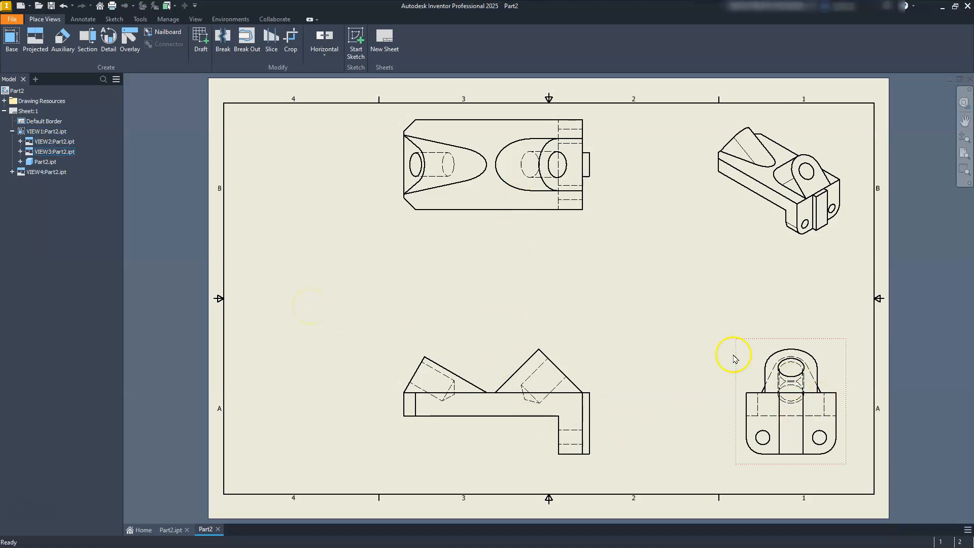
Step: Create an auxiliary view from the front view, using the inclined edge of the boss above the leg, and place it up and to its right
{"action": "left_click", "coordinate": [62, 41]}
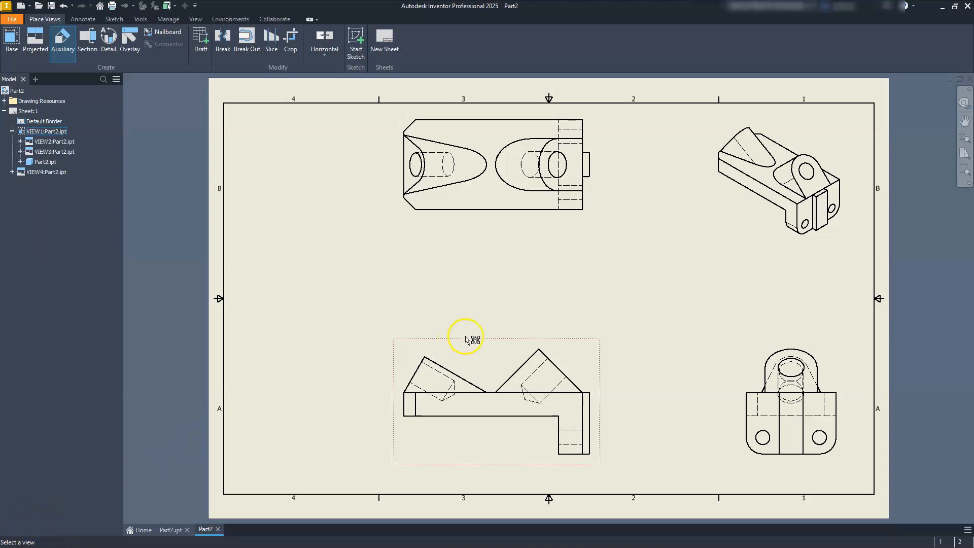
{"action": "left_click", "coordinate": [395, 372]}
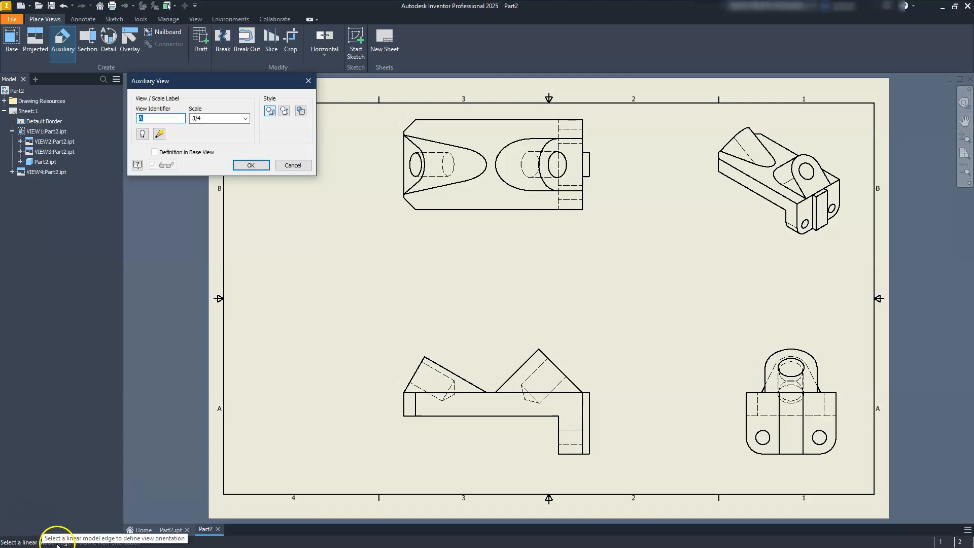
{"action": "left_click_drag", "start_coordinate": [235, 80], "coordinate": [517, 113]}
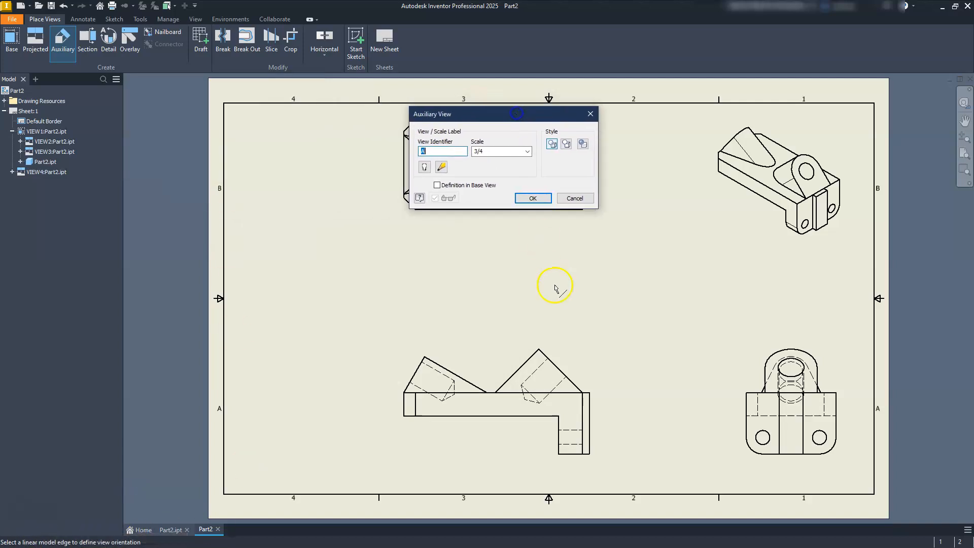
{"action": "left_click", "coordinate": [562, 375]}
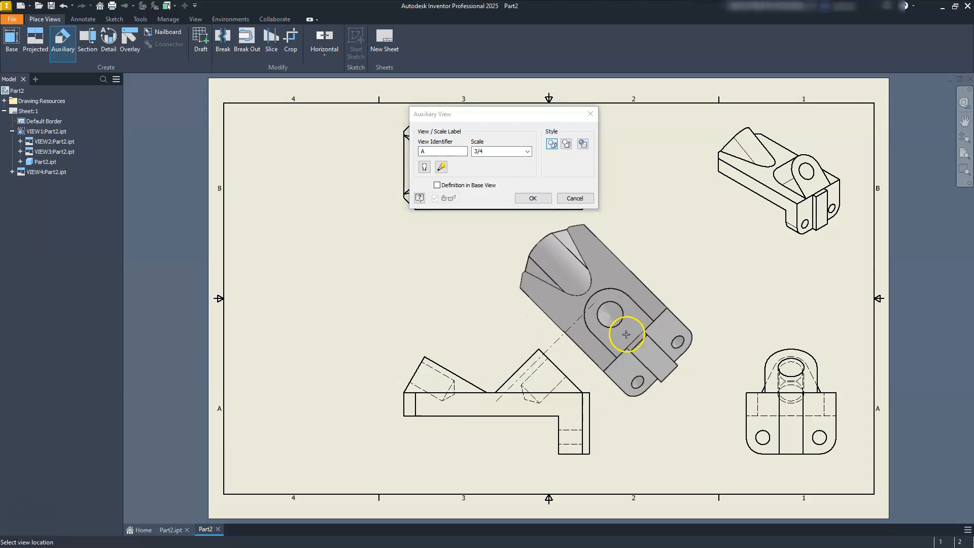
{"action": "left_click", "coordinate": [665, 335]}
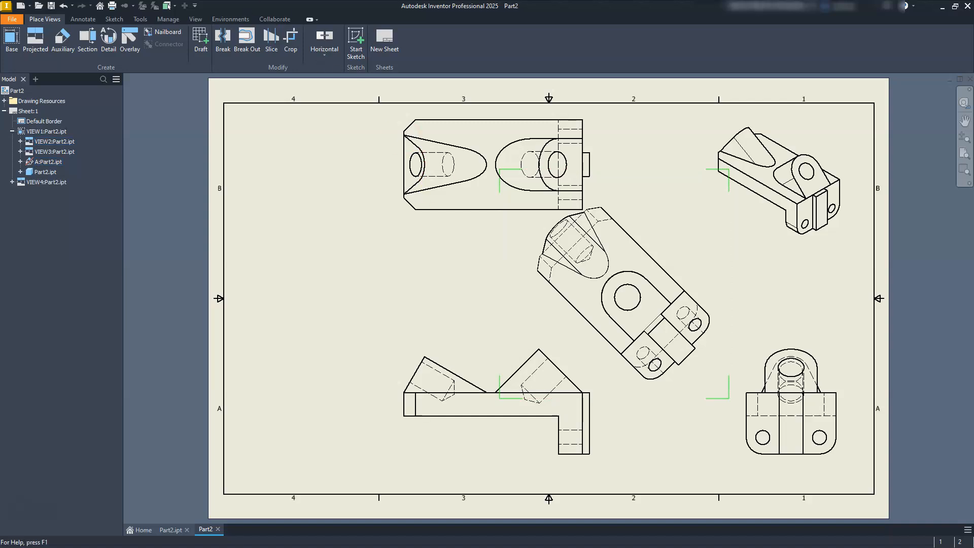
Step: Create an auxiliary view from the front view, using the left boss's inclined end edge, and place it up and to its left
{"action": "left_click", "coordinate": [59, 42]}
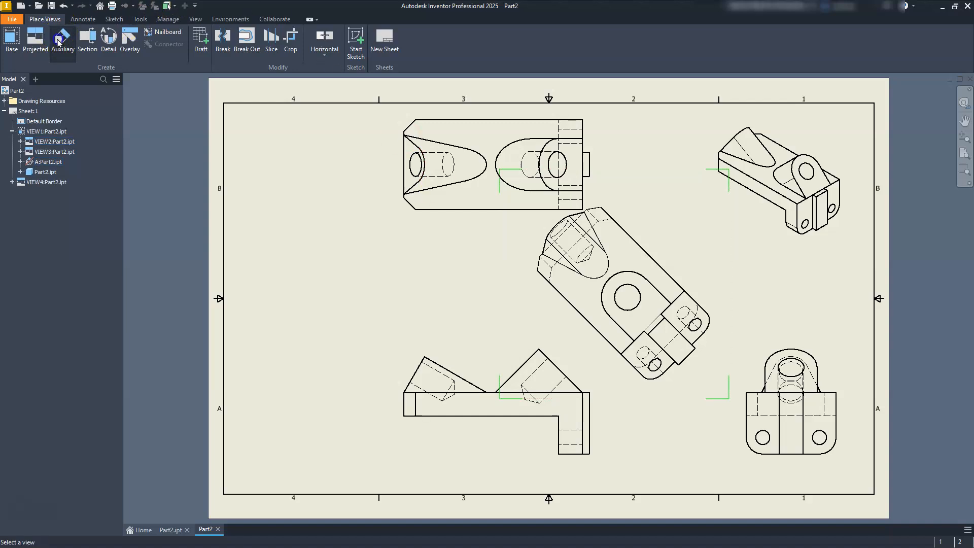
{"action": "left_click", "coordinate": [407, 436]}
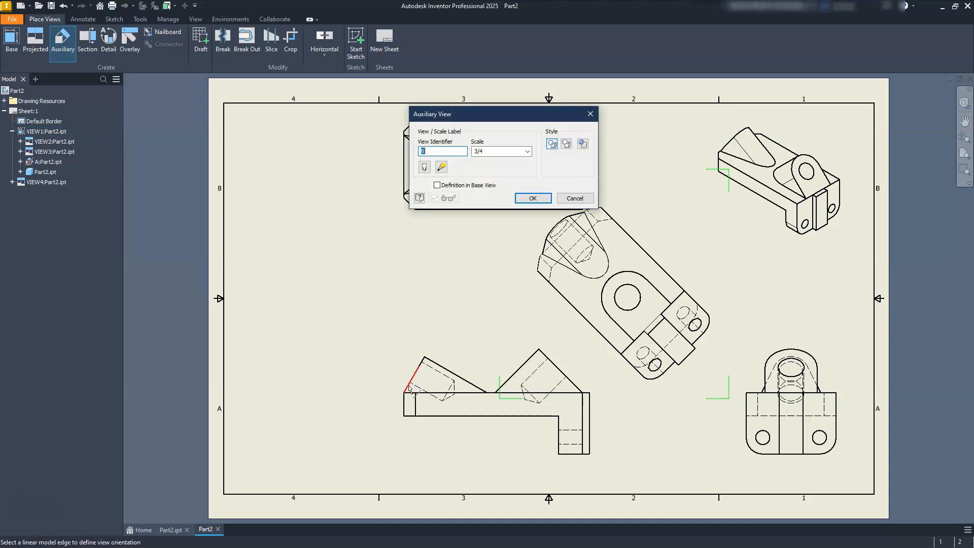
{"action": "left_click", "coordinate": [410, 388]}
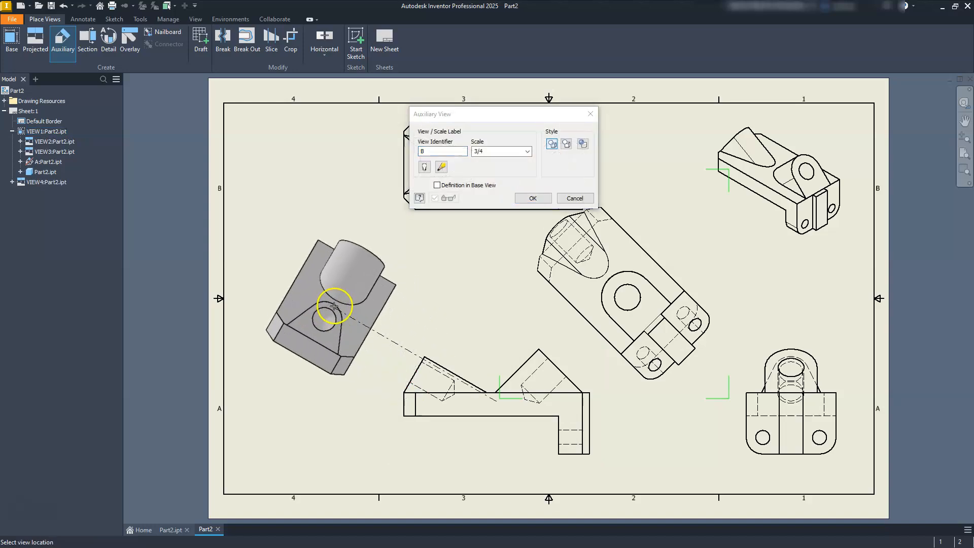
{"action": "left_click", "coordinate": [334, 306]}
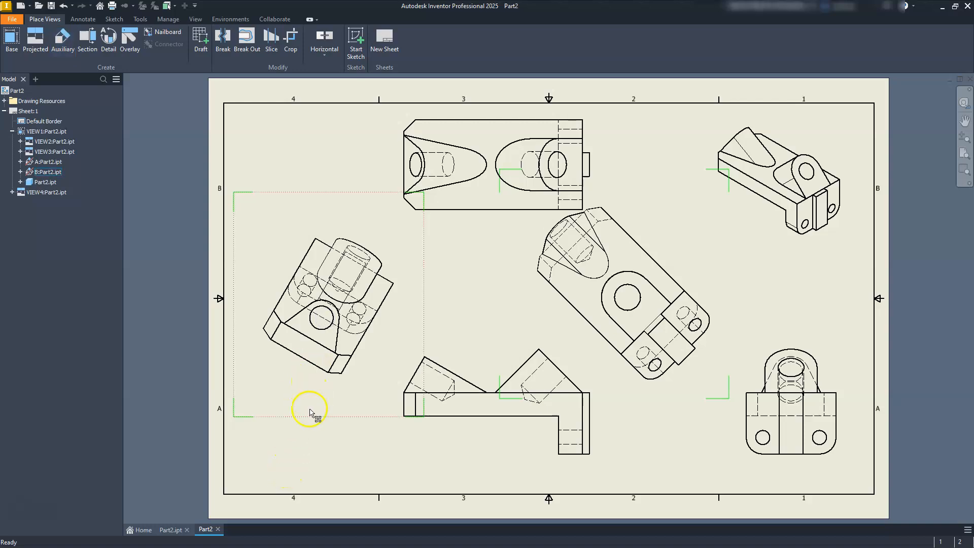
Step: Detach the left boss's auxiliary view from the base view's style and set it to hidden lines removed
{"action": "left_click", "coordinate": [268, 191]}
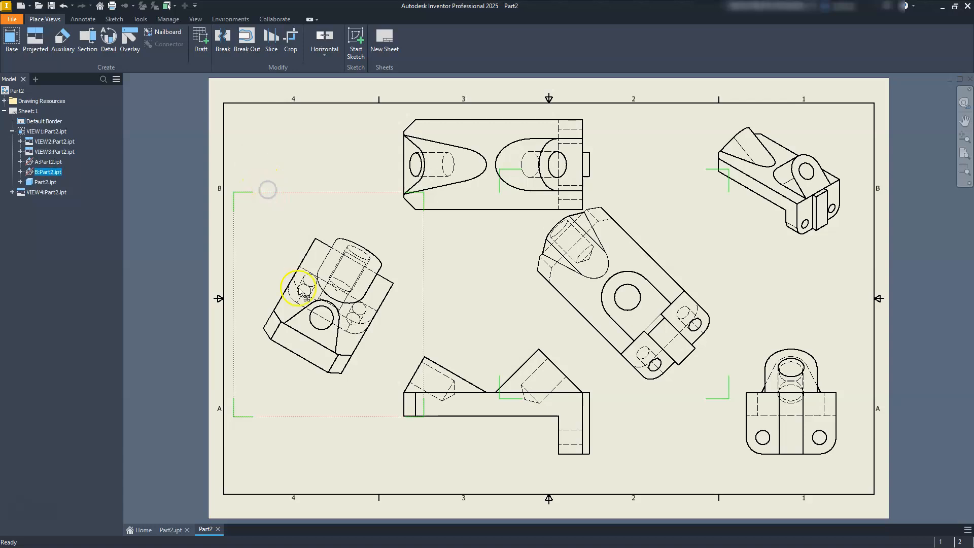
{"action": "double_click", "coordinate": [306, 328]}
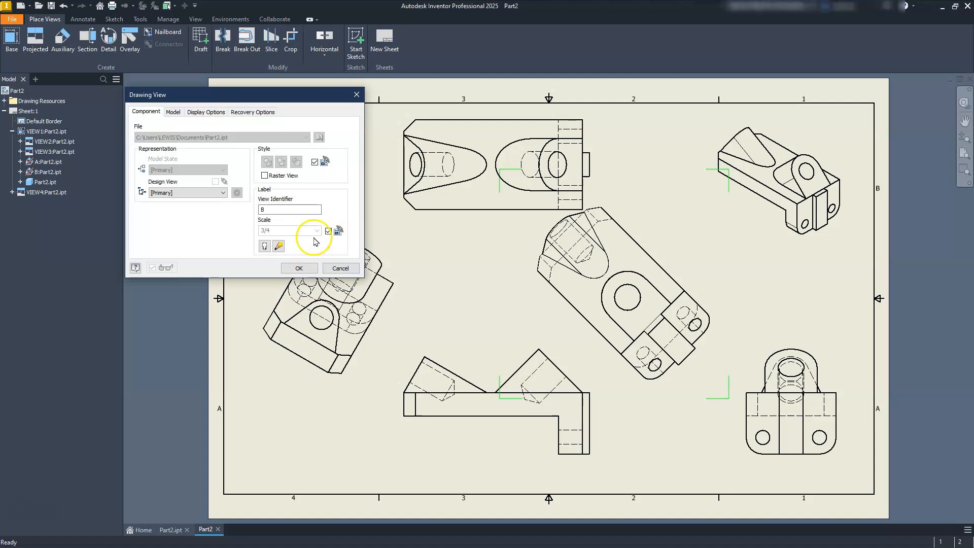
{"action": "left_click_drag", "start_coordinate": [268, 104], "coordinate": [525, 142]}
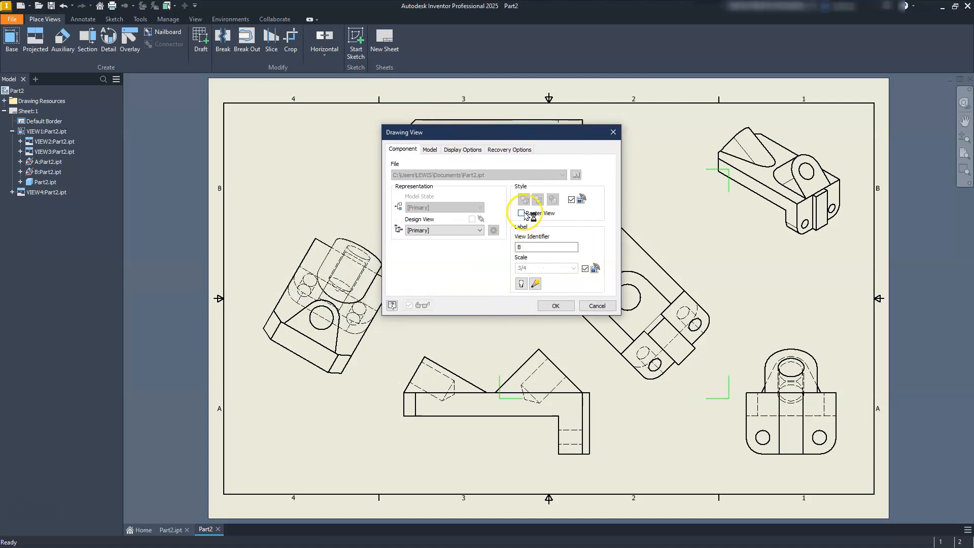
{"action": "left_click", "coordinate": [571, 200]}
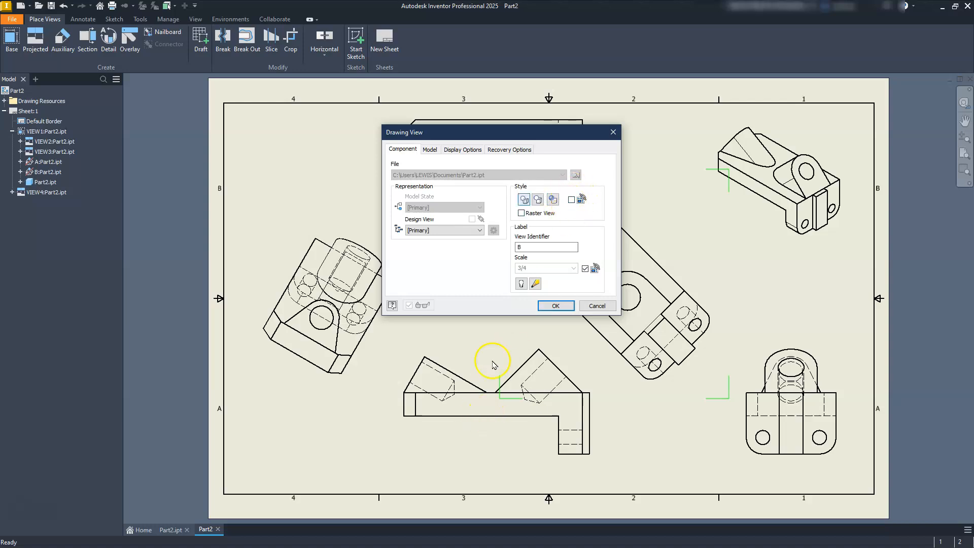
{"action": "left_click", "coordinate": [538, 201]}
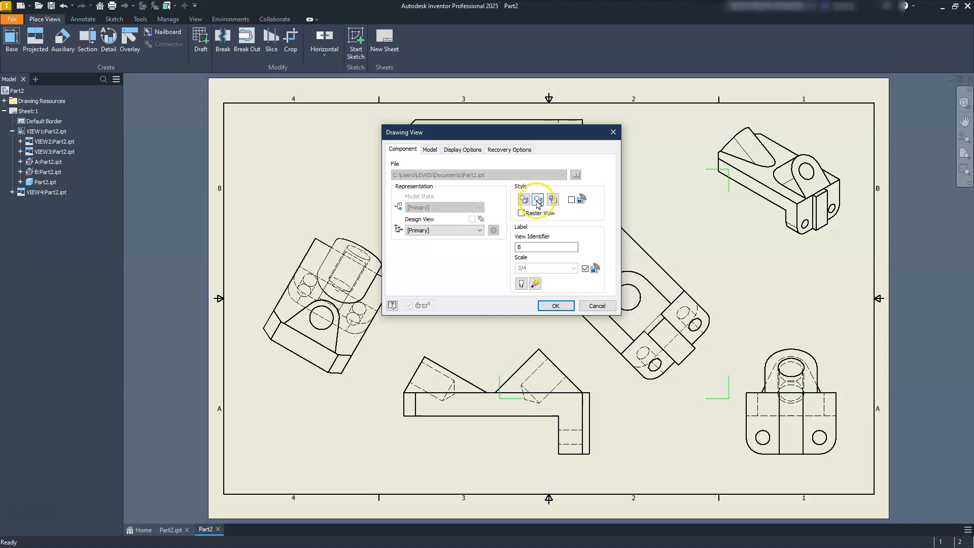
{"action": "left_click", "coordinate": [554, 309]}
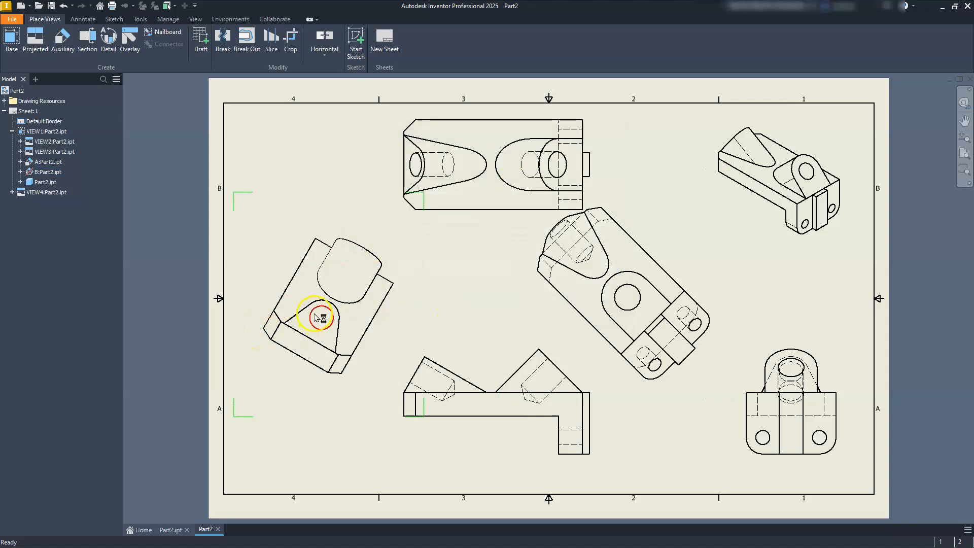
Step: Set the auxiliary view of the boss above the leg to the hidden-line-removed style
{"action": "left_click", "coordinate": [719, 274]}
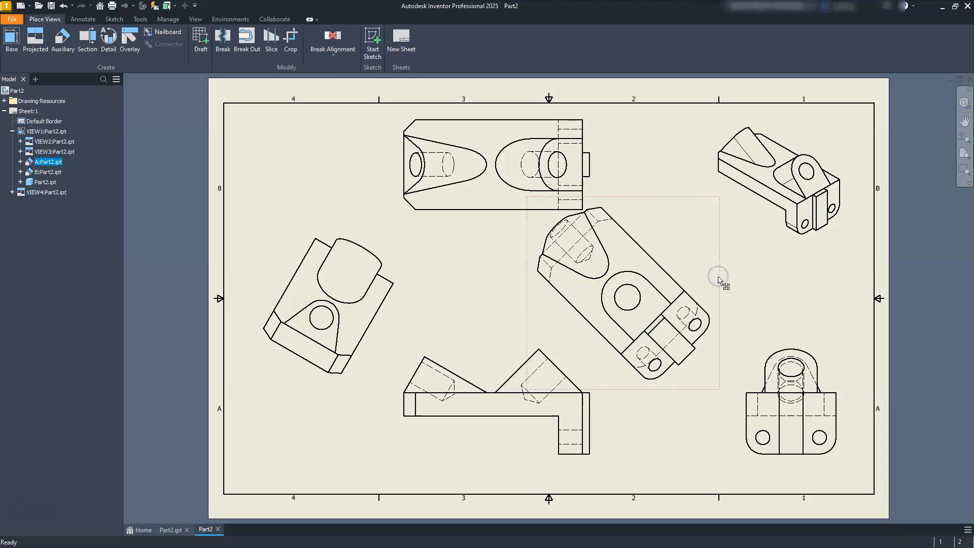
{"action": "double_click", "coordinate": [721, 292]}
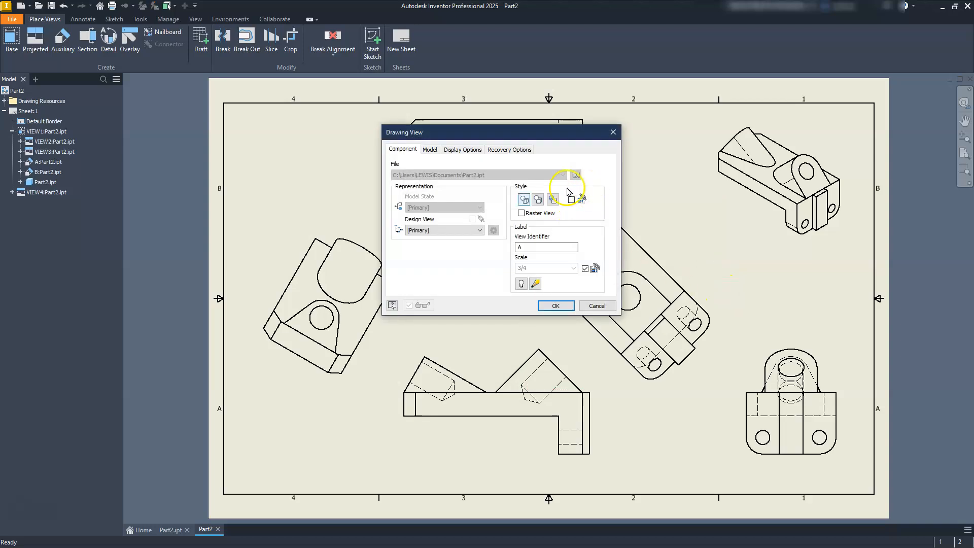
{"action": "left_click", "coordinate": [538, 199]}
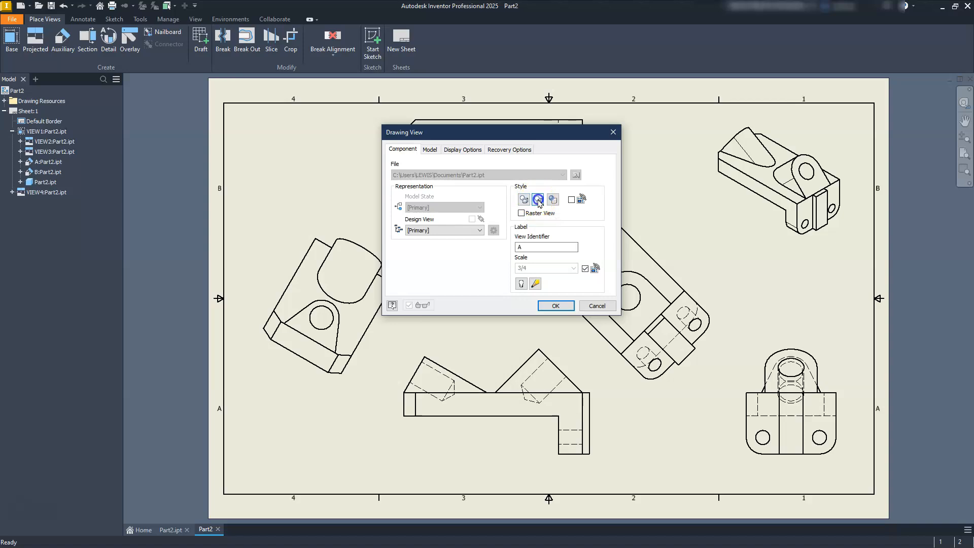
{"action": "left_click", "coordinate": [556, 306]}
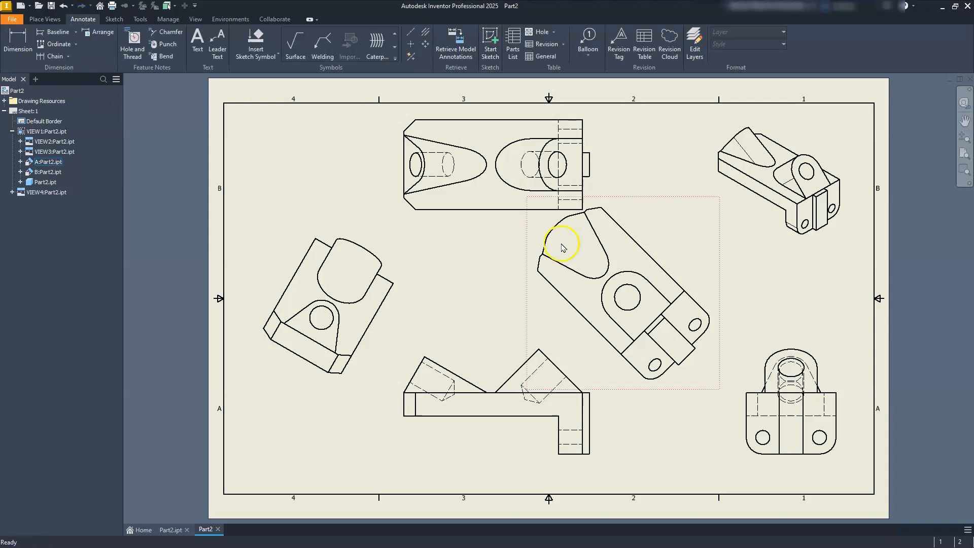
Step: Add a hole note to the large boss hole in auxiliary view A, placing its text to the lower left of the hole
{"action": "scroll", "coordinate": [603, 354], "scroll_direction": "up", "scroll_amount": 5}
{"action": "scroll", "coordinate": [599, 345], "scroll_direction": "down", "scroll_amount": 3}
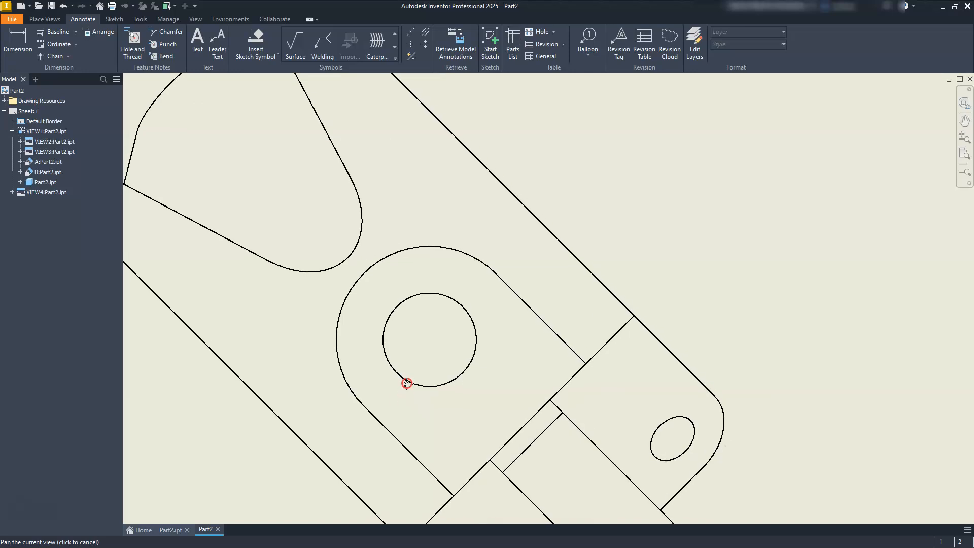
{"action": "scroll", "coordinate": [495, 355], "scroll_direction": "down", "scroll_amount": 5}
{"action": "scroll", "coordinate": [454, 343], "scroll_direction": "up", "scroll_amount": 5}
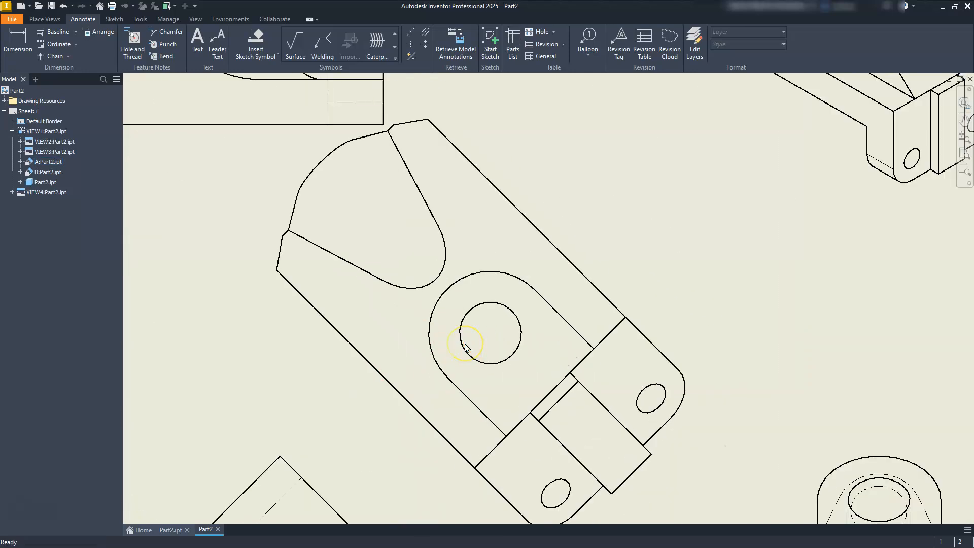
{"action": "scroll", "coordinate": [466, 348], "scroll_direction": "down", "scroll_amount": 4}
{"action": "scroll", "coordinate": [537, 327], "scroll_direction": "up", "scroll_amount": 2}
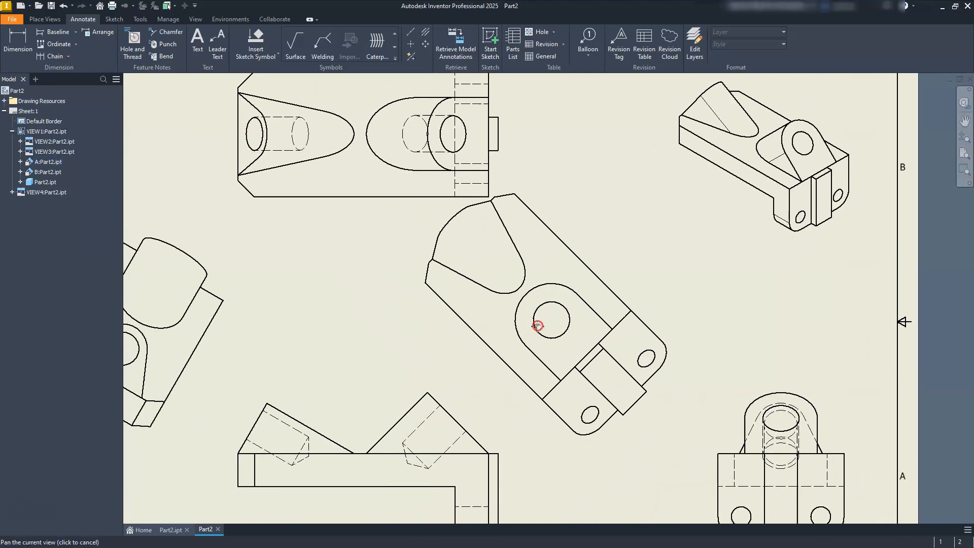
{"action": "left_click", "coordinate": [141, 46]}
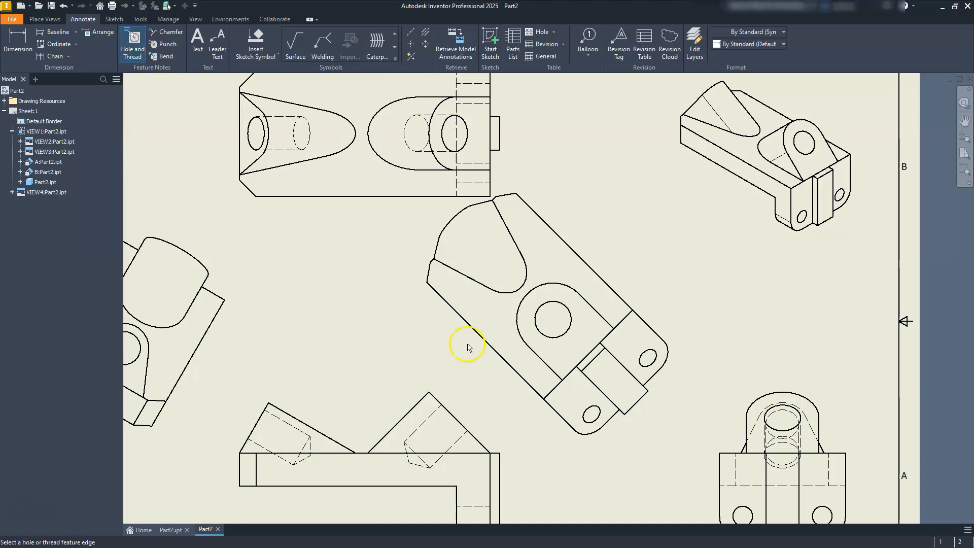
{"action": "left_click", "coordinate": [539, 332]}
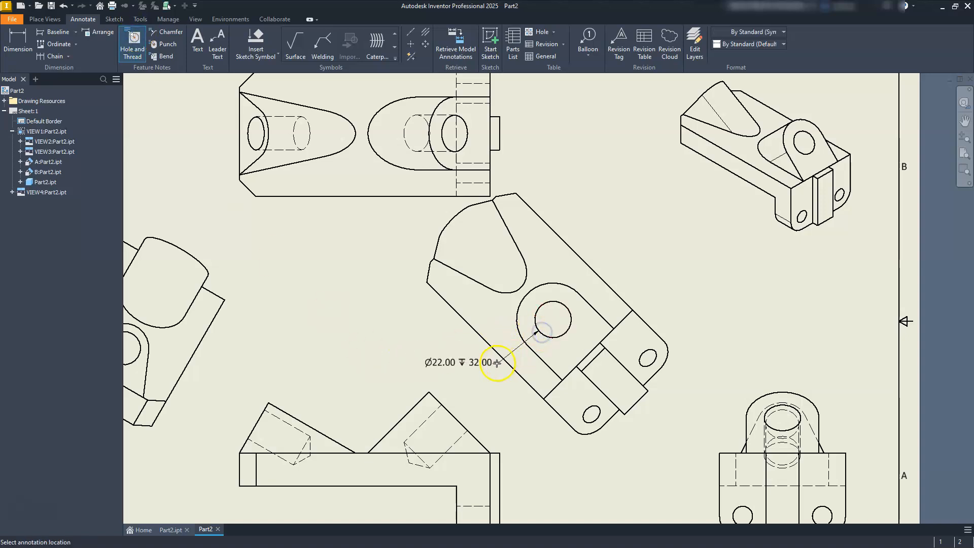
{"action": "left_click", "coordinate": [481, 364]}
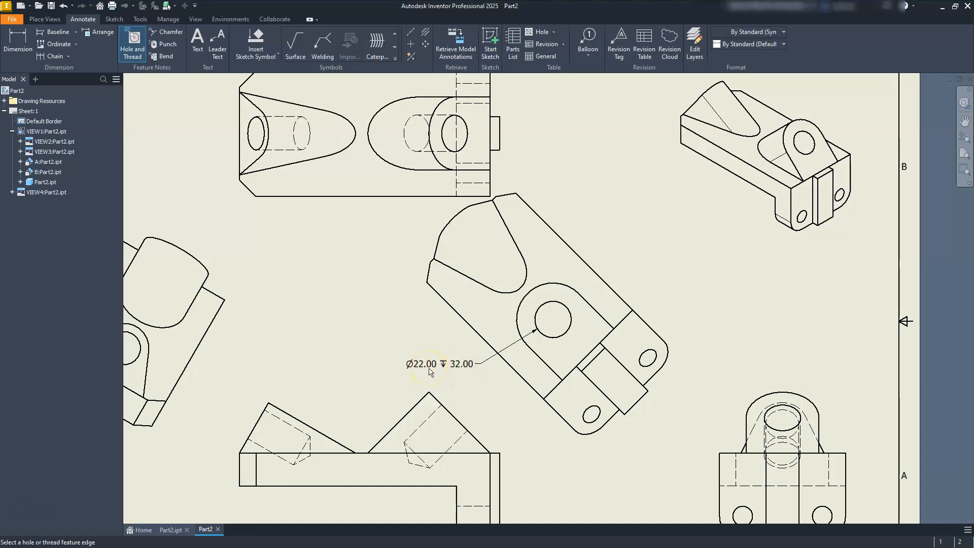
Step: Add a hole note to the left mounting hole in the side view, with its text to the lower left
{"action": "mouse_move", "coordinate": [607, 438]}
{"action": "middle_mouse_down"}
{"action": "mouse_move", "coordinate": [619, 402]}
{"action": "mouse_move", "coordinate": [624, 318]}
{"action": "middle_mouse_up"}
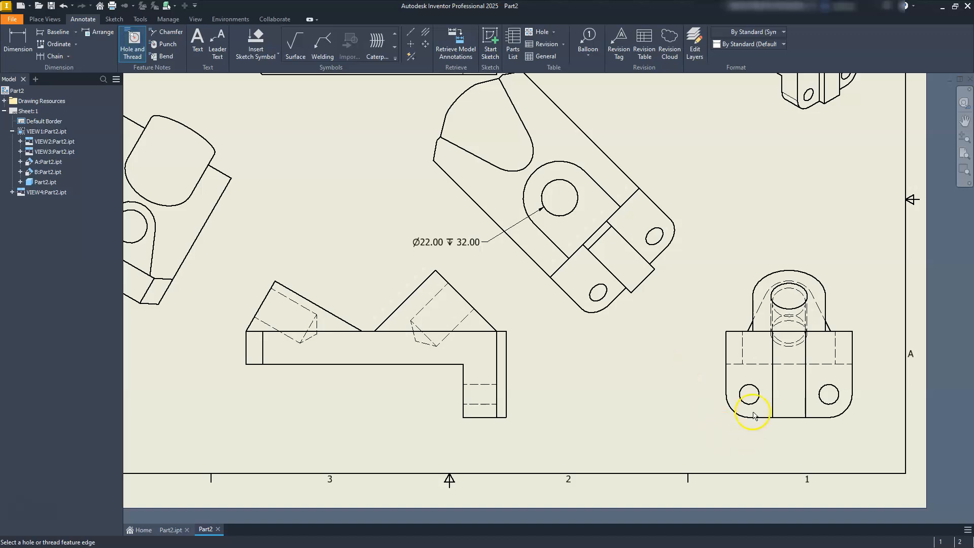
{"action": "left_click", "coordinate": [741, 402]}
{"action": "left_click", "coordinate": [702, 423]}
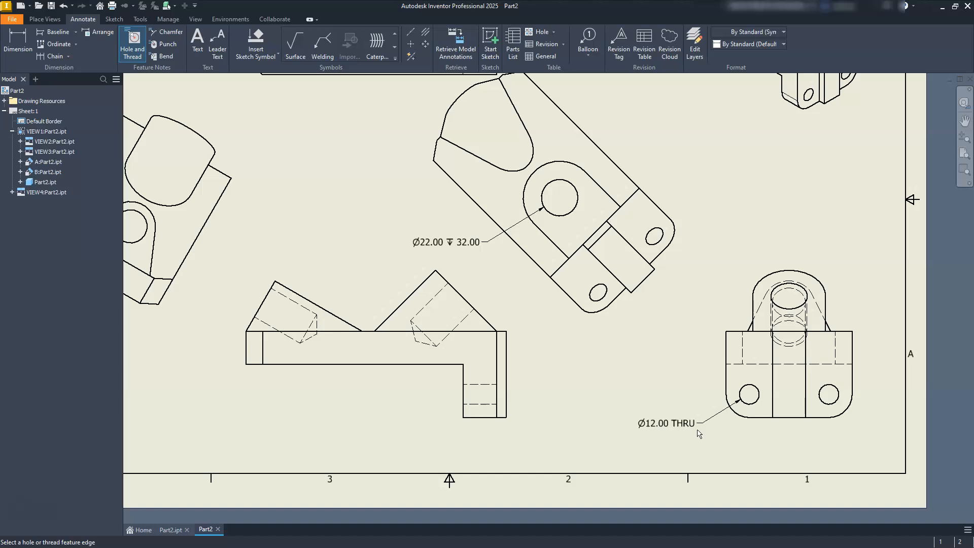
Step: Add a hole note to the right of the boss hole in auxiliary view B, and shift that view slightly up and left
{"action": "middle_click_drag", "start_coordinate": [461, 324], "coordinate": [667, 366]}
{"action": "middle_click_drag", "start_coordinate": [337, 268], "coordinate": [448, 305]}
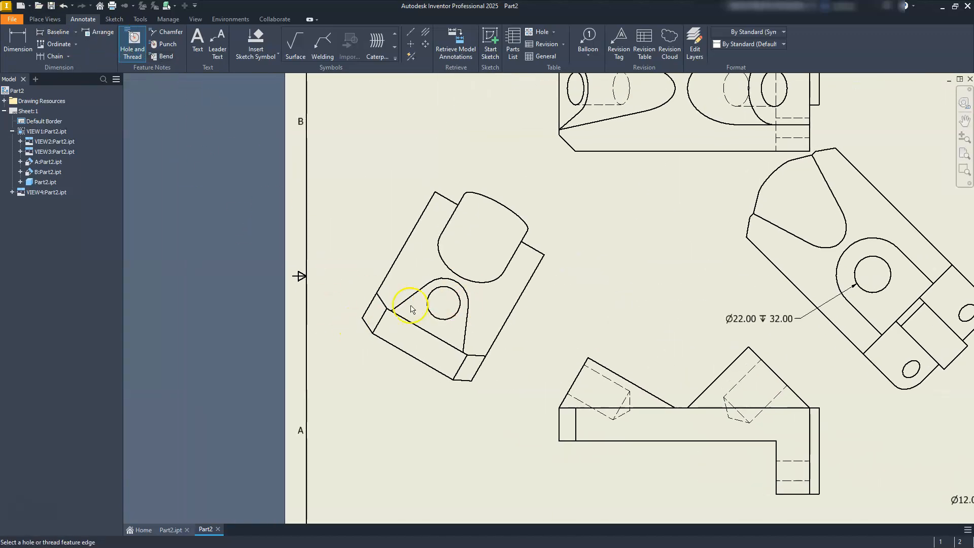
{"action": "left_click", "coordinate": [458, 311]}
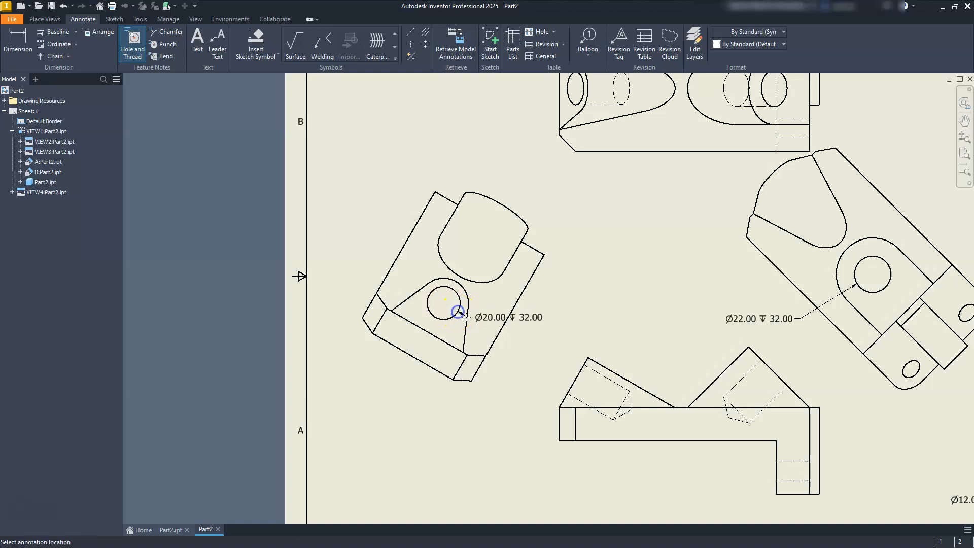
{"action": "left_click", "coordinate": [534, 326]}
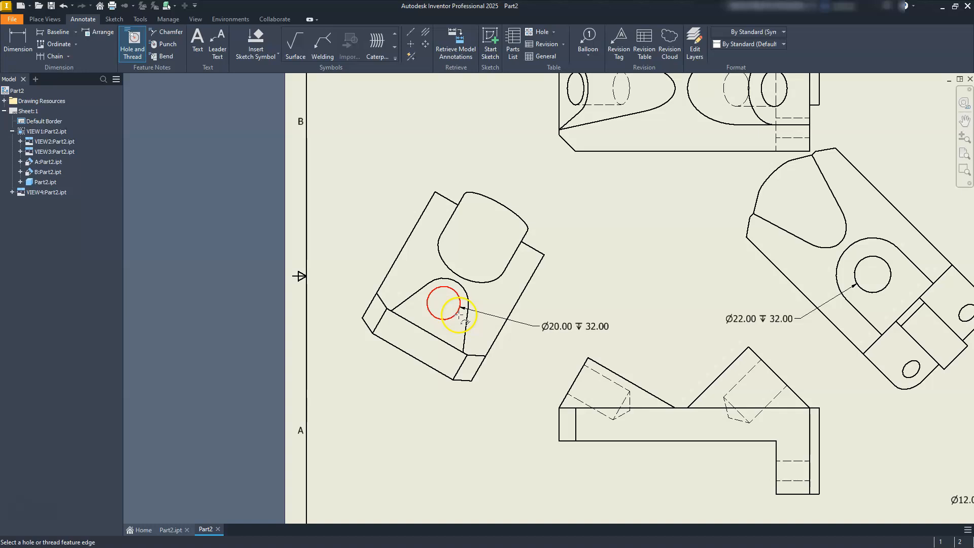
{"action": "scroll", "coordinate": [459, 315], "scroll_direction": "up", "scroll_amount": 3}
{"action": "middle_click_drag", "start_coordinate": [457, 314], "coordinate": [449, 344]}
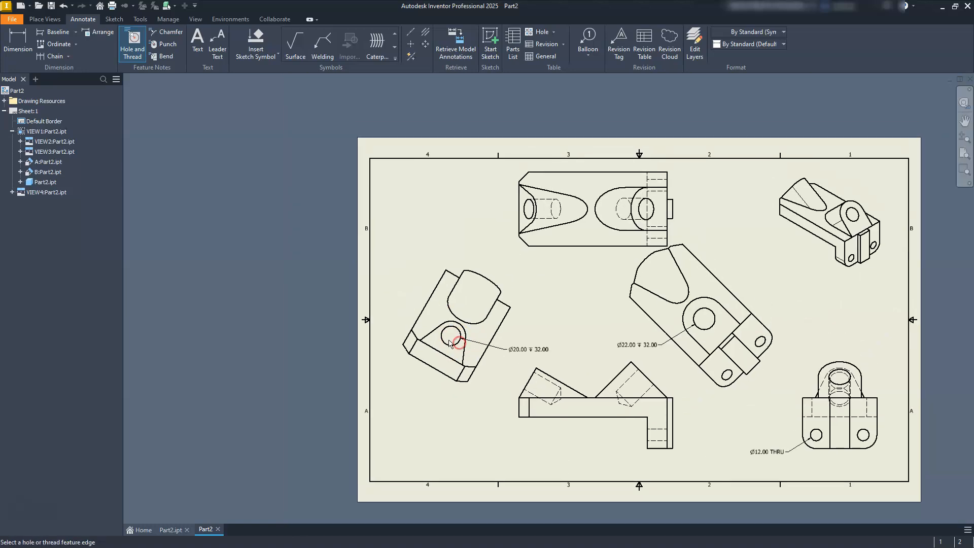
{"action": "key", "text": "Escape"}
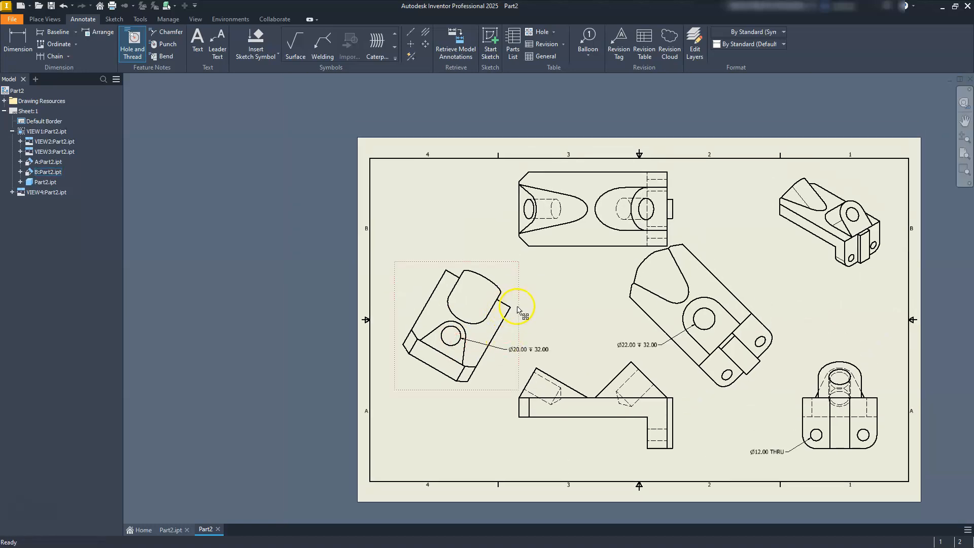
{"action": "left_click", "coordinate": [515, 306]}
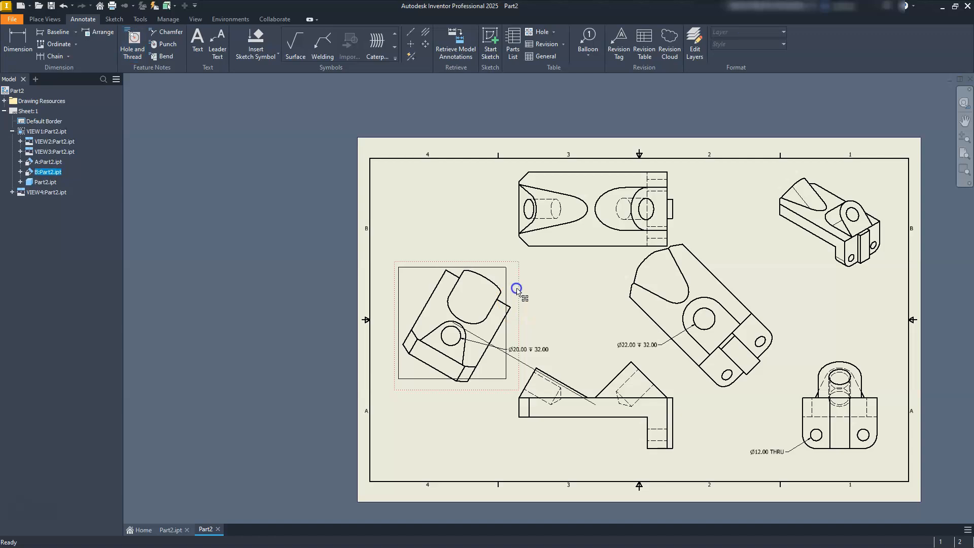
{"action": "left_click_drag", "start_coordinate": [516, 289], "coordinate": [511, 286]}
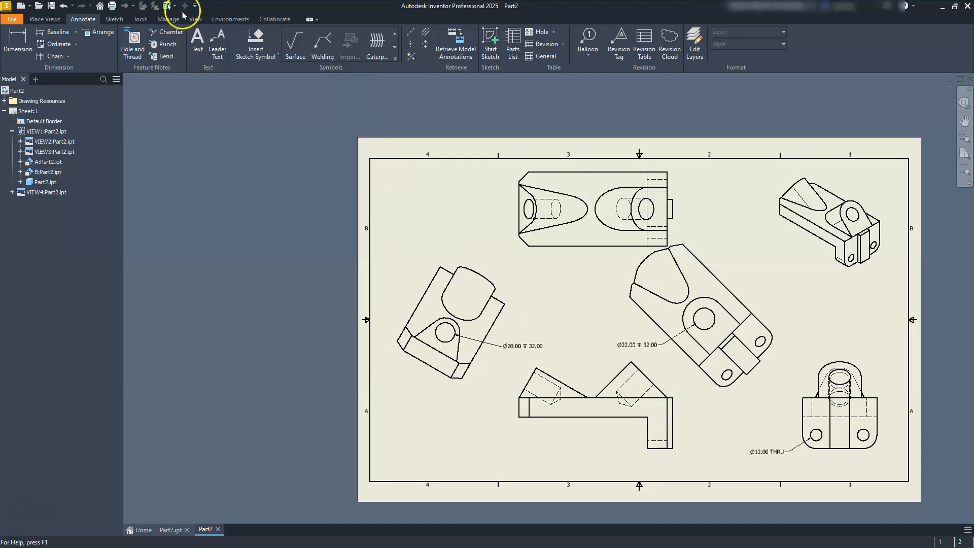
Step: Dimension the angle between the base's left vertical edge and the left boss's inclined edge in the front view, placing it above the boss
{"action": "left_click", "coordinate": [17, 41]}
{"action": "scroll", "coordinate": [494, 368], "scroll_direction": "up", "scroll_amount": 3}
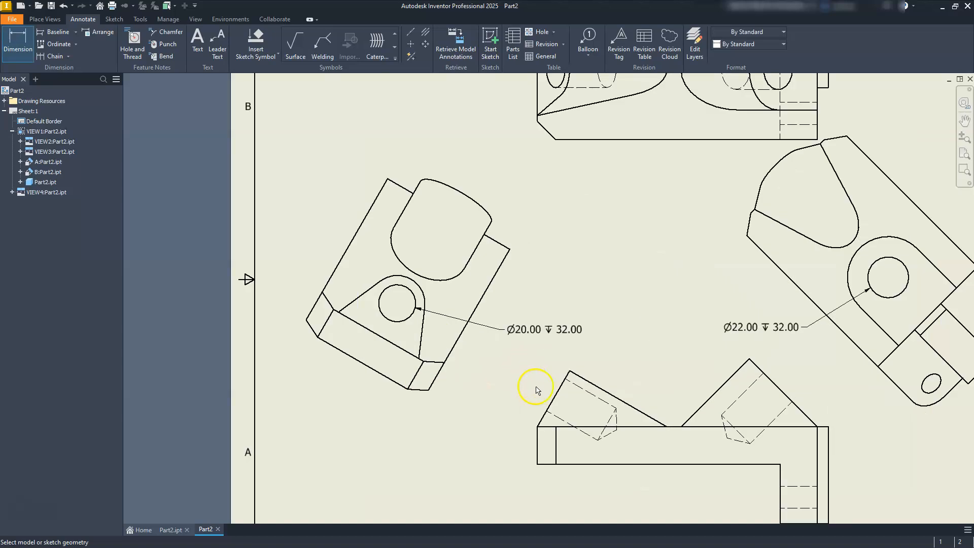
{"action": "scroll", "coordinate": [537, 390], "scroll_direction": "up", "scroll_amount": 5}
{"action": "left_click", "coordinate": [552, 449]}
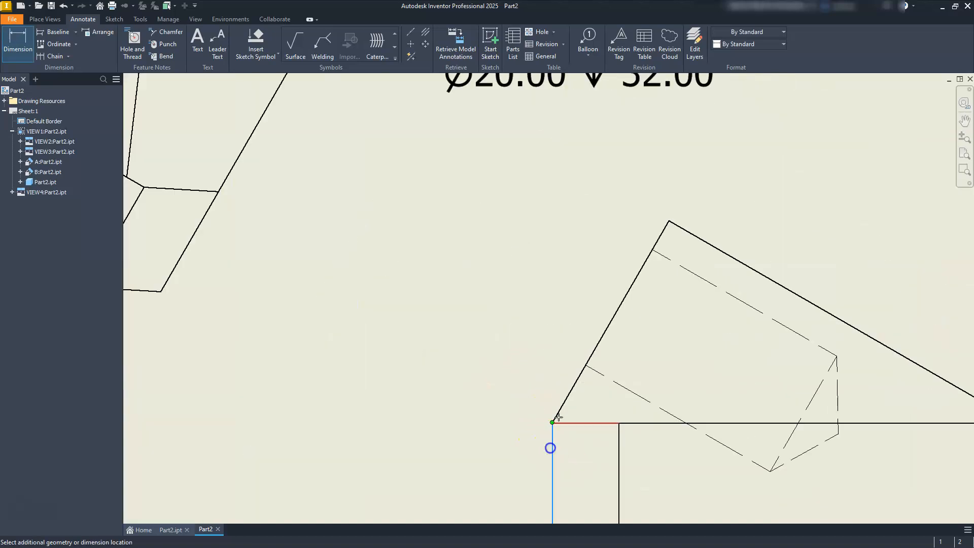
{"action": "left_click", "coordinate": [566, 393]}
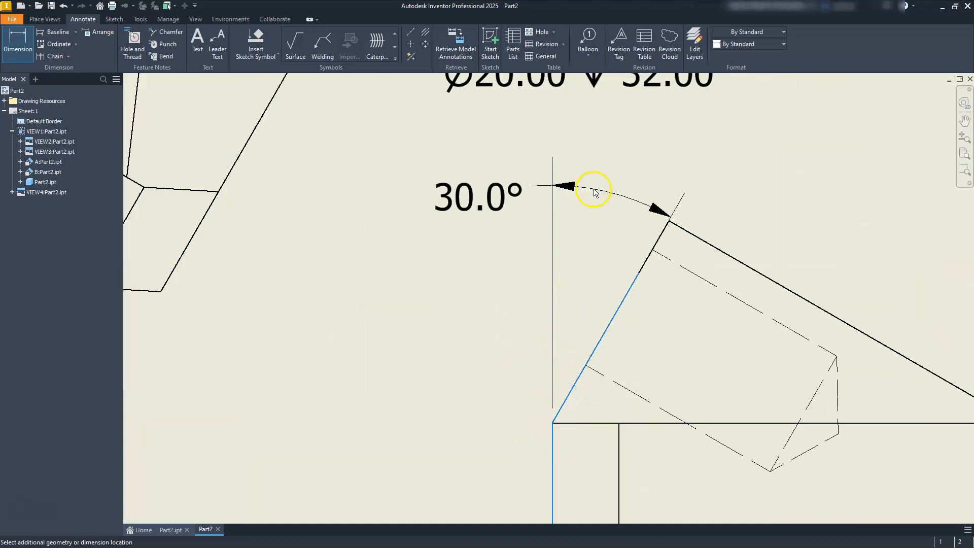
{"action": "left_click", "coordinate": [611, 166]}
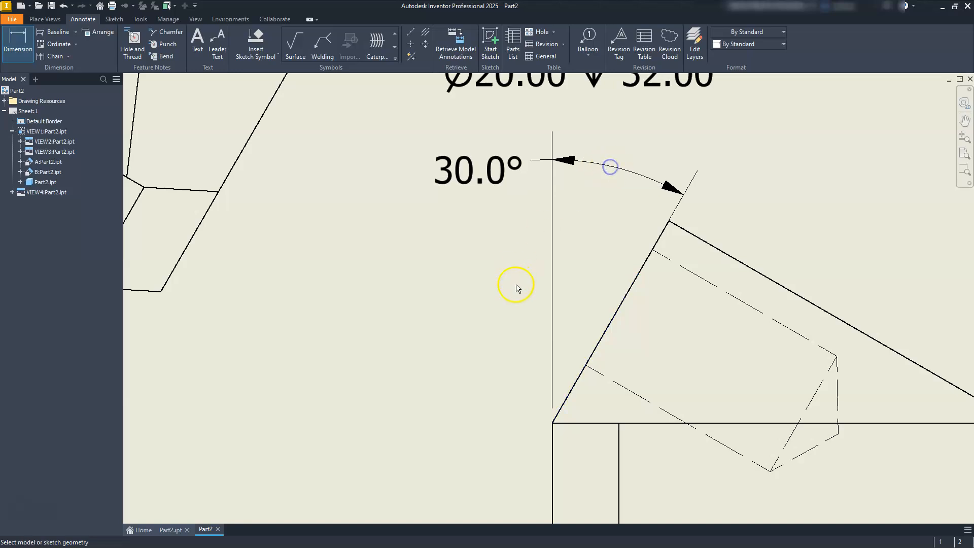
Step: Dimension the angle between the base's right inner vertical edge and the right boss's inclined edge in the front view, placing it above the boss
{"action": "scroll", "coordinate": [518, 284], "scroll_direction": "down", "scroll_amount": 5}
{"action": "scroll", "coordinate": [613, 316], "scroll_direction": "up", "scroll_amount": 5}
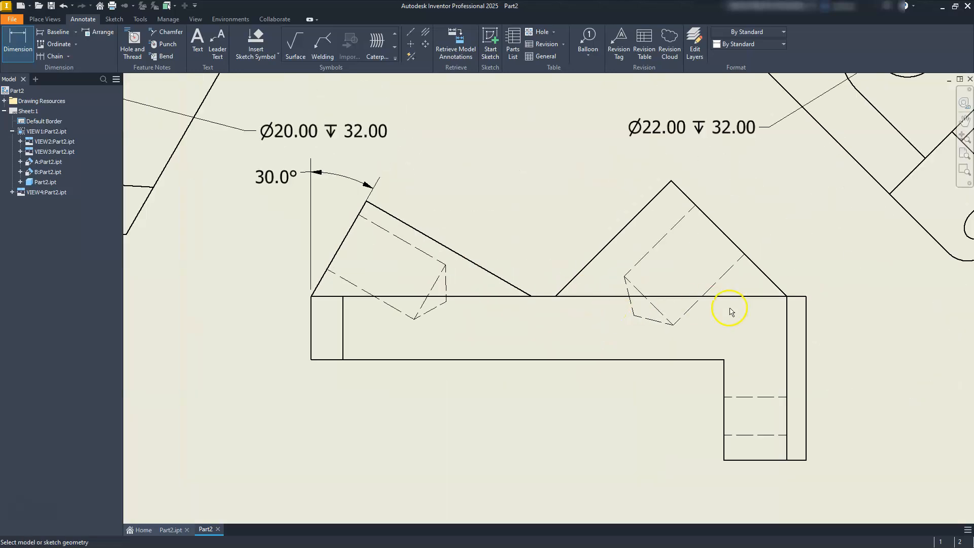
{"action": "left_click", "coordinate": [787, 329]}
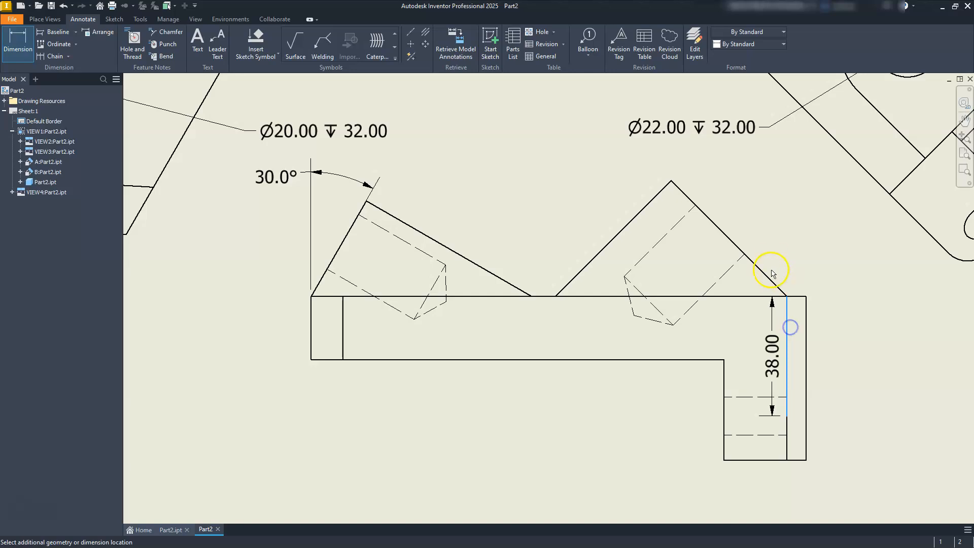
{"action": "left_click", "coordinate": [768, 277]}
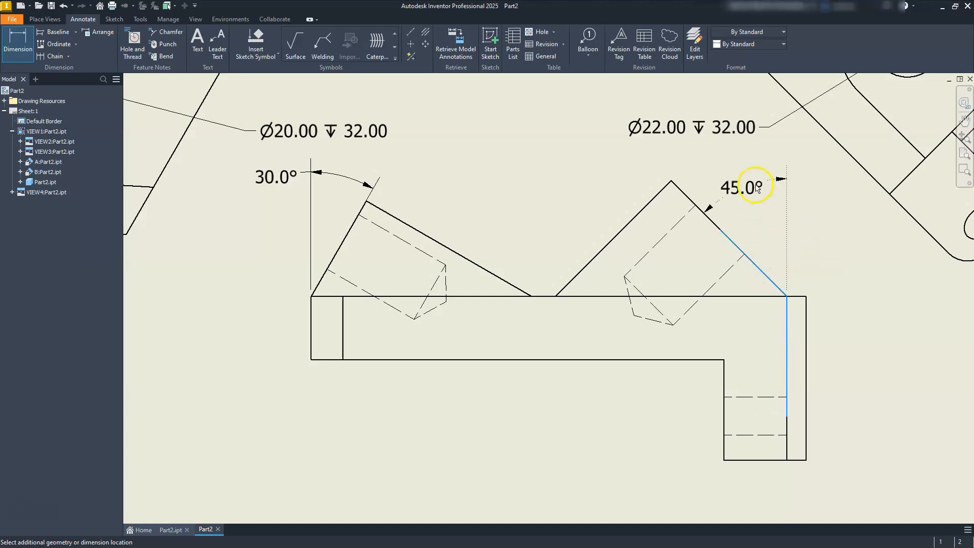
{"action": "left_click", "coordinate": [745, 174]}
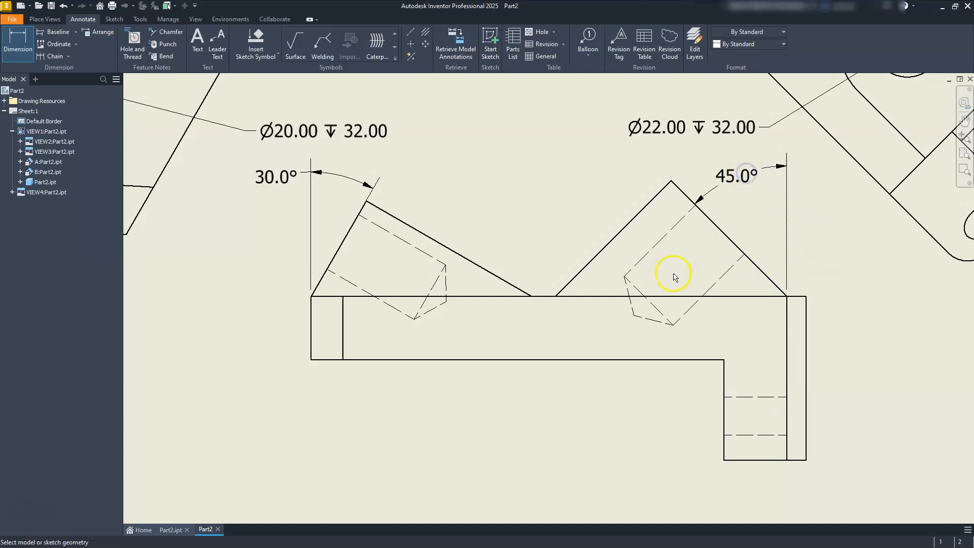
{"action": "scroll", "coordinate": [674, 274], "scroll_direction": "down", "scroll_amount": 3}
{"action": "middle_click_drag", "start_coordinate": [604, 252], "coordinate": [610, 367]}
{"action": "middle_click_drag", "start_coordinate": [685, 200], "coordinate": [683, 233]}
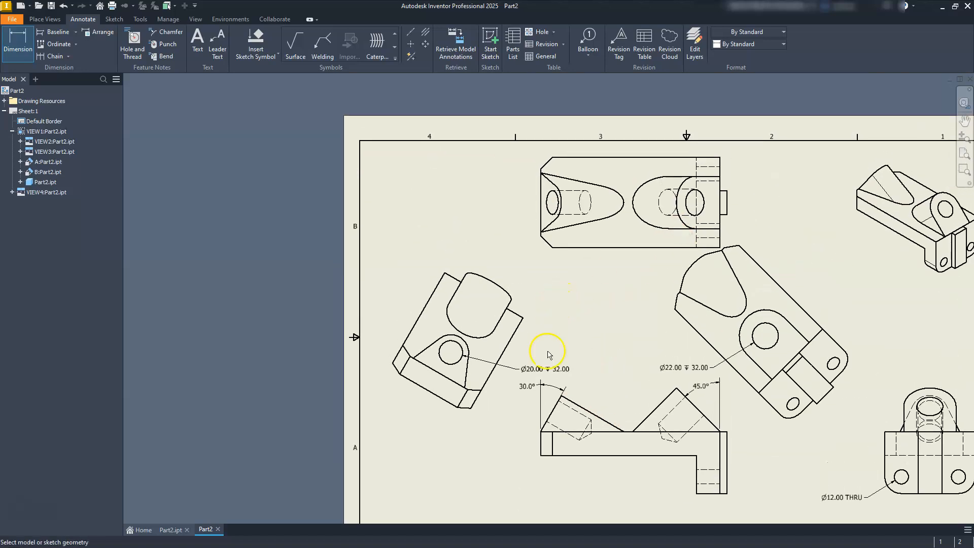
{"action": "middle_click_drag", "start_coordinate": [562, 380], "coordinate": [570, 283]}
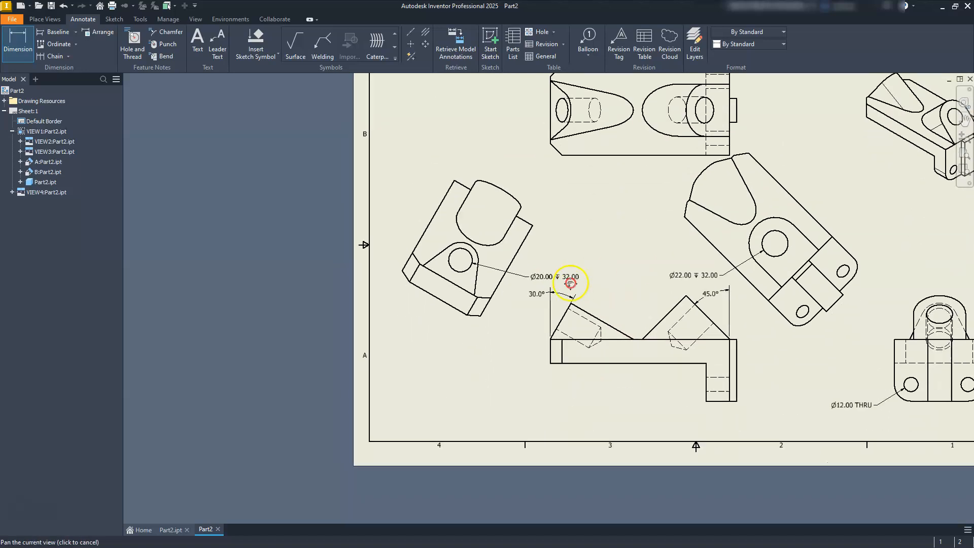
{"action": "key", "text": "Escape"}
{"action": "left_click", "coordinate": [650, 407]}
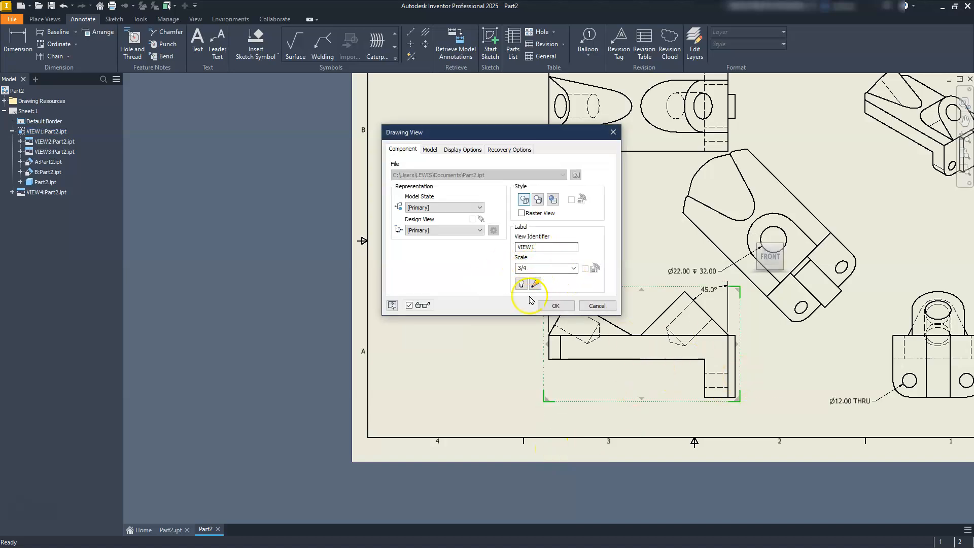
{"action": "double_click", "coordinate": [530, 268]}
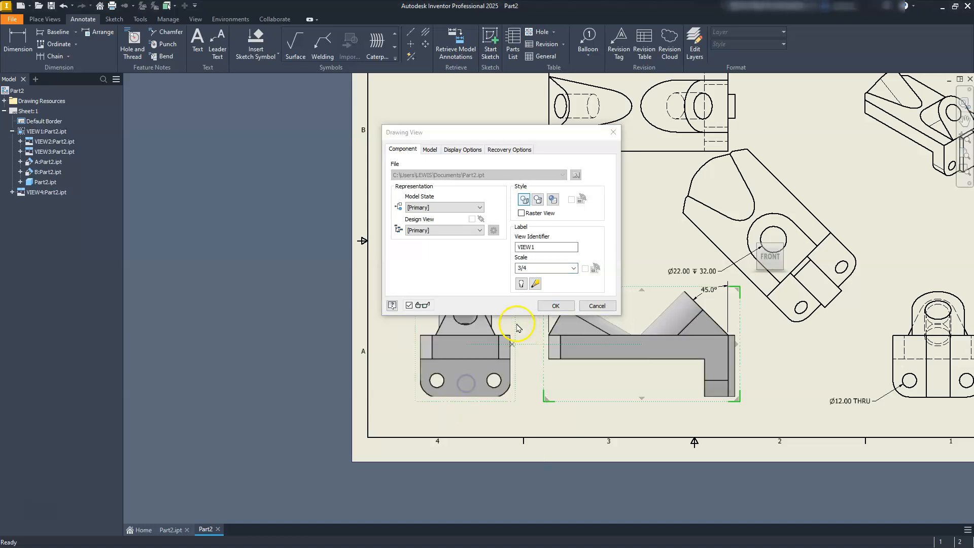
{"action": "key", "text": "Escape"}
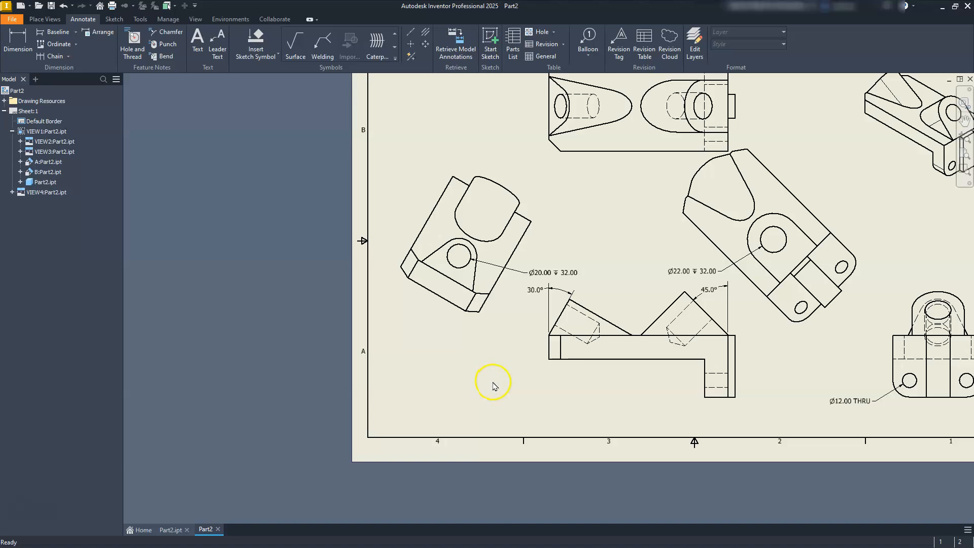
Step: Set the scale of the base front view to 5/8
{"action": "left_click", "coordinate": [611, 406]}
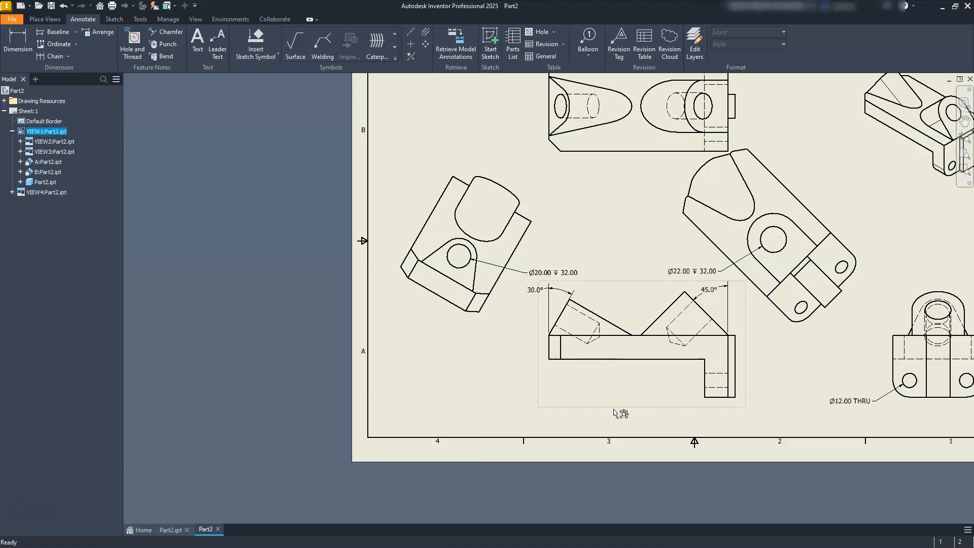
{"action": "double_click", "coordinate": [614, 410]}
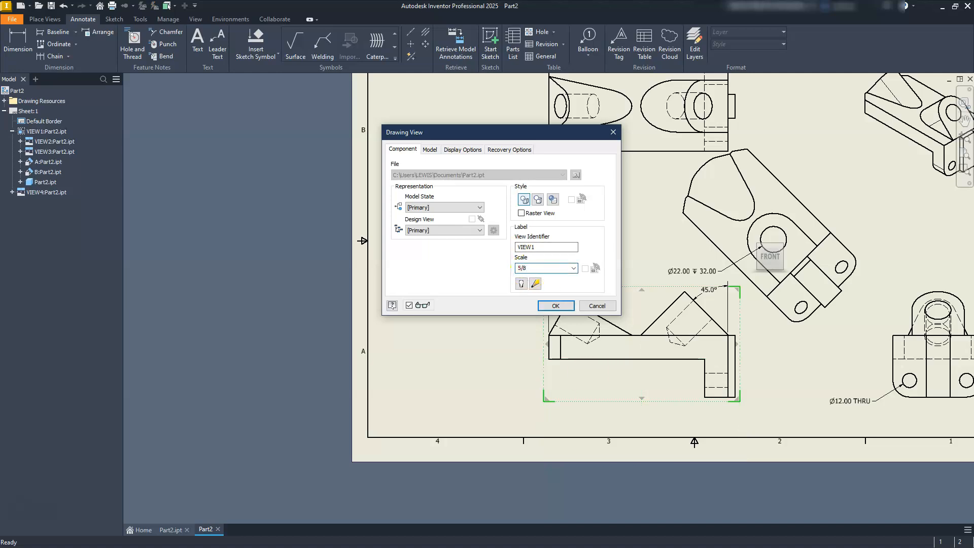
{"action": "key", "text": "Return"}
{"action": "middle_click_drag", "start_coordinate": [604, 176], "coordinate": [558, 241]}
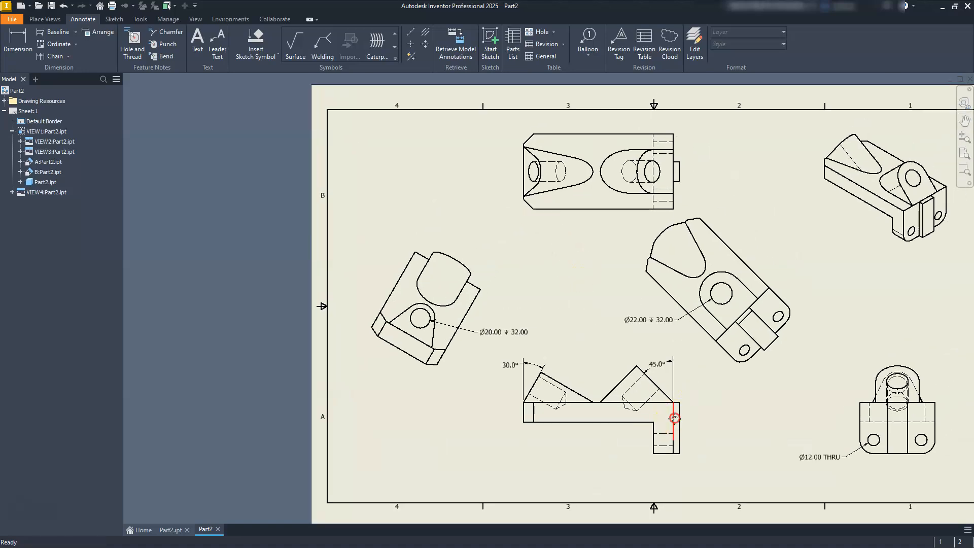
Step: Dimension the full height of the front view's rightmost vertical edge, placing the dimension to its right
{"action": "scroll", "coordinate": [646, 394], "scroll_direction": "up", "scroll_amount": 4}
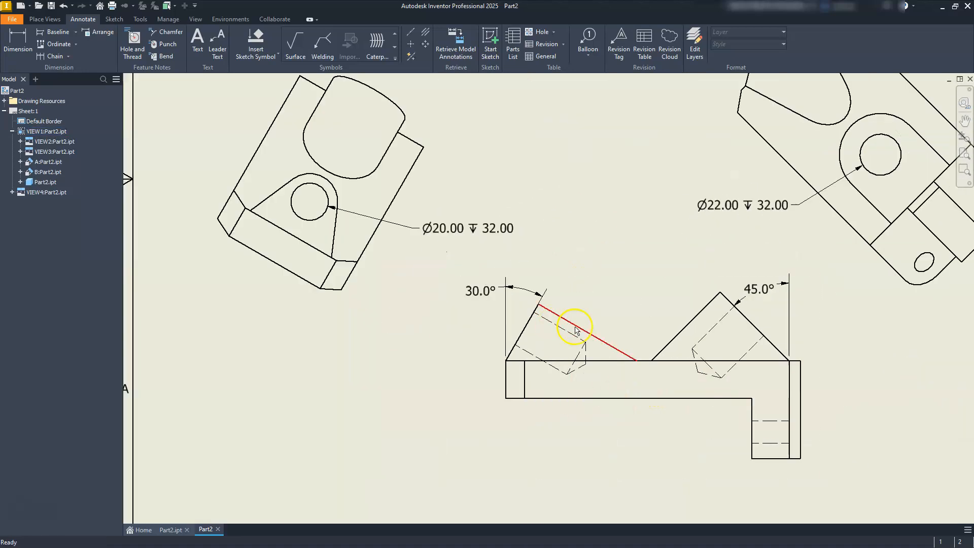
{"action": "middle_click_drag", "start_coordinate": [577, 330], "coordinate": [518, 283]}
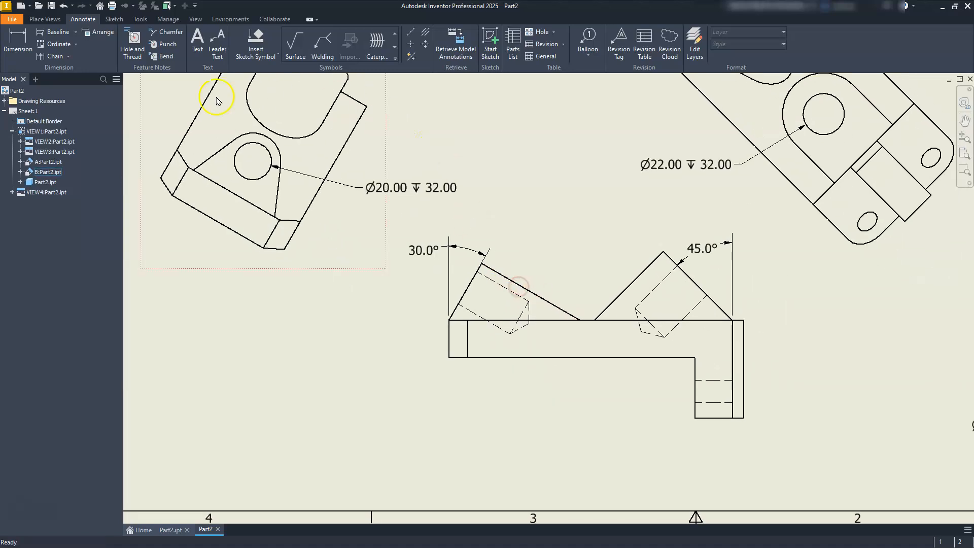
{"action": "left_click", "coordinate": [18, 44]}
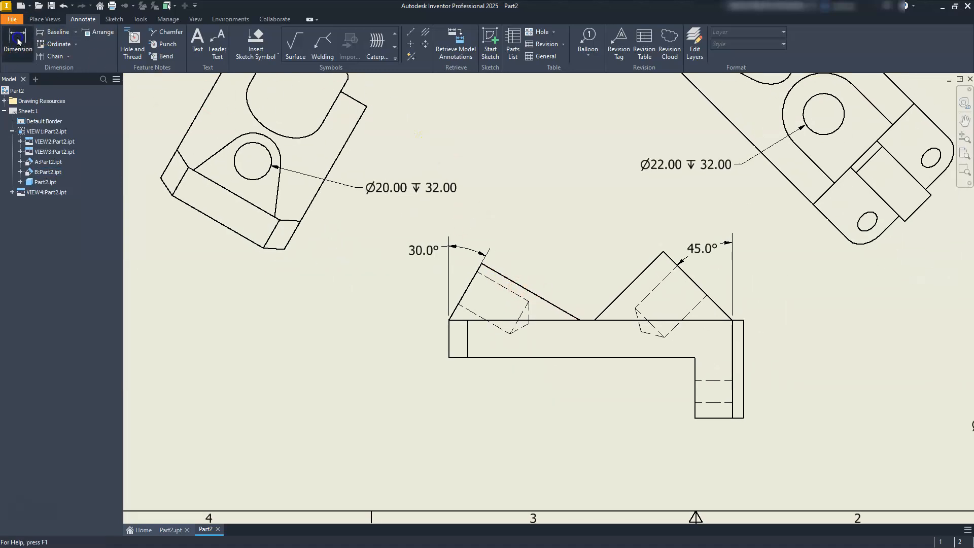
{"action": "left_click", "coordinate": [749, 335]}
{"action": "left_click", "coordinate": [791, 350]}
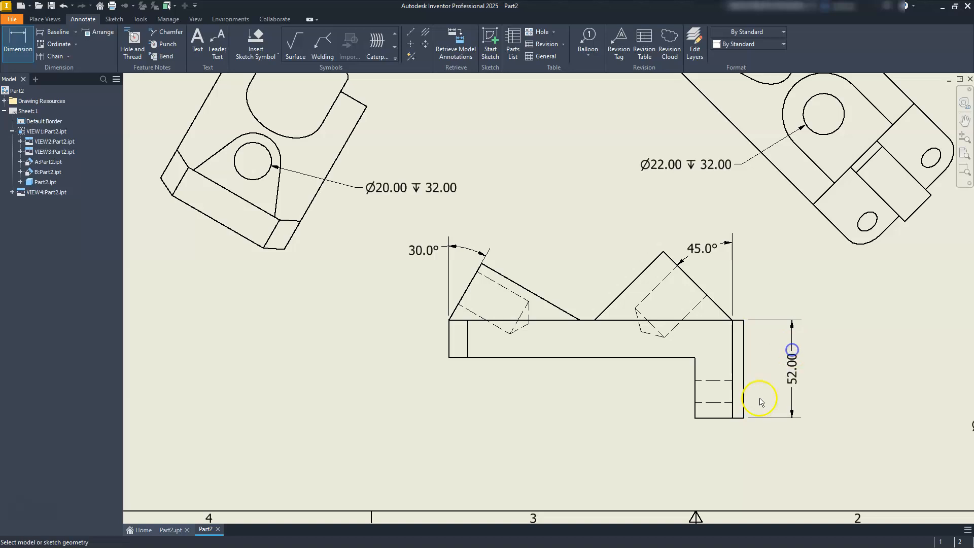
{"action": "left_click", "coordinate": [740, 408]}
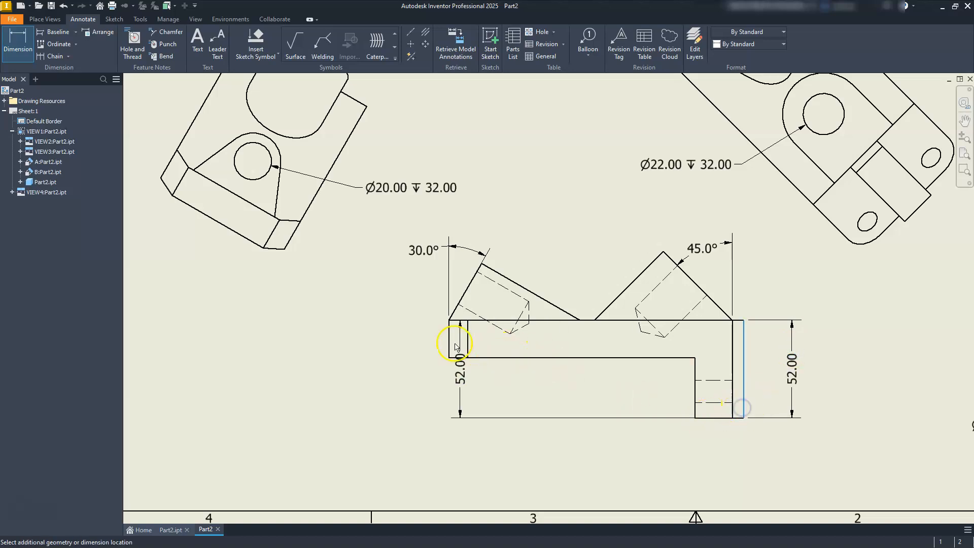
{"action": "left_click", "coordinate": [451, 352]}
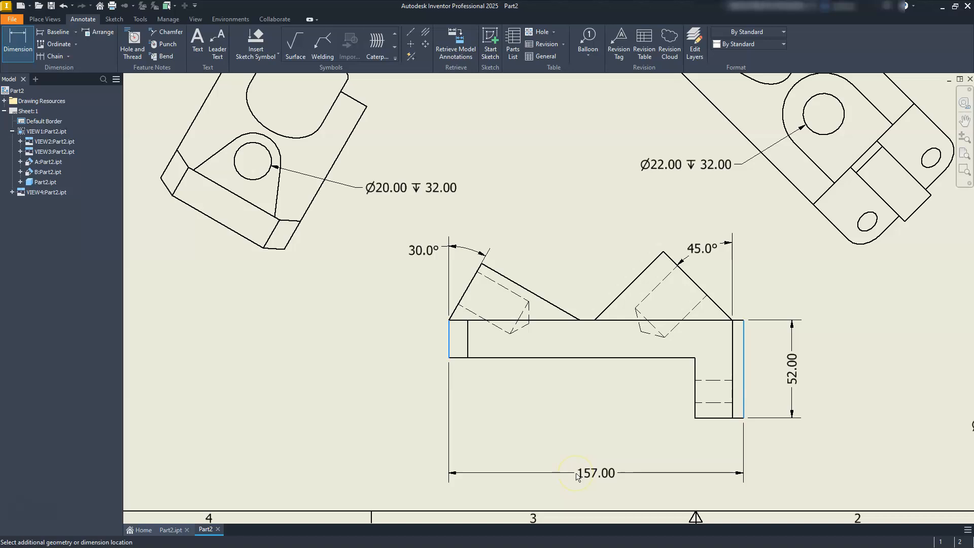
{"action": "key", "text": "Escape"}
Step: Dimension the front view's length from the left edge to the inner vertical edge of the right leg, placing it below the view
{"action": "left_click", "coordinate": [18, 43]}
{"action": "left_click", "coordinate": [448, 351]}
{"action": "left_click", "coordinate": [734, 414]}
{"action": "left_click", "coordinate": [600, 463]}
{"action": "scroll", "coordinate": [673, 415], "scroll_direction": "up", "scroll_amount": 4}
{"action": "scroll", "coordinate": [694, 404], "scroll_direction": "down", "scroll_amount": 10}
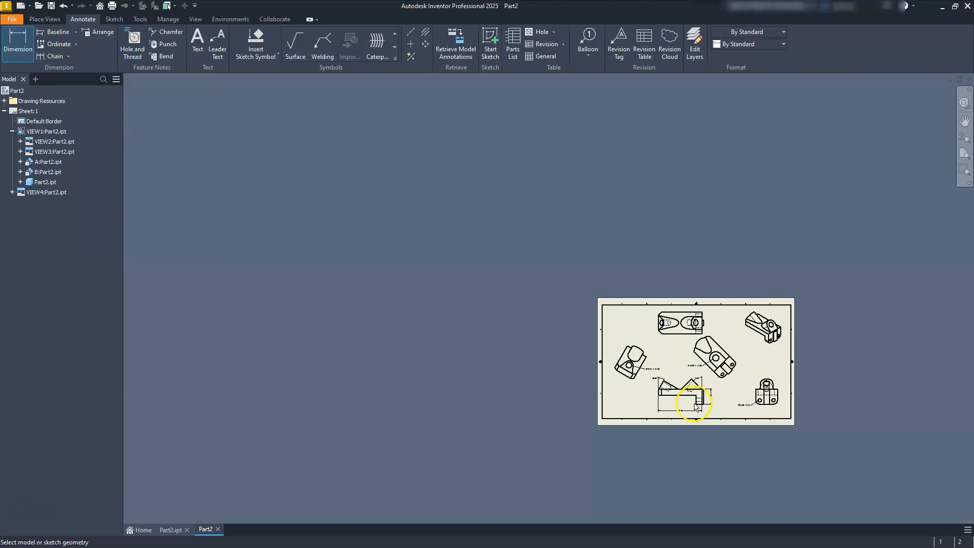
Step: Dimension the lower-left chamfer in the top view vertically and horizontally, placing the dimensions to the left of and below the corner
{"action": "scroll", "coordinate": [665, 347], "scroll_direction": "up", "scroll_amount": 10}
{"action": "mouse_move", "coordinate": [636, 384]}
{"action": "middle_mouse_down"}
{"action": "mouse_move", "coordinate": [702, 367]}
{"action": "mouse_move", "coordinate": [691, 363]}
{"action": "middle_mouse_up"}
{"action": "key", "text": "Escape"}
{"action": "left_click", "coordinate": [669, 369]}
{"action": "left_click", "coordinate": [17, 45]}
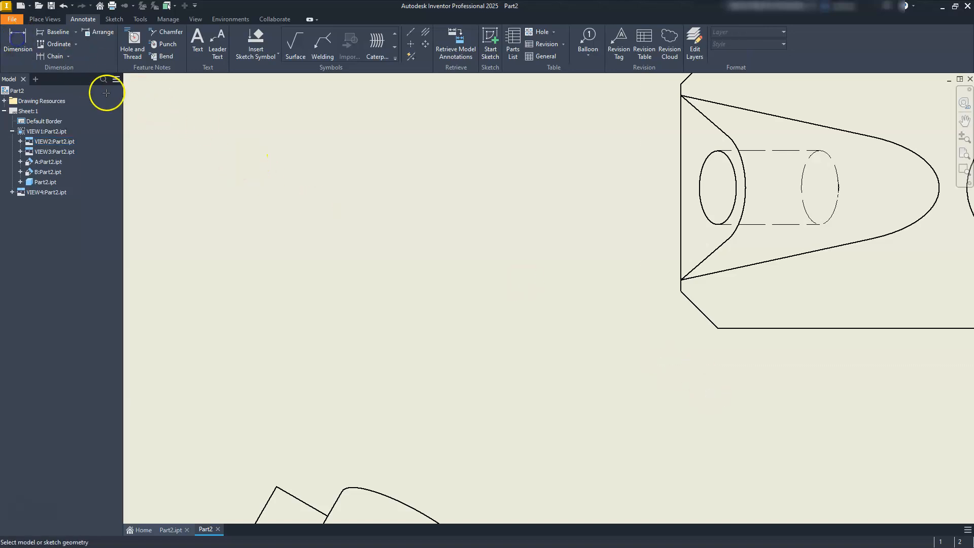
{"action": "left_click", "coordinate": [696, 307]}
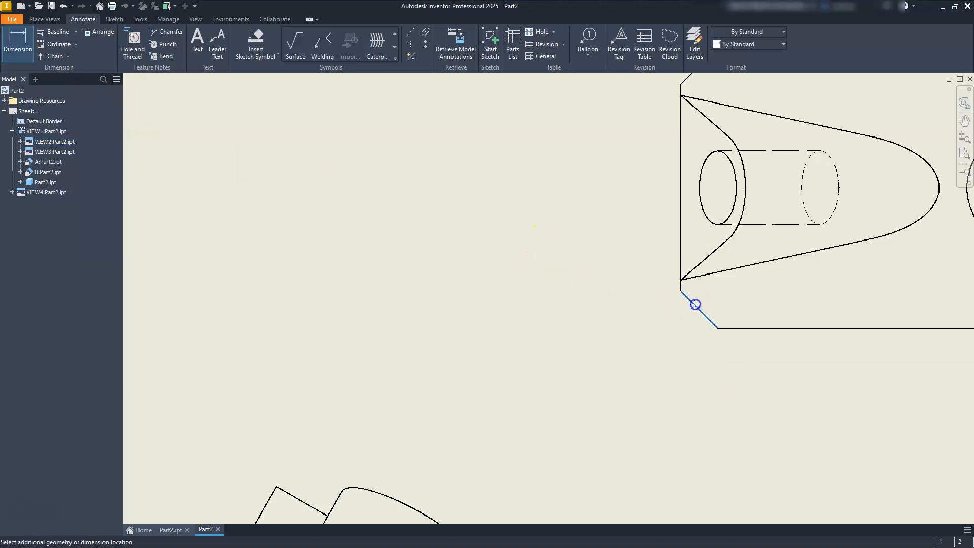
{"action": "left_click", "coordinate": [583, 327]}
{"action": "left_click", "coordinate": [700, 309]}
{"action": "key", "text": "Escape"}
{"action": "key", "text": "d"}
{"action": "left_click", "coordinate": [706, 315]}
{"action": "left_click", "coordinate": [707, 406]}
{"action": "middle_click_drag", "start_coordinate": [607, 286], "coordinate": [588, 444]}
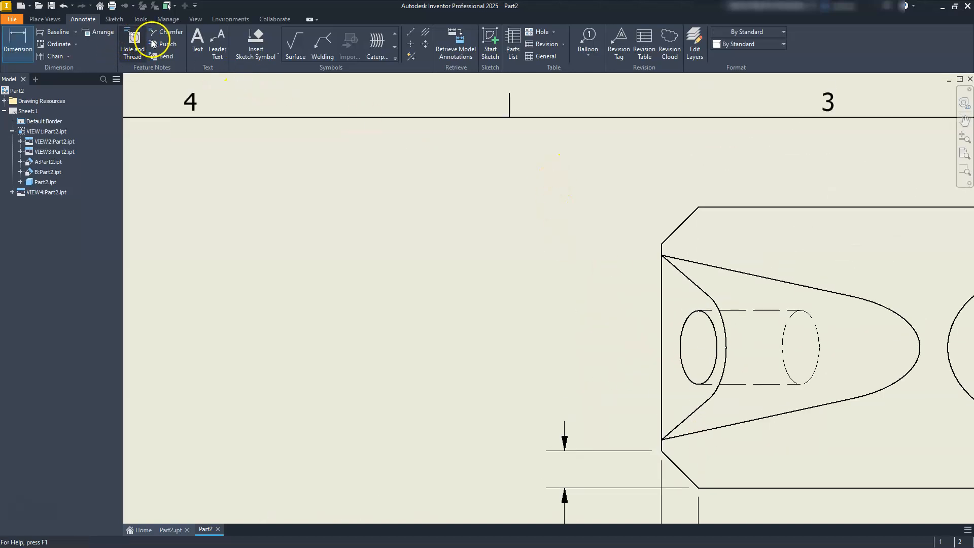
Step: Add a chamfer note to the upper-left corner chamfer in the top view, with its text to the upper left
{"action": "left_click", "coordinate": [164, 32]}
{"action": "left_click", "coordinate": [677, 234]}
{"action": "left_click", "coordinate": [727, 210]}
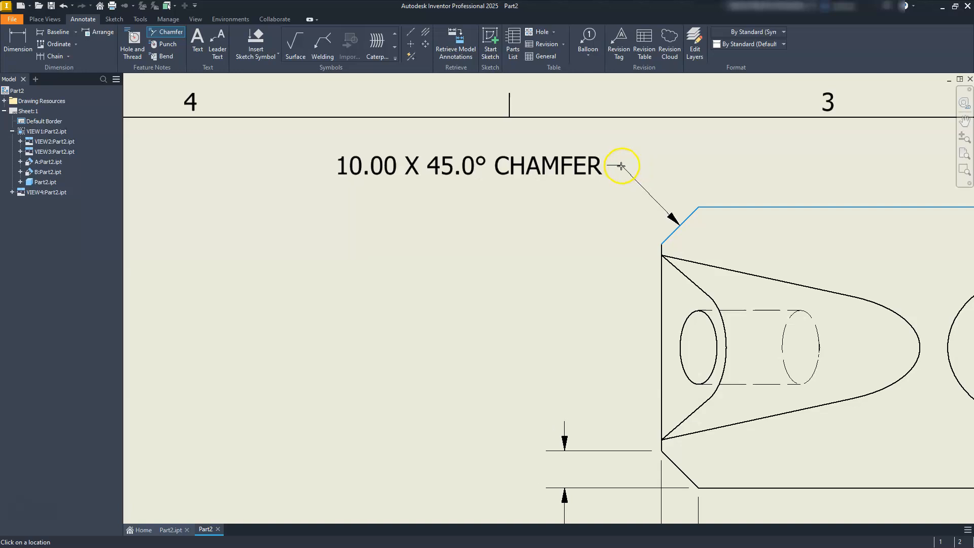
{"action": "left_click", "coordinate": [619, 166]}
{"action": "scroll", "coordinate": [532, 241], "scroll_direction": "down", "scroll_amount": 2}
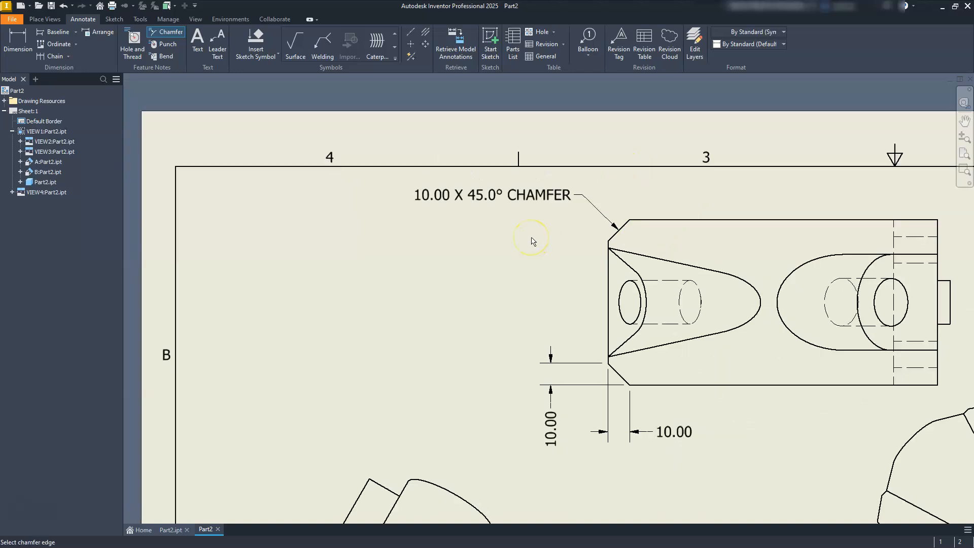
Step: Add center marks to the boss holes in both auxiliary views and to the two mounting holes in the side view
{"action": "scroll", "coordinate": [567, 347], "scroll_direction": "down", "scroll_amount": 2}
{"action": "mouse_move", "coordinate": [643, 429]}
{"action": "middle_mouse_down"}
{"action": "mouse_move", "coordinate": [611, 338]}
{"action": "mouse_move", "coordinate": [573, 274]}
{"action": "mouse_move", "coordinate": [528, 270]}
{"action": "middle_mouse_up"}
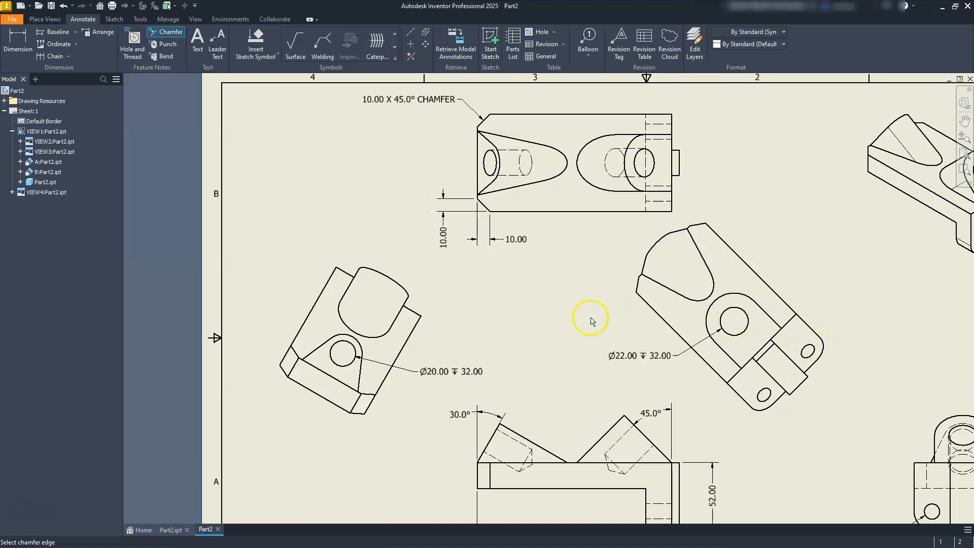
{"action": "left_click", "coordinate": [411, 44]}
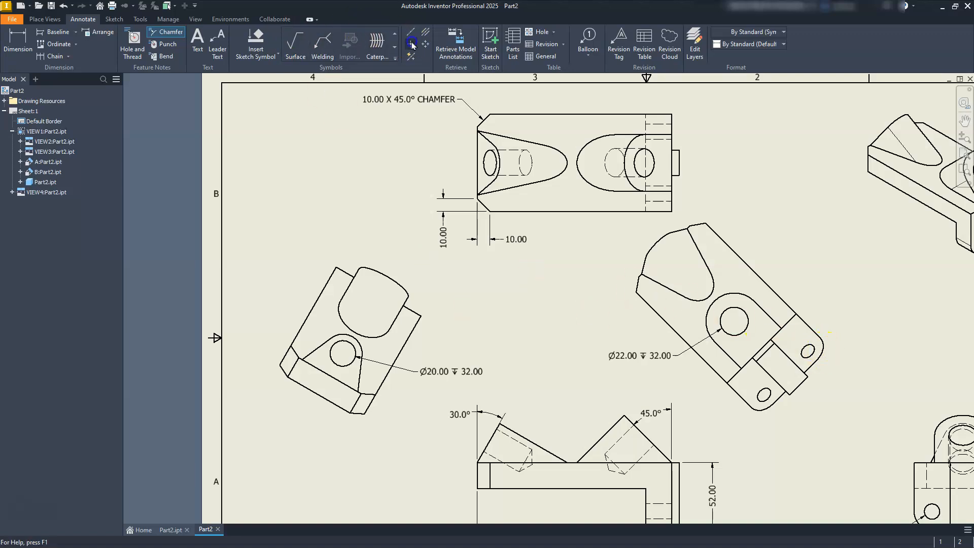
{"action": "left_click", "coordinate": [337, 359]}
{"action": "left_click", "coordinate": [749, 331]}
{"action": "middle_click_drag", "start_coordinate": [742, 393], "coordinate": [740, 273]}
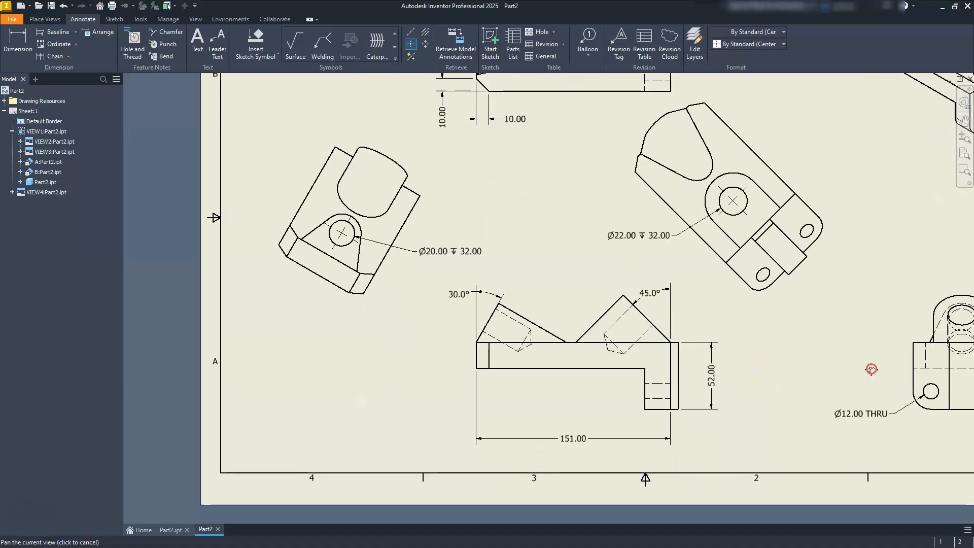
{"action": "middle_click_drag", "start_coordinate": [871, 369], "coordinate": [739, 334]}
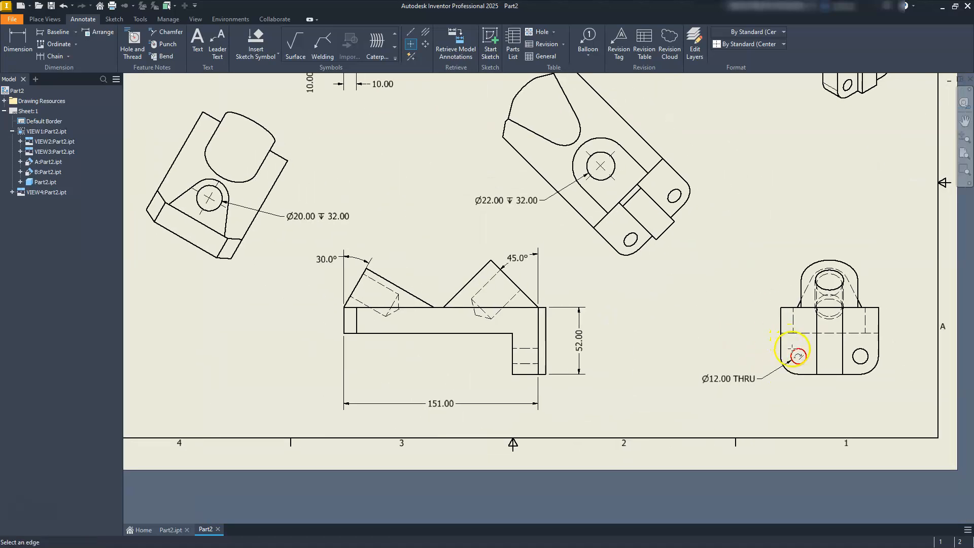
{"action": "middle_click_drag", "start_coordinate": [609, 303], "coordinate": [616, 409]}
{"action": "mouse_move", "coordinate": [470, 226]}
{"action": "middle_mouse_down"}
{"action": "mouse_move", "coordinate": [481, 245]}
{"action": "mouse_move", "coordinate": [526, 222]}
{"action": "middle_mouse_up"}
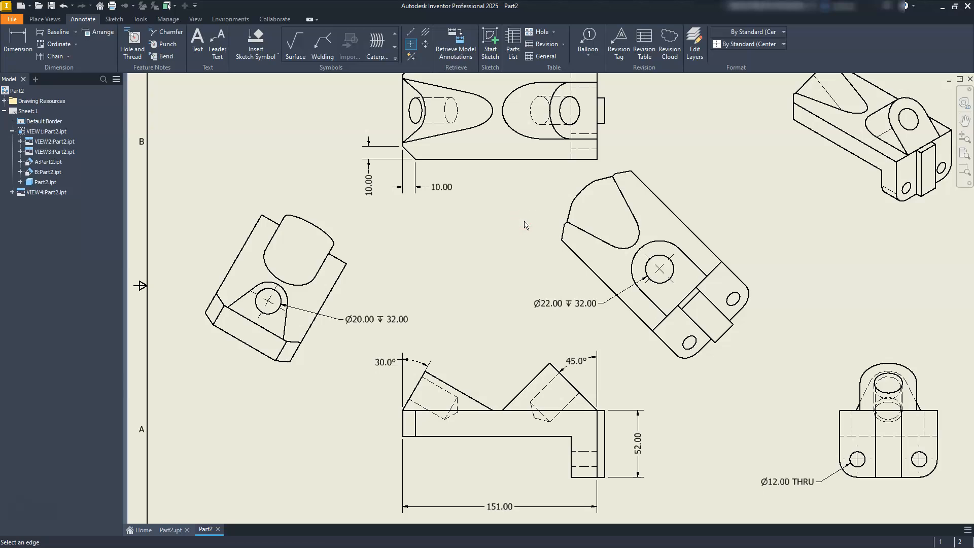
{"action": "middle_click_drag", "start_coordinate": [369, 297], "coordinate": [434, 308]}
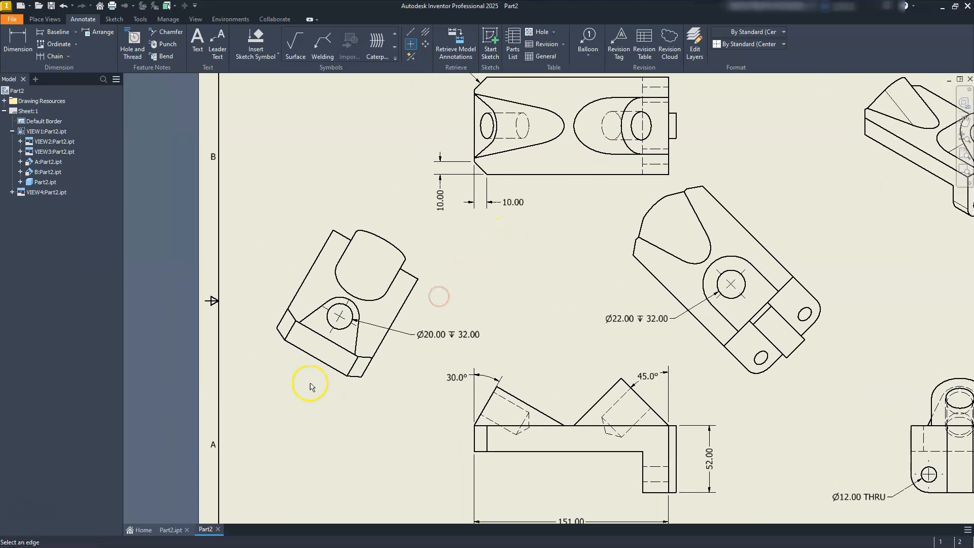
Step: Dimension the slanted edge at the boss's base in auxiliary view B, and move the dimension outside the part outline to the lower left
{"action": "scroll", "coordinate": [300, 345], "scroll_direction": "up", "scroll_amount": 3}
{"action": "key", "text": "d"}
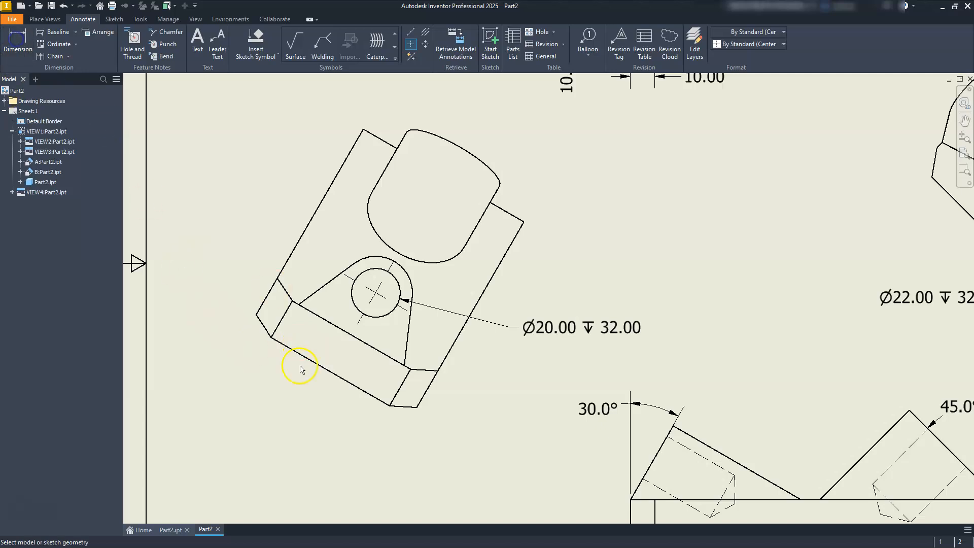
{"action": "middle_click_drag", "start_coordinate": [300, 365], "coordinate": [401, 312]}
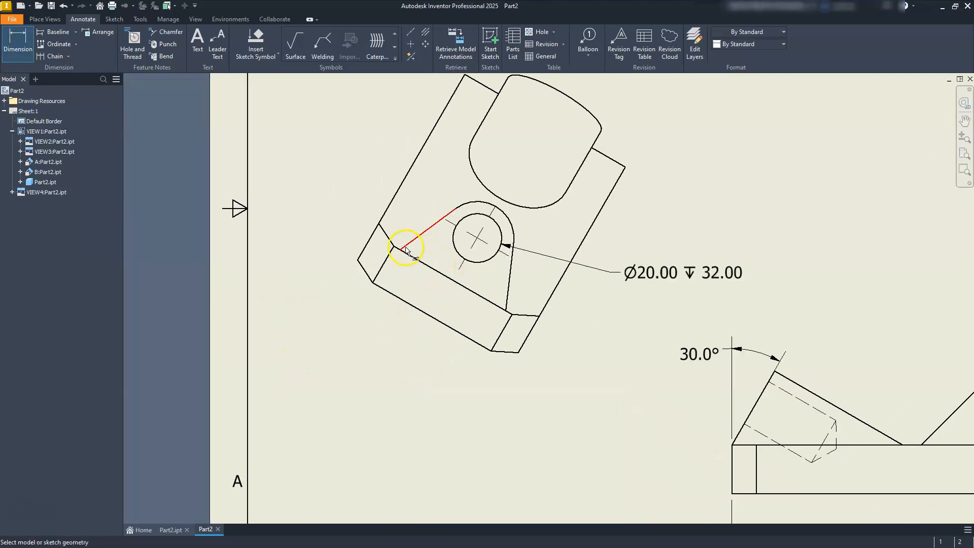
{"action": "left_click", "coordinate": [402, 251]}
{"action": "left_click", "coordinate": [505, 310]}
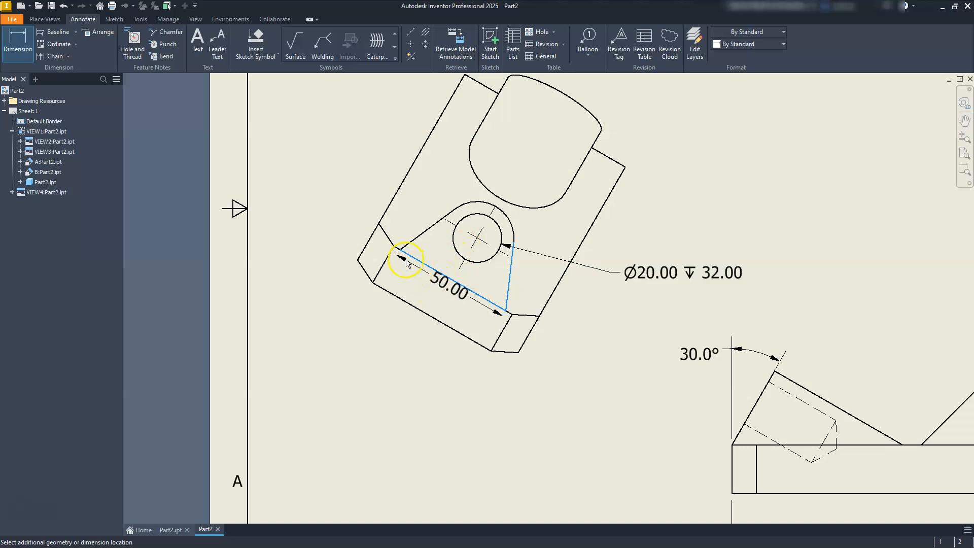
{"action": "left_click", "coordinate": [417, 282]}
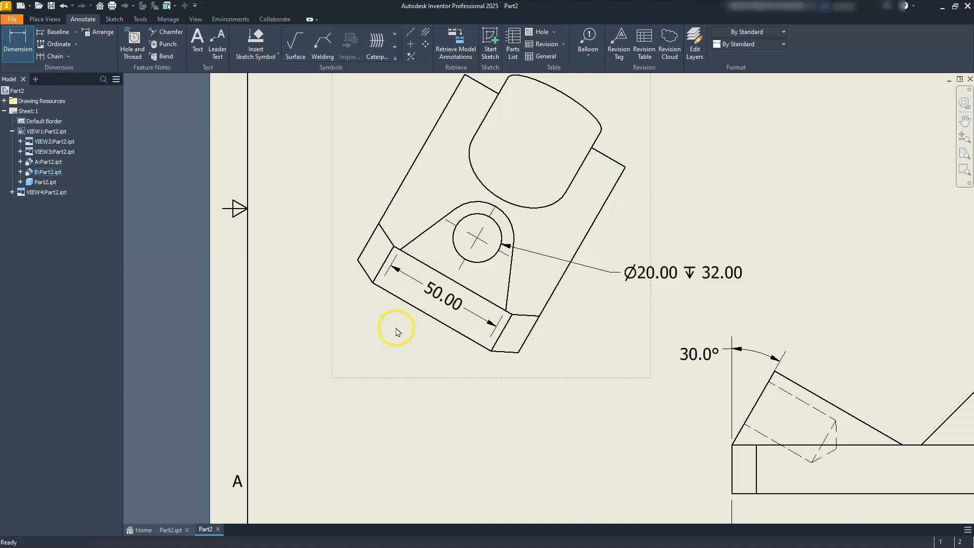
{"action": "key", "text": "Escape"}
{"action": "left_click_drag", "start_coordinate": [454, 311], "coordinate": [403, 363]}
{"action": "key", "text": "Escape"}
Step: Try to dimension from the left end of the boss's base edge to the boss hole in auxiliary view B
{"action": "middle_click_drag", "start_coordinate": [425, 273], "coordinate": [434, 336]}
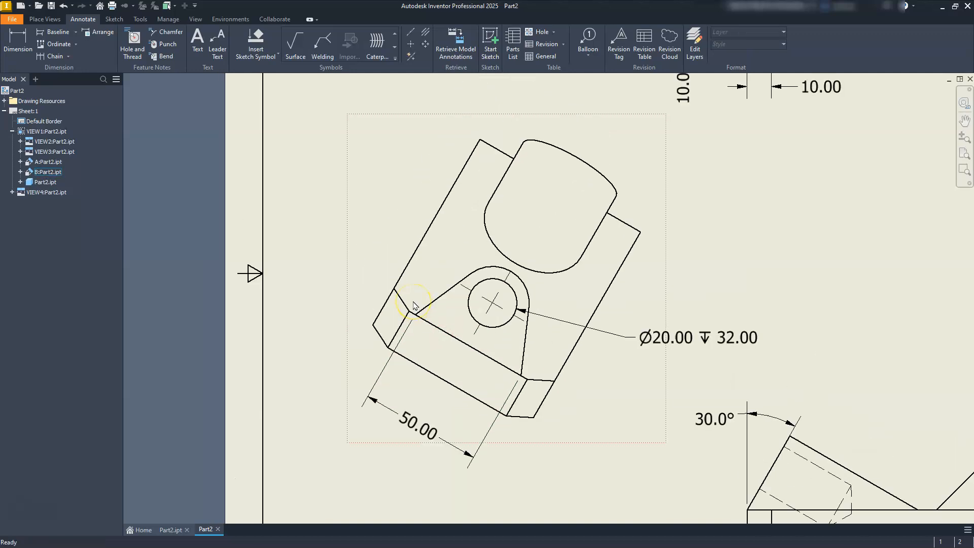
{"action": "left_click", "coordinate": [15, 38]}
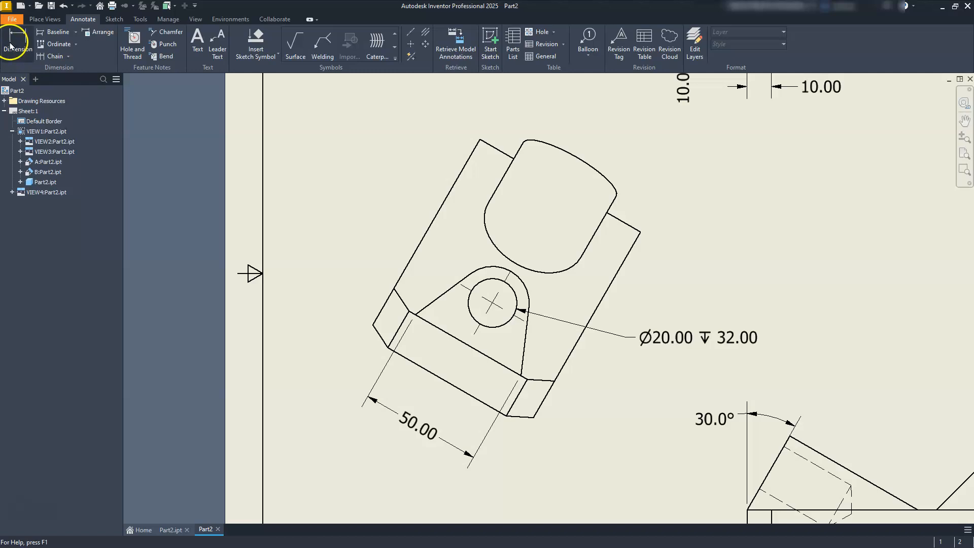
{"action": "left_click", "coordinate": [409, 313]}
{"action": "left_click", "coordinate": [493, 306]}
{"action": "left_click", "coordinate": [424, 274]}
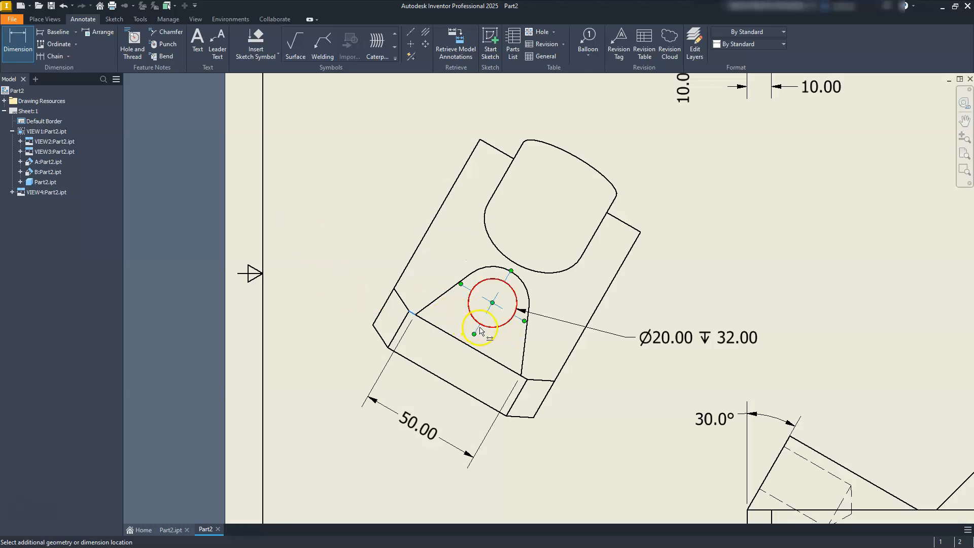
{"action": "left_click", "coordinate": [480, 328]}
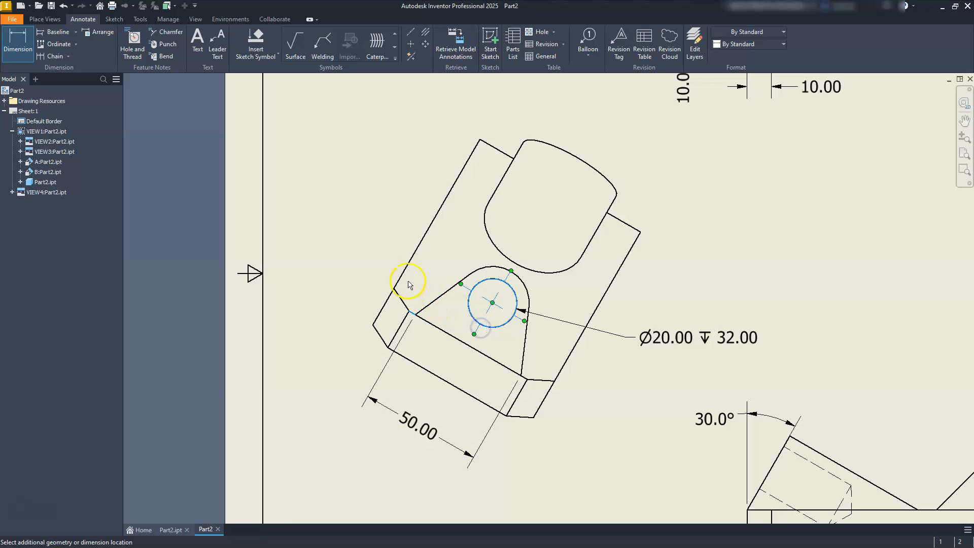
{"action": "left_click", "coordinate": [360, 247]}
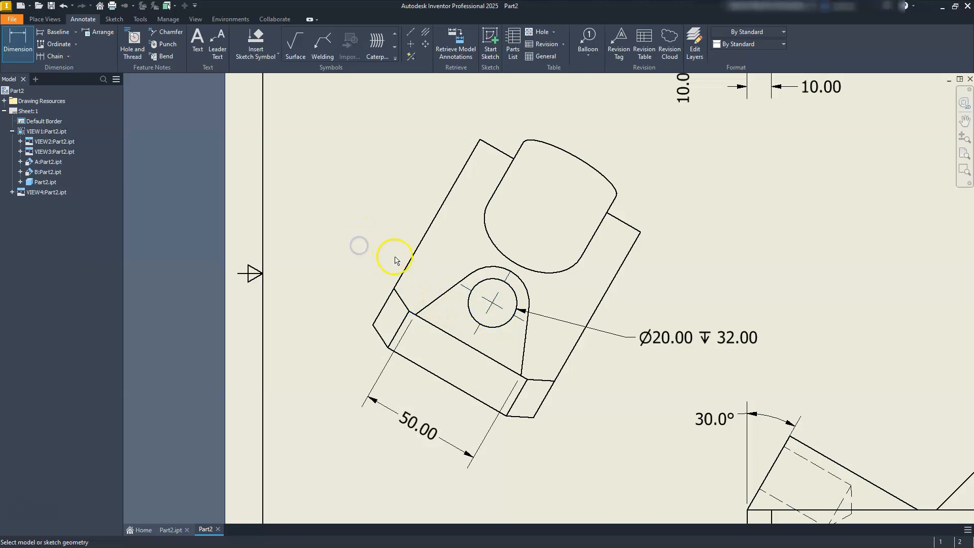
Step: Dimension the distance from the boss hole's center mark to the boss's base edge in auxiliary view B, outside the upper left
{"action": "left_click", "coordinate": [20, 35]}
{"action": "left_click", "coordinate": [462, 287]}
{"action": "left_click", "coordinate": [438, 331]}
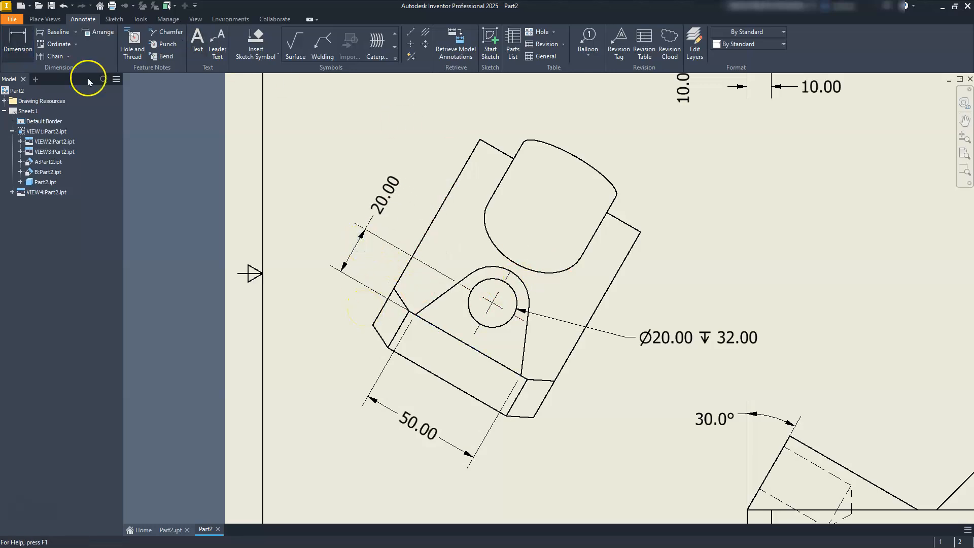
Step: Add radius dimensions to the rounded boss outlines in auxiliary views B and A, with their text to the upper right
{"action": "left_click", "coordinate": [525, 279]}
{"action": "left_click", "coordinate": [667, 261]}
{"action": "scroll", "coordinate": [669, 261], "scroll_direction": "down", "scroll_amount": 5}
{"action": "middle_click_drag", "start_coordinate": [814, 308], "coordinate": [663, 340]}
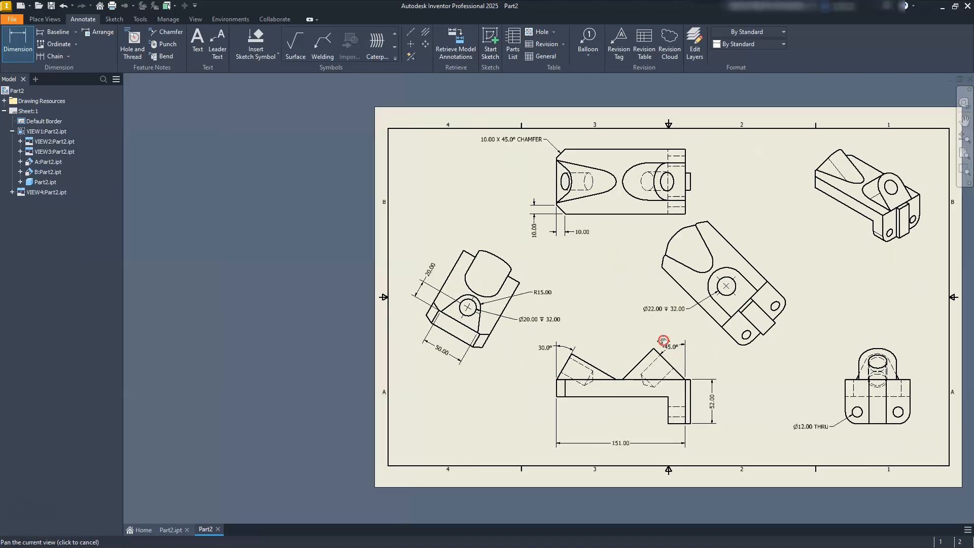
{"action": "scroll", "coordinate": [705, 296], "scroll_direction": "up", "scroll_amount": 3}
{"action": "left_click", "coordinate": [733, 250]}
{"action": "left_click", "coordinate": [747, 178]}
Step: Dimension the distance from the boss hole's center to the boss's base edge in auxiliary view A, outside the upper right
{"action": "scroll", "coordinate": [768, 279], "scroll_direction": "up", "scroll_amount": 3}
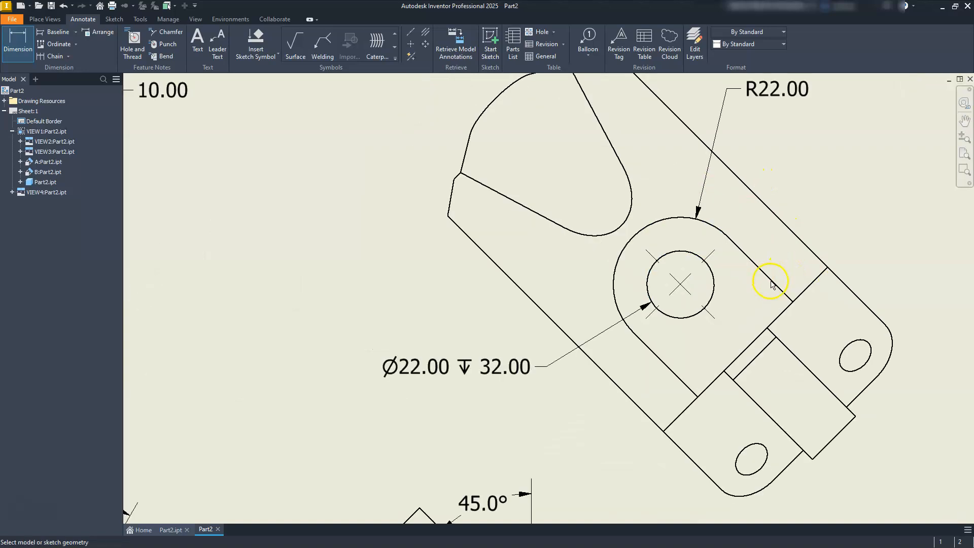
{"action": "left_click", "coordinate": [818, 281]}
{"action": "left_click", "coordinate": [680, 283]}
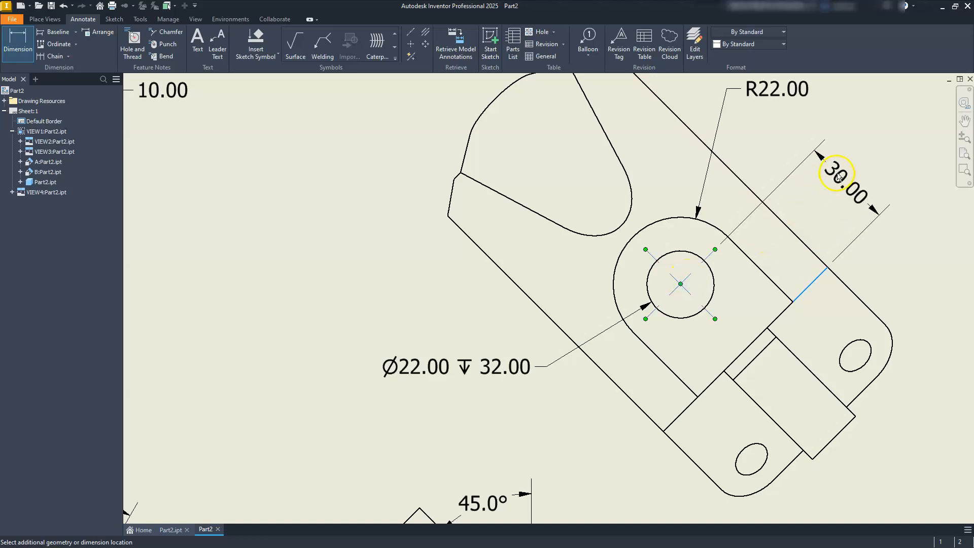
{"action": "left_click", "coordinate": [842, 174]}
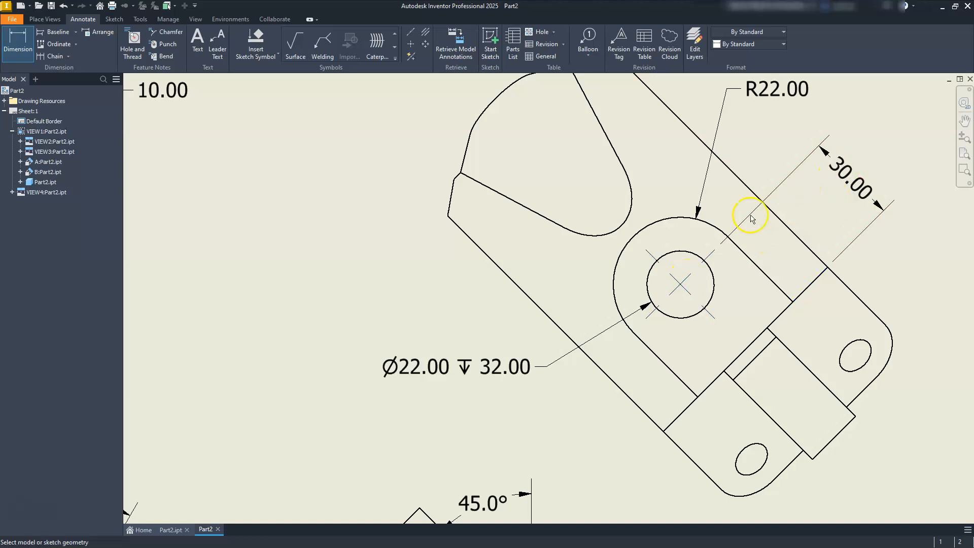
Step: Add a radius dimension to the side view's lower-right rounded corner, with its text below and to the right
{"action": "scroll", "coordinate": [736, 274], "scroll_direction": "down", "scroll_amount": 5}
{"action": "scroll", "coordinate": [860, 372], "scroll_direction": "up", "scroll_amount": 6}
{"action": "mouse_move", "coordinate": [860, 372]}
{"action": "middle_mouse_down"}
{"action": "mouse_move", "coordinate": [592, 261]}
{"action": "mouse_move", "coordinate": [492, 198]}
{"action": "middle_mouse_up"}
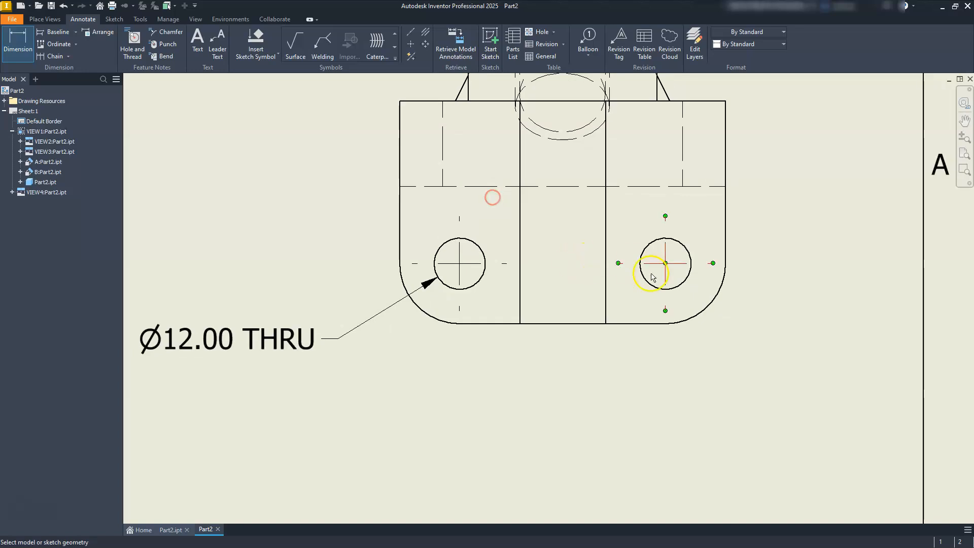
{"action": "left_click", "coordinate": [704, 312]}
{"action": "left_click", "coordinate": [746, 370]}
{"action": "scroll", "coordinate": [688, 374], "scroll_direction": "down", "scroll_amount": 3}
{"action": "key", "text": "Escape"}
{"action": "scroll", "coordinate": [656, 380], "scroll_direction": "up", "scroll_amount": 4}
{"action": "scroll", "coordinate": [658, 383], "scroll_direction": "down", "scroll_amount": 3}
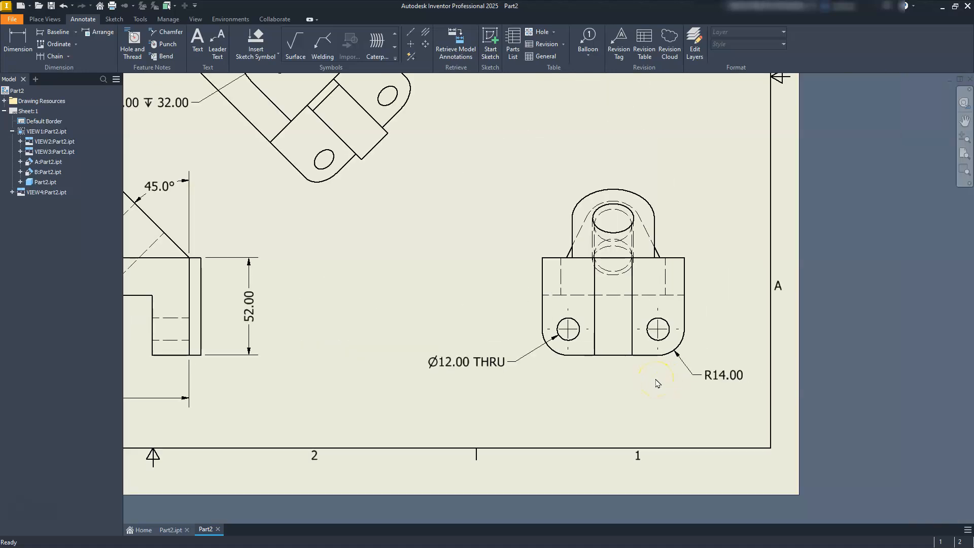
Step: Turn on the option to edit dimensions when created, using the side view's corner radius dimension
{"action": "double_click", "coordinate": [731, 382]}
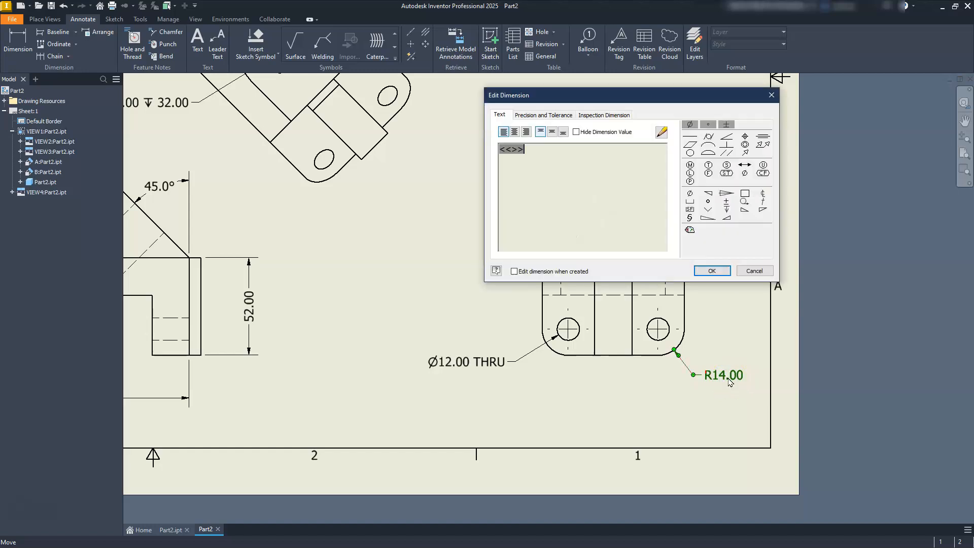
{"action": "left_click", "coordinate": [515, 271]}
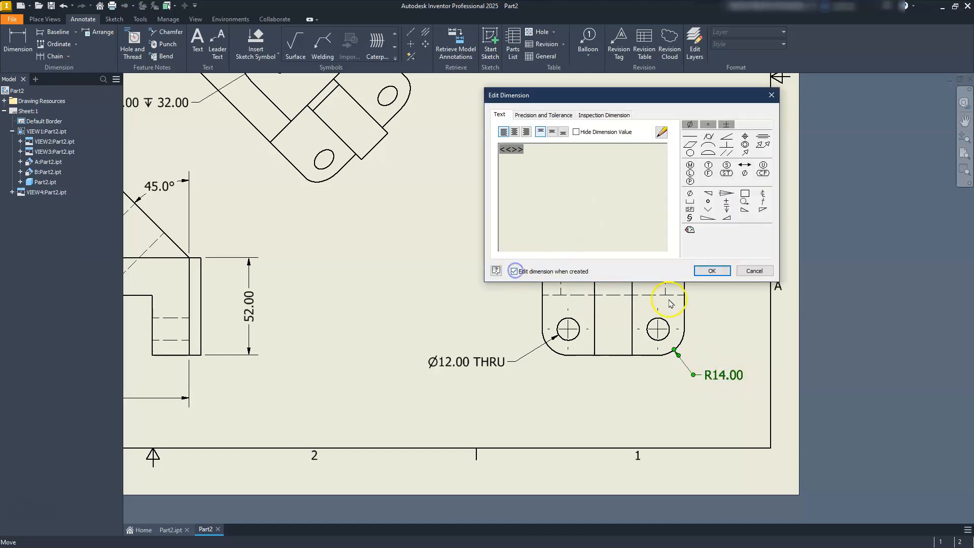
{"action": "left_click", "coordinate": [715, 270]}
Step: Dimension how far the tab projects from the right end face in the top view, and turn off editing dimensions when created
{"action": "scroll", "coordinate": [609, 287], "scroll_direction": "down", "scroll_amount": 5}
{"action": "middle_click_drag", "start_coordinate": [528, 225], "coordinate": [560, 318]}
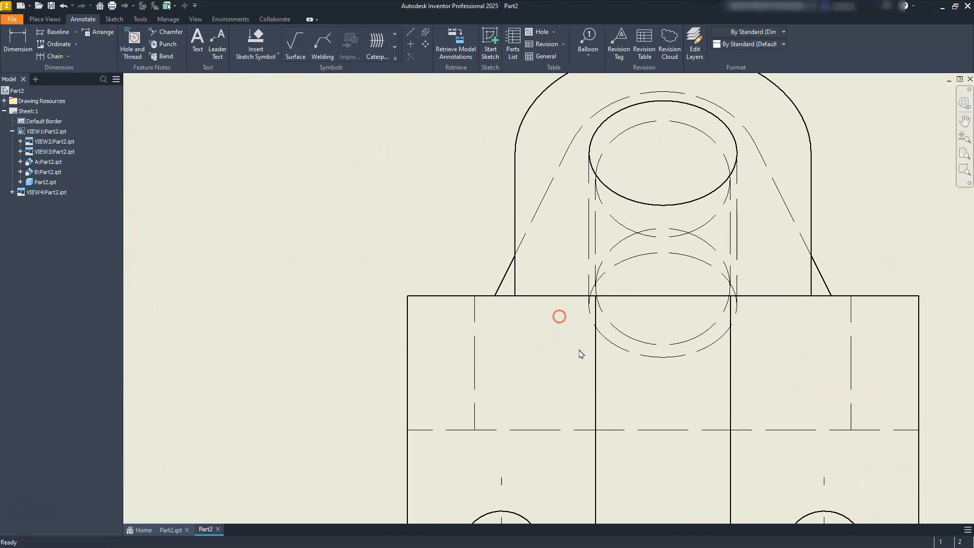
{"action": "scroll", "coordinate": [578, 350], "scroll_direction": "up", "scroll_amount": 5}
{"action": "middle_click_drag", "start_coordinate": [499, 214], "coordinate": [559, 343]}
{"action": "scroll", "coordinate": [497, 275], "scroll_direction": "down", "scroll_amount": 3}
{"action": "middle_click_drag", "start_coordinate": [435, 313], "coordinate": [588, 285]}
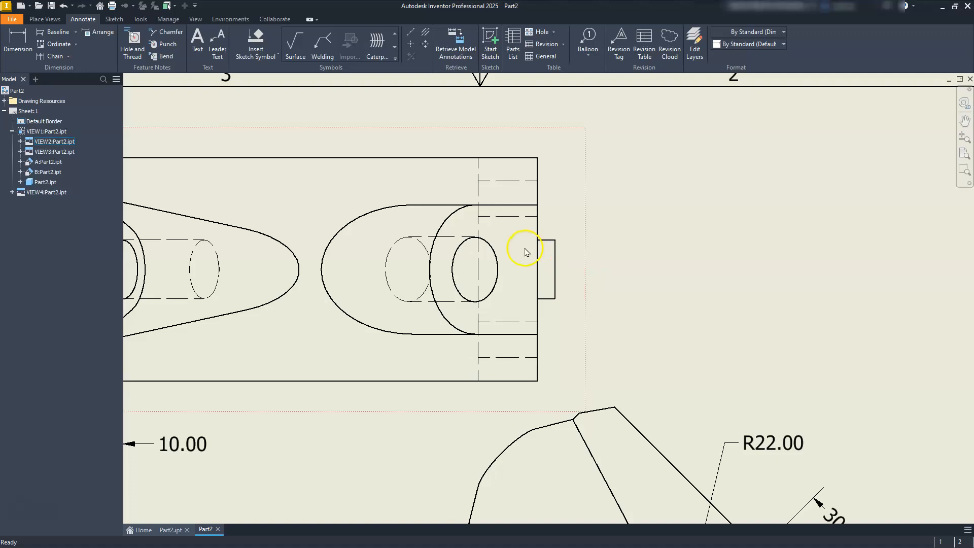
{"action": "middle_click_drag", "start_coordinate": [527, 250], "coordinate": [533, 276]}
{"action": "left_click", "coordinate": [10, 39]}
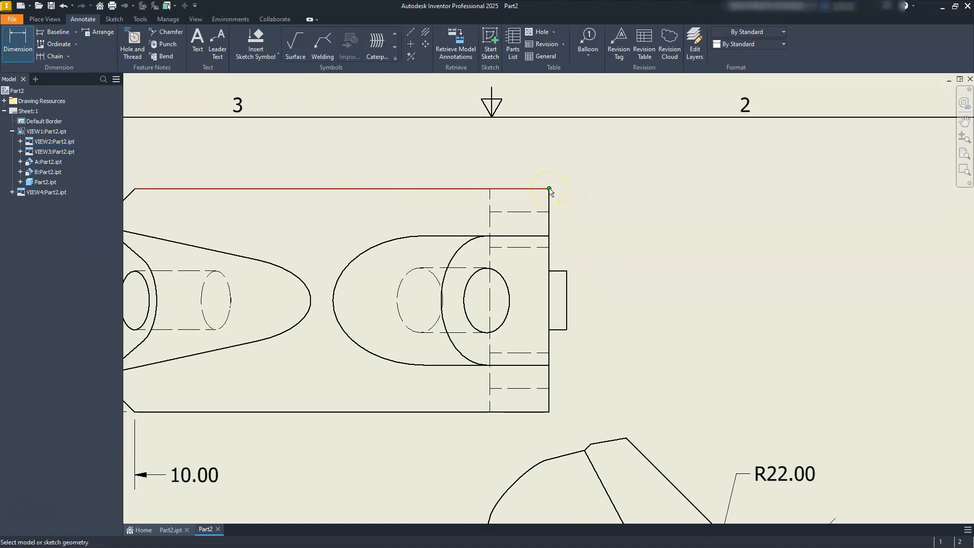
{"action": "left_click", "coordinate": [567, 272]}
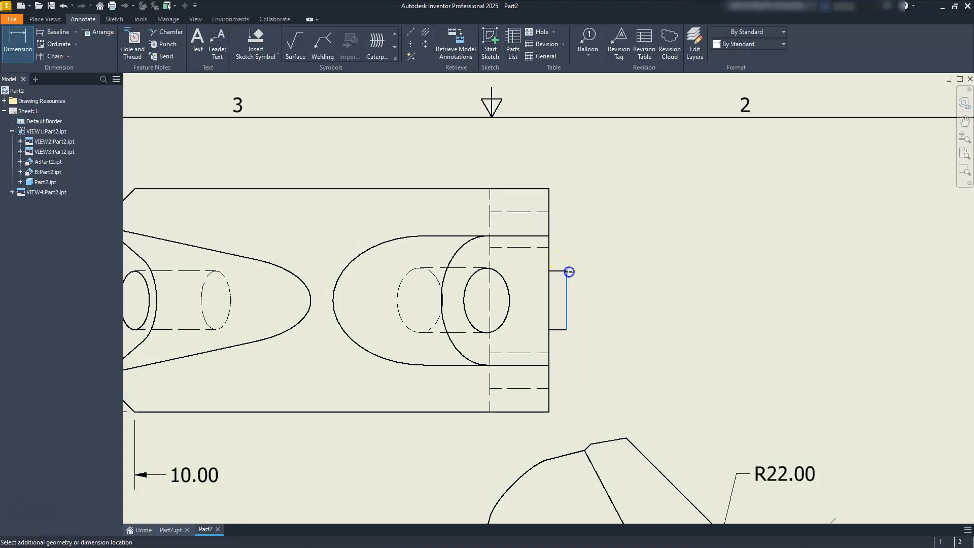
{"action": "left_click", "coordinate": [553, 195]}
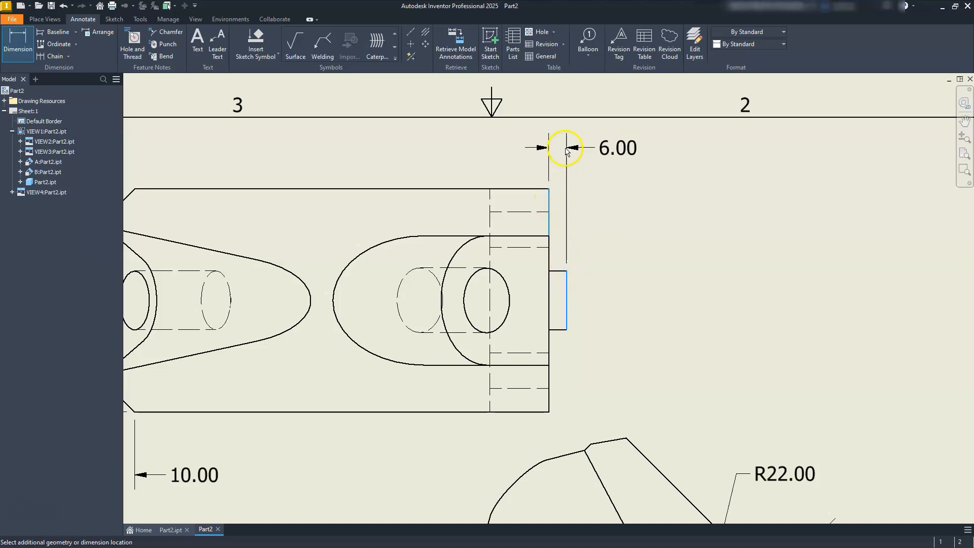
{"action": "left_click", "coordinate": [570, 148]}
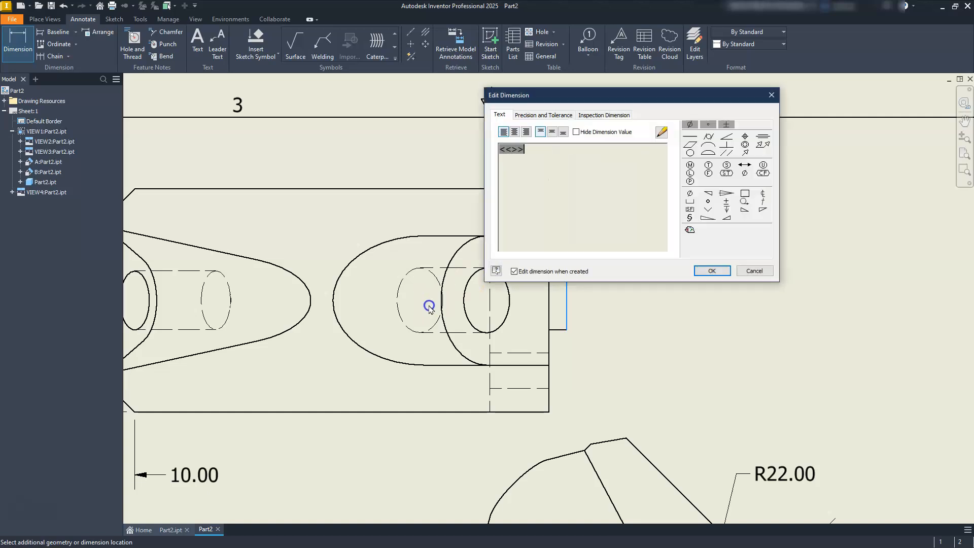
{"action": "left_click", "coordinate": [515, 271]}
{"action": "left_click", "coordinate": [708, 272]}
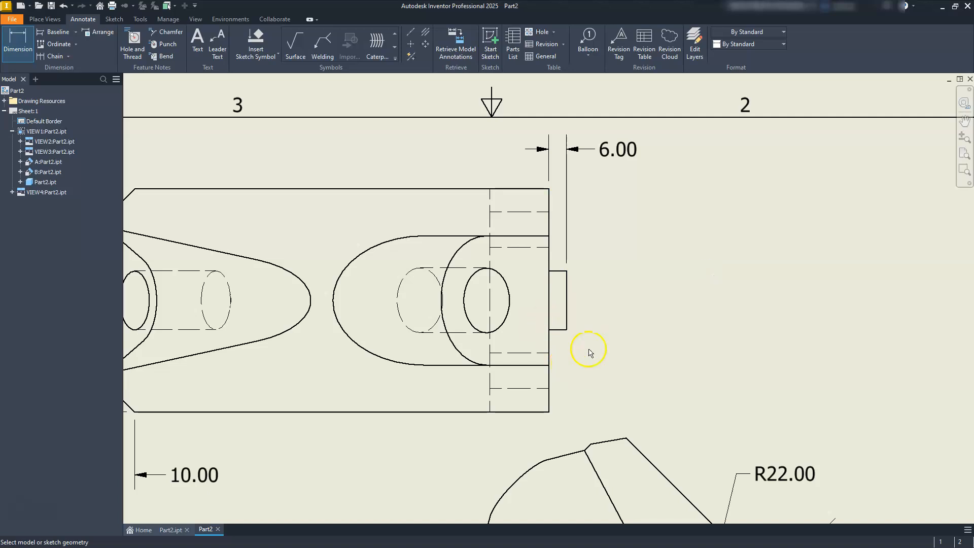
Step: Dimension the tab's width and its offset from the part's lower edge in the top view, aligning both dimensions to the right
{"action": "left_click", "coordinate": [567, 314]}
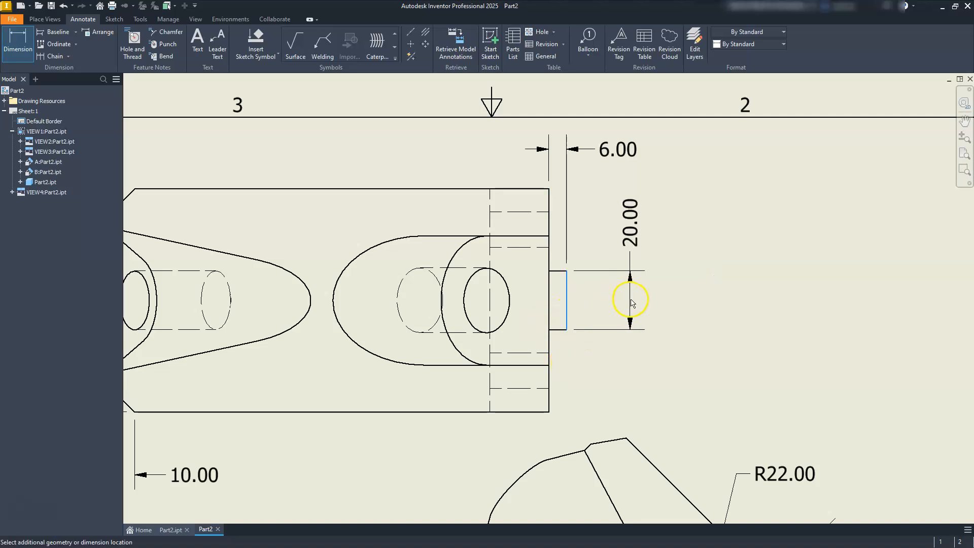
{"action": "left_click", "coordinate": [633, 300]}
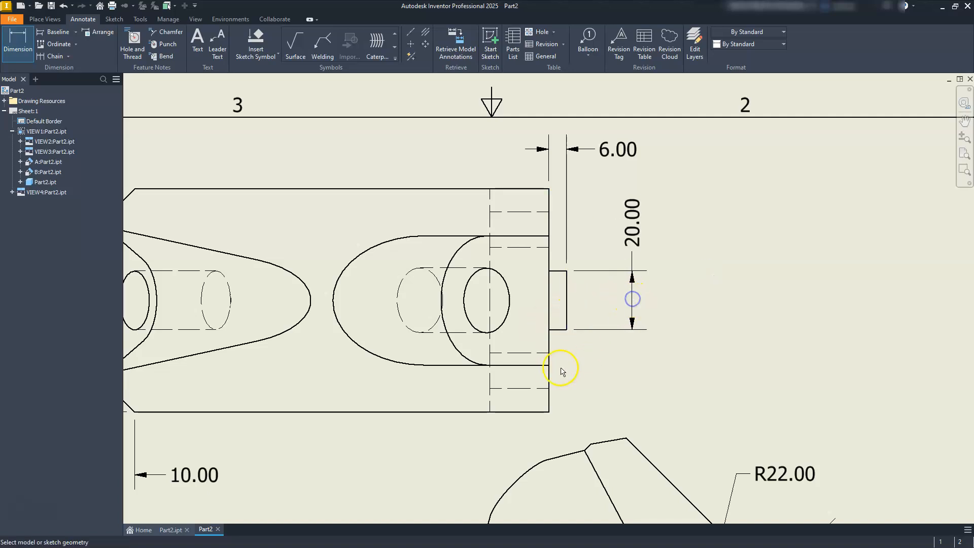
{"action": "left_click", "coordinate": [547, 414]}
{"action": "left_click", "coordinate": [564, 330]}
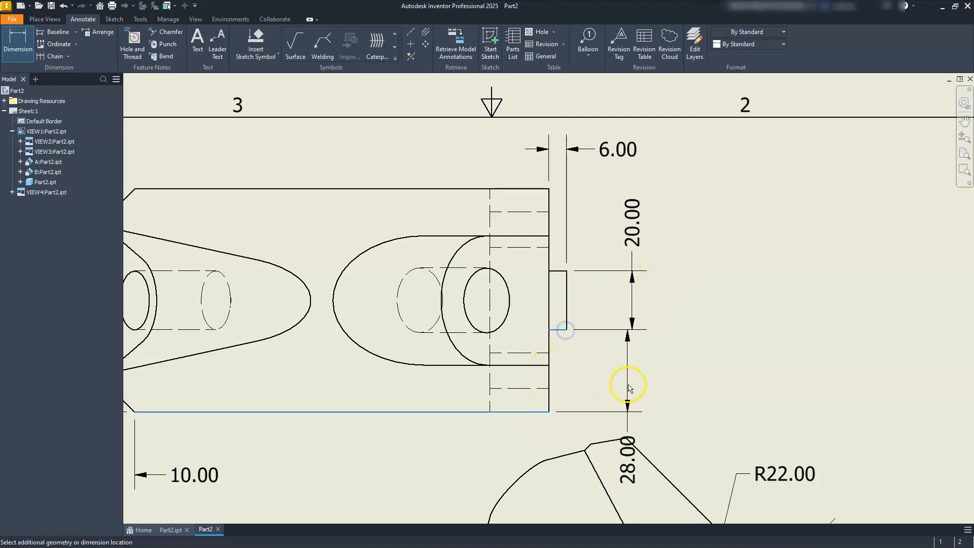
{"action": "left_click", "coordinate": [629, 388]}
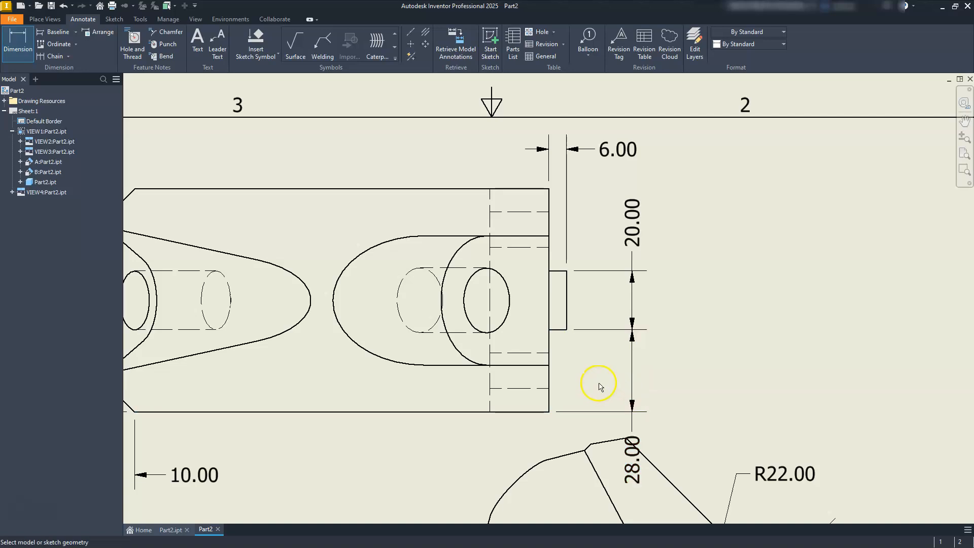
Step: Dimension the thickness of the downward leg in the front view, placing the dimension between the leg and the overall length
{"action": "scroll", "coordinate": [598, 388], "scroll_direction": "down", "scroll_amount": 4}
{"action": "middle_click_drag", "start_coordinate": [590, 410], "coordinate": [645, 318]}
{"action": "mouse_move", "coordinate": [427, 386]}
{"action": "middle_mouse_down"}
{"action": "mouse_move", "coordinate": [447, 378]}
{"action": "mouse_move", "coordinate": [464, 333]}
{"action": "middle_mouse_up"}
{"action": "middle_click_drag", "start_coordinate": [609, 398], "coordinate": [584, 352]}
{"action": "scroll", "coordinate": [628, 455], "scroll_direction": "up", "scroll_amount": 5}
{"action": "left_click", "coordinate": [668, 424]}
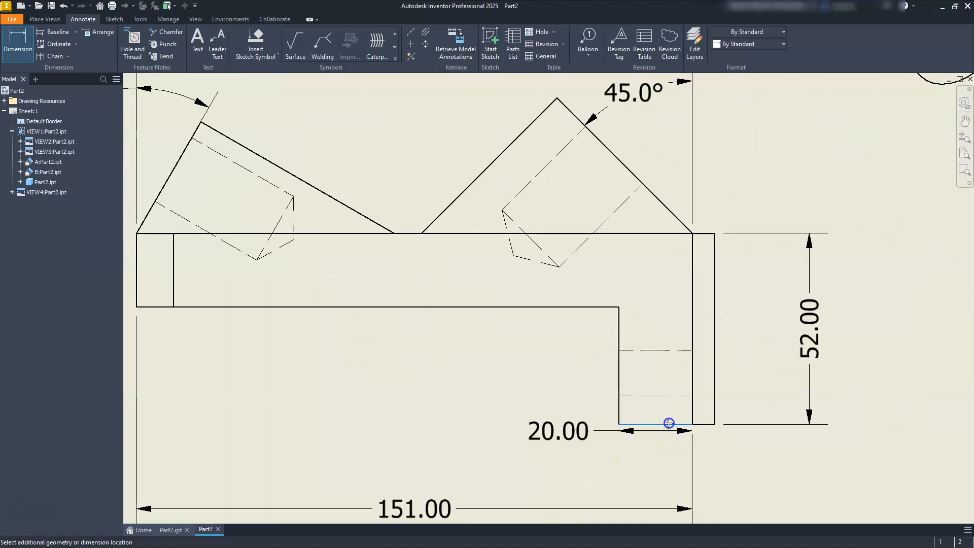
{"action": "left_click", "coordinate": [638, 465]}
{"action": "middle_click_drag", "start_coordinate": [554, 349], "coordinate": [553, 347]}
{"action": "middle_click", "coordinate": [553, 347]}
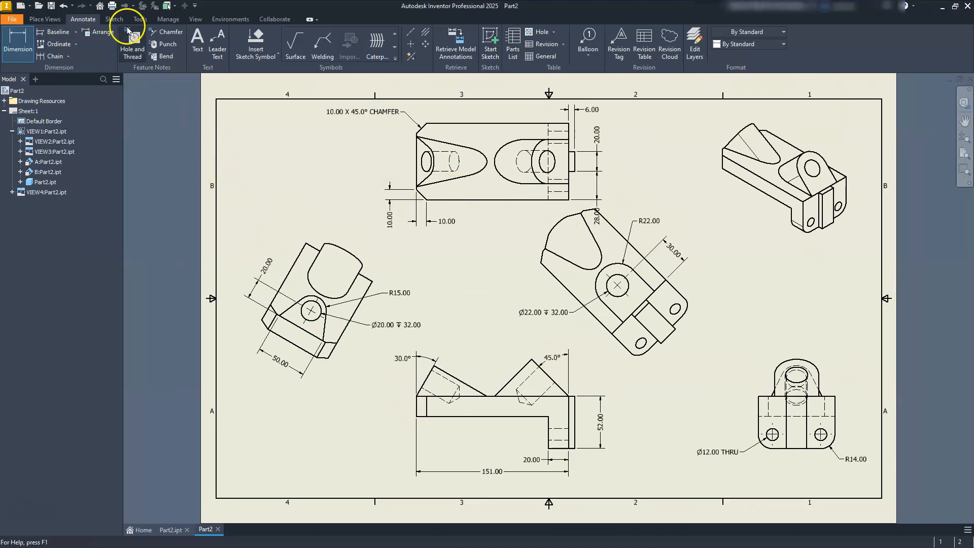
Step: Turn off linear trailing zeros in the Default - mm (ANSI) dimension style
{"action": "left_click", "coordinate": [163, 21]}
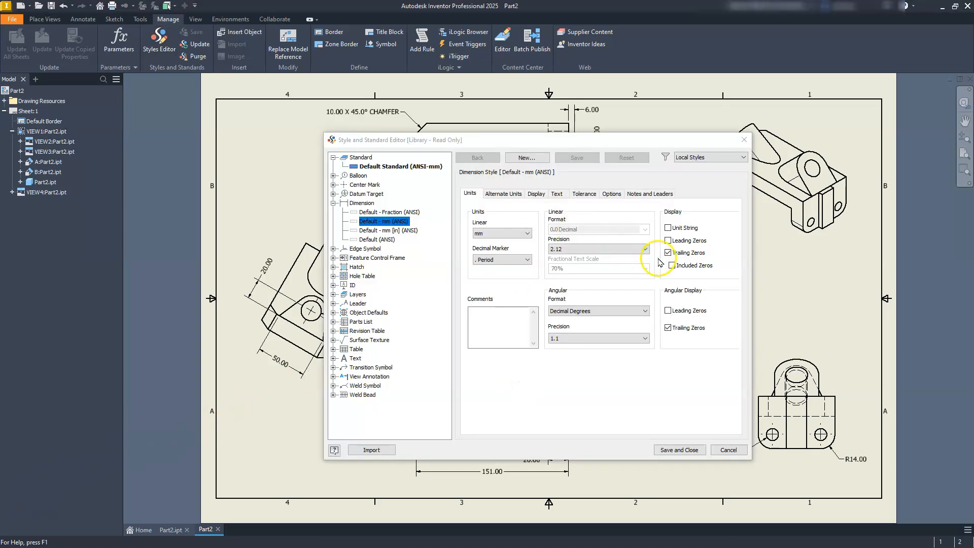
{"action": "left_click", "coordinate": [668, 252]}
{"action": "left_click", "coordinate": [536, 195]}
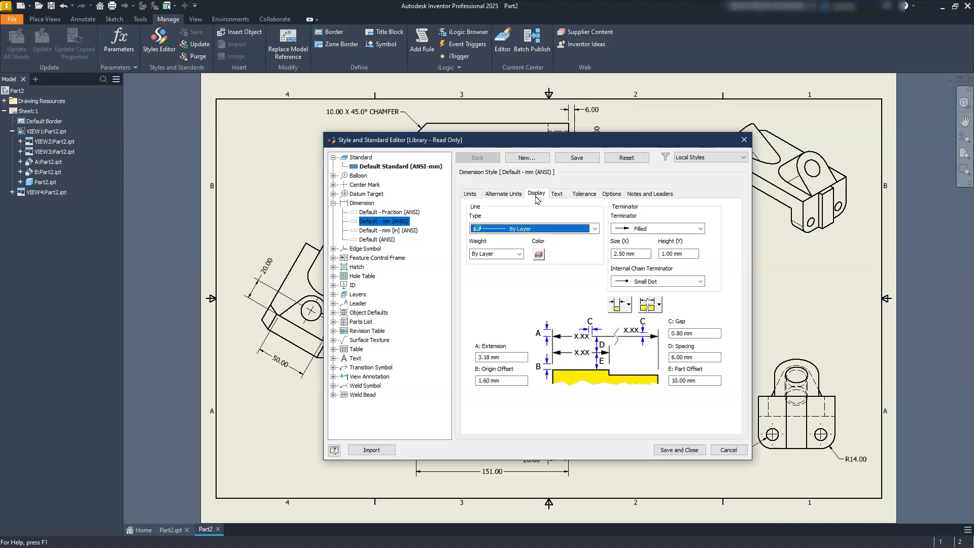
Step: Change the text orientation of vertical and aligned linear dimensions in the Default - mm (ANSI) style, and save the style
{"action": "left_click", "coordinate": [557, 195]}
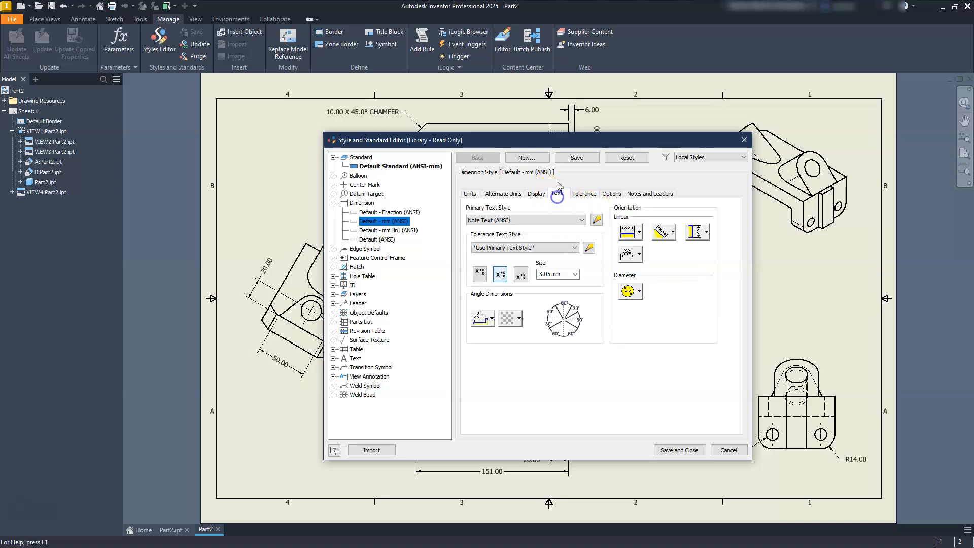
{"action": "left_click", "coordinate": [693, 235]}
{"action": "left_click", "coordinate": [697, 251]}
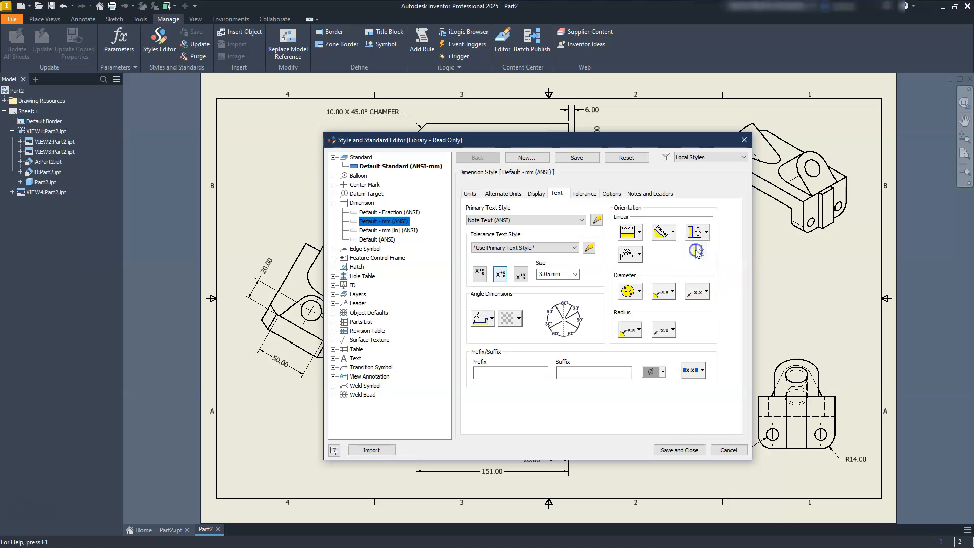
{"action": "left_click", "coordinate": [665, 233]}
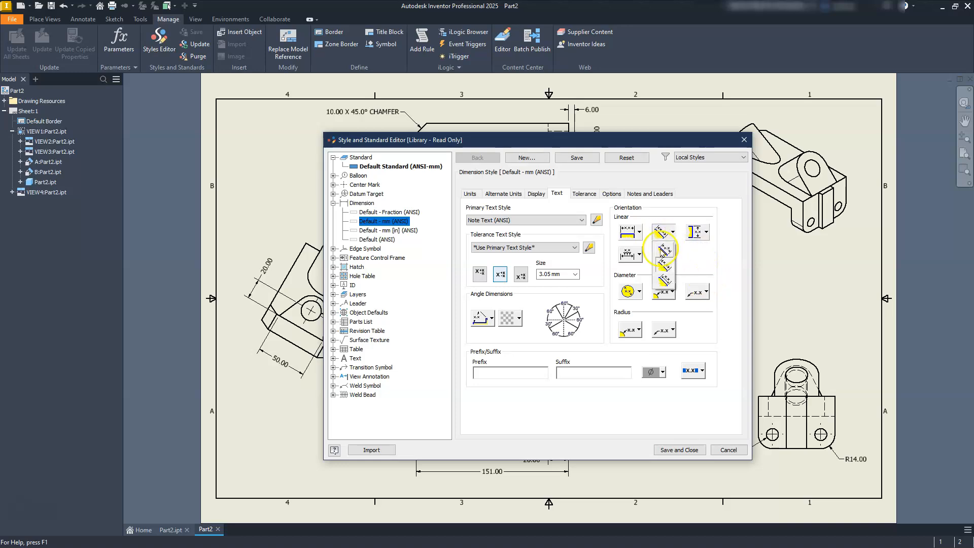
{"action": "left_click", "coordinate": [662, 249]}
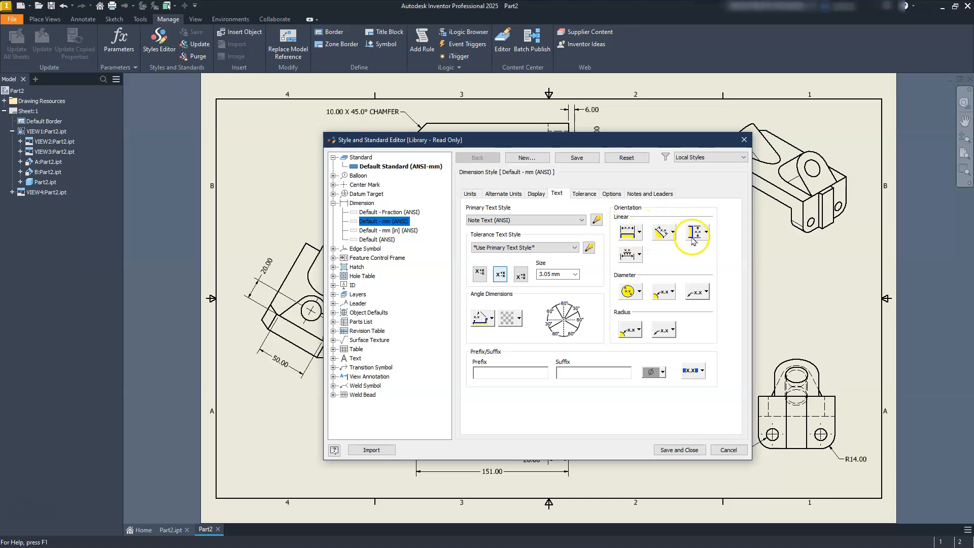
{"action": "left_click", "coordinate": [680, 457]}
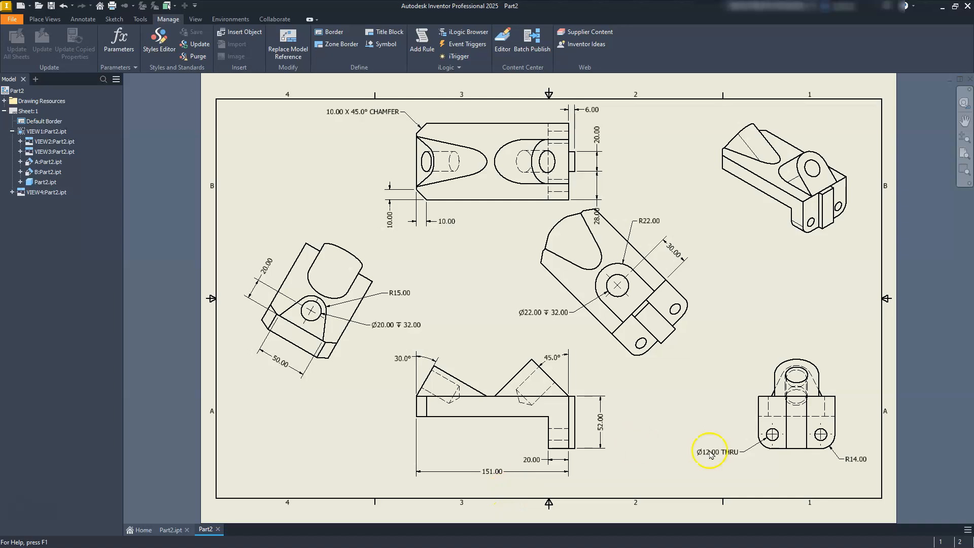